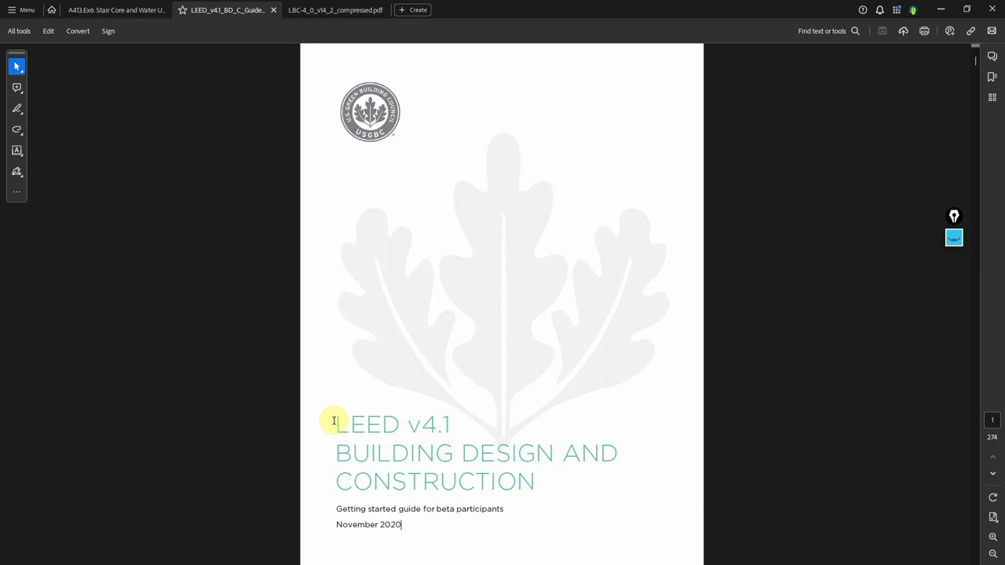
- Examine the LEED v4.1 guide's cover title and the Rainwater Management credit in its contents list
{"action": "left_click_drag", "start_coordinate": [337, 424], "coordinate": [545, 481]}
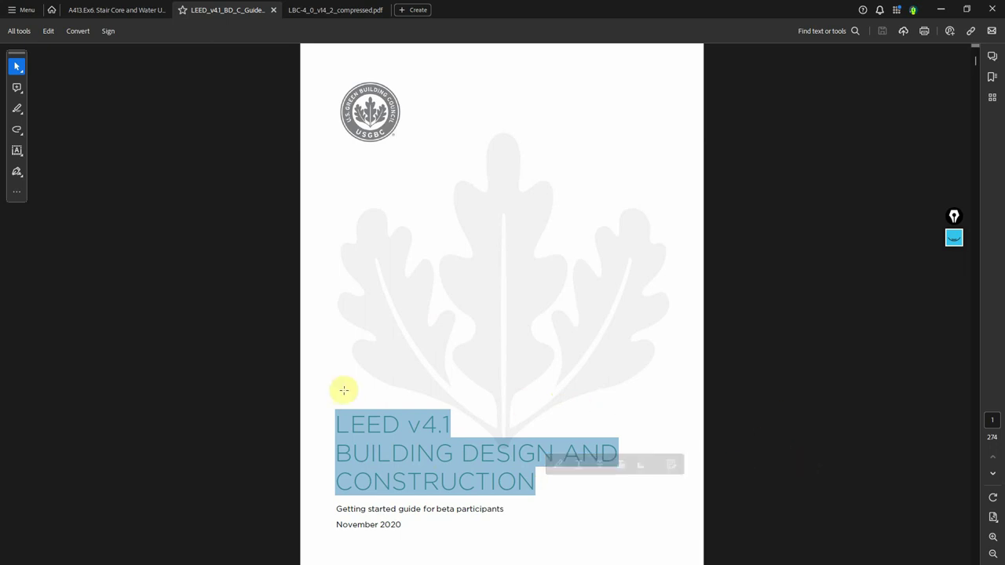
{"action": "scroll", "coordinate": [334, 379], "scroll_direction": "down", "scroll_amount": 1}
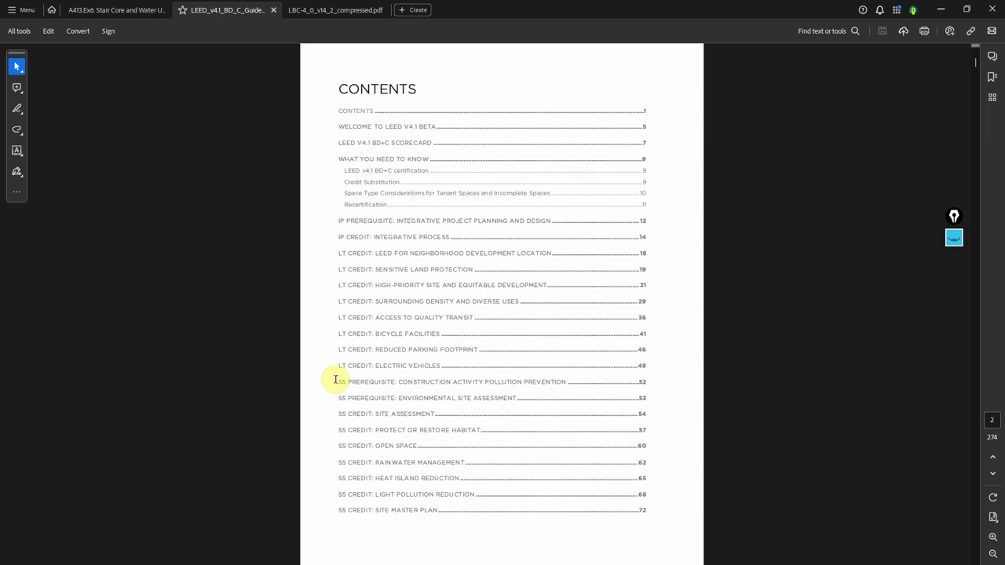
{"action": "left_click", "coordinate": [402, 464]}
{"action": "left_click", "coordinate": [402, 465]}
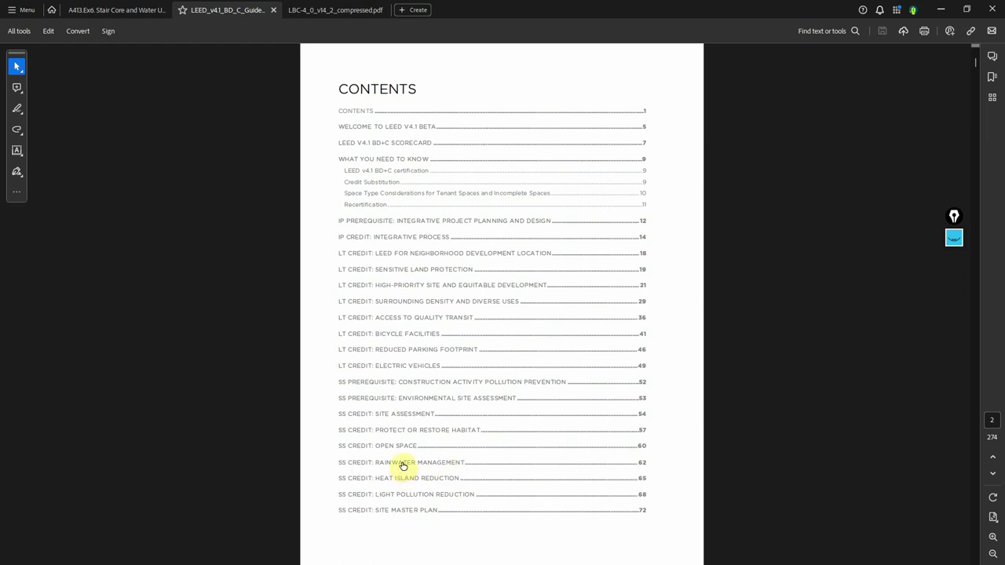
- Switch to the Living Building Challenge 4.0 PDF and find the Place and Water sections in its table of contents
{"action": "left_click", "coordinate": [353, 11]}
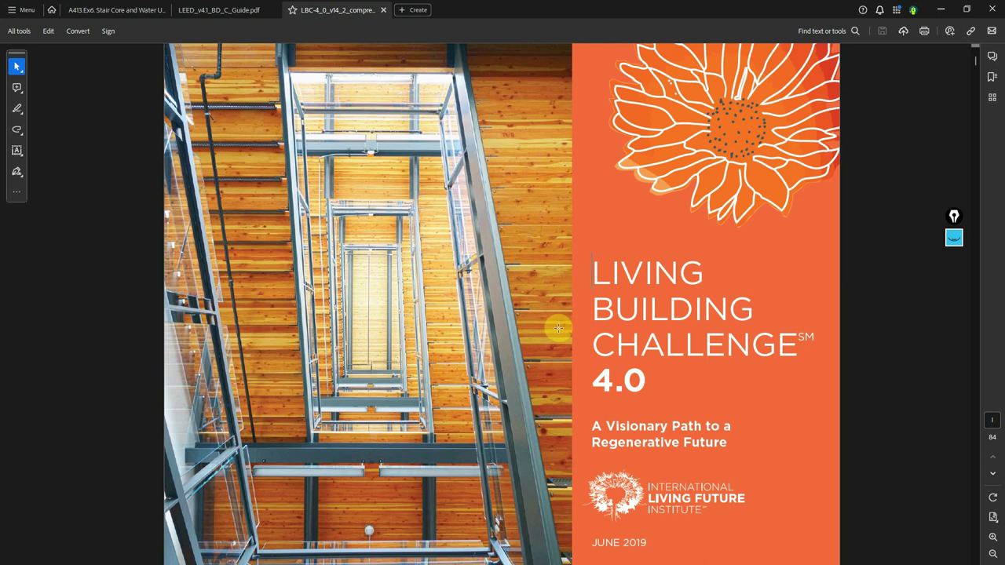
{"action": "scroll", "coordinate": [454, 236], "scroll_direction": "down", "scroll_amount": 1}
{"action": "scroll", "coordinate": [438, 249], "scroll_direction": "down", "scroll_amount": 2}
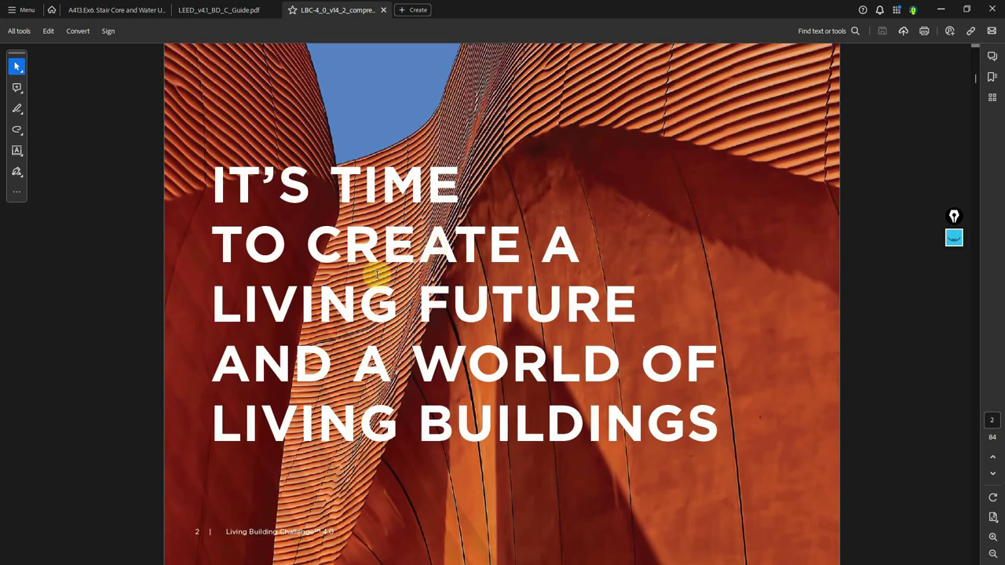
{"action": "scroll", "coordinate": [424, 253], "scroll_direction": "down", "scroll_amount": 1}
{"action": "left_click_drag", "start_coordinate": [243, 300], "coordinate": [269, 299]}
{"action": "left_click_drag", "start_coordinate": [243, 365], "coordinate": [273, 362]}
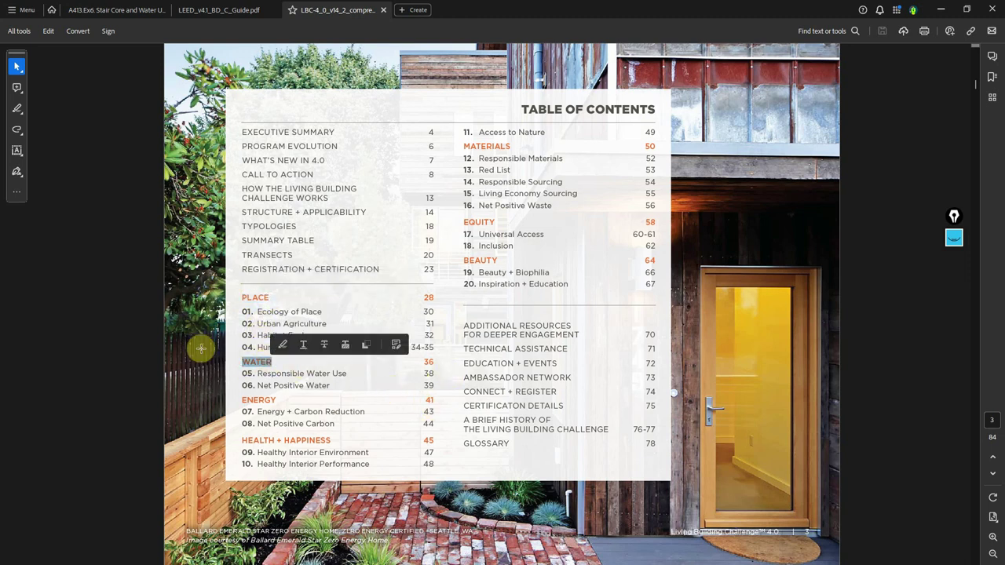
{"action": "left_click", "coordinate": [411, 391]}
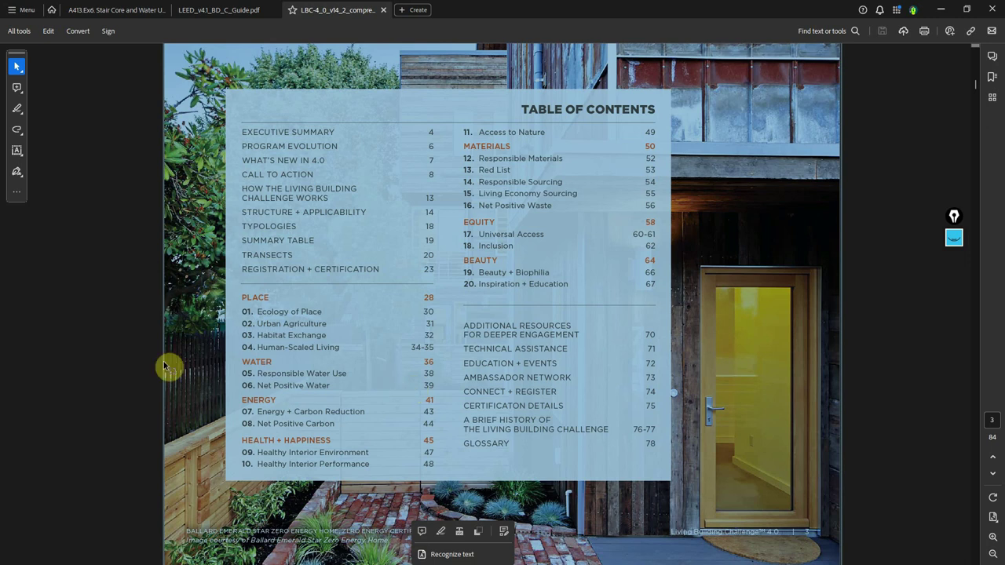
{"action": "left_click", "coordinate": [111, 376]}
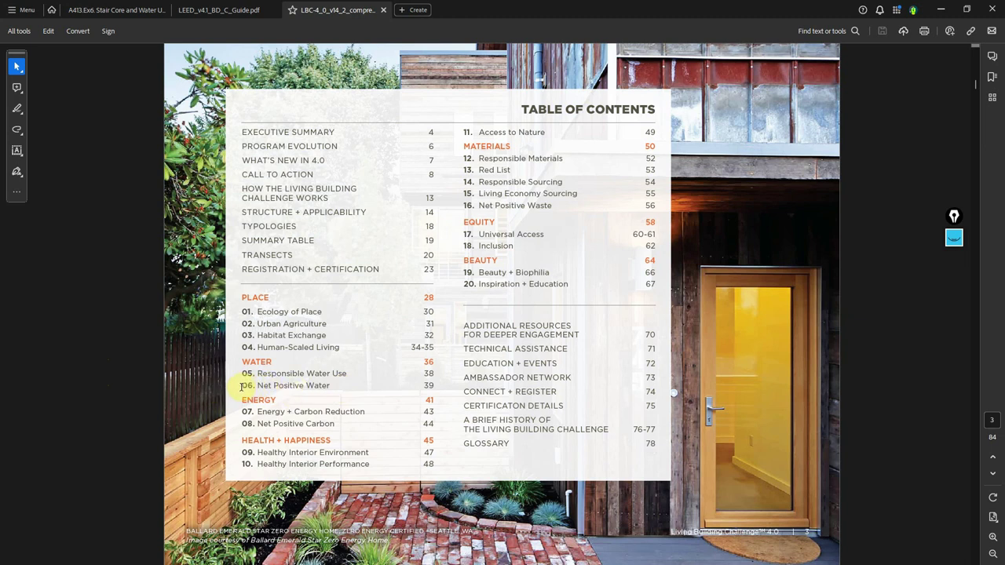
- Find imperative 06, Net Positive Water, in the contents and go to its page, 39
{"action": "left_click_drag", "start_coordinate": [244, 386], "coordinate": [442, 385]}
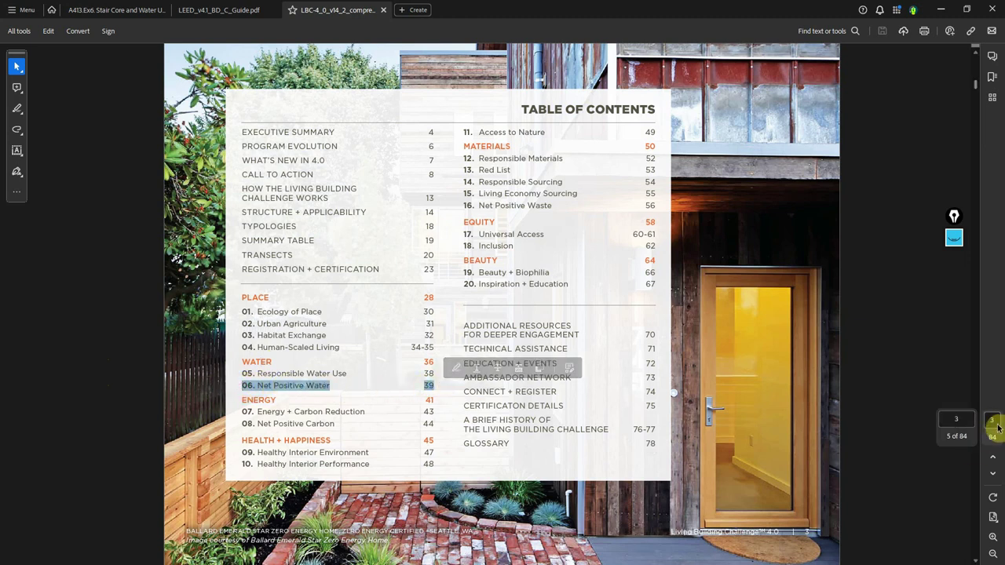
{"action": "left_click", "coordinate": [968, 422]}
{"action": "type", "text": "39"}
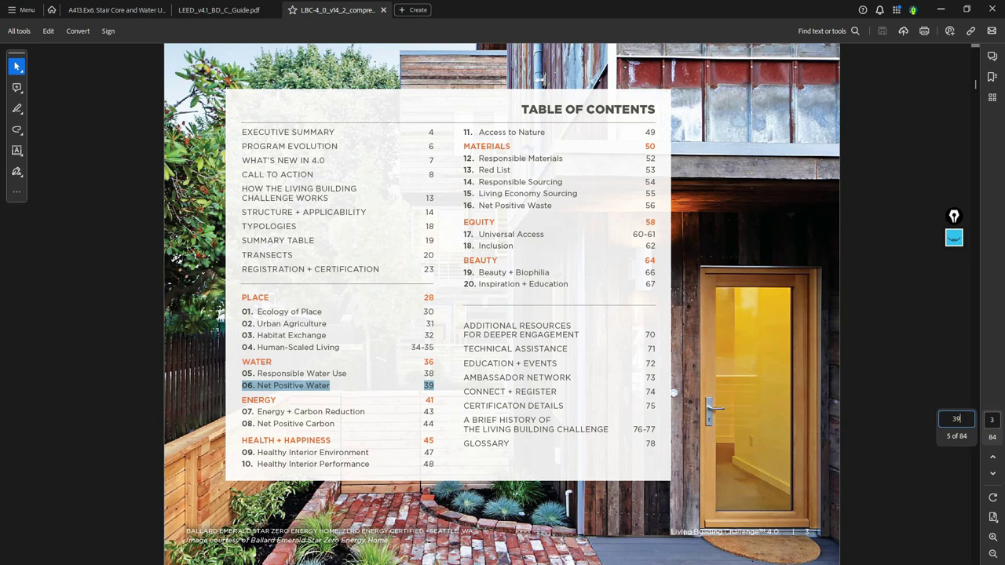
{"action": "key", "text": "Return"}
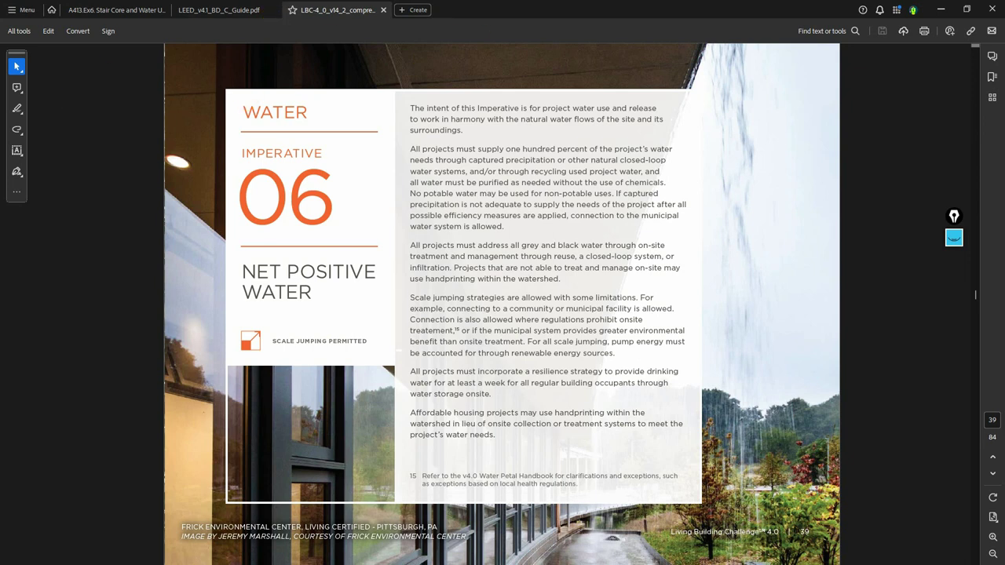
- Switch to the water collection model in Rhino and open Grasshopper with the whole raincatchment cistern definition in view
{"action": "key", "text": "alt+Tab"}
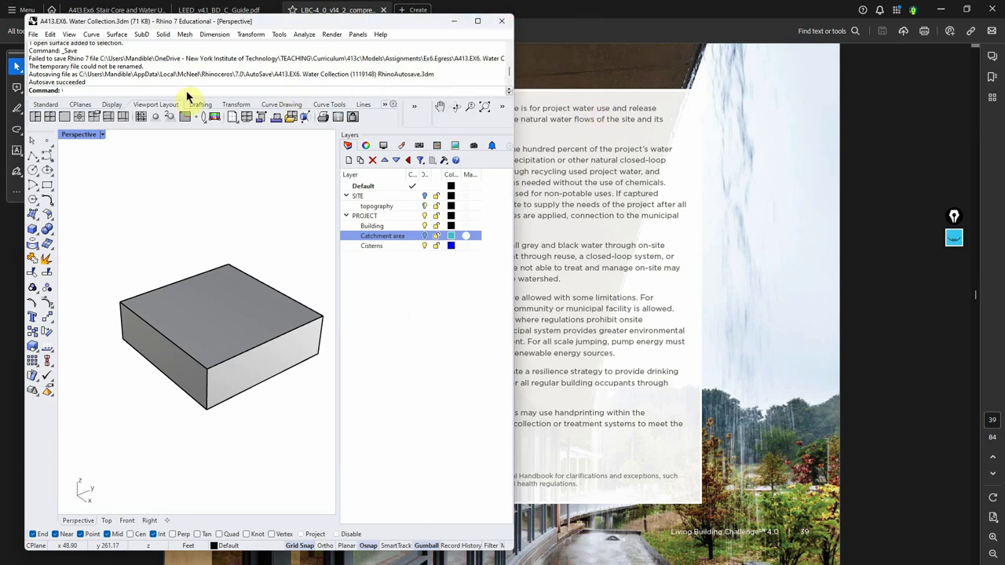
{"action": "type", "text": "g"}
{"action": "key", "text": "Return"}
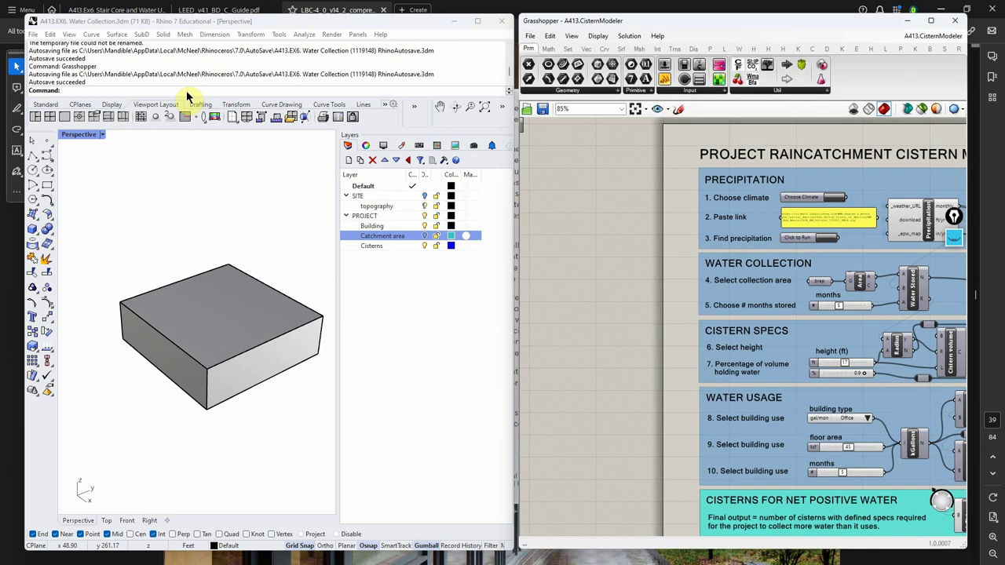
{"action": "scroll", "coordinate": [604, 283], "scroll_direction": "down", "scroll_amount": 4}
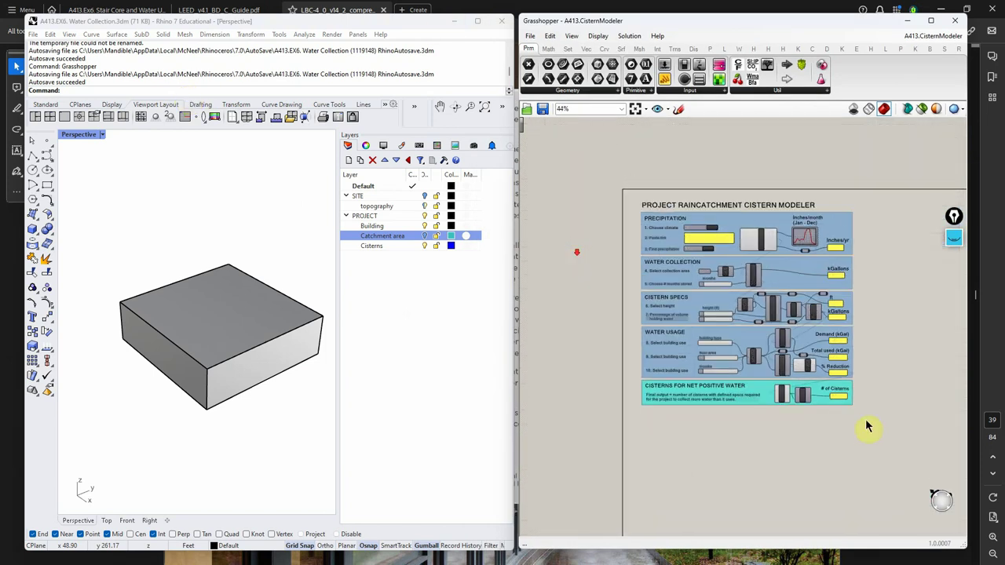
{"action": "scroll", "coordinate": [844, 330], "scroll_direction": "up", "scroll_amount": 4}
{"action": "scroll", "coordinate": [709, 292], "scroll_direction": "down", "scroll_amount": 3}
{"action": "scroll", "coordinate": [673, 203], "scroll_direction": "up", "scroll_amount": 2}
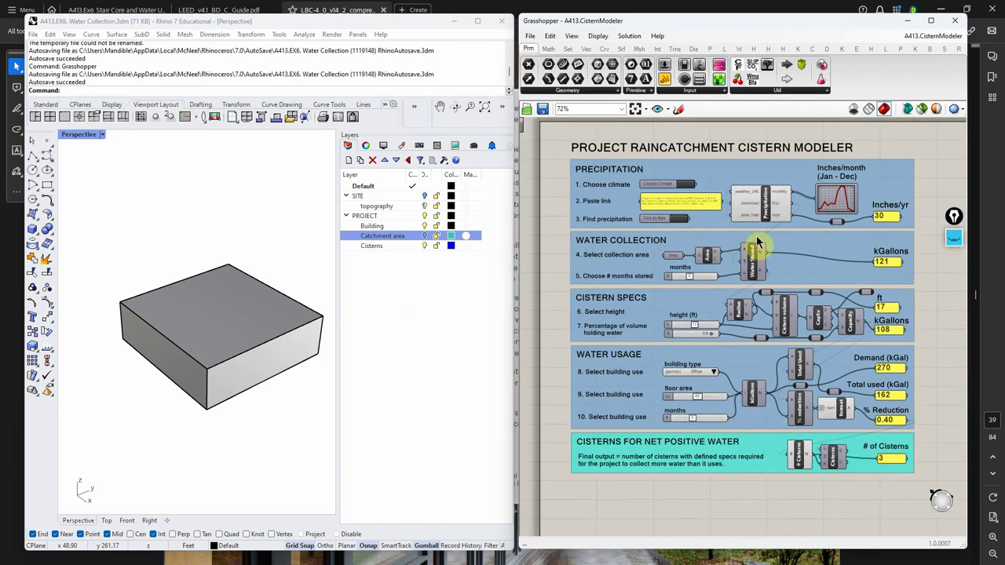
- View the building mass in the Rhino model, then maximize the Grasshopper window to examine the cistern definition
{"action": "scroll", "coordinate": [262, 288], "scroll_direction": "down", "scroll_amount": 2}
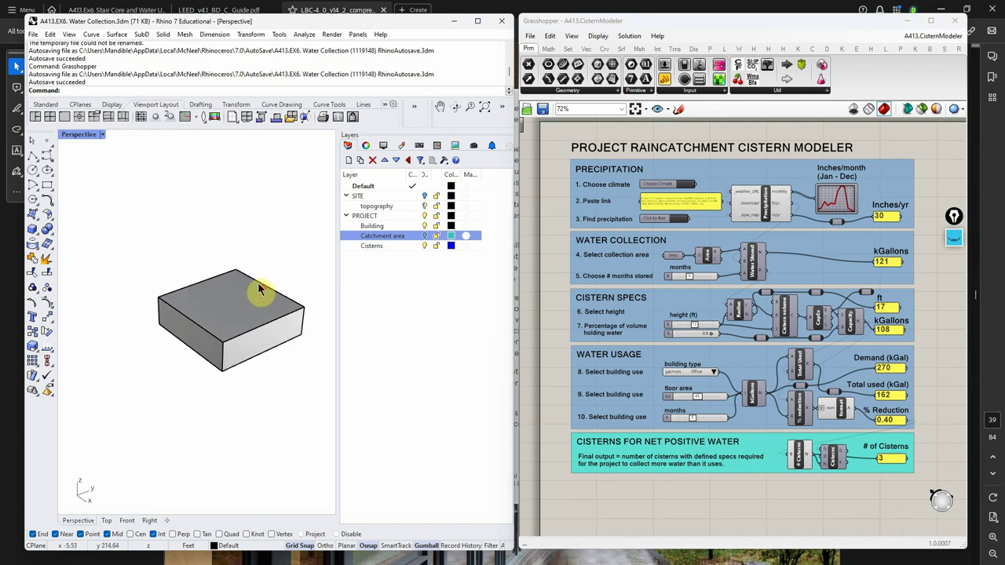
{"action": "right_click_drag", "start_coordinate": [251, 363], "coordinate": [260, 406]}
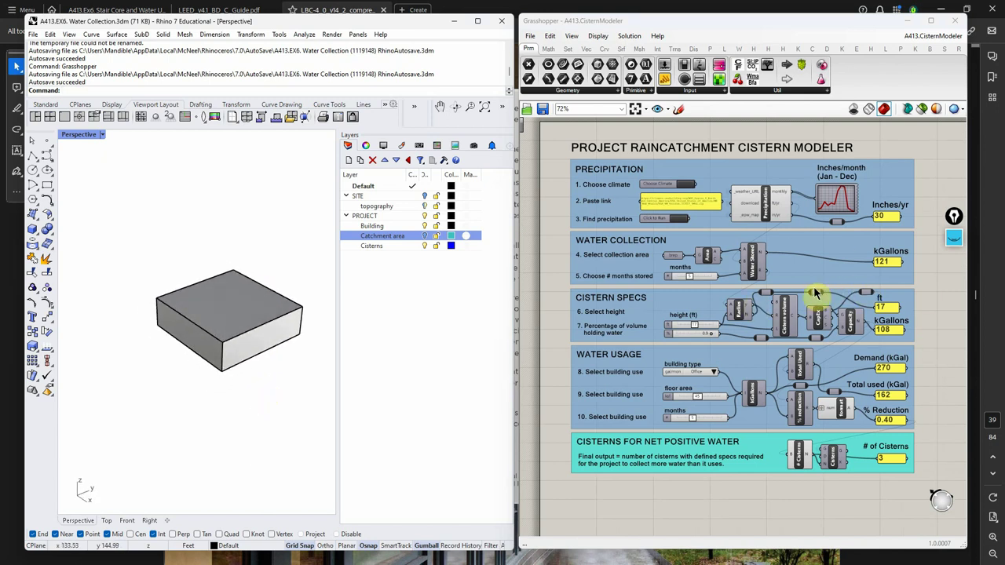
{"action": "left_click", "coordinate": [782, 271]}
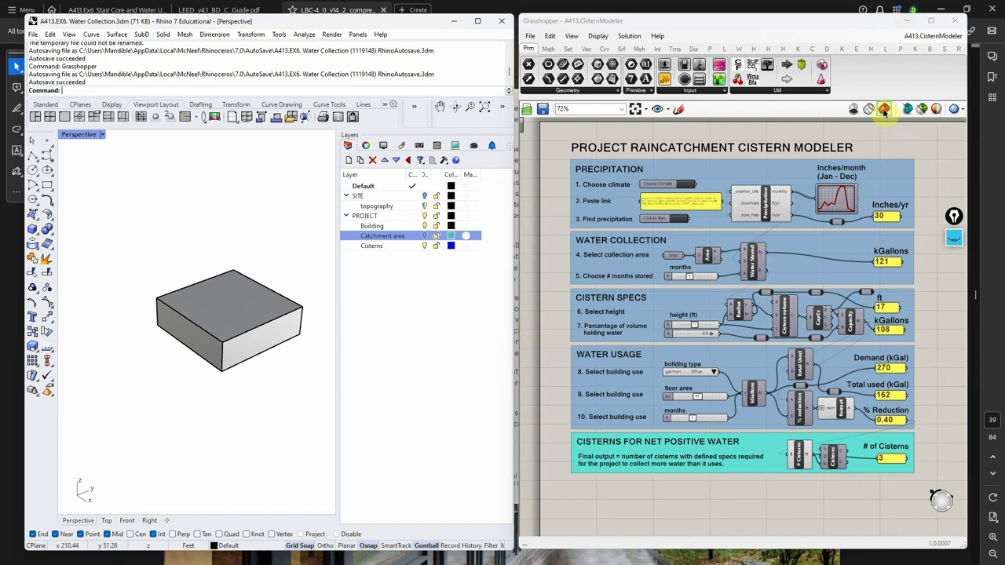
{"action": "left_click", "coordinate": [933, 22]}
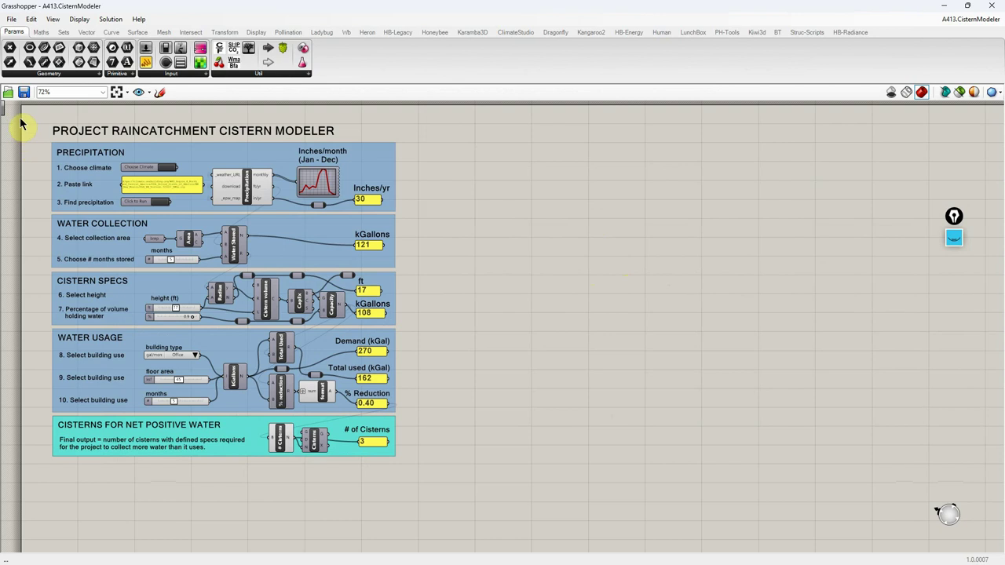
{"action": "scroll", "coordinate": [21, 124], "scroll_direction": "up", "scroll_amount": 2}
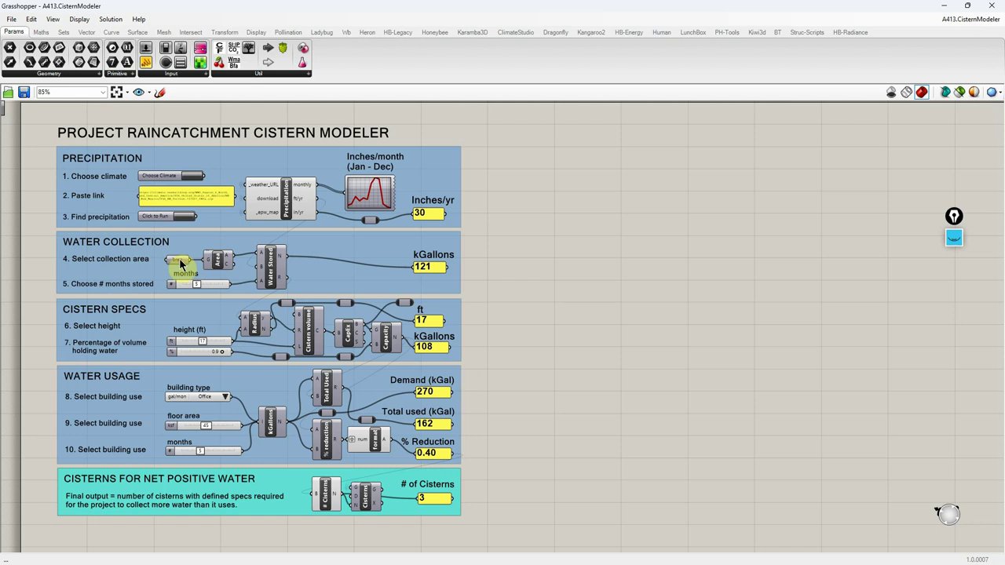
{"action": "mouse_move", "coordinate": [179, 265]}
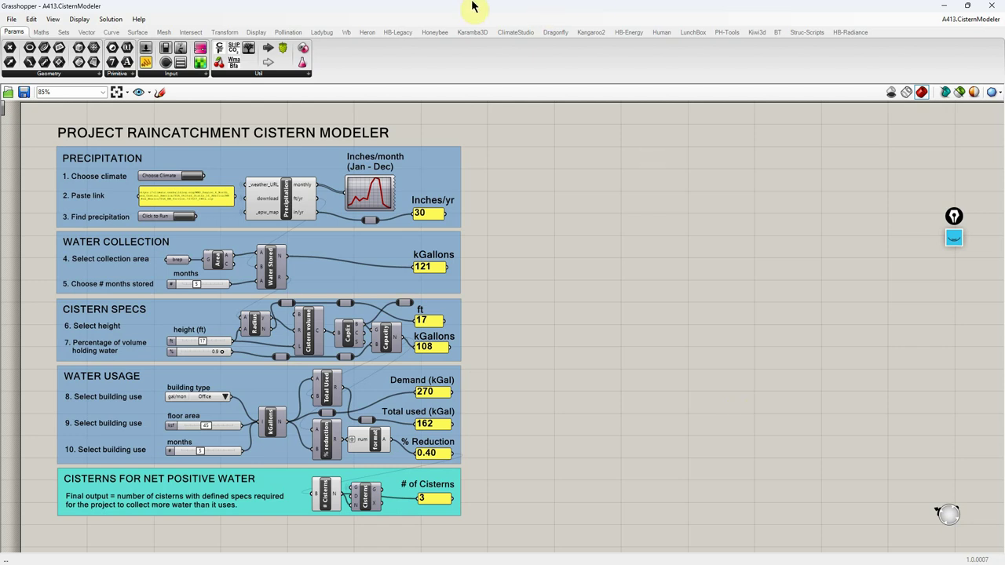
- Browse the installed plug-in component sets, including Ladybug, Honeybee, ClimateStudio and Kangaroo2, and end on the Maths components
{"action": "left_click", "coordinate": [330, 32]}
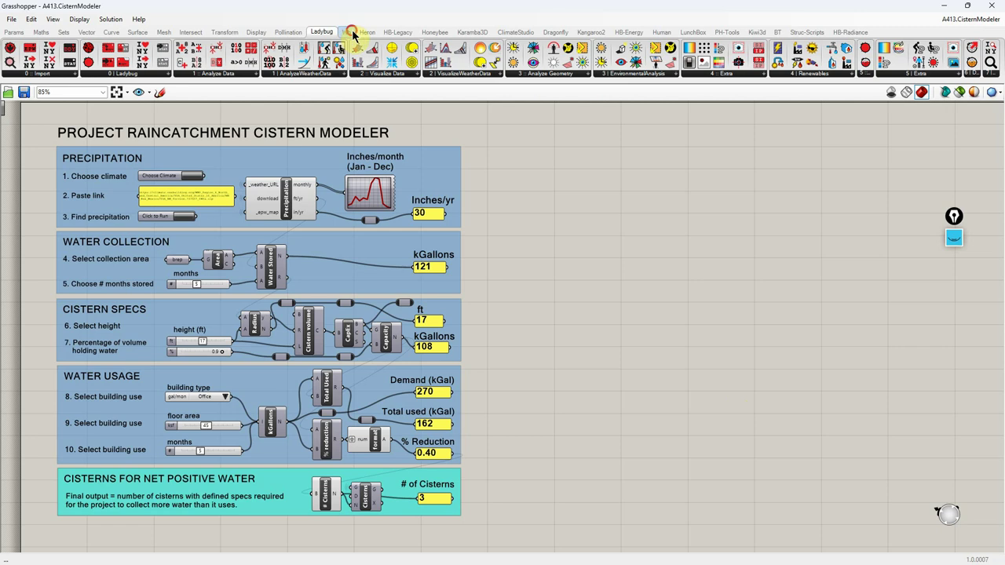
{"action": "left_click", "coordinate": [350, 32]}
{"action": "left_click", "coordinate": [366, 32]}
{"action": "left_click", "coordinate": [398, 32]}
{"action": "left_click", "coordinate": [433, 32]}
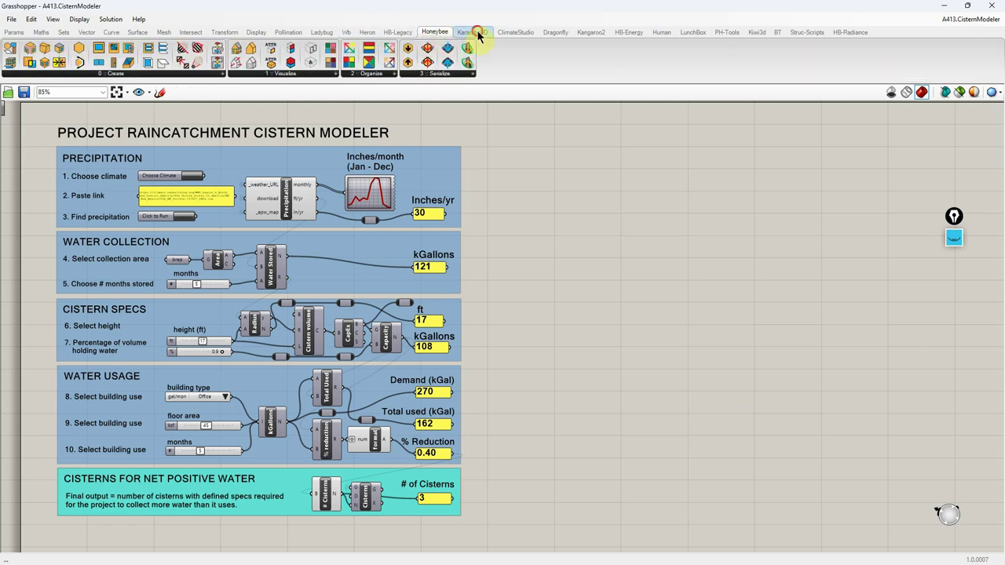
{"action": "left_click", "coordinate": [479, 32]}
{"action": "left_click", "coordinate": [434, 33]}
{"action": "left_click", "coordinate": [526, 33]}
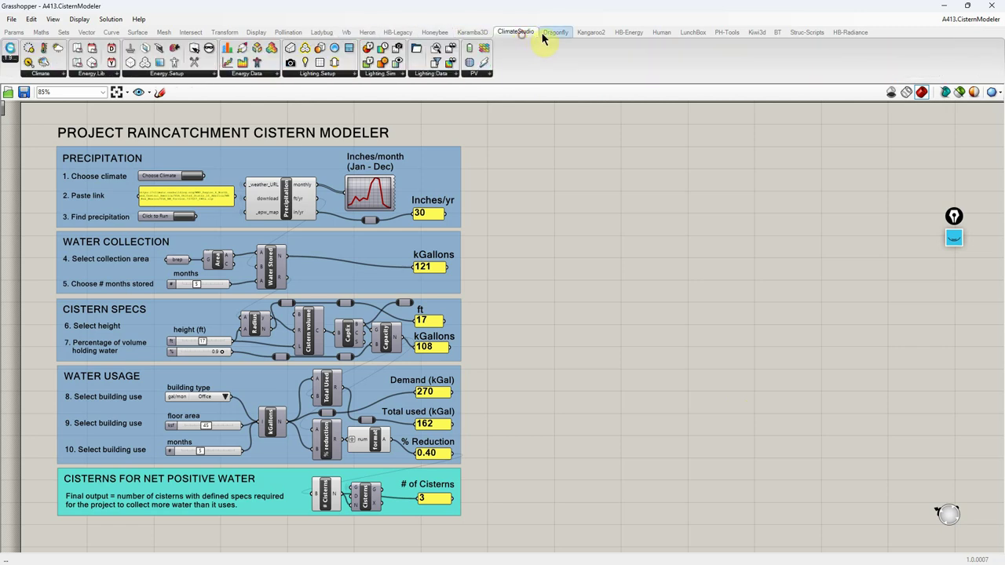
{"action": "left_click", "coordinate": [558, 32]}
{"action": "left_click", "coordinate": [591, 33]}
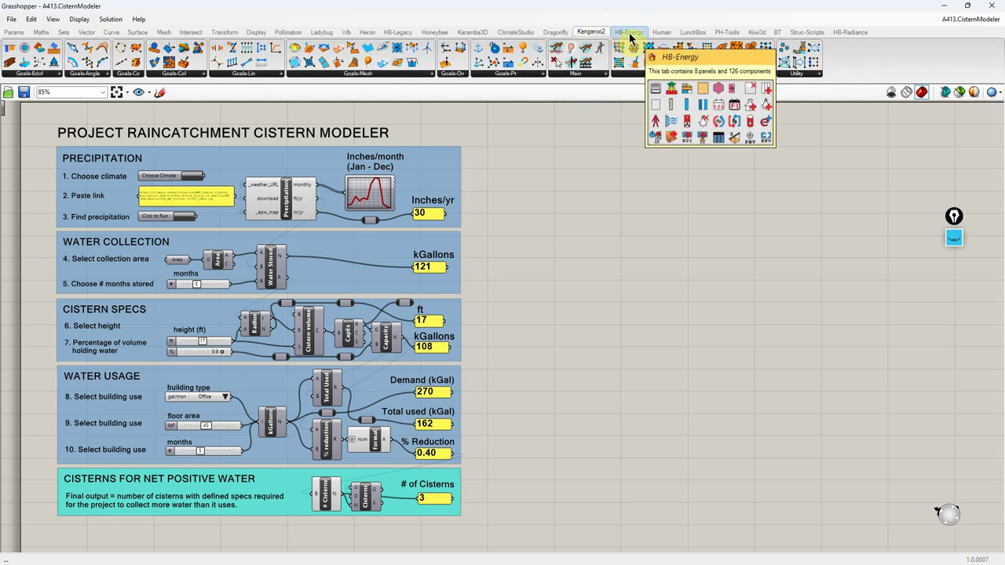
{"action": "left_click", "coordinate": [41, 32]}
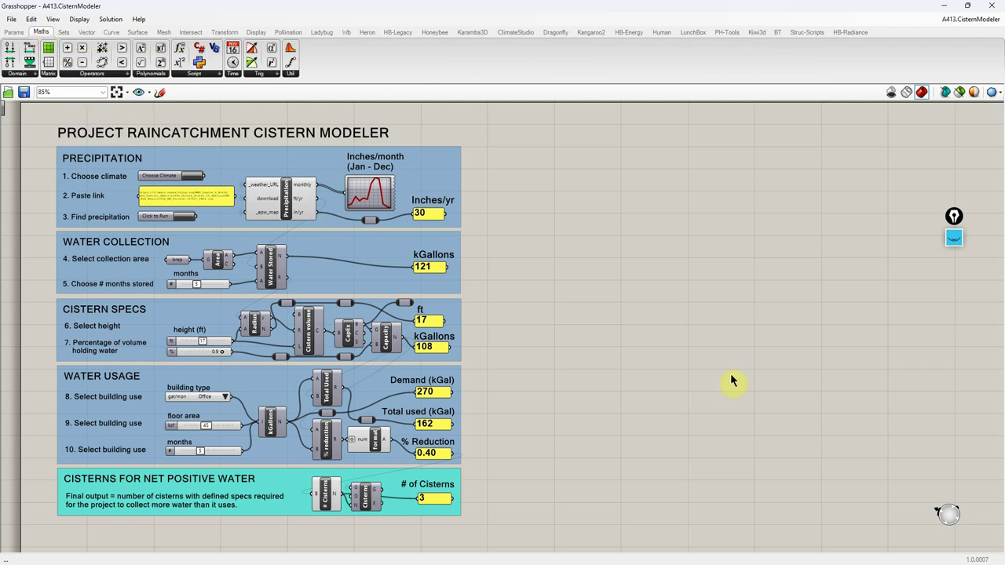
- Minimize Grasshopper, switch to the web browser and examine the Rainfall Data Component thread on the Ladybug forum
{"action": "left_click", "coordinate": [944, 6]}
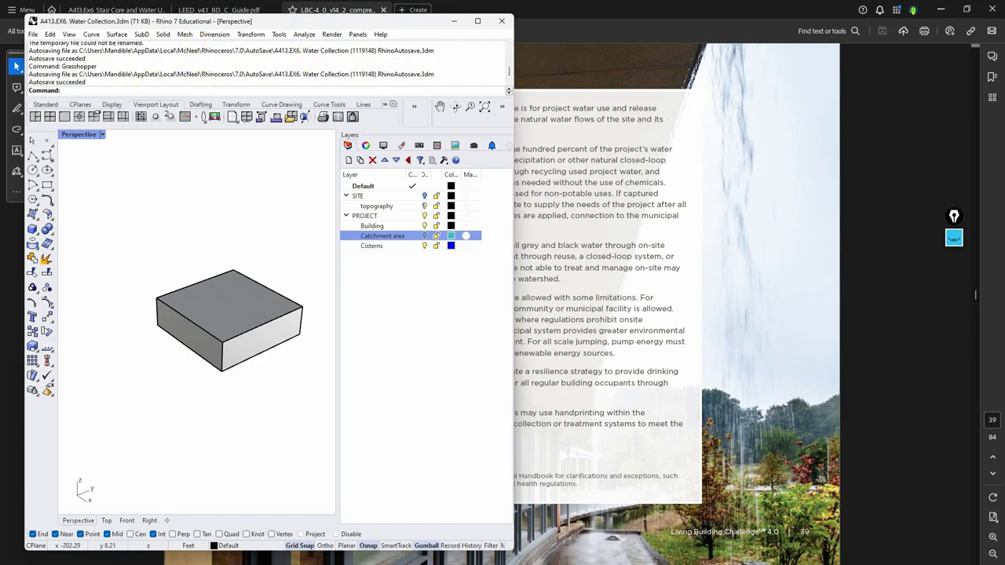
{"action": "key", "text": "alt+Tab"}
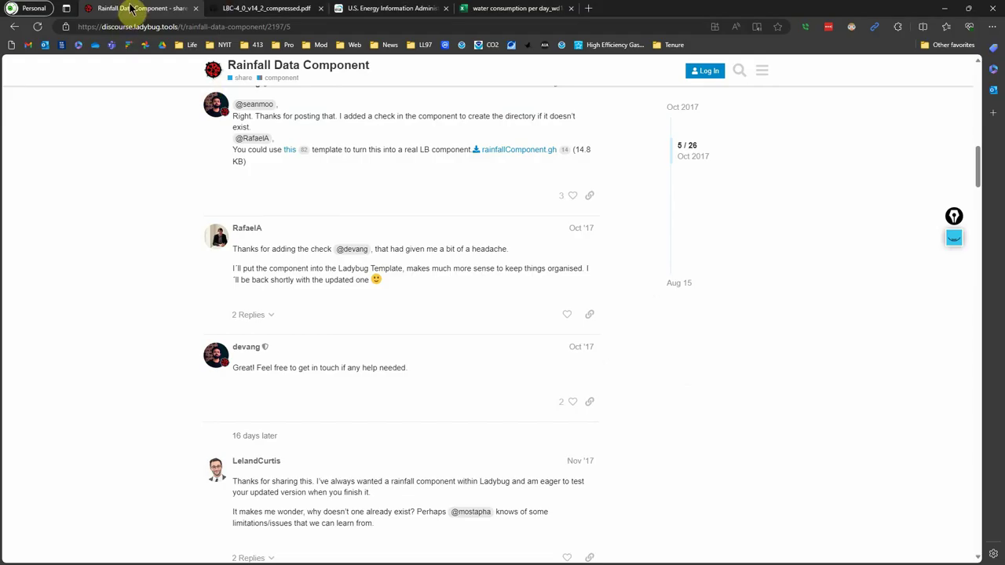
{"action": "scroll", "coordinate": [475, 212], "scroll_direction": "up", "scroll_amount": 10}
{"action": "scroll", "coordinate": [475, 212], "scroll_direction": "down", "scroll_amount": 3}
{"action": "scroll", "coordinate": [475, 212], "scroll_direction": "down", "scroll_amount": 2}
{"action": "scroll", "coordinate": [477, 208], "scroll_direction": "up", "scroll_amount": 5}
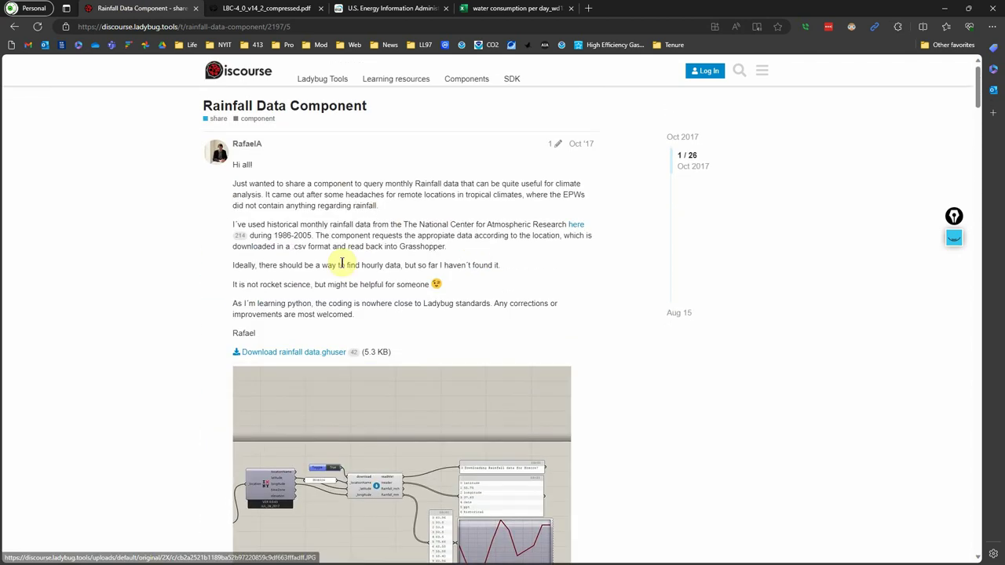
{"action": "scroll", "coordinate": [169, 271], "scroll_direction": "down", "scroll_amount": 12}
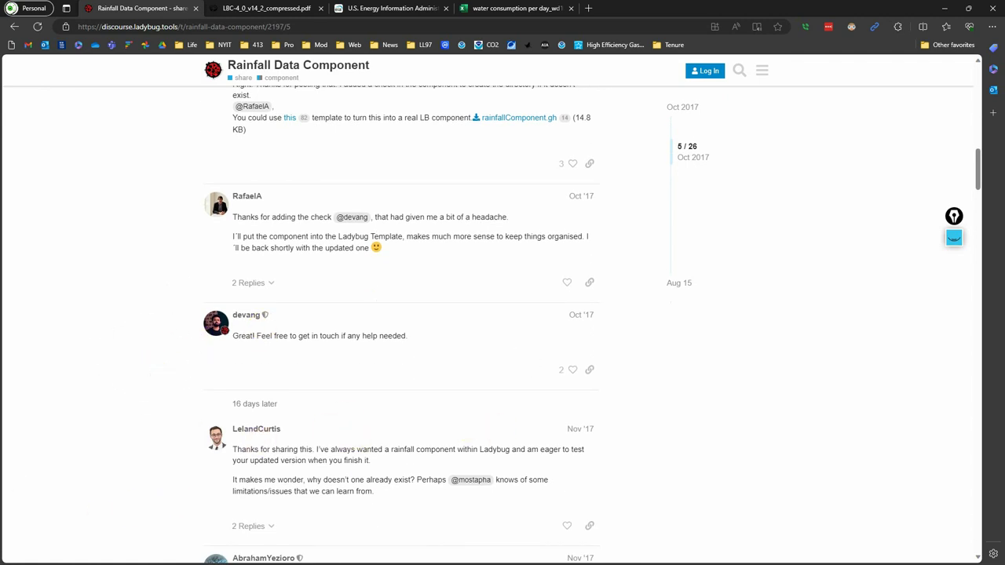
- Switch back to the water collection model in Rhino and reopen the Grasshopper window
{"action": "key", "text": "alt+Tab"}
{"action": "key", "text": "alt+Tab"}
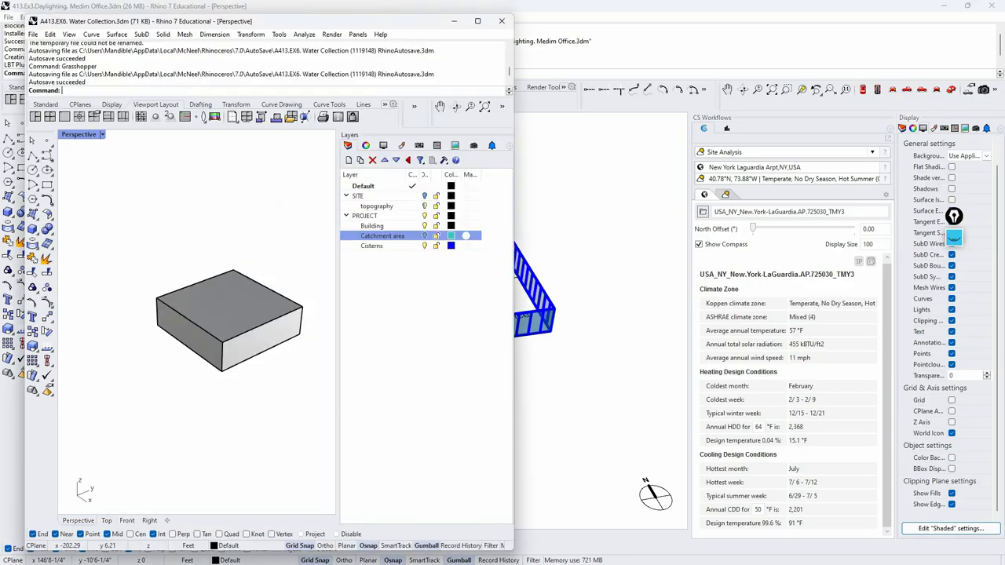
{"action": "type", "text": "g"}
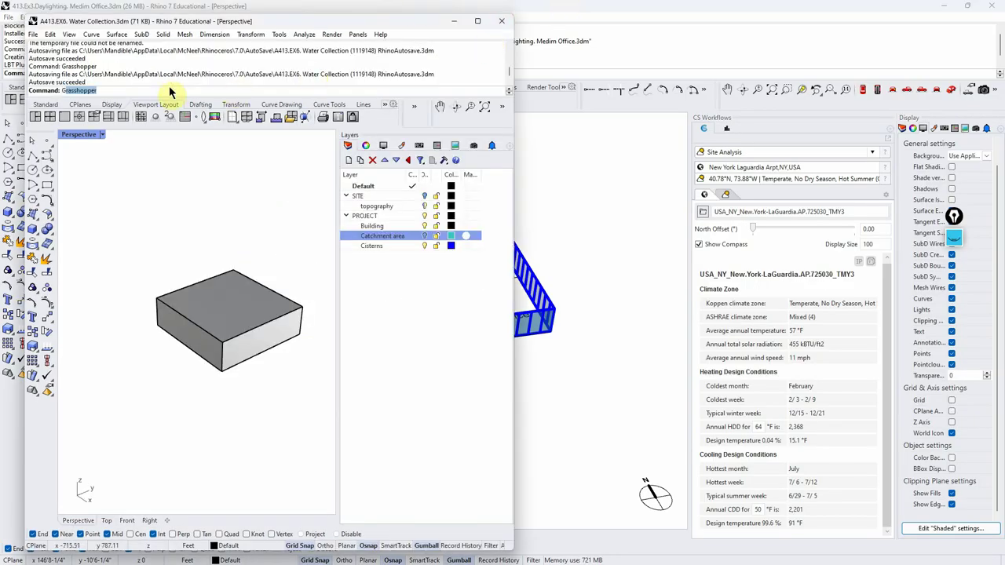
{"action": "key", "text": "Return"}
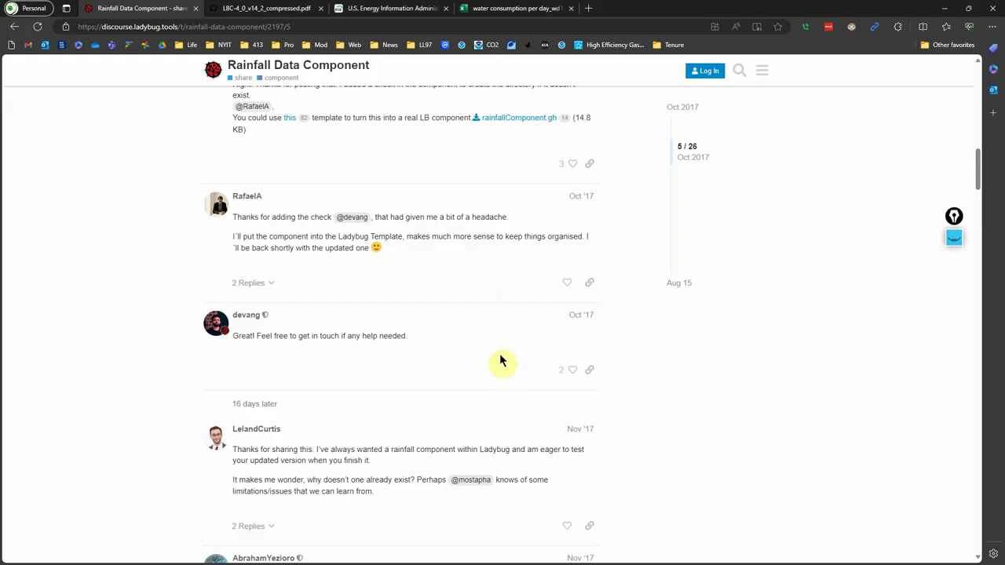
- Review the rainfall component's example image and the replies about monthly precipitation data in the forum thread
{"action": "scroll", "coordinate": [498, 359], "scroll_direction": "up", "scroll_amount": 5}
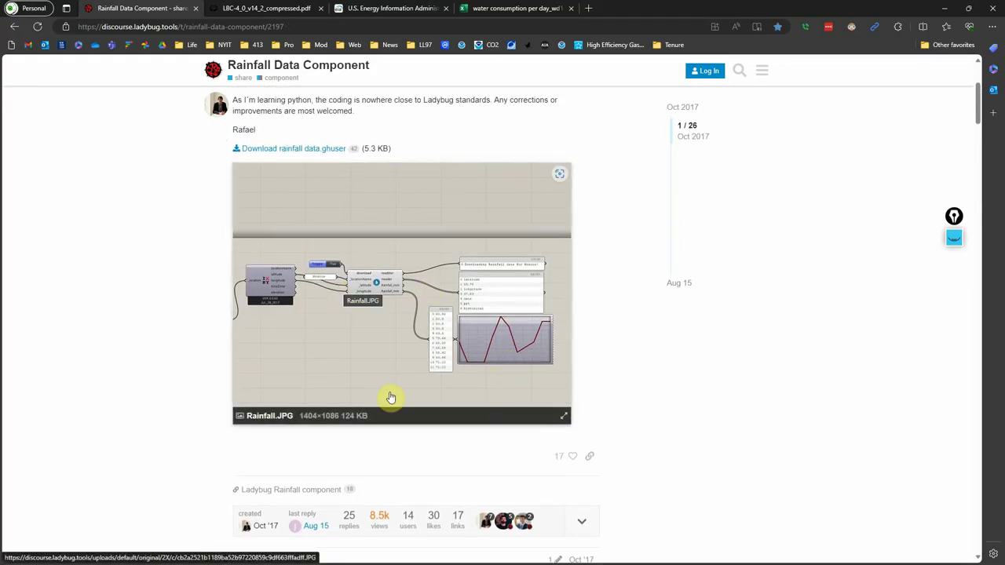
{"action": "scroll", "coordinate": [391, 398], "scroll_direction": "down", "scroll_amount": 20}
{"action": "scroll", "coordinate": [394, 372], "scroll_direction": "down", "scroll_amount": 5}
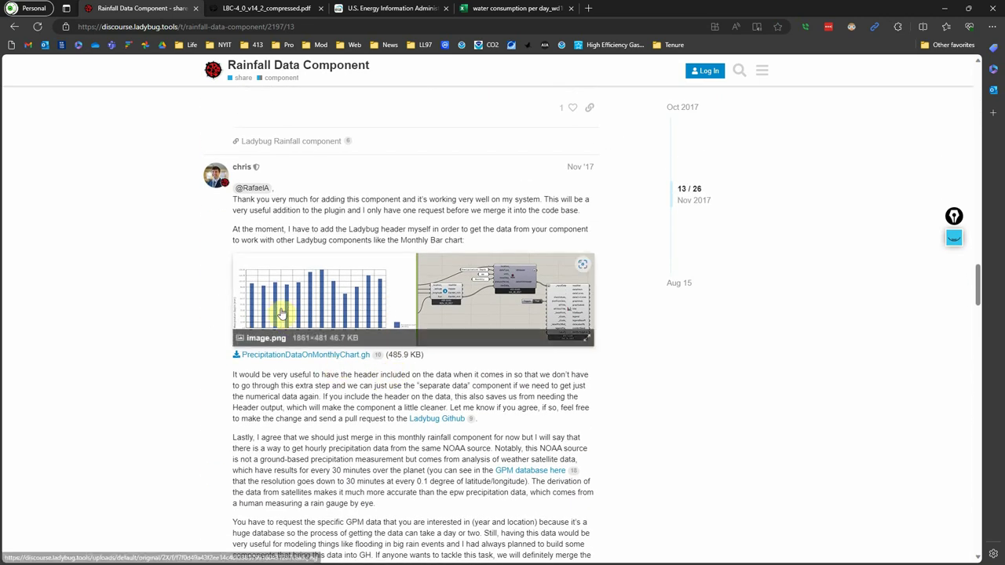
- Finish reading the rainfall thread, return to Grasshopper, maximize its window and review the whole raincatchment cistern definition
{"action": "scroll", "coordinate": [184, 392], "scroll_direction": "down", "scroll_amount": 5}
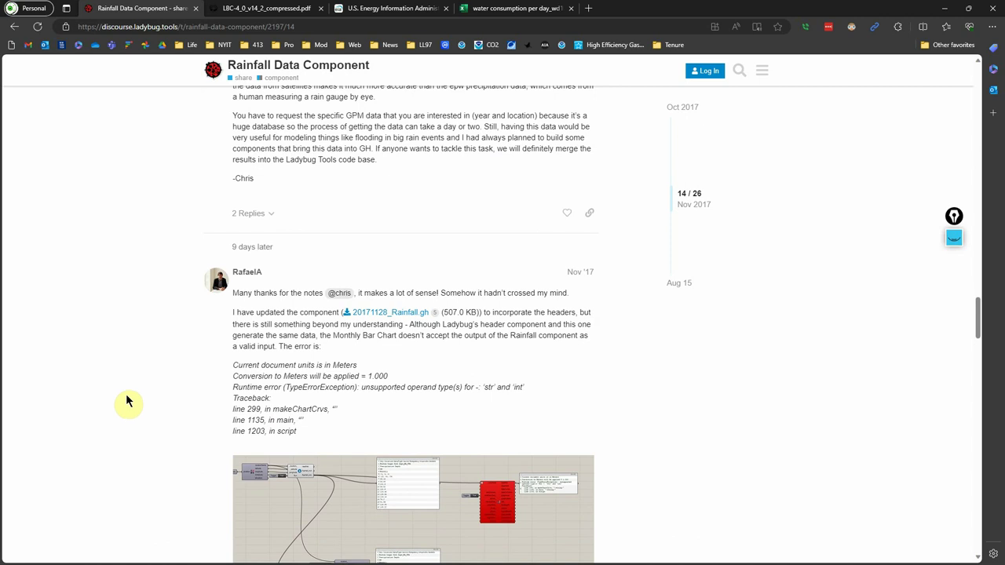
{"action": "scroll", "coordinate": [125, 402], "scroll_direction": "down", "scroll_amount": 3}
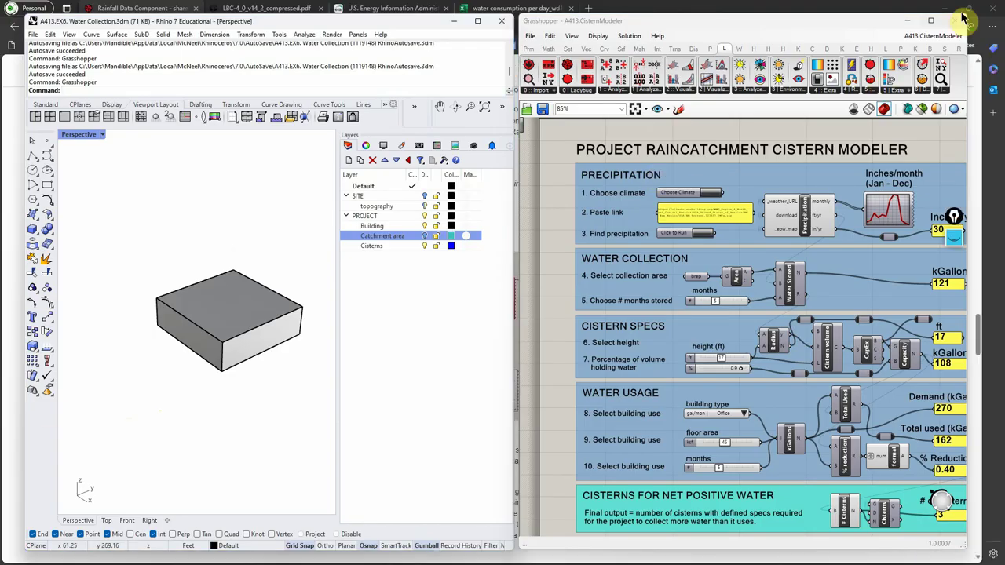
{"action": "left_click", "coordinate": [933, 22]}
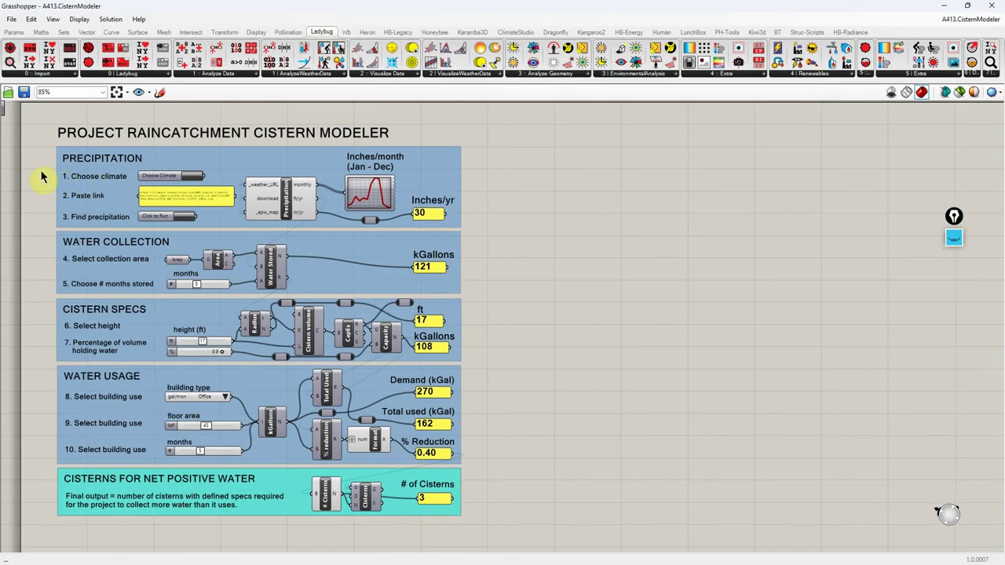
{"action": "scroll", "coordinate": [41, 165], "scroll_direction": "up", "scroll_amount": 3}
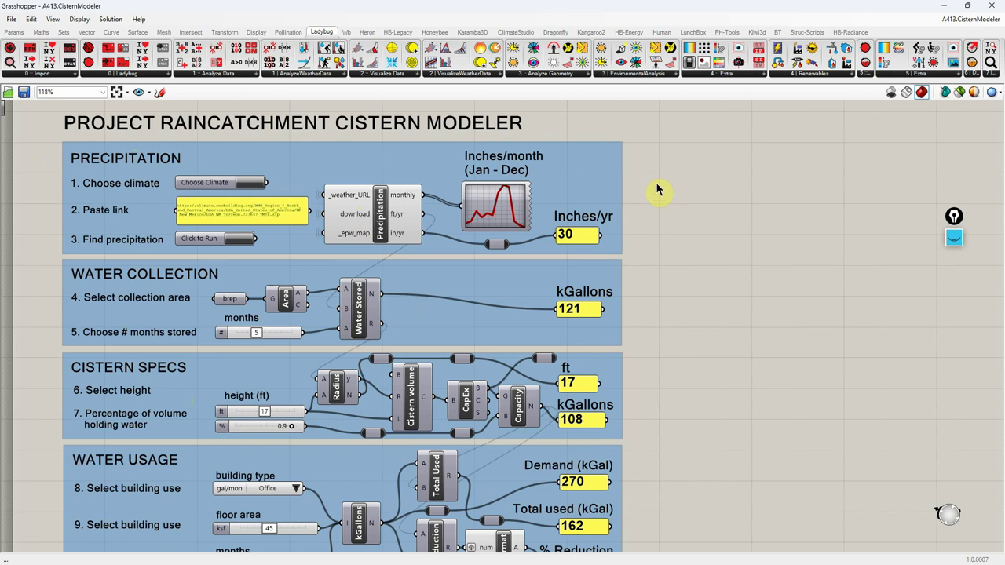
{"action": "scroll", "coordinate": [658, 190], "scroll_direction": "down", "scroll_amount": 1}
{"action": "scroll", "coordinate": [658, 189], "scroll_direction": "down", "scroll_amount": 1}
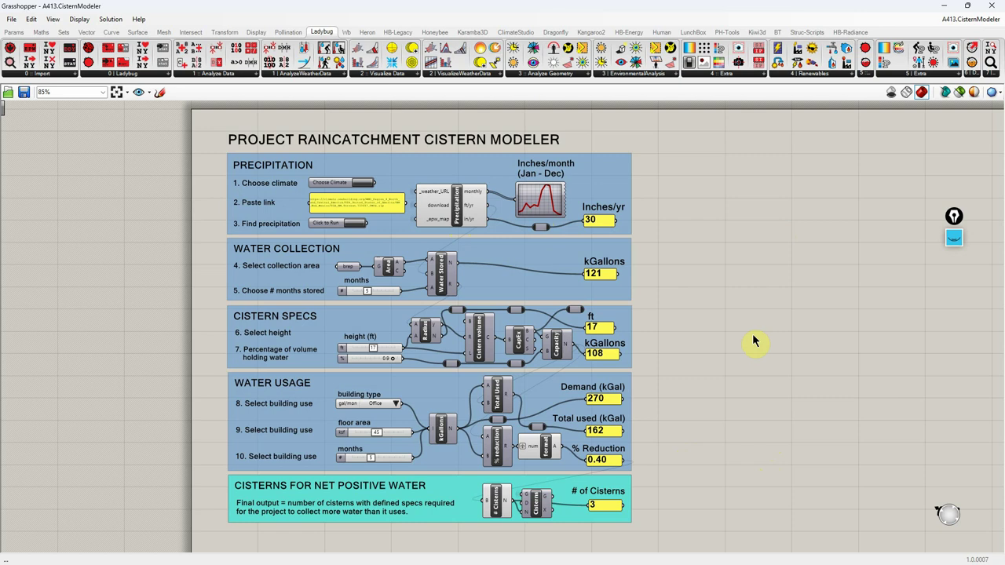
- Open the Precipitation cluster and examine the components inside it
{"action": "mouse_move", "coordinate": [438, 210]}
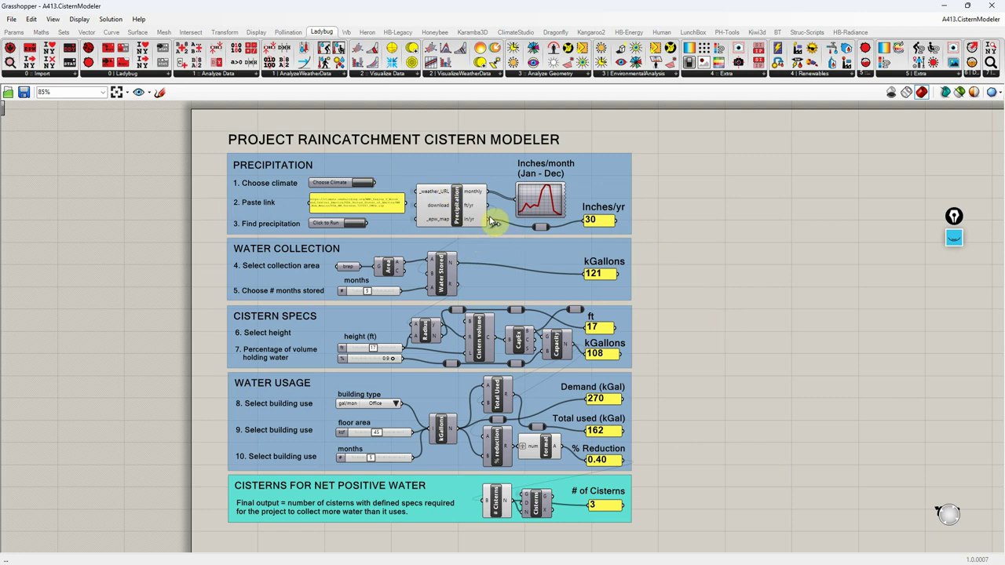
{"action": "scroll", "coordinate": [456, 207], "scroll_direction": "up", "scroll_amount": 2}
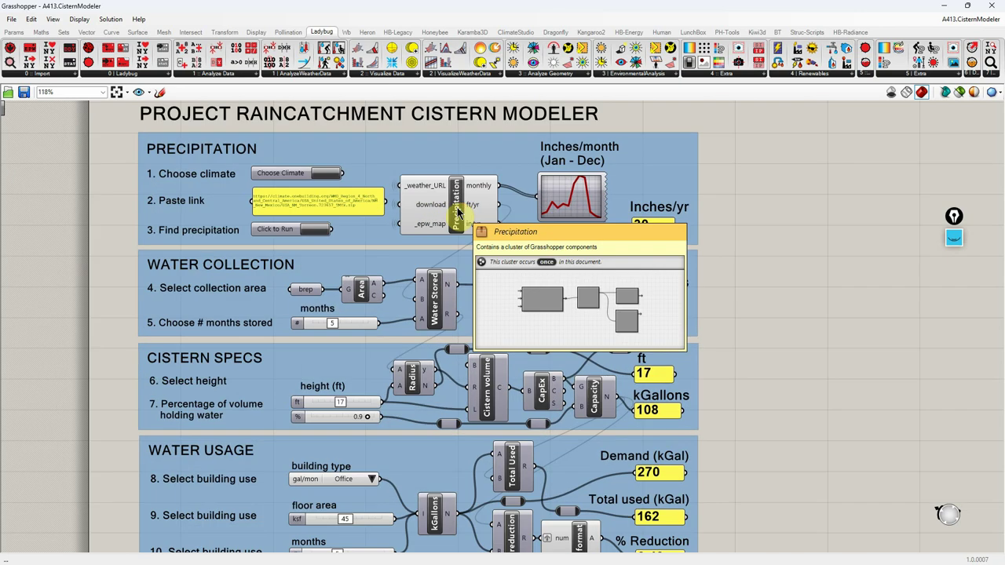
{"action": "double_click", "coordinate": [457, 206]}
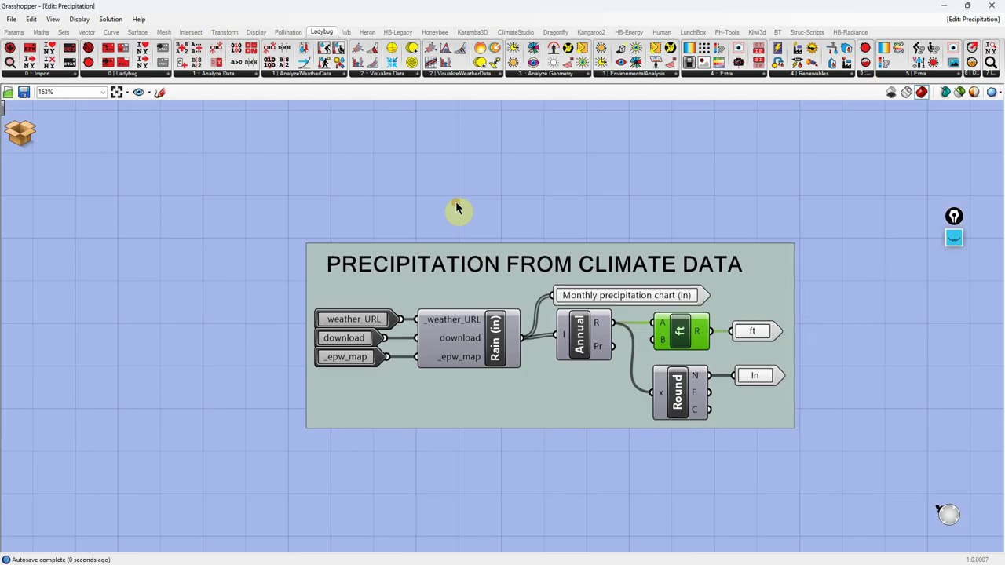
{"action": "scroll", "coordinate": [246, 258], "scroll_direction": "down", "scroll_amount": 1}
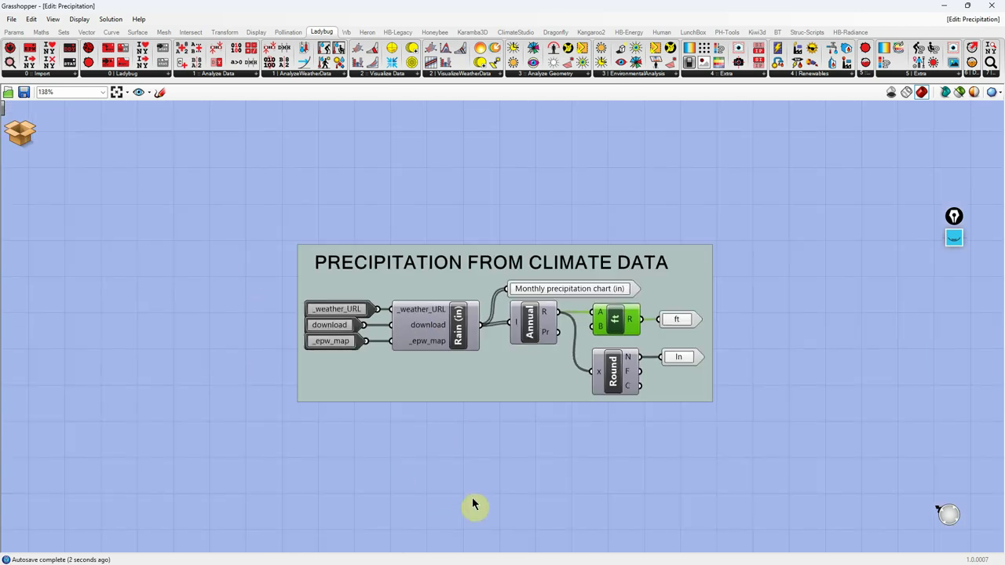
- Add a Panel below the precipitation group, wire it to the Rain (in) output and enlarge it to list every monthly value
{"action": "scroll", "coordinate": [471, 495], "scroll_direction": "up", "scroll_amount": 2}
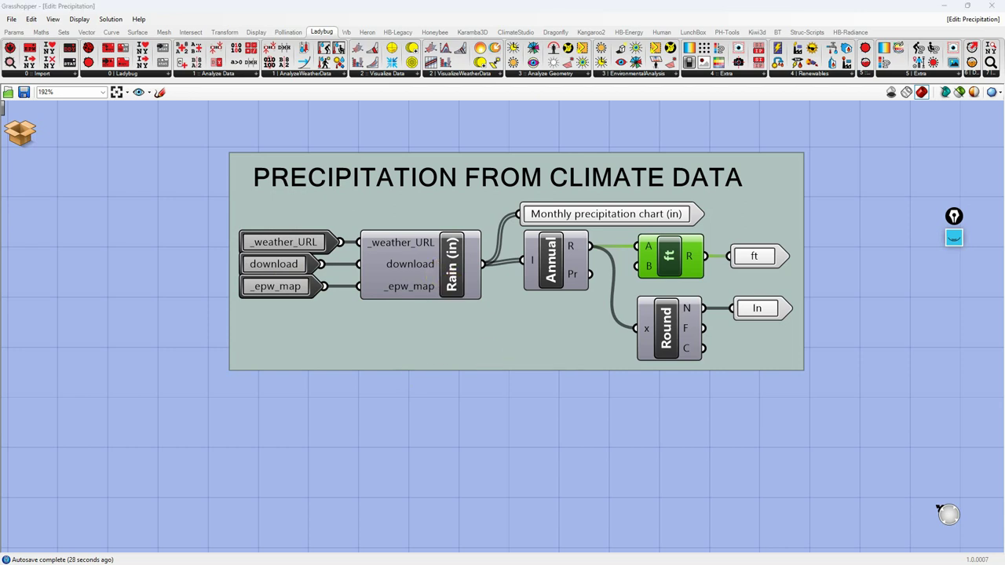
{"action": "double_click", "coordinate": [465, 406]}
{"action": "type", "text": "pa"}
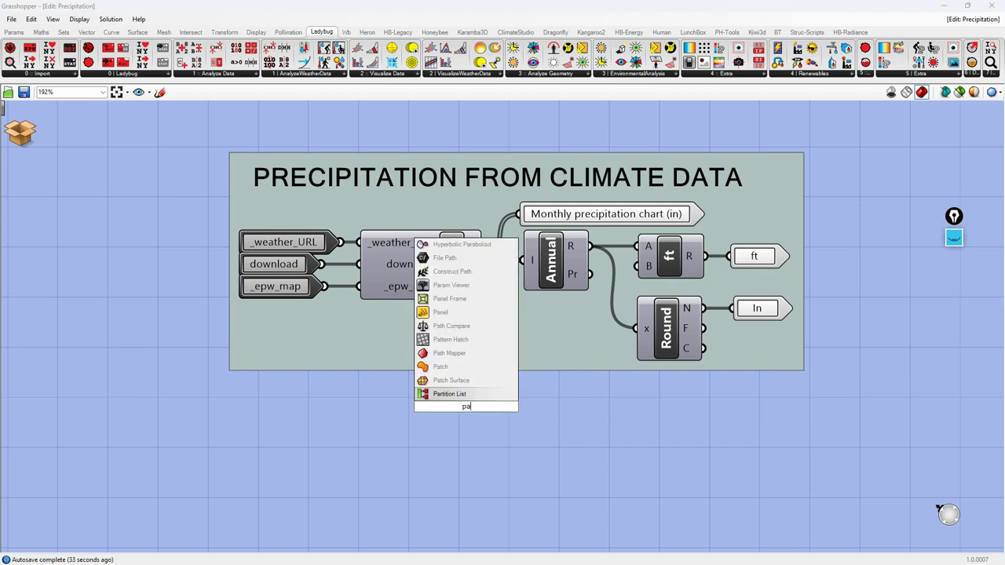
{"action": "type", "text": "nel"}
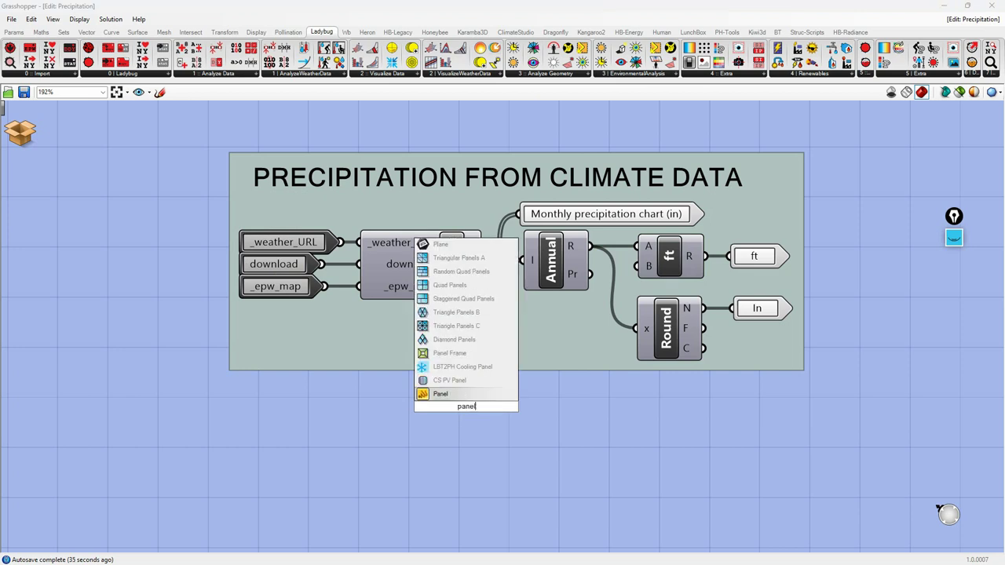
{"action": "key", "text": "Return"}
{"action": "left_click_drag", "start_coordinate": [484, 273], "coordinate": [384, 407]}
{"action": "left_click_drag", "start_coordinate": [452, 403], "coordinate": [508, 404]}
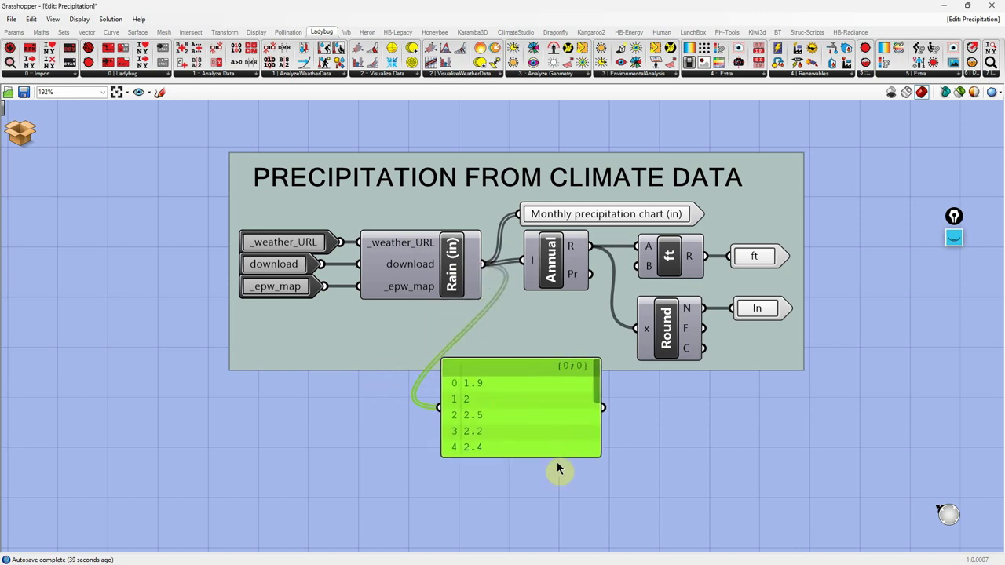
{"action": "left_click_drag", "start_coordinate": [557, 457], "coordinate": [526, 537]}
- Read the help description of the Annual mass addition component, and close it
{"action": "scroll", "coordinate": [536, 424], "scroll_direction": "down", "scroll_amount": 2}
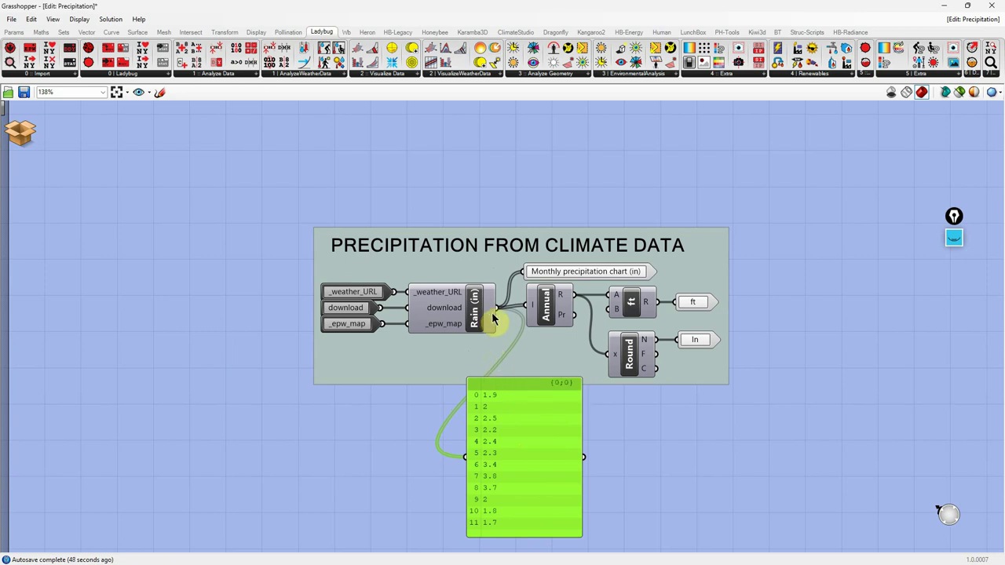
{"action": "left_click", "coordinate": [556, 311]}
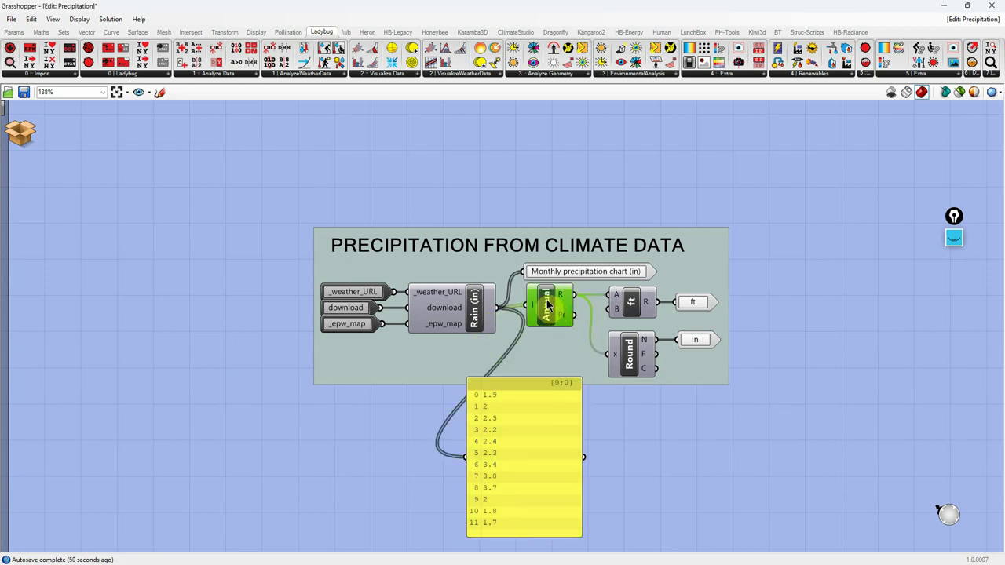
{"action": "right_click", "coordinate": [553, 309]}
{"action": "left_click", "coordinate": [577, 359]}
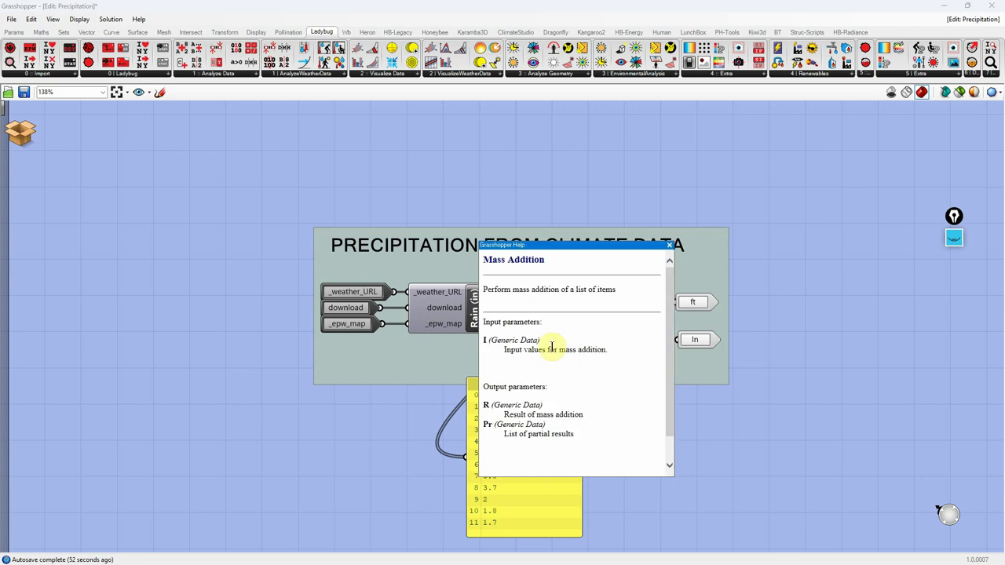
{"action": "left_click", "coordinate": [670, 246]}
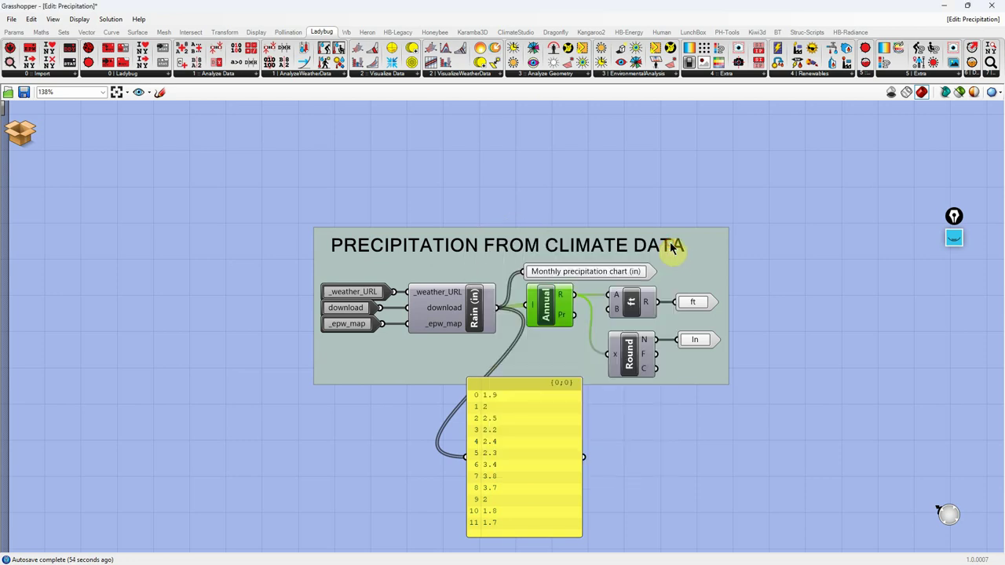
- Inspect the descriptions of the monthly precipitation output and the Annual, ft division and Round components
{"action": "left_click", "coordinate": [557, 311]}
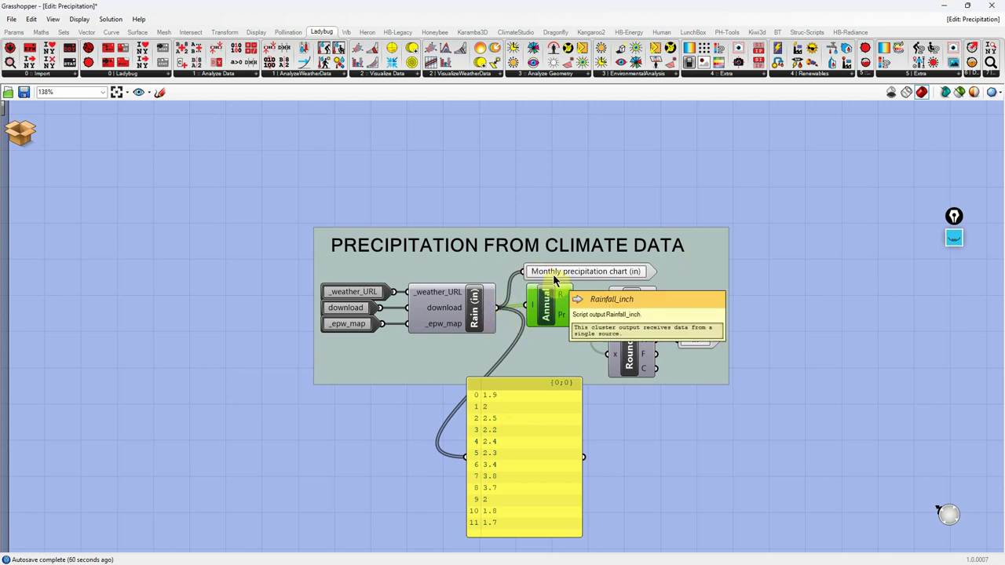
{"action": "left_click", "coordinate": [553, 320]}
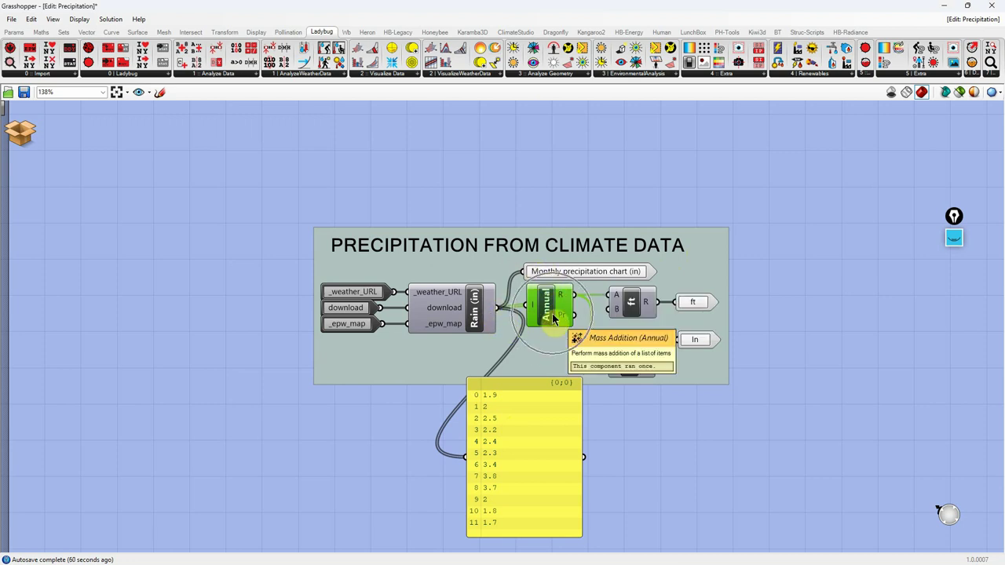
{"action": "left_click", "coordinate": [636, 309]}
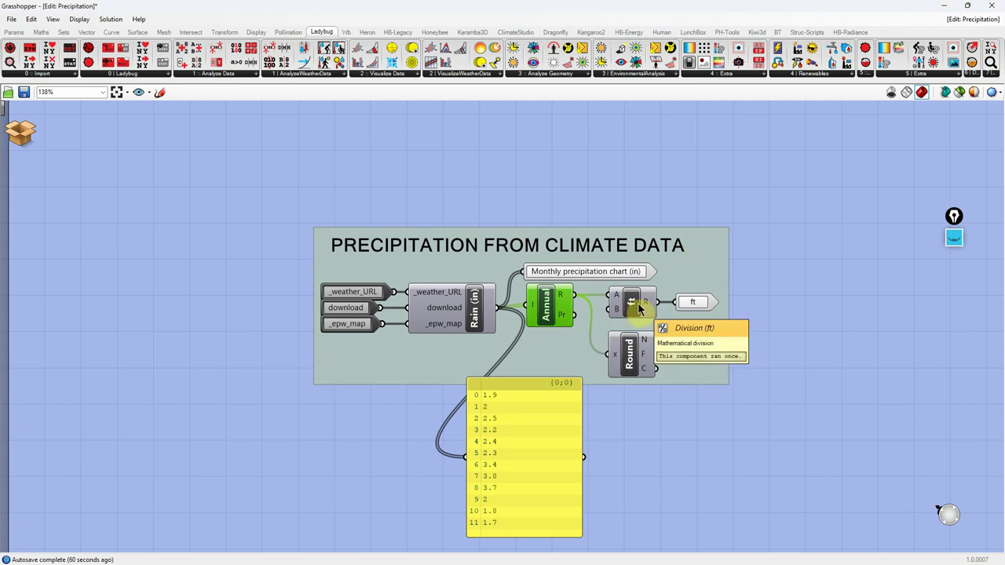
{"action": "left_click", "coordinate": [620, 359]}
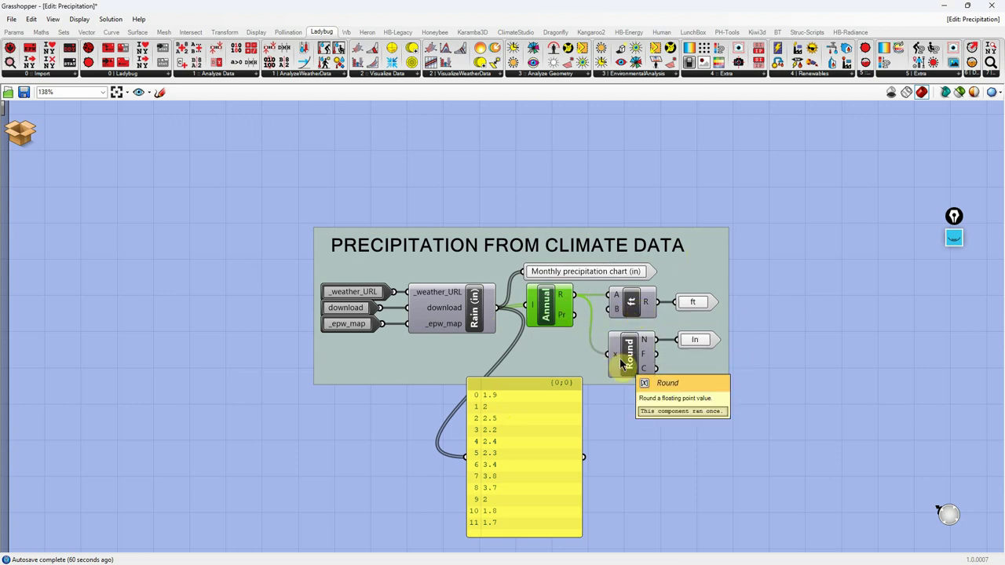
{"action": "left_click", "coordinate": [630, 363]}
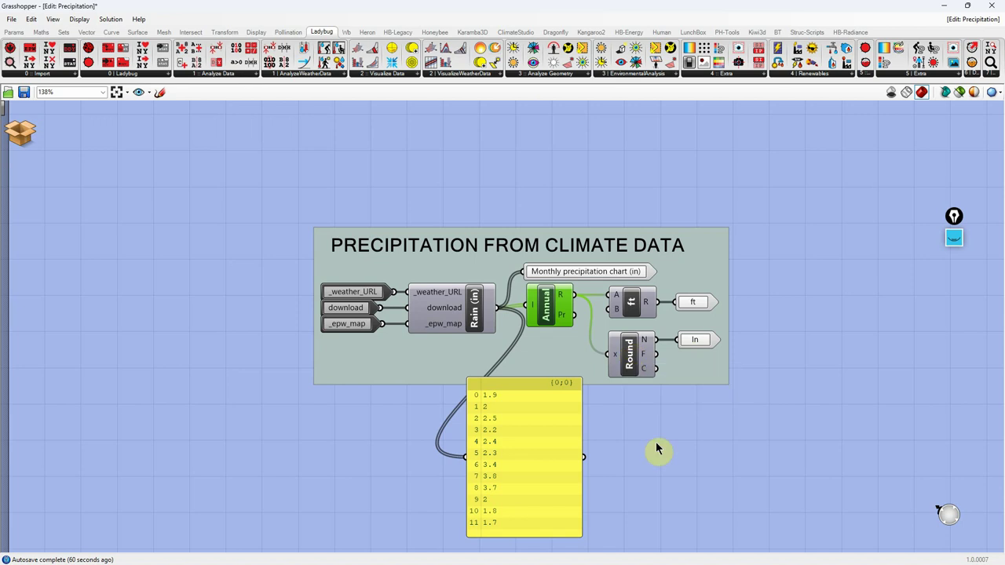
- Delete the monthly rainfall panel and leave the Precipitation cluster to return to the main definition
{"action": "left_click", "coordinate": [509, 490]}
{"action": "key", "text": "Delete"}
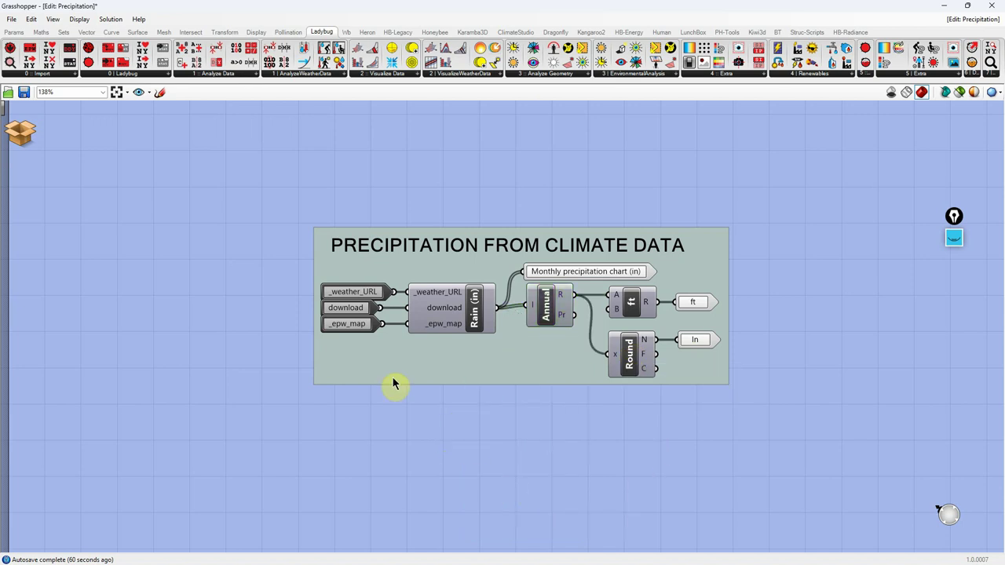
{"action": "left_click", "coordinate": [26, 140]}
{"action": "left_click", "coordinate": [45, 170]}
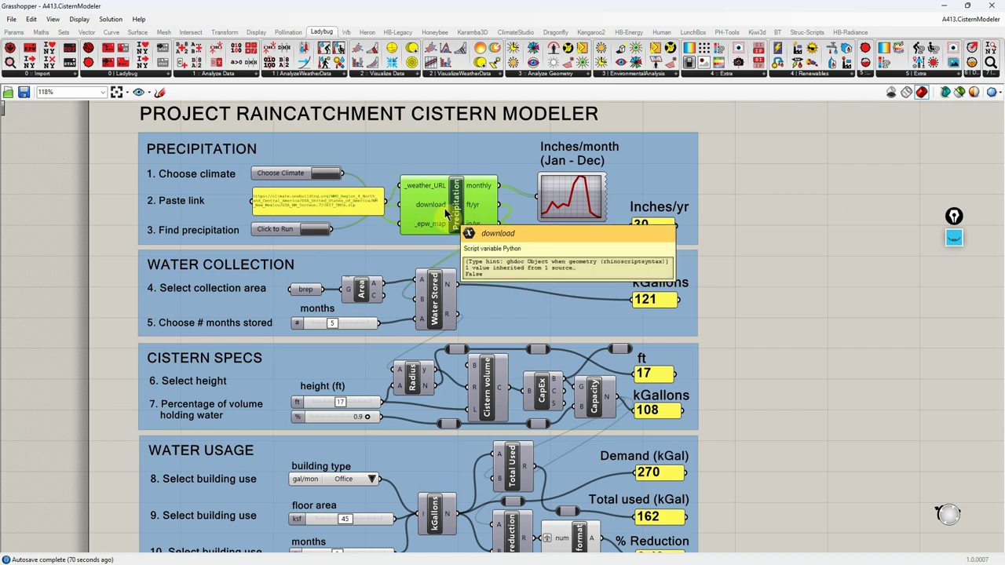
- Run Choose Climate in the Precipitation section to open the Ladybug EPW Map, and maximize the map window
{"action": "mouse_move", "coordinate": [569, 196]}
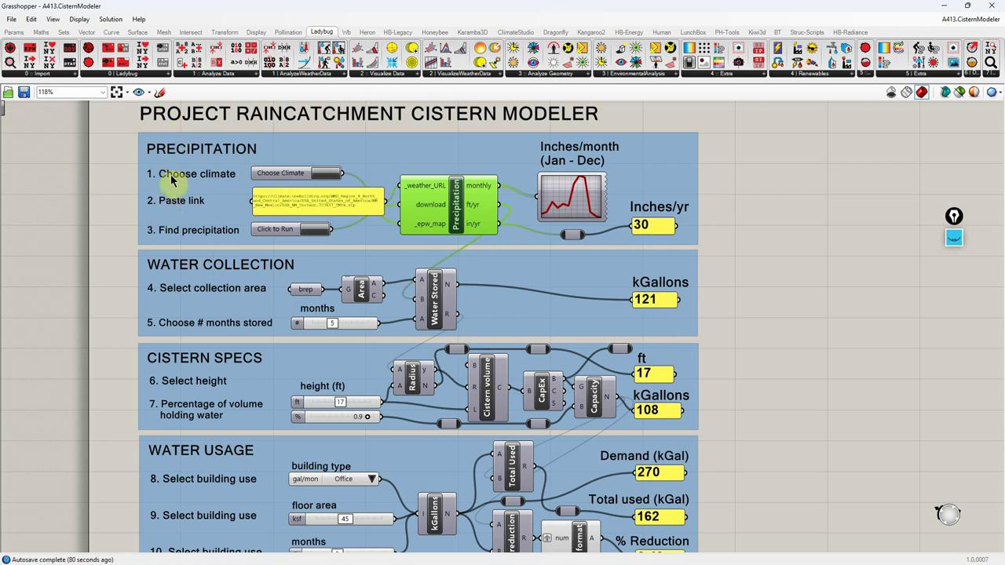
{"action": "scroll", "coordinate": [197, 287], "scroll_direction": "down", "scroll_amount": 2}
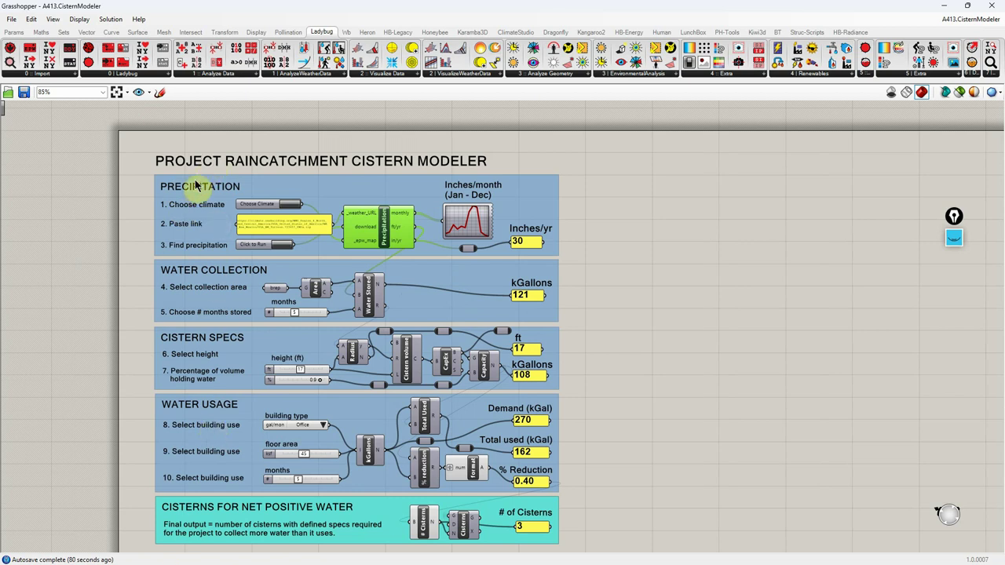
{"action": "scroll", "coordinate": [188, 196], "scroll_direction": "up", "scroll_amount": 4}
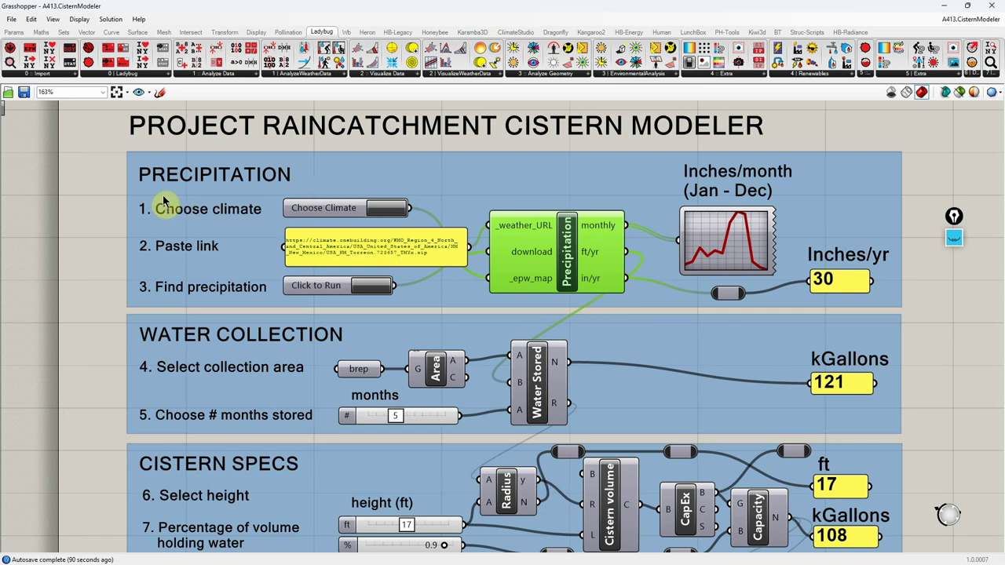
{"action": "left_click", "coordinate": [381, 209]}
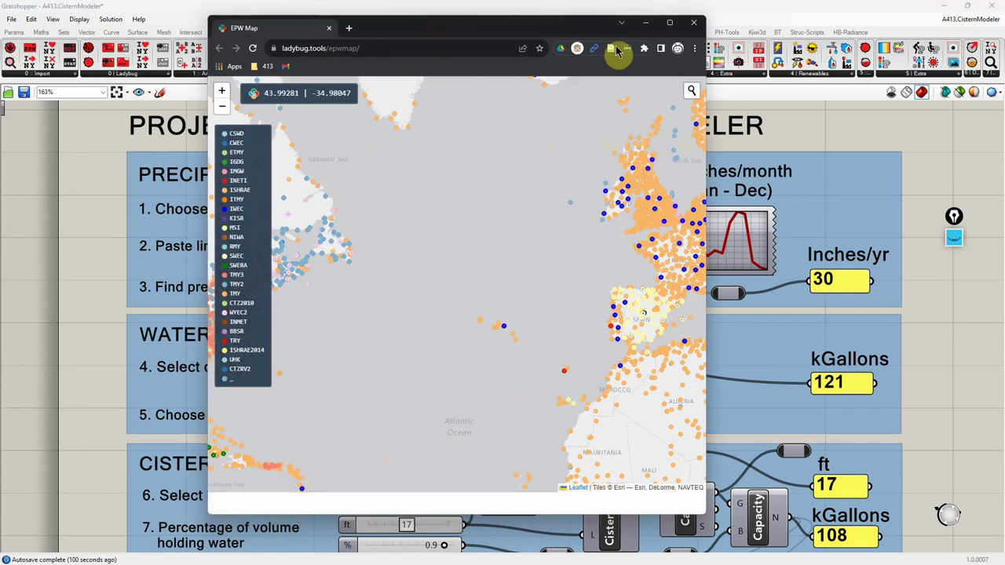
{"action": "left_click", "coordinate": [672, 23]}
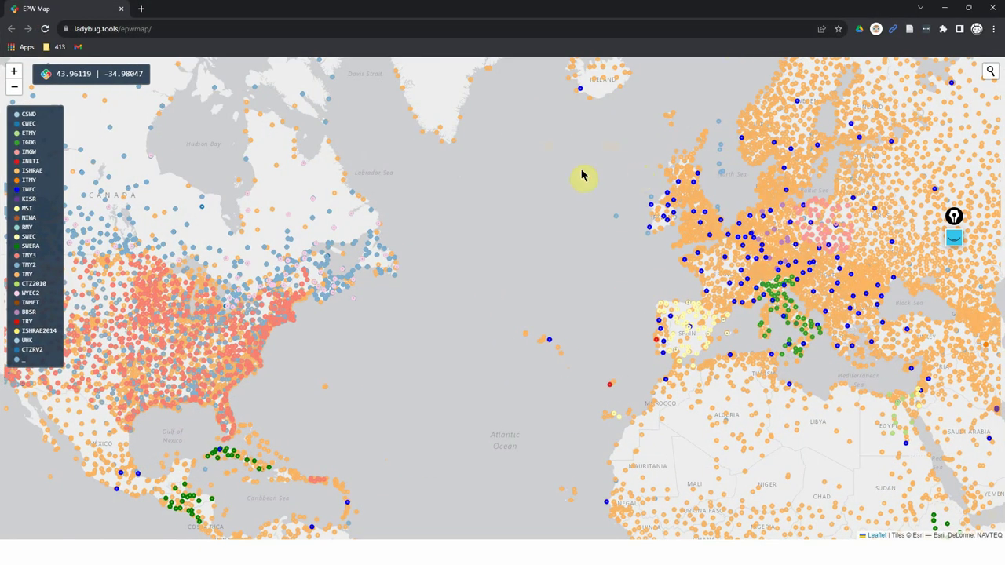
- Find the Jonesboro_Muni::723407::TMY3 station in Arkansas on the EPW Map and copy its weather file link
{"action": "scroll", "coordinate": [542, 192], "scroll_direction": "down", "scroll_amount": 3}
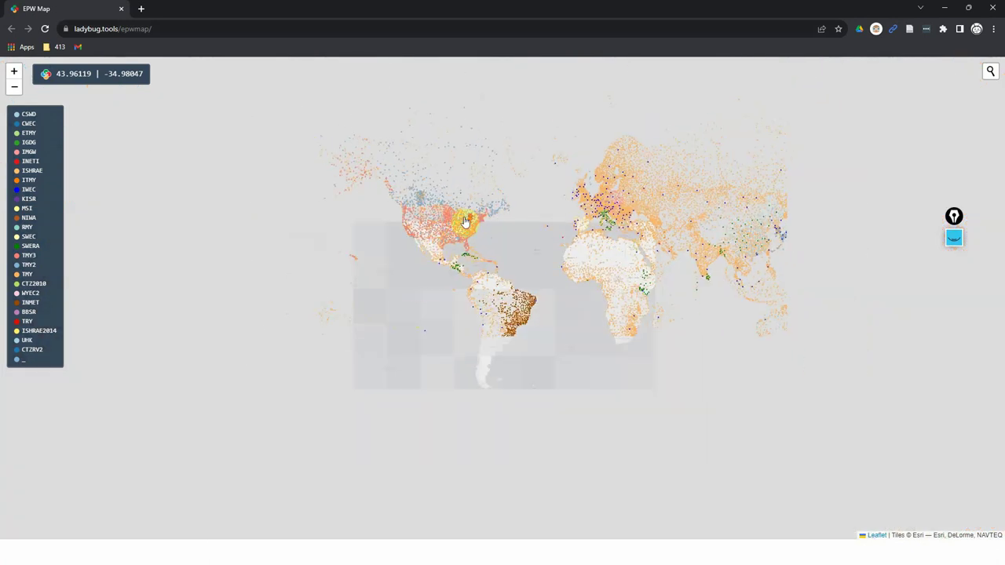
{"action": "scroll", "coordinate": [465, 223], "scroll_direction": "up", "scroll_amount": 5}
{"action": "scroll", "coordinate": [341, 332], "scroll_direction": "down", "scroll_amount": 5}
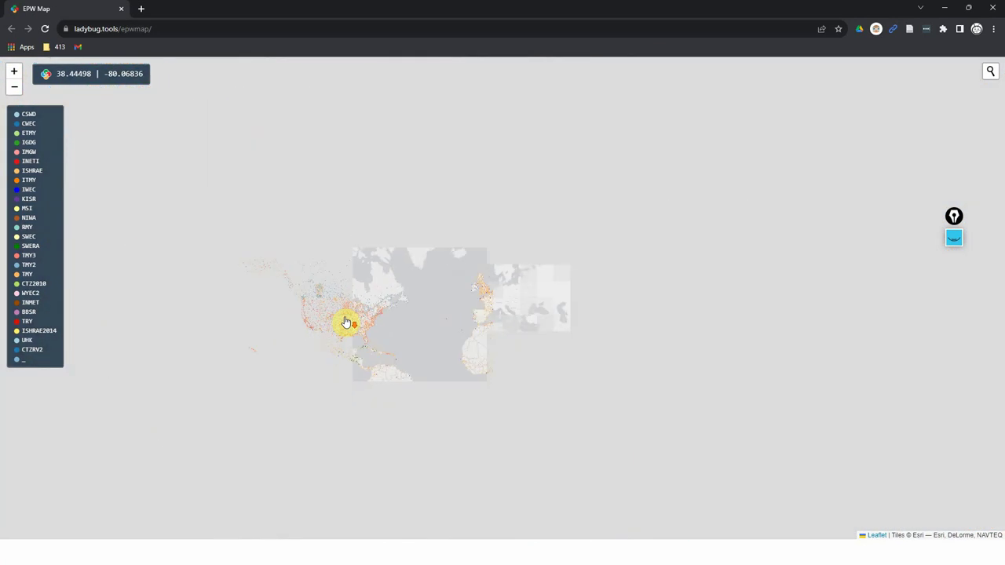
{"action": "scroll", "coordinate": [349, 326], "scroll_direction": "up", "scroll_amount": 5}
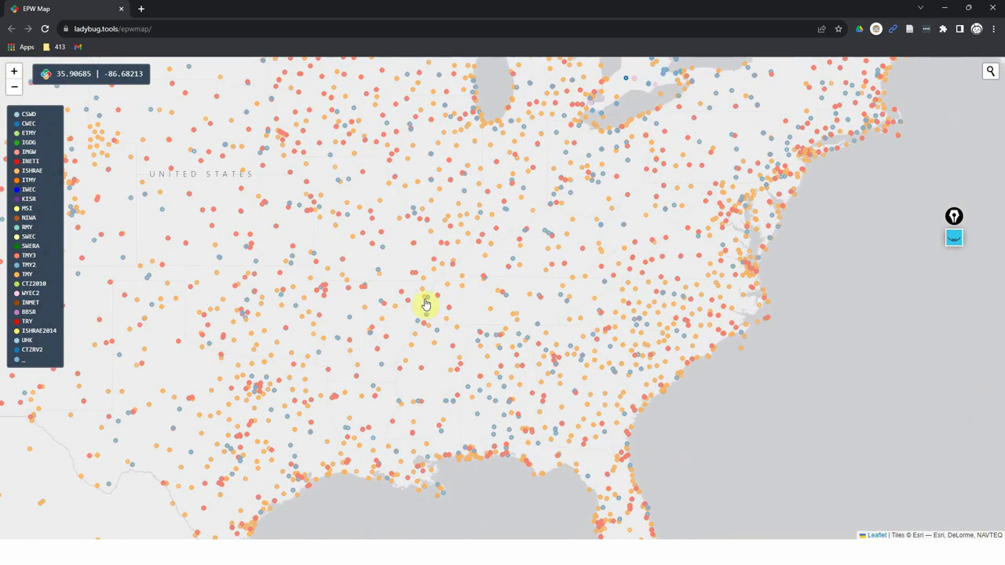
{"action": "scroll", "coordinate": [424, 303], "scroll_direction": "up", "scroll_amount": 4}
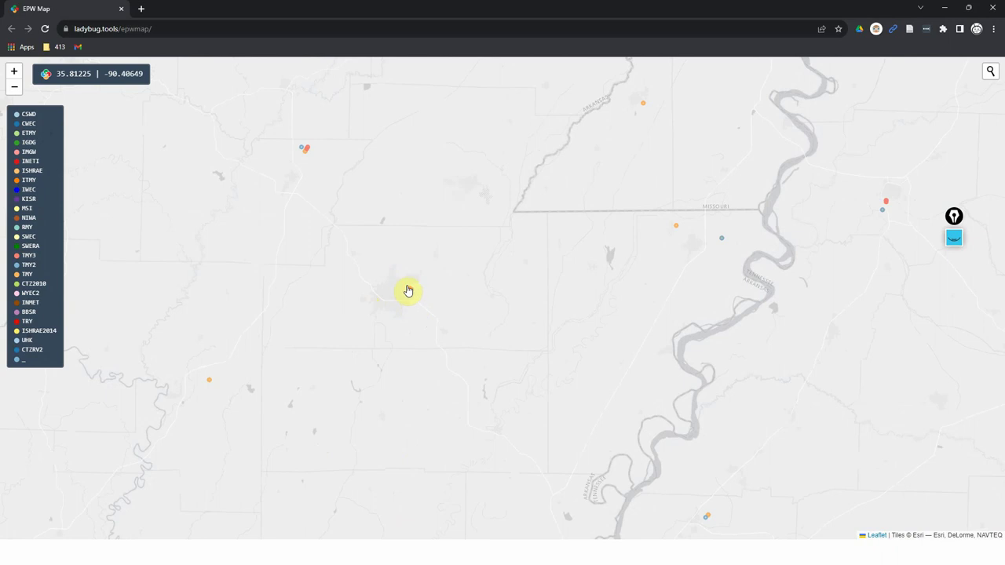
{"action": "left_click", "coordinate": [411, 292]}
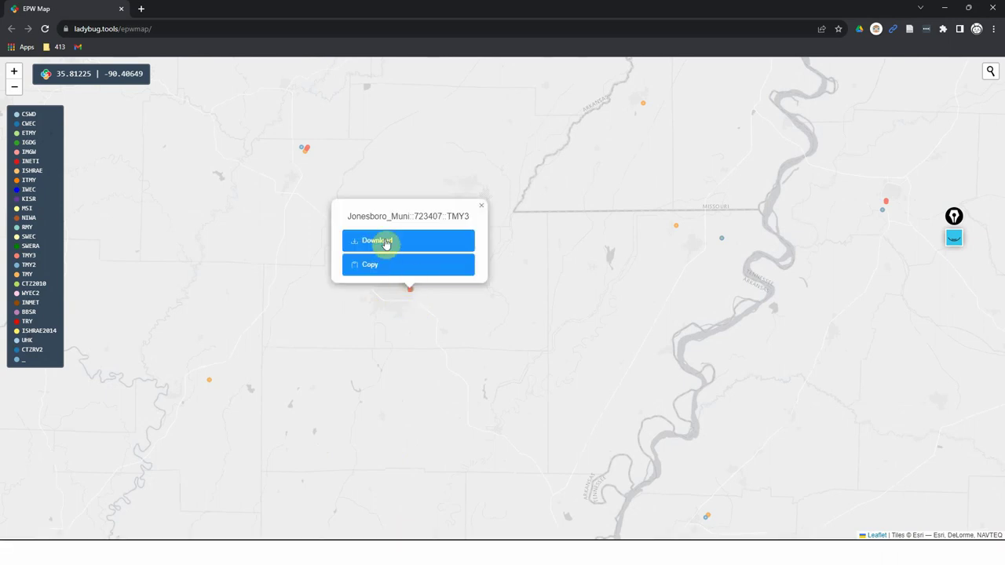
{"action": "left_click", "coordinate": [373, 268]}
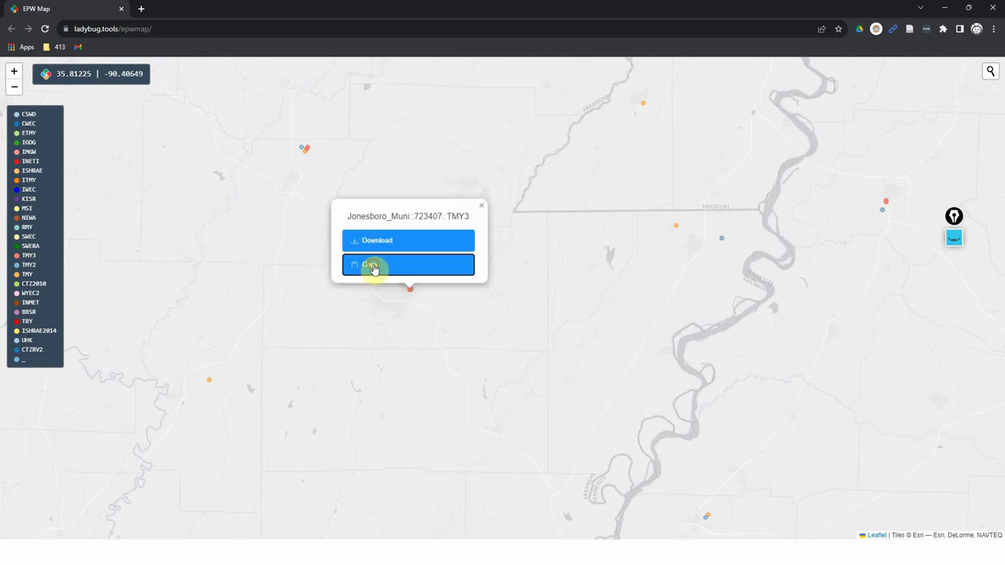
- Switch back to Grasshopper and replace the link in the Paste link panel with the copied Jonesboro_Muni 723407 TMY3 weather file link
{"action": "left_click", "coordinate": [945, 8]}
{"action": "left_click", "coordinate": [314, 243]}
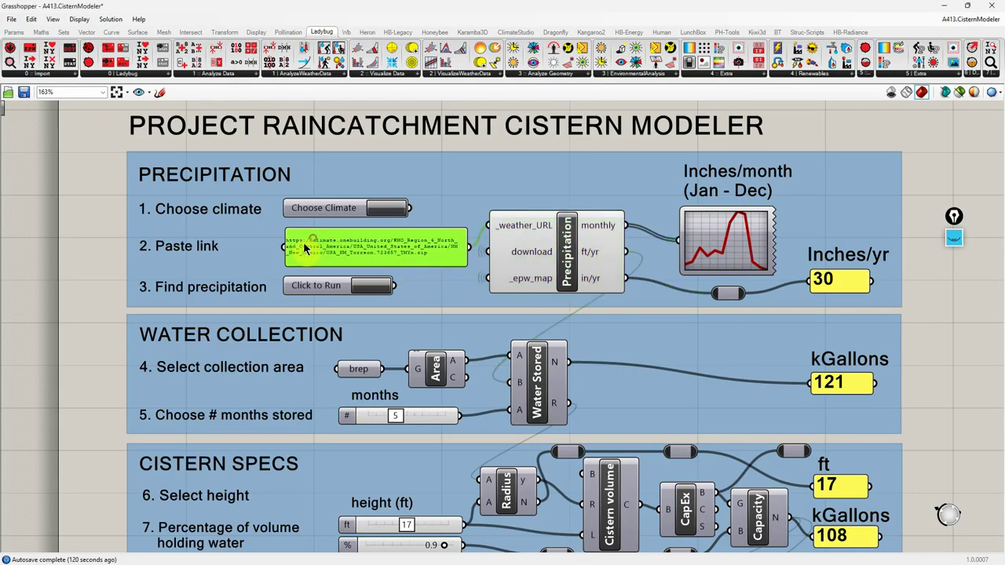
{"action": "left_click", "coordinate": [299, 244]}
{"action": "left_click", "coordinate": [301, 243]}
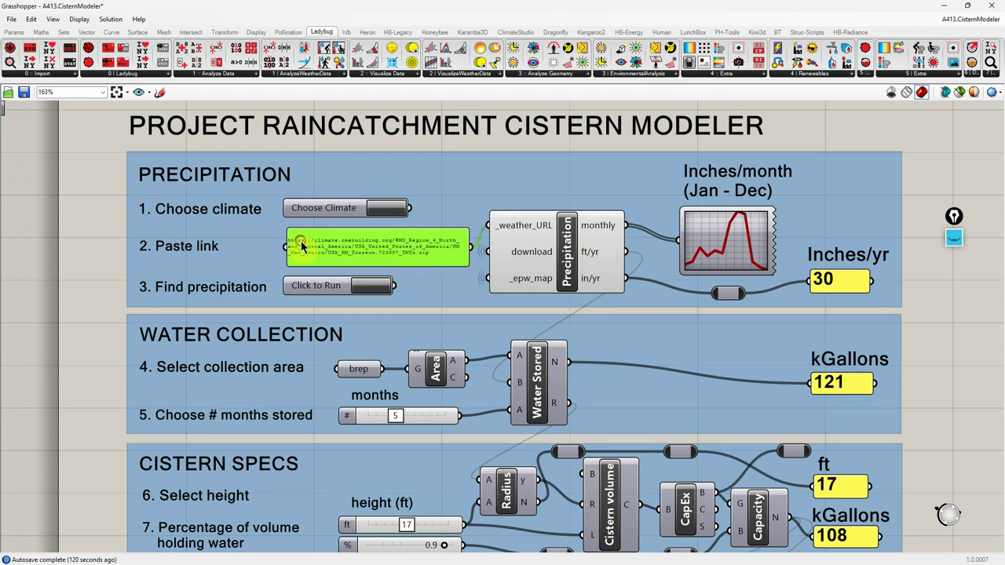
{"action": "double_click", "coordinate": [301, 244]}
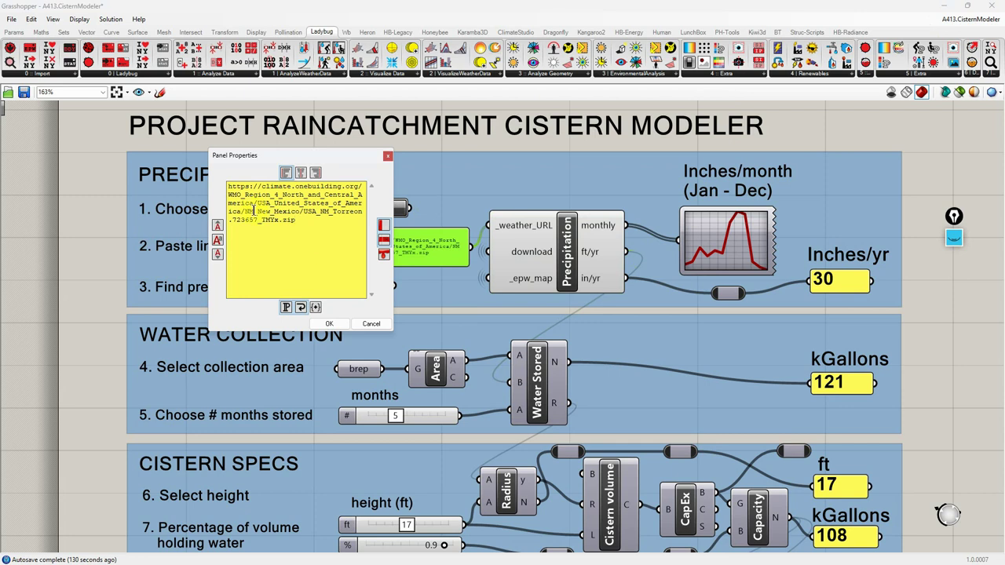
{"action": "left_click_drag", "start_coordinate": [320, 219], "coordinate": [220, 185]}
{"action": "key", "text": "ctrl+v"}
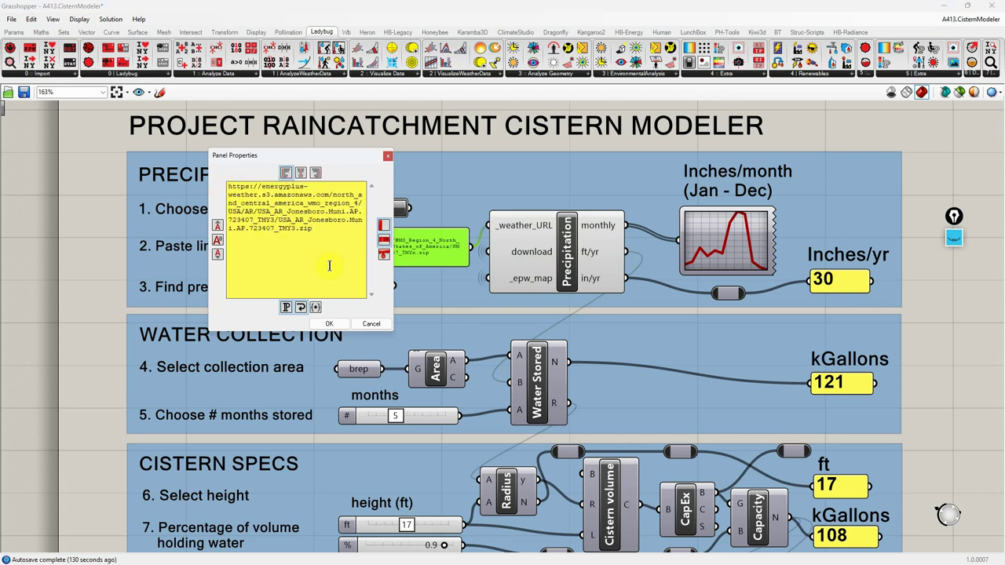
{"action": "left_click", "coordinate": [353, 324]}
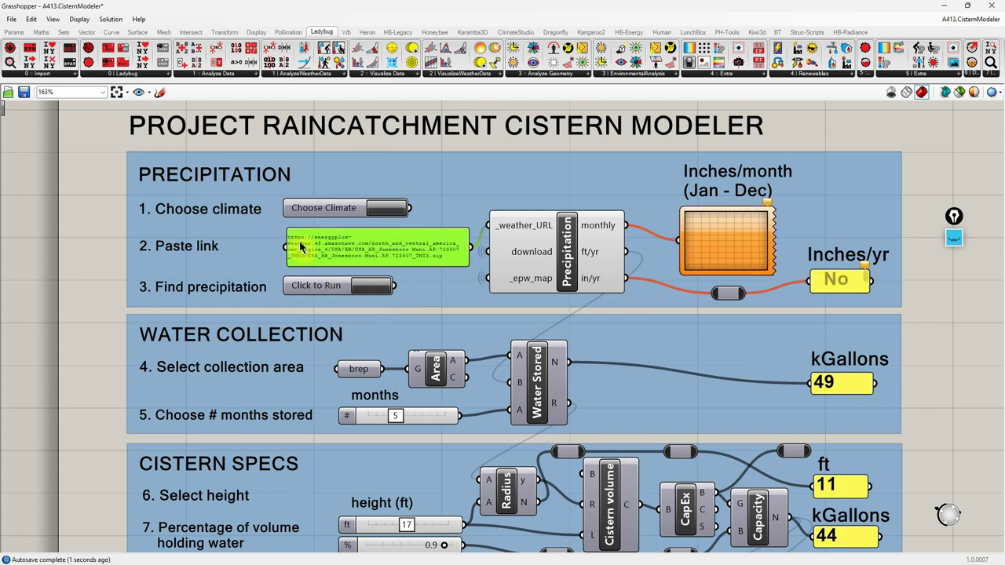
- Run Find precipitation for the new climate link and review the monthly rainfall graph and the Inches/yr output
{"action": "left_click", "coordinate": [376, 292]}
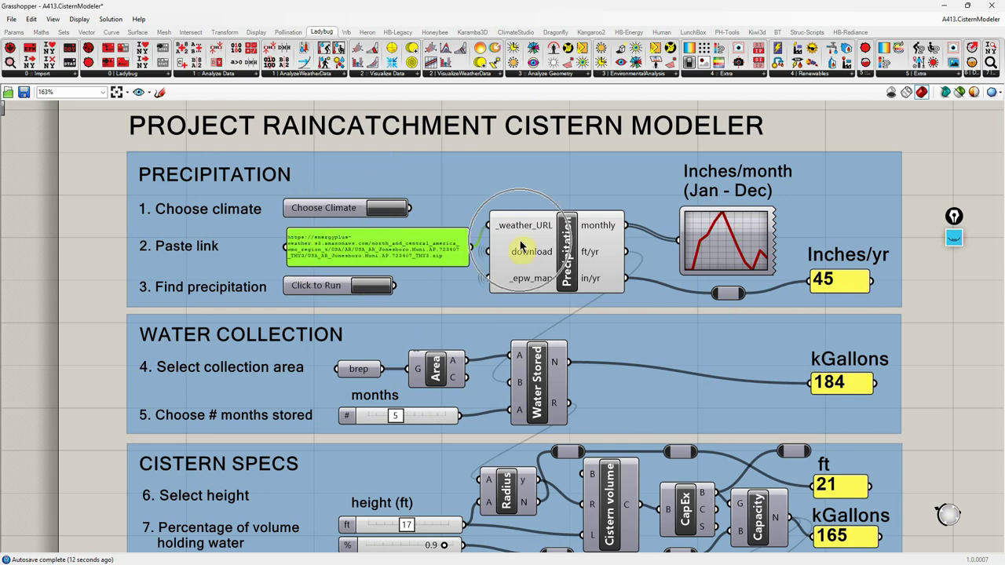
{"action": "left_click", "coordinate": [726, 237]}
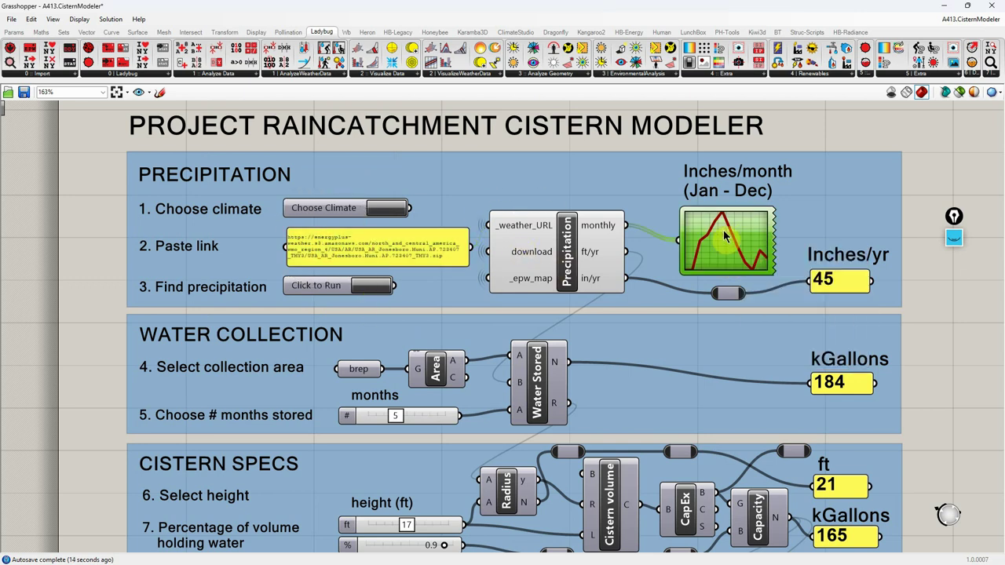
{"action": "left_click", "coordinate": [920, 176]}
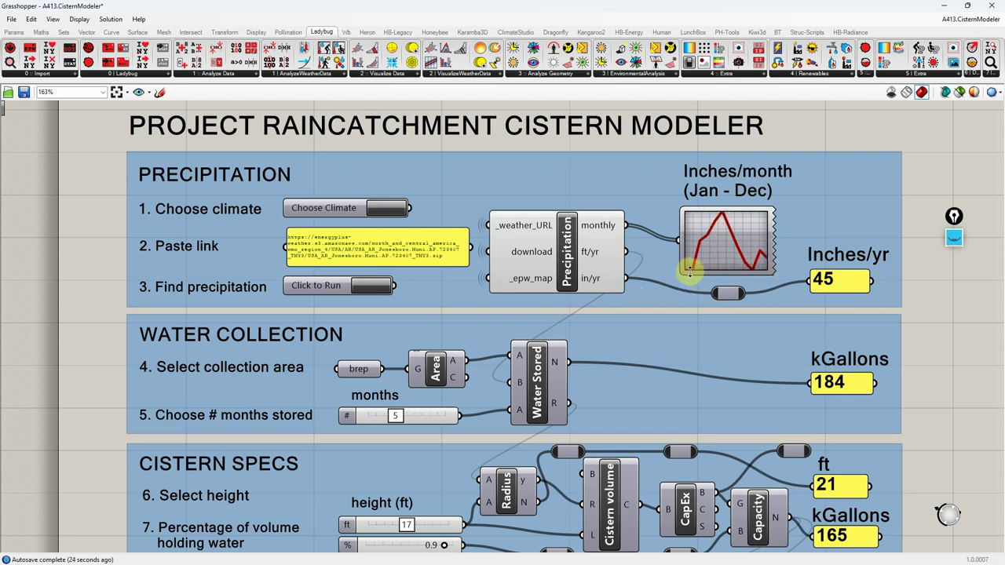
{"action": "mouse_move", "coordinate": [726, 220]}
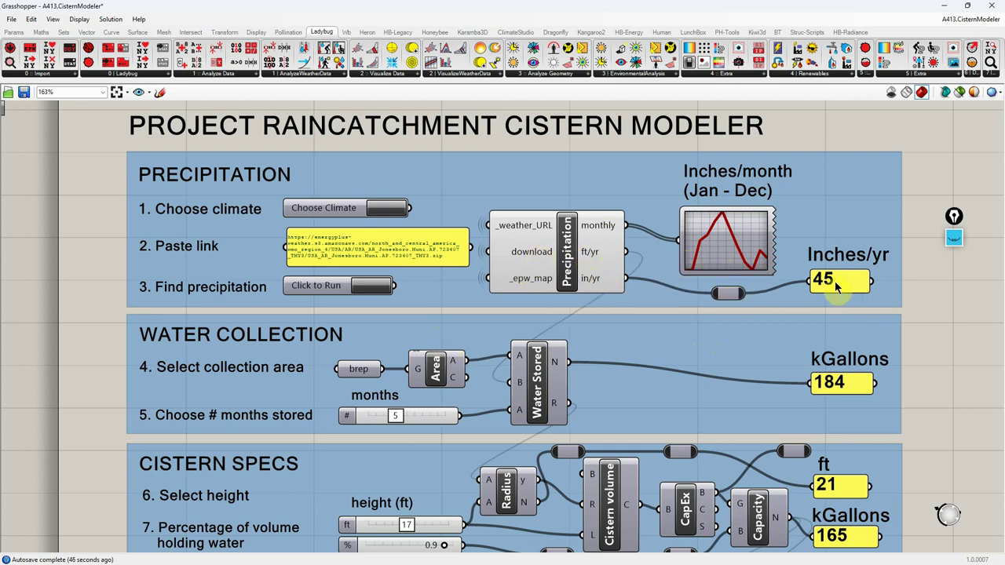
{"action": "left_click", "coordinate": [325, 252]}
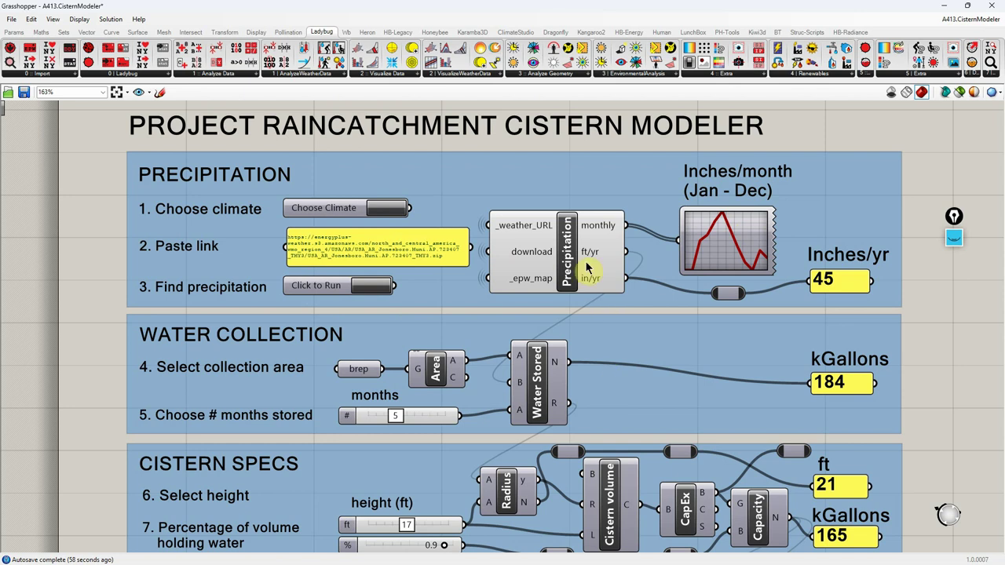
- Restore the Grasshopper window beside the Rhino model and turn on the Catchment area layer
{"action": "scroll", "coordinate": [603, 316], "scroll_direction": "down", "scroll_amount": 1}
{"action": "scroll", "coordinate": [408, 451], "scroll_direction": "up", "scroll_amount": 1}
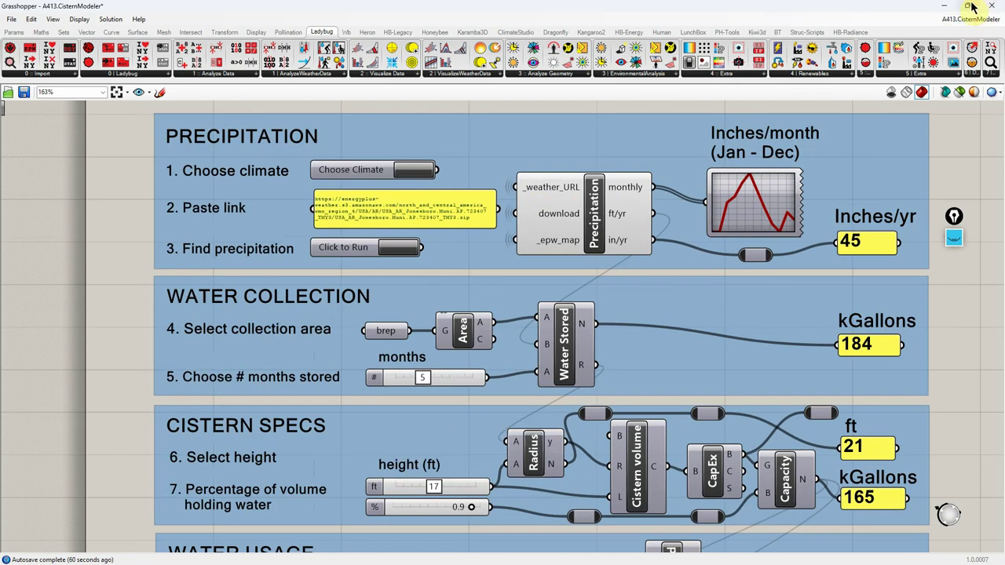
{"action": "mouse_move", "coordinate": [969, 8]}
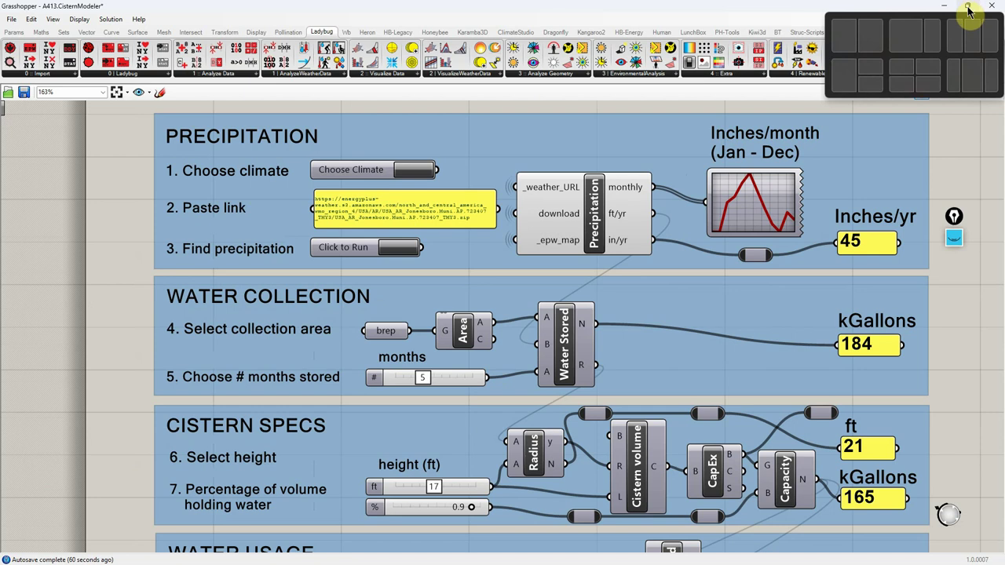
{"action": "left_click", "coordinate": [969, 8]}
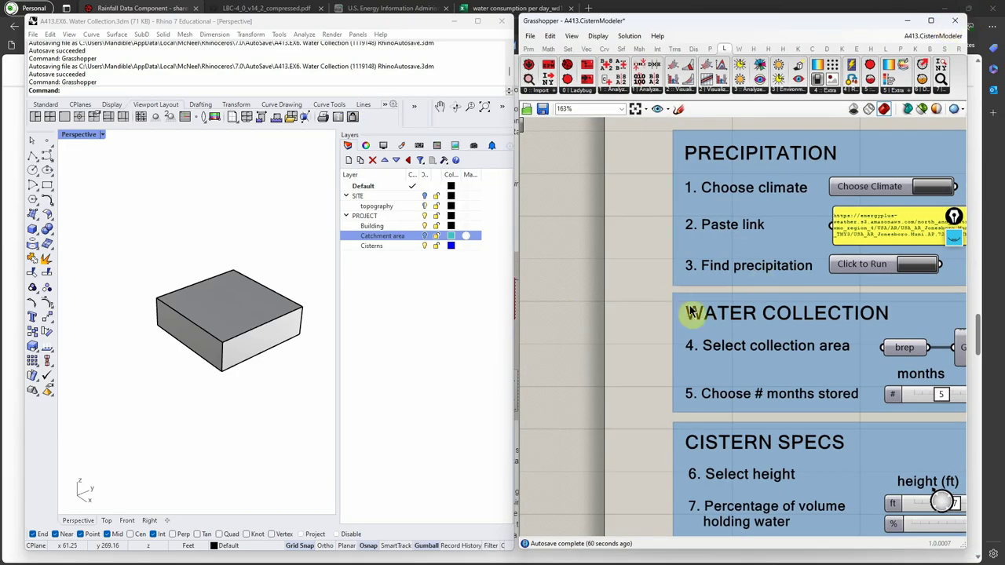
{"action": "scroll", "coordinate": [581, 320], "scroll_direction": "down", "scroll_amount": 2}
{"action": "scroll", "coordinate": [585, 321], "scroll_direction": "down", "scroll_amount": 3}
{"action": "scroll", "coordinate": [864, 336], "scroll_direction": "up", "scroll_amount": 3}
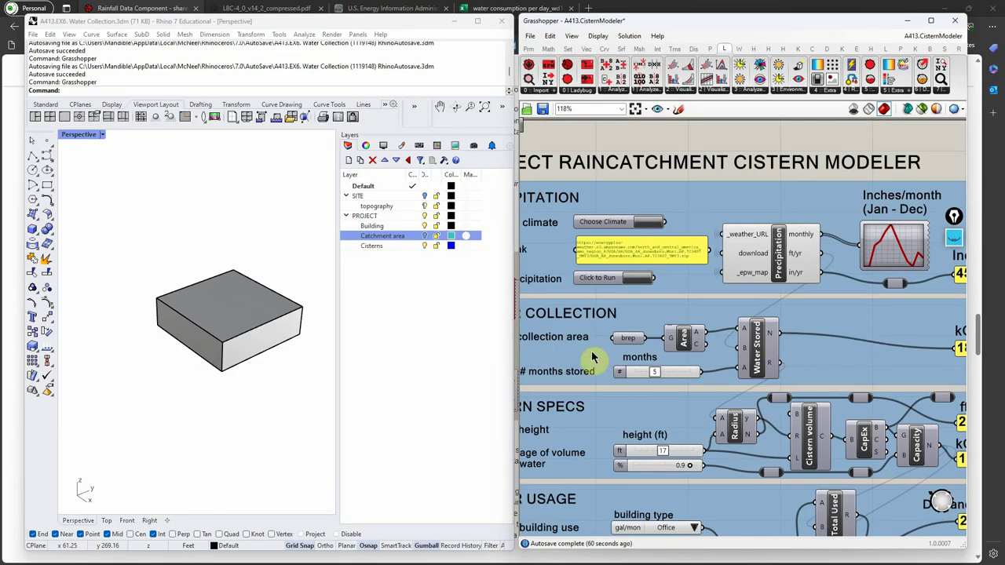
{"action": "left_click", "coordinate": [453, 336]}
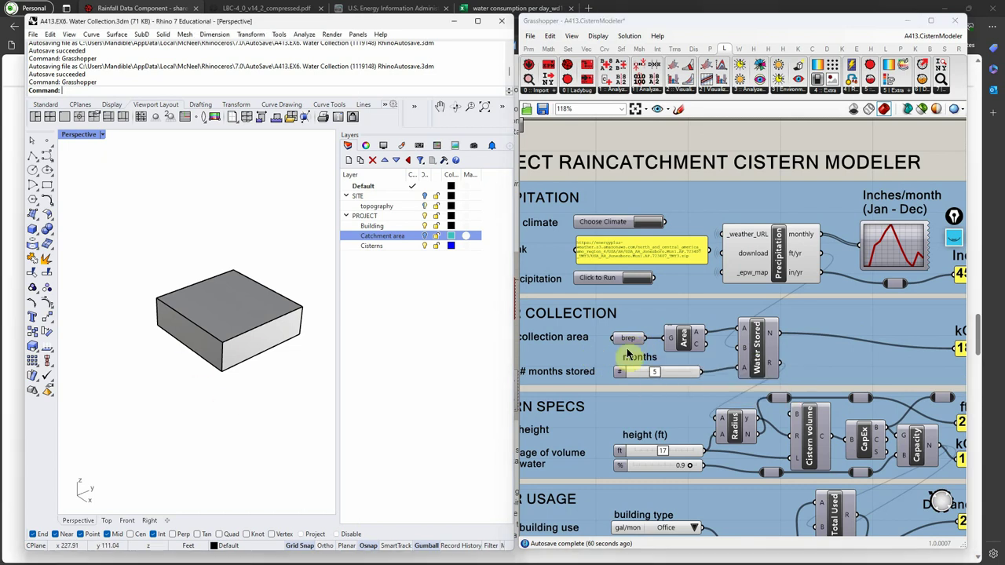
{"action": "right_click_drag", "start_coordinate": [240, 407], "coordinate": [228, 398]}
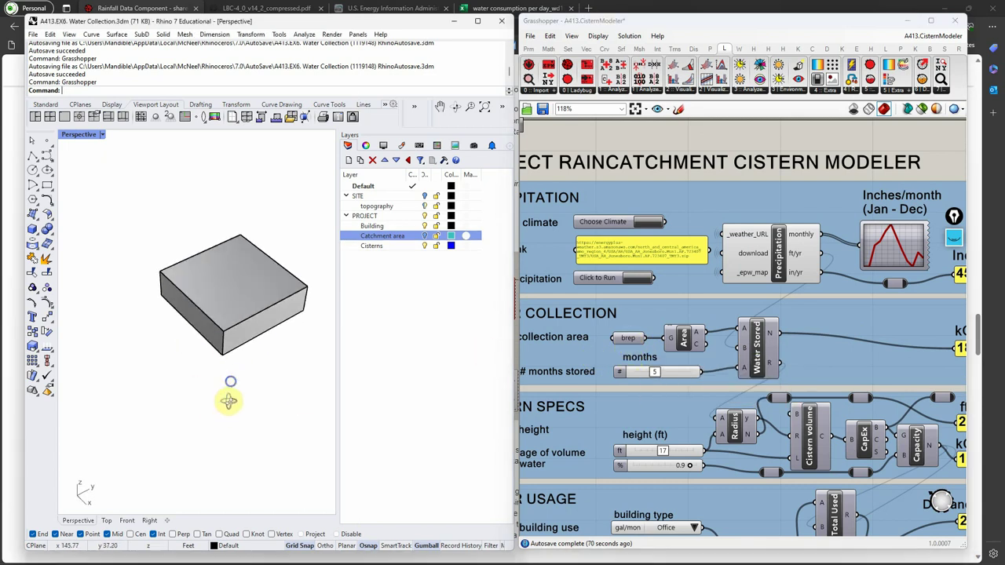
{"action": "left_click", "coordinate": [425, 236]}
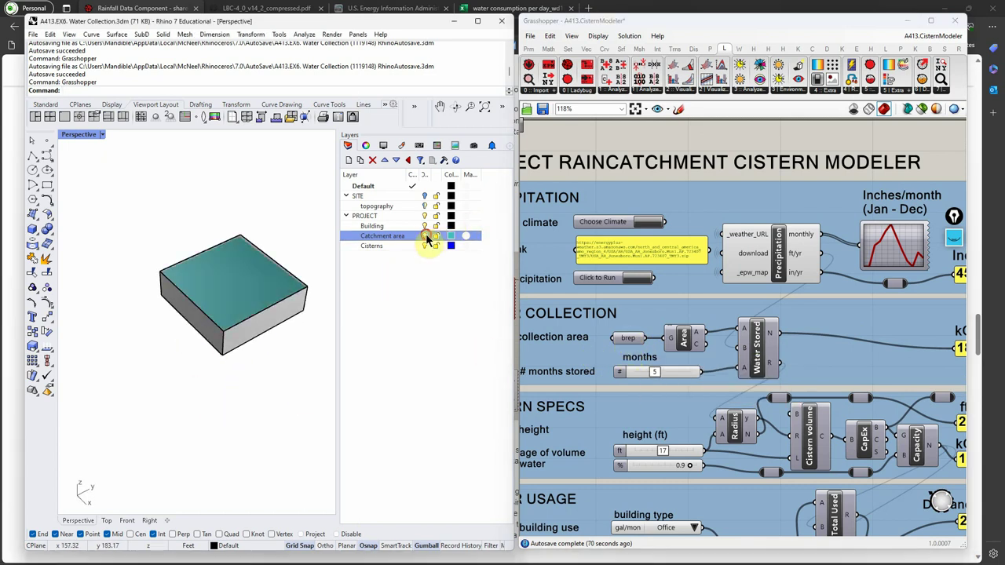
- Select the catchment surface on the building's roof and set it as the one Brep for the Water Collection area
{"action": "left_click", "coordinate": [218, 290]}
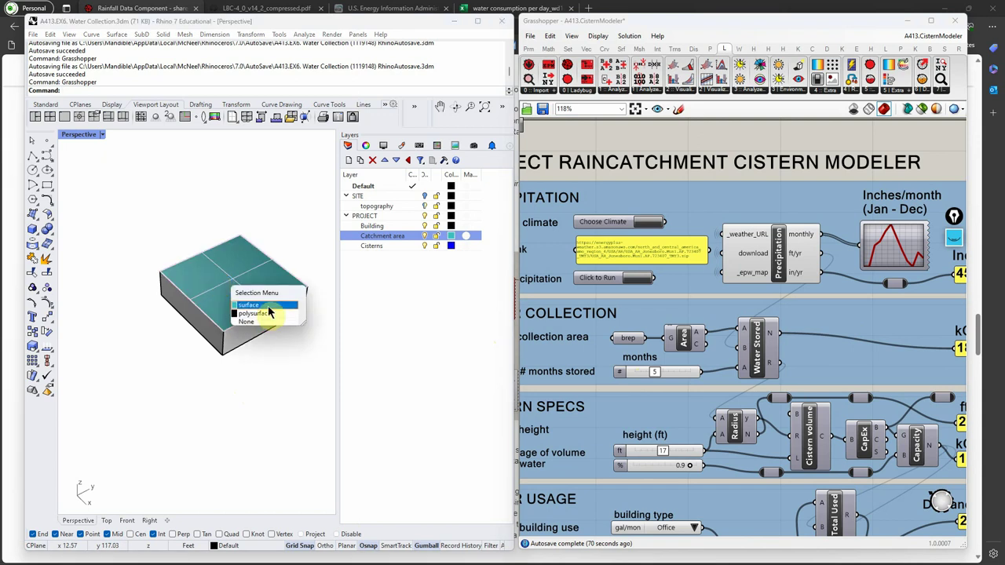
{"action": "left_click", "coordinate": [267, 306]}
{"action": "right_click", "coordinate": [628, 339]}
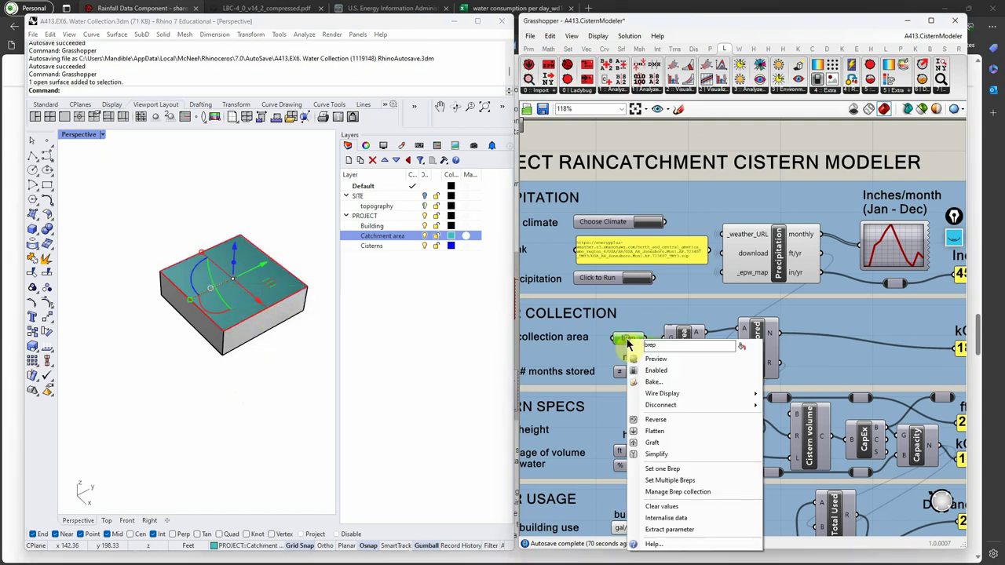
{"action": "left_click", "coordinate": [664, 469]}
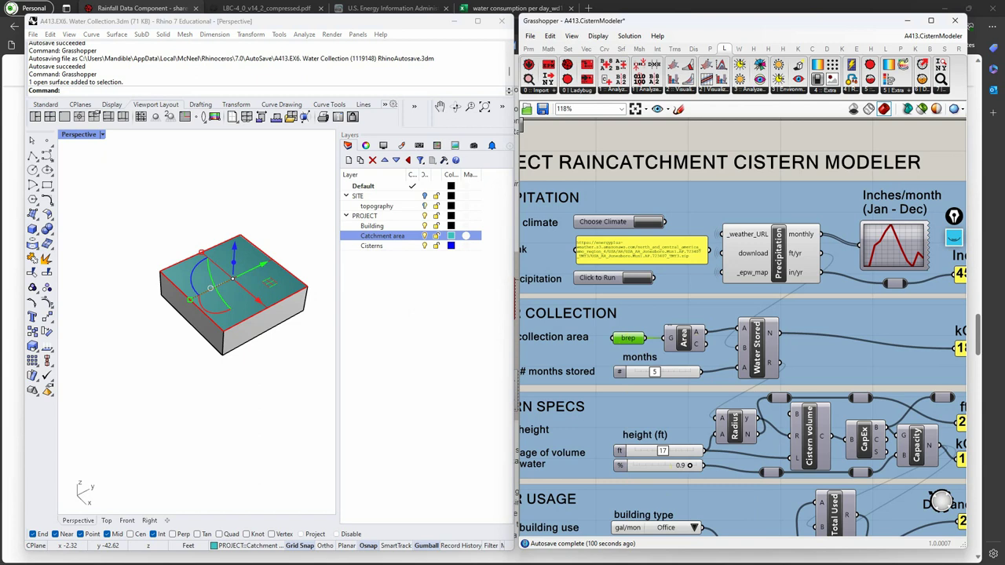
- Open the Water Stored cluster for editing and maximize the Grasshopper window
{"action": "left_click", "coordinate": [682, 343]}
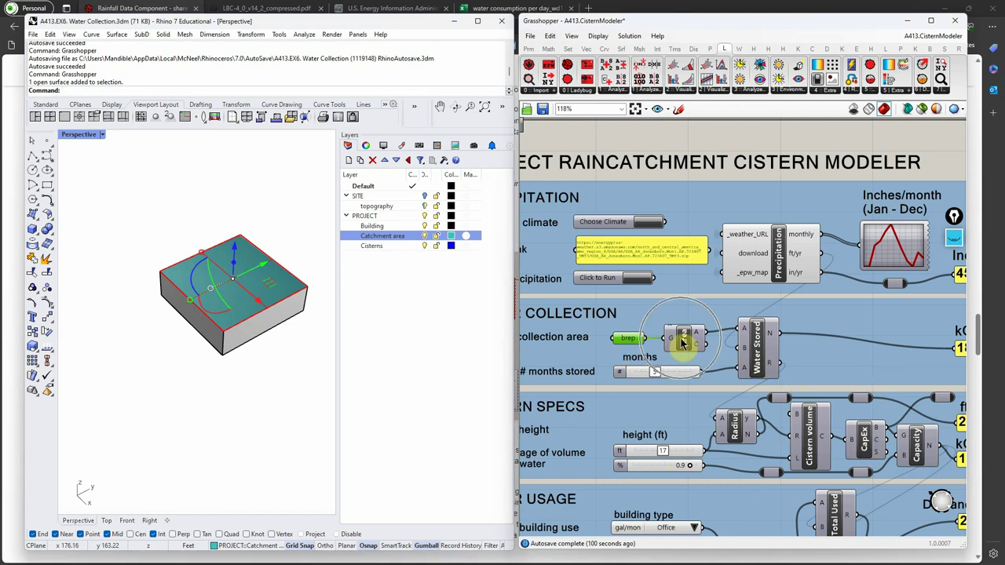
{"action": "left_click_drag", "start_coordinate": [820, 253], "coordinate": [759, 358]}
{"action": "double_click", "coordinate": [759, 351]}
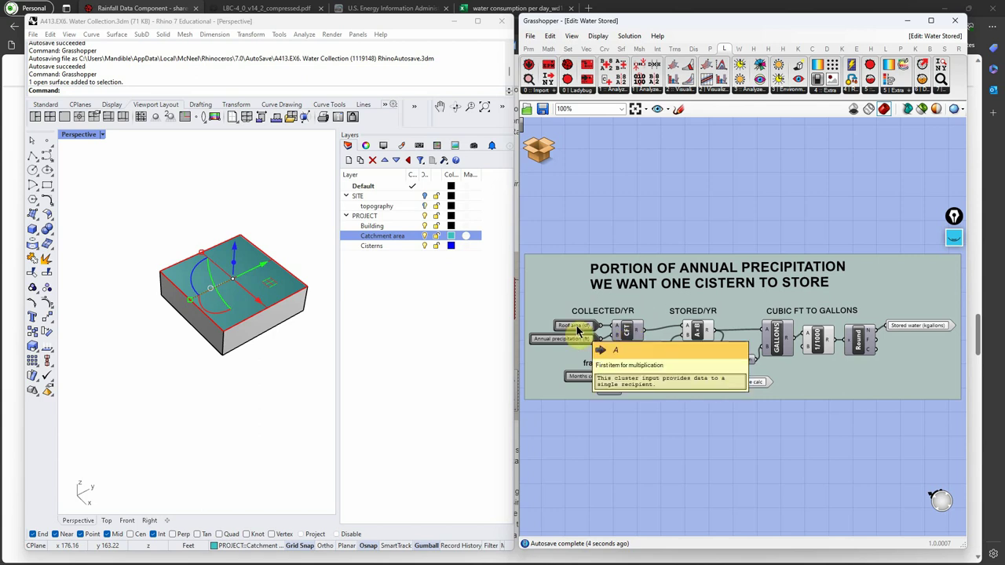
{"action": "left_click", "coordinate": [930, 20]}
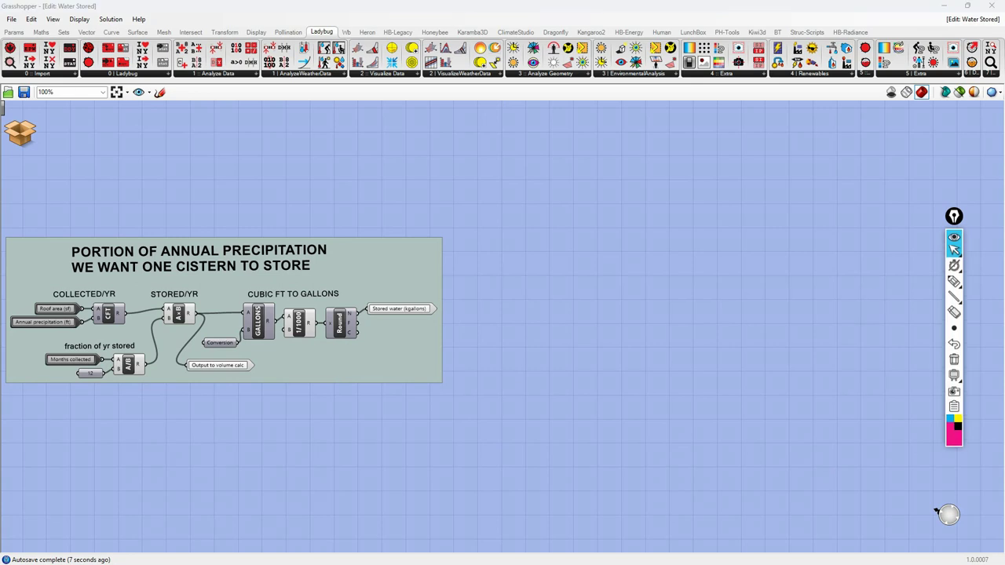
- Sketch a four-sided roof outline on screen with the annotation pen and label its sides W and L
{"action": "left_click", "coordinate": [954, 285]}
{"action": "left_click_drag", "start_coordinate": [523, 256], "coordinate": [642, 292]}
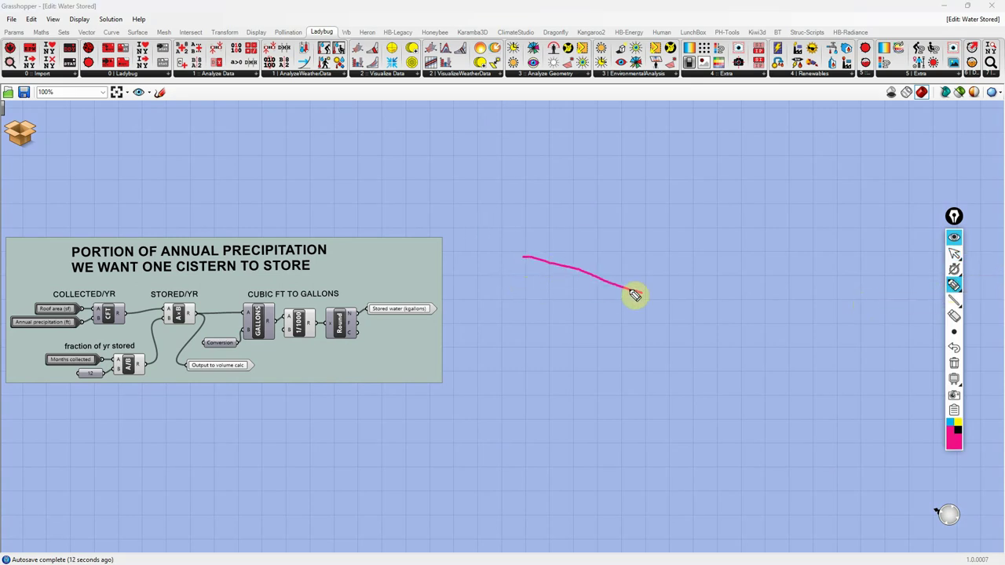
{"action": "mouse_move", "coordinate": [523, 255]}
{"action": "left_mouse_down"}
{"action": "mouse_move", "coordinate": [636, 216]}
{"action": "mouse_move", "coordinate": [698, 221]}
{"action": "mouse_move", "coordinate": [736, 240]}
{"action": "left_mouse_up"}
{"action": "left_click_drag", "start_coordinate": [642, 292], "coordinate": [744, 237]}
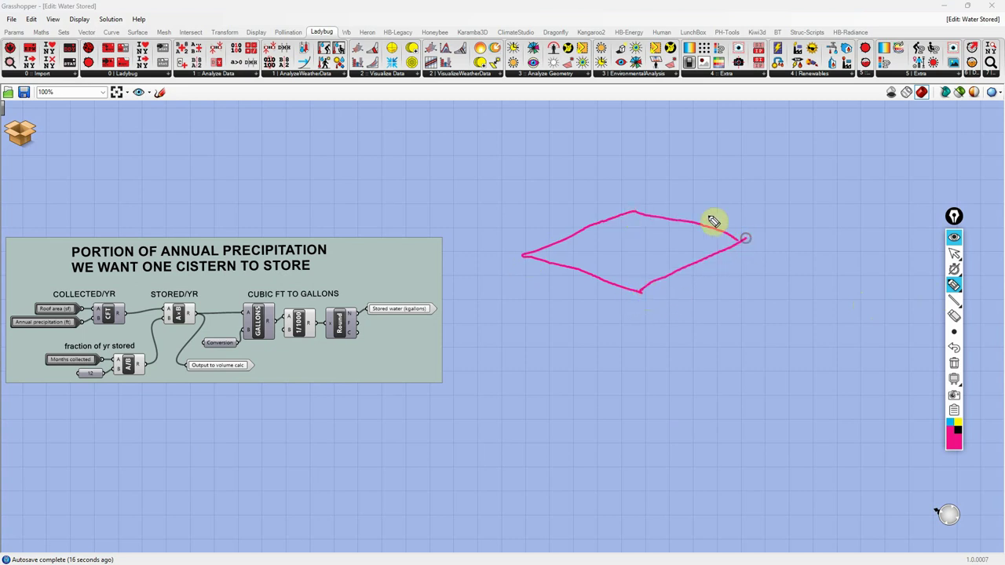
{"action": "left_click_drag", "start_coordinate": [685, 194], "coordinate": [697, 207]}
{"action": "mouse_move", "coordinate": [561, 200]}
{"action": "left_mouse_down"}
{"action": "mouse_move", "coordinate": [582, 216]}
{"action": "mouse_move", "coordinate": [588, 193]}
{"action": "left_mouse_up"}
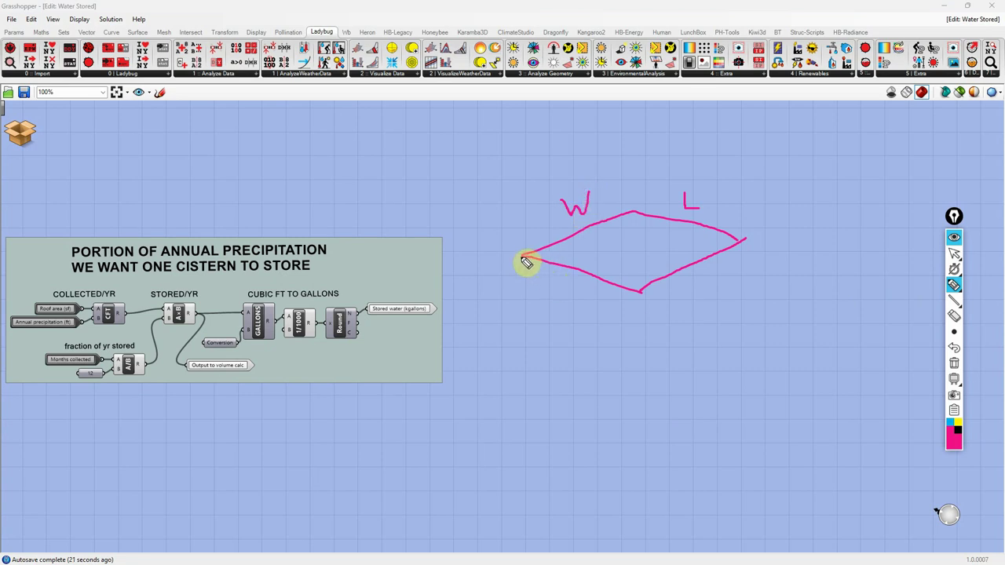
- Extend the annotated roof outline into a box with dashed hidden edges, circle it, and clear the annotations
{"action": "left_click_drag", "start_coordinate": [523, 256], "coordinate": [530, 289]}
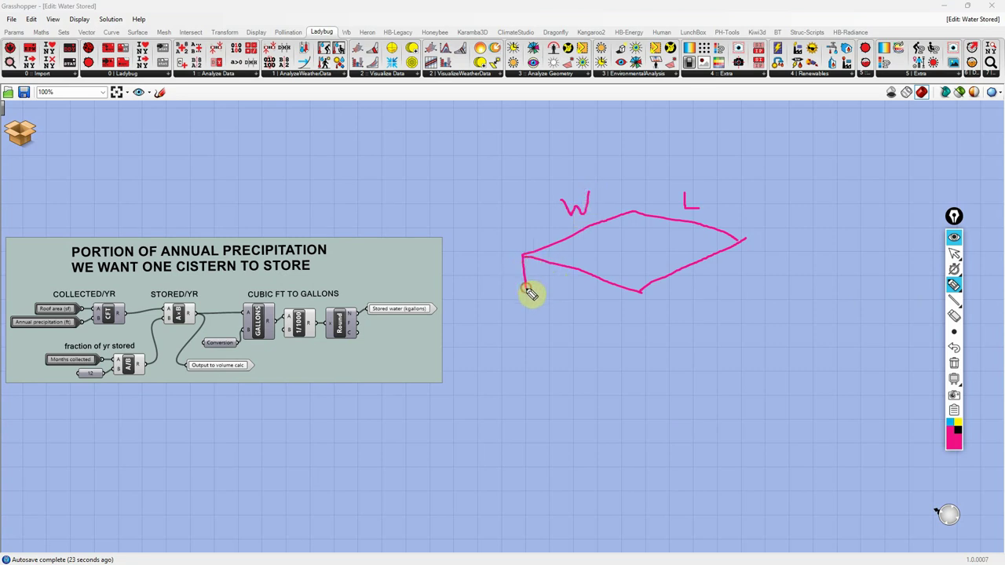
{"action": "left_click_drag", "start_coordinate": [602, 189], "coordinate": [606, 199]}
{"action": "left_click_drag", "start_coordinate": [701, 183], "coordinate": [704, 197]}
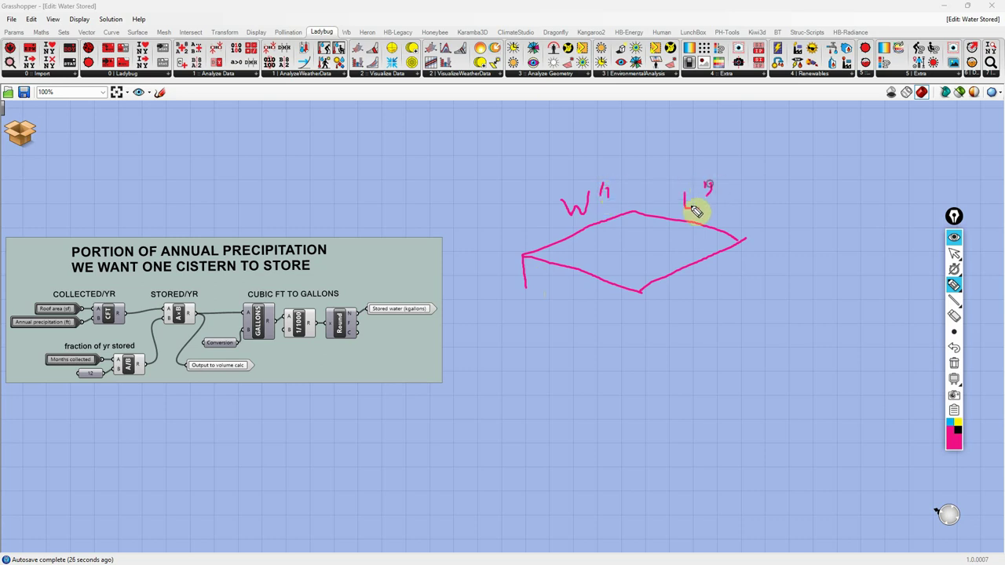
{"action": "left_click_drag", "start_coordinate": [526, 289], "coordinate": [634, 324]}
{"action": "mouse_move", "coordinate": [637, 289]}
{"action": "left_mouse_down"}
{"action": "mouse_move", "coordinate": [638, 329]}
{"action": "mouse_move", "coordinate": [743, 271]}
{"action": "left_mouse_up"}
{"action": "left_click_drag", "start_coordinate": [740, 252], "coordinate": [741, 272]}
{"action": "left_click_drag", "start_coordinate": [630, 214], "coordinate": [630, 243]}
{"action": "mouse_move", "coordinate": [579, 266]}
{"action": "left_mouse_down"}
{"action": "mouse_move", "coordinate": [555, 279]}
{"action": "mouse_move", "coordinate": [628, 249]}
{"action": "mouse_move", "coordinate": [661, 255]}
{"action": "left_mouse_up"}
{"action": "left_click_drag", "start_coordinate": [668, 255], "coordinate": [691, 260]}
{"action": "left_click_drag", "start_coordinate": [698, 260], "coordinate": [704, 262]}
{"action": "left_click", "coordinate": [727, 265]}
{"action": "mouse_move", "coordinate": [593, 372]}
{"action": "left_mouse_down"}
{"action": "mouse_move", "coordinate": [741, 370]}
{"action": "mouse_move", "coordinate": [761, 139]}
{"action": "mouse_move", "coordinate": [500, 294]}
{"action": "mouse_move", "coordinate": [611, 376]}
{"action": "left_mouse_up"}
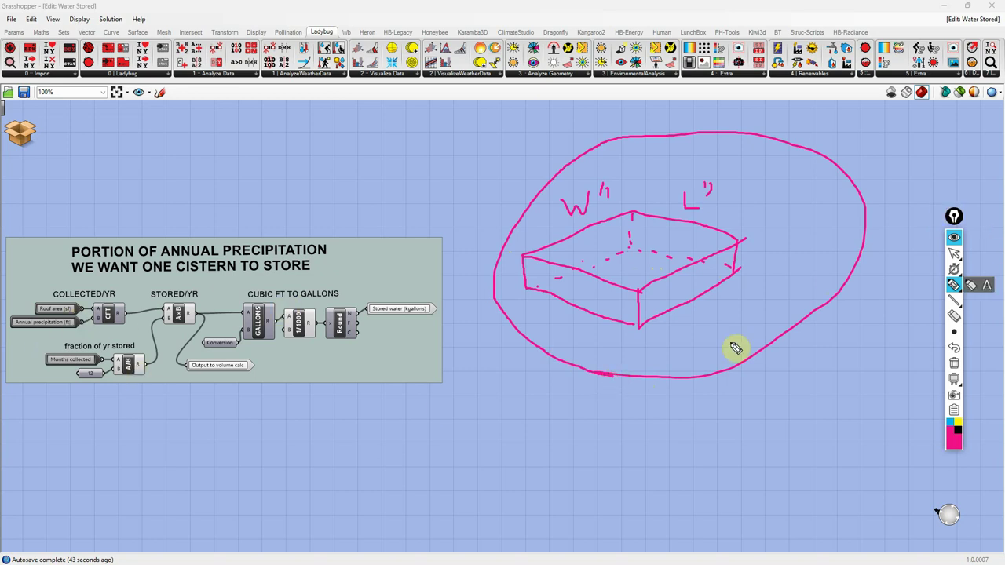
{"action": "key", "text": "Escape"}
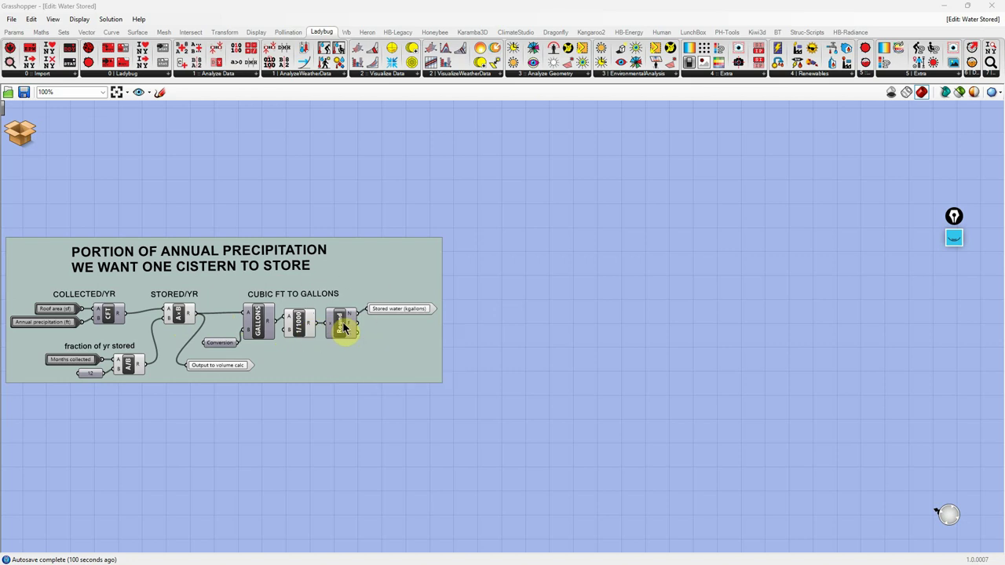
- Inspect the description of the Stored water (kgallons) output and leave the Water Stored cluster for the main definition
{"action": "left_click", "coordinate": [401, 308]}
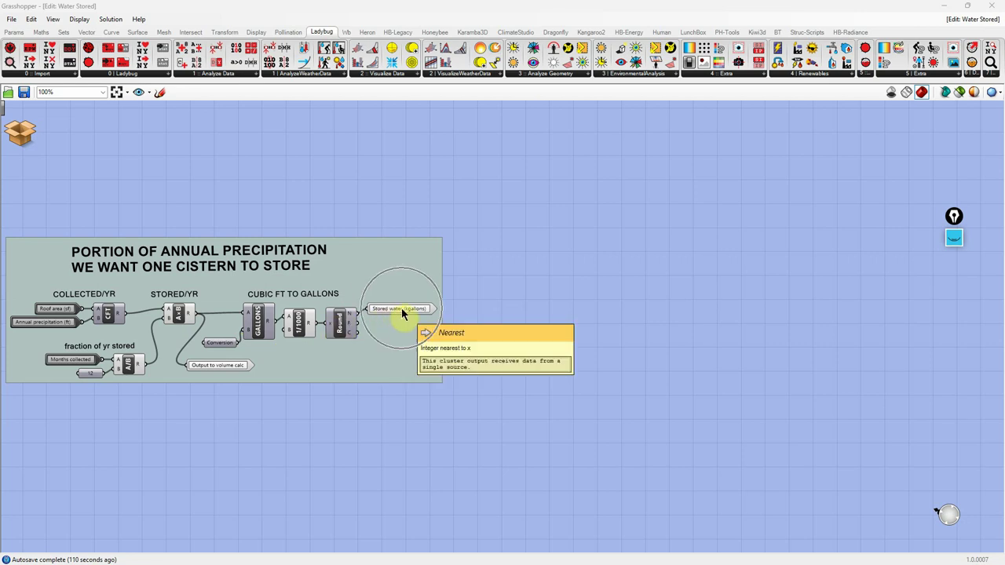
{"action": "left_click", "coordinate": [20, 133]}
{"action": "left_click", "coordinate": [29, 169]}
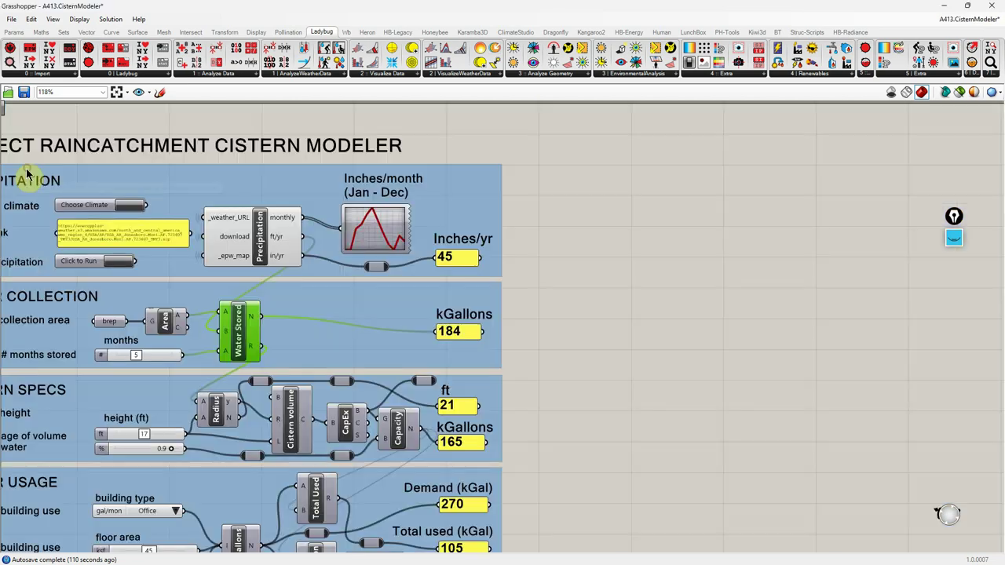
- Arrange the Grasshopper window beside Rhino so the Water Collection inputs and the building model can be viewed together
{"action": "scroll", "coordinate": [691, 317], "scroll_direction": "down", "scroll_amount": 2}
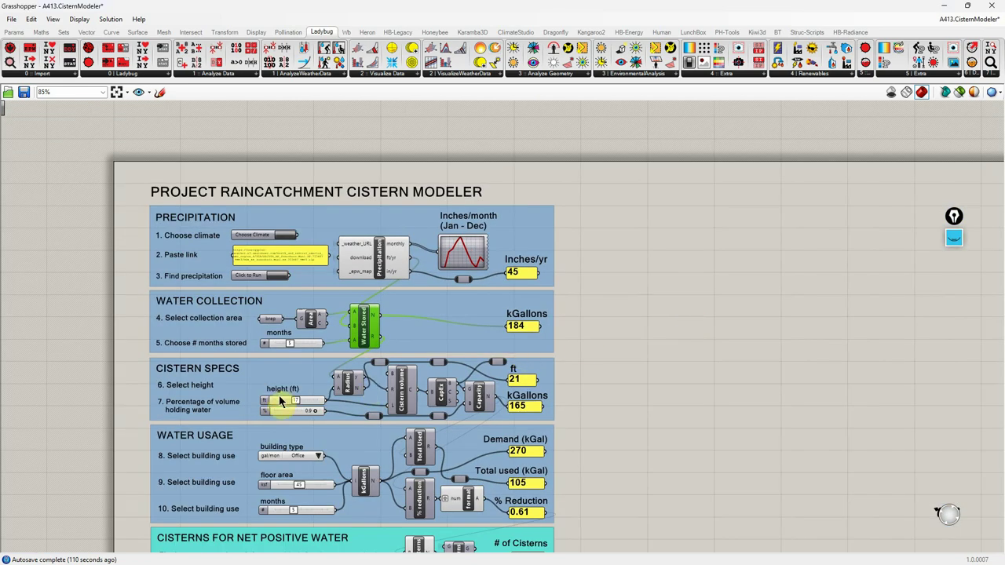
{"action": "scroll", "coordinate": [222, 403], "scroll_direction": "up", "scroll_amount": 2}
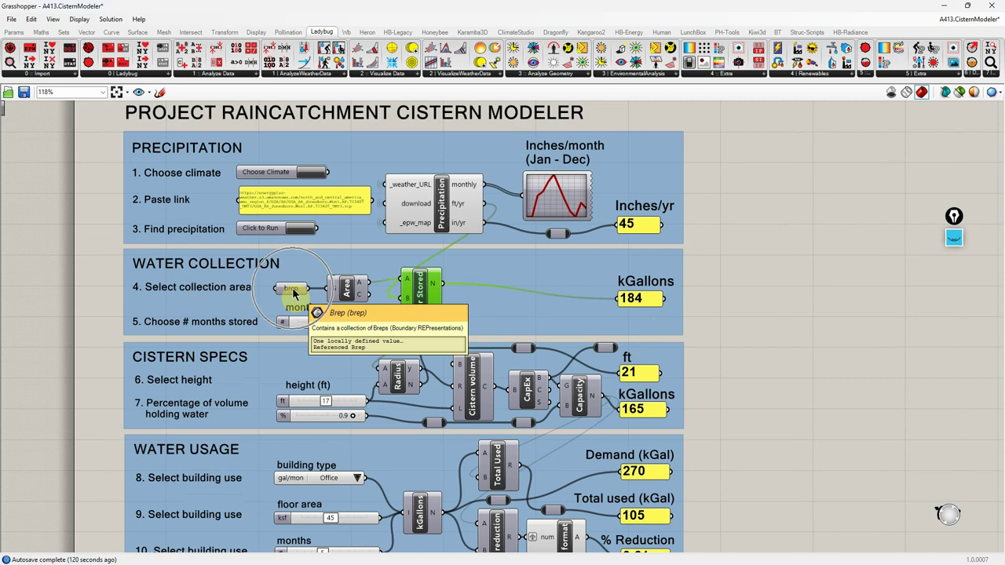
{"action": "mouse_move", "coordinate": [972, 9]}
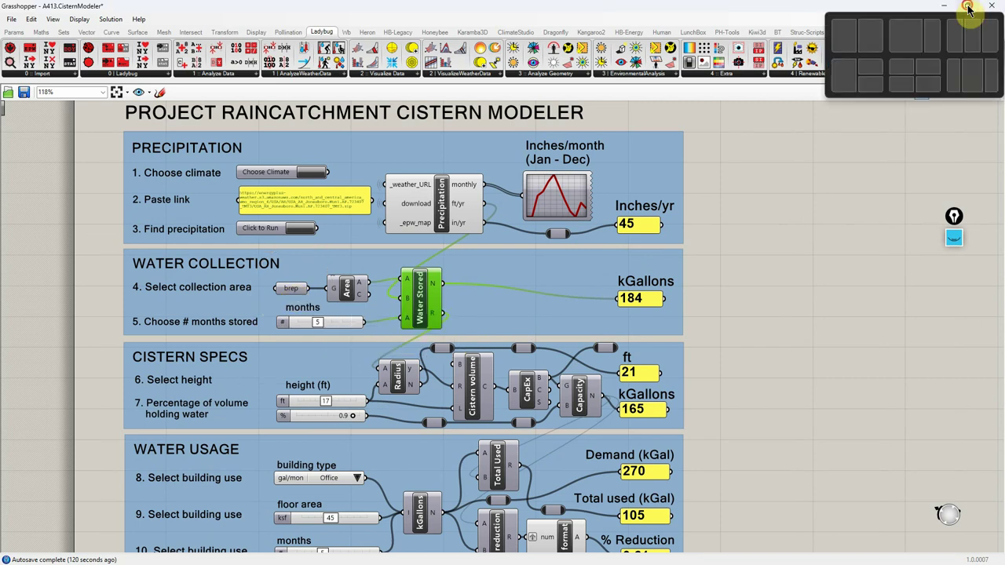
{"action": "left_click", "coordinate": [863, 27]}
{"action": "left_click", "coordinate": [292, 309]}
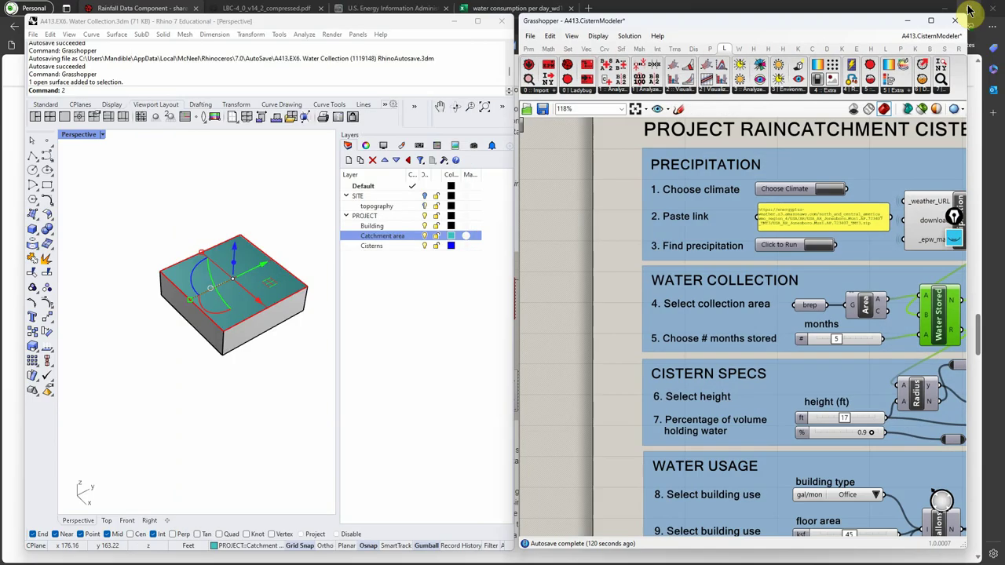
- Preview the Water Collection brep parameter to highlight the referenced roof catchment surface in the Rhino viewport
{"action": "right_click", "coordinate": [810, 305]}
{"action": "left_click", "coordinate": [845, 321]}
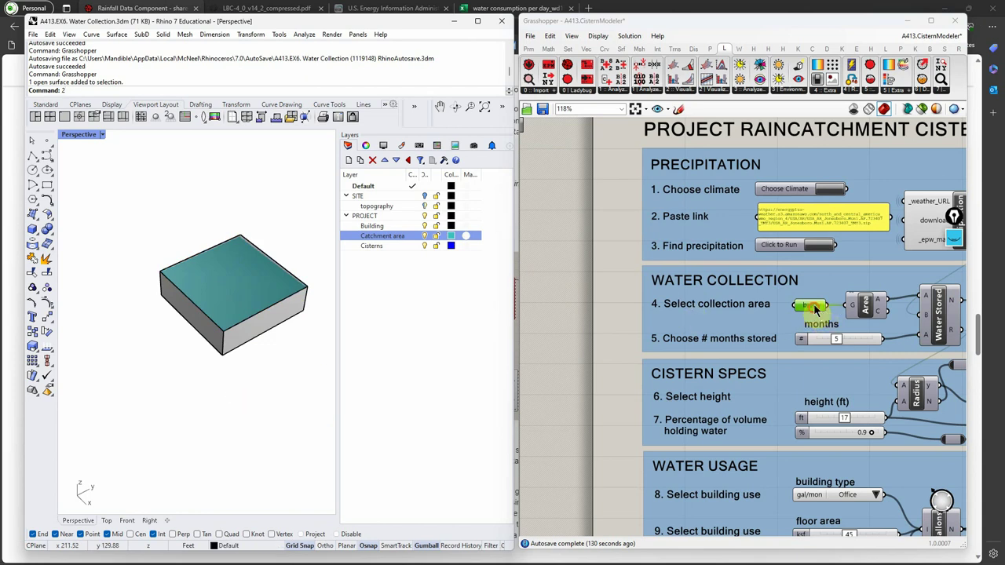
{"action": "left_click", "coordinate": [813, 306]}
{"action": "right_click", "coordinate": [816, 312]}
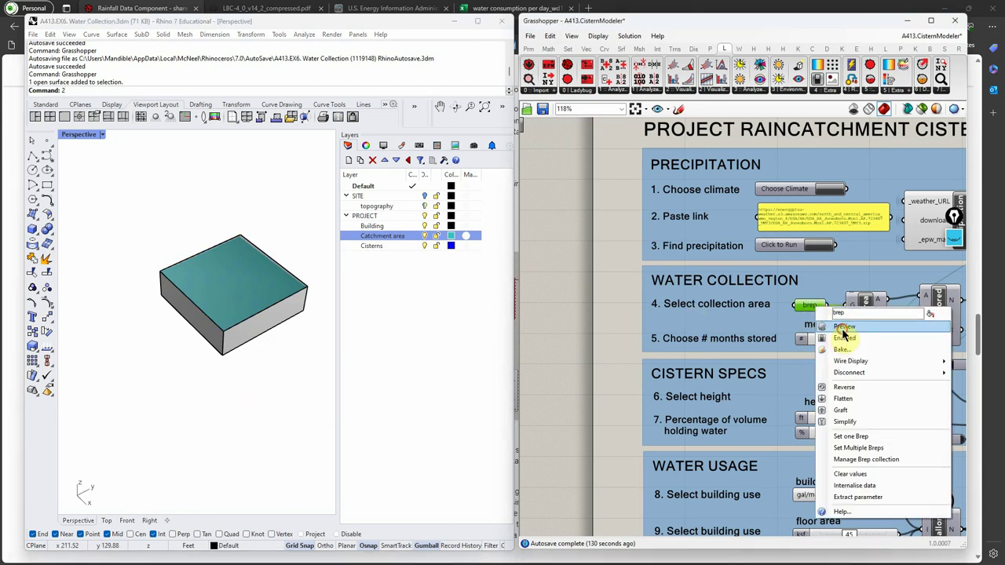
{"action": "left_click", "coordinate": [844, 326]}
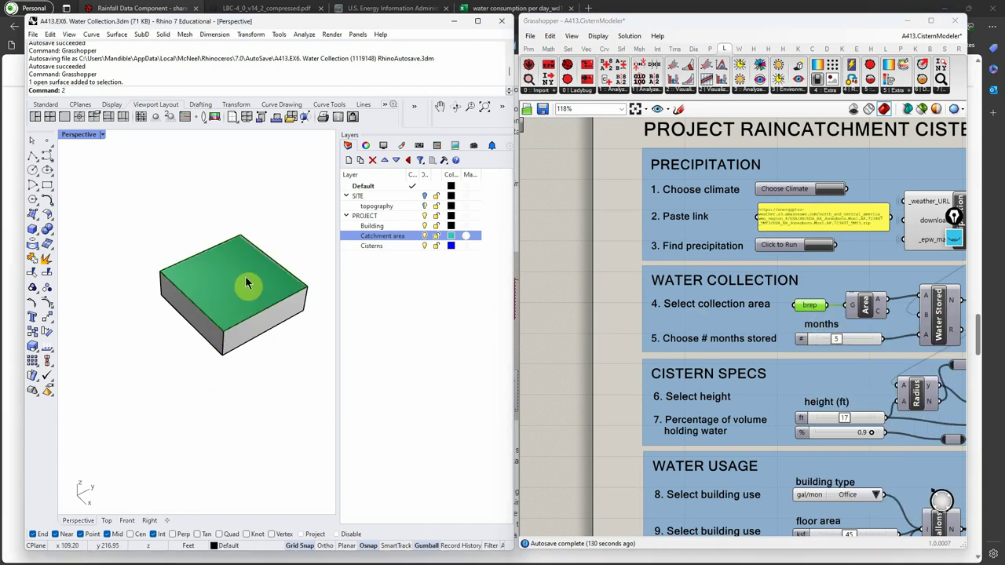
- Turn off the preview of the collection area brep and maximize the Grasshopper window
{"action": "right_click", "coordinate": [809, 306]}
{"action": "left_click", "coordinate": [832, 328]}
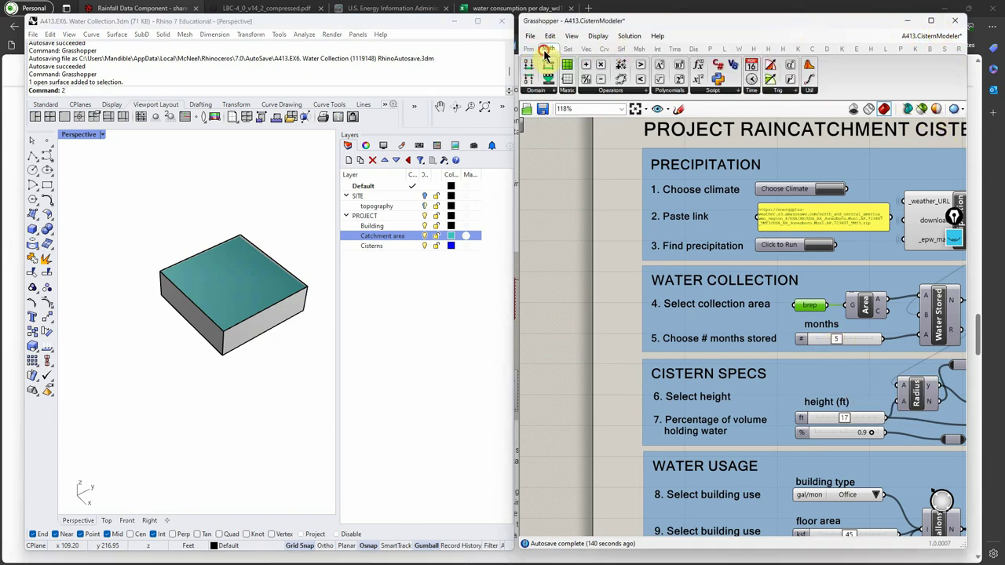
{"action": "left_click", "coordinate": [931, 21]}
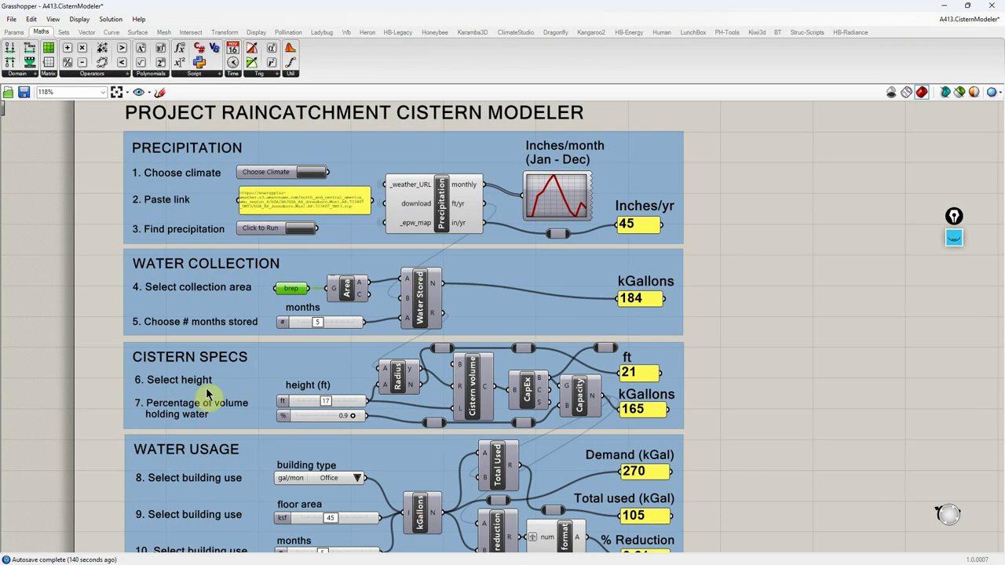
- Try 6 as the number of months stored in Water Collection and restore the value to 5
{"action": "left_click_drag", "start_coordinate": [316, 322], "coordinate": [323, 322]}
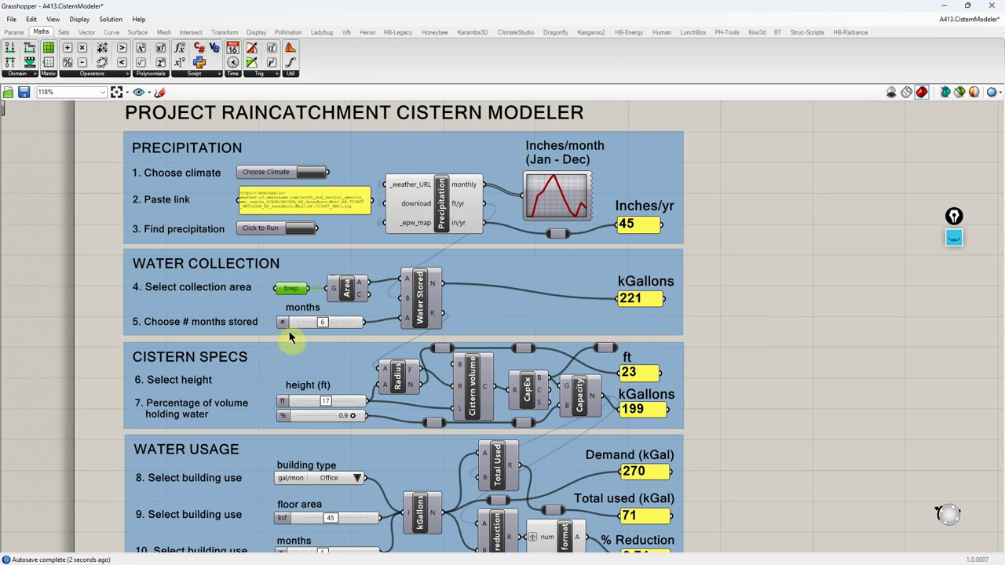
{"action": "left_click_drag", "start_coordinate": [331, 321], "coordinate": [324, 324]}
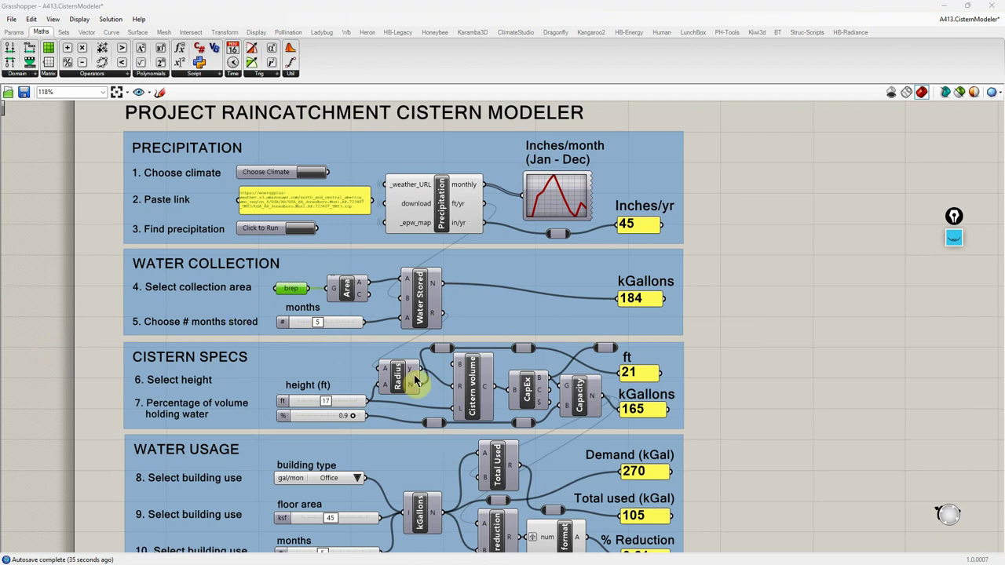
- Open the Radius cluster in the Cistern Specs group for viewing its contents
{"action": "scroll", "coordinate": [458, 252], "scroll_direction": "down", "scroll_amount": 2}
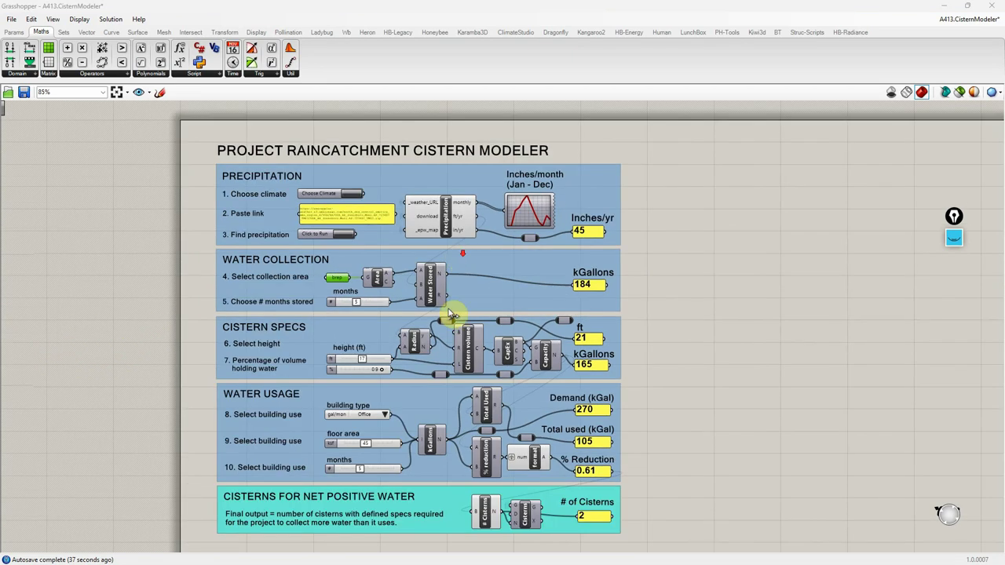
{"action": "scroll", "coordinate": [411, 377], "scroll_direction": "up", "scroll_amount": 1}
{"action": "scroll", "coordinate": [165, 397], "scroll_direction": "up", "scroll_amount": 1}
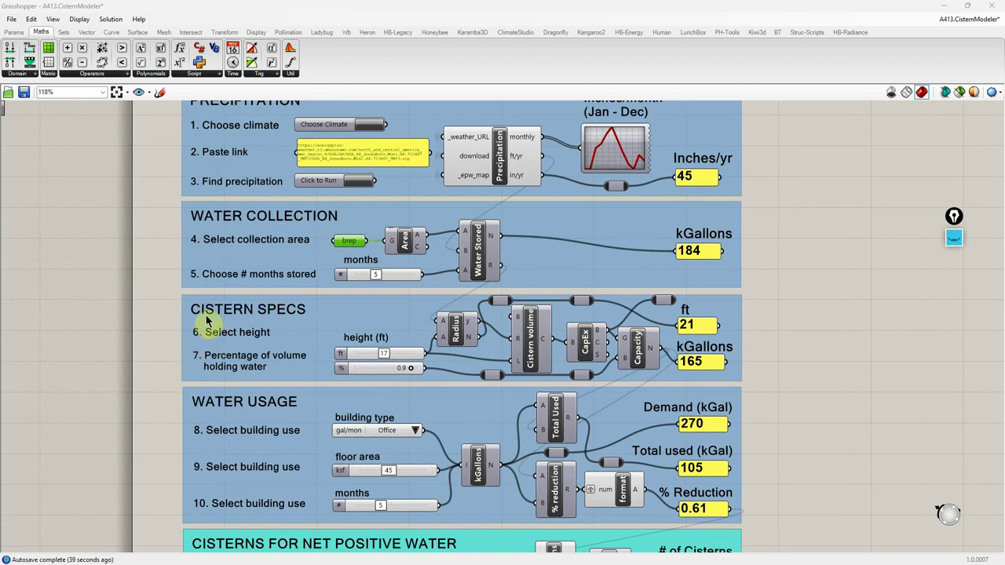
{"action": "double_click", "coordinate": [462, 334]}
{"action": "scroll", "coordinate": [392, 408], "scroll_direction": "down", "scroll_amount": 2}
{"action": "scroll", "coordinate": [382, 382], "scroll_direction": "up", "scroll_amount": 3}
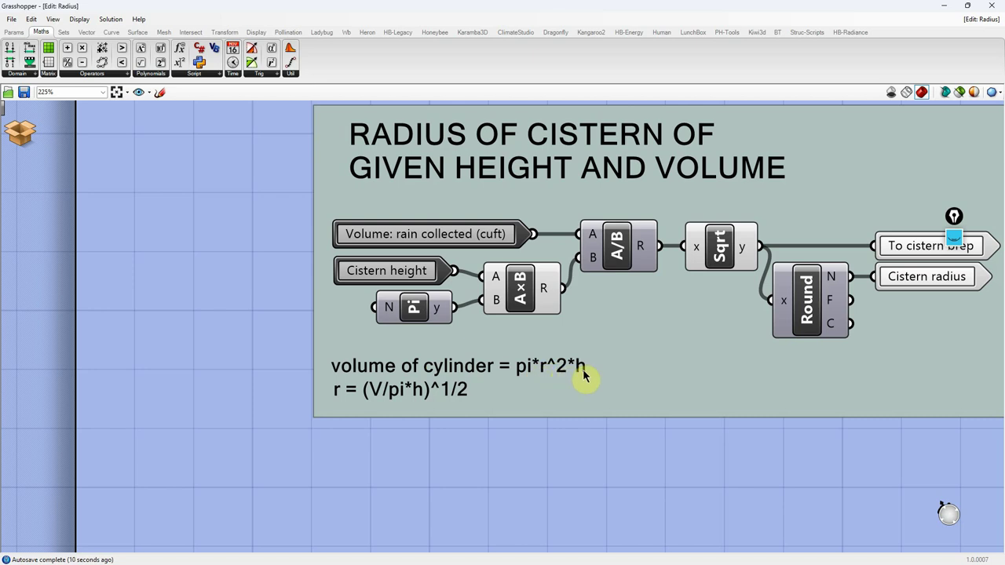
- Examine the cylinder volume and radius formulas in the Radius cluster and return to the main definition
{"action": "left_click", "coordinate": [518, 378]}
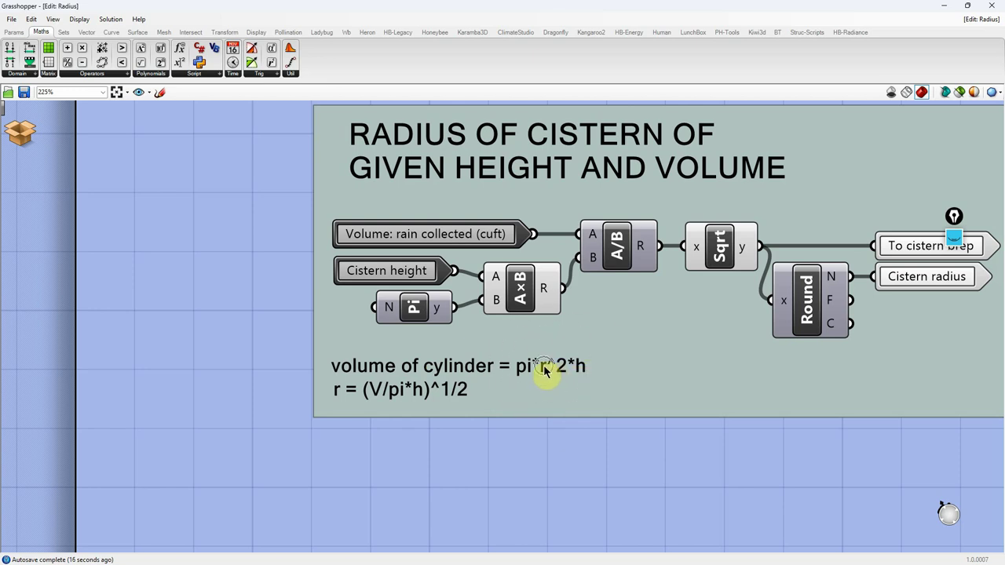
{"action": "left_click", "coordinate": [383, 375]}
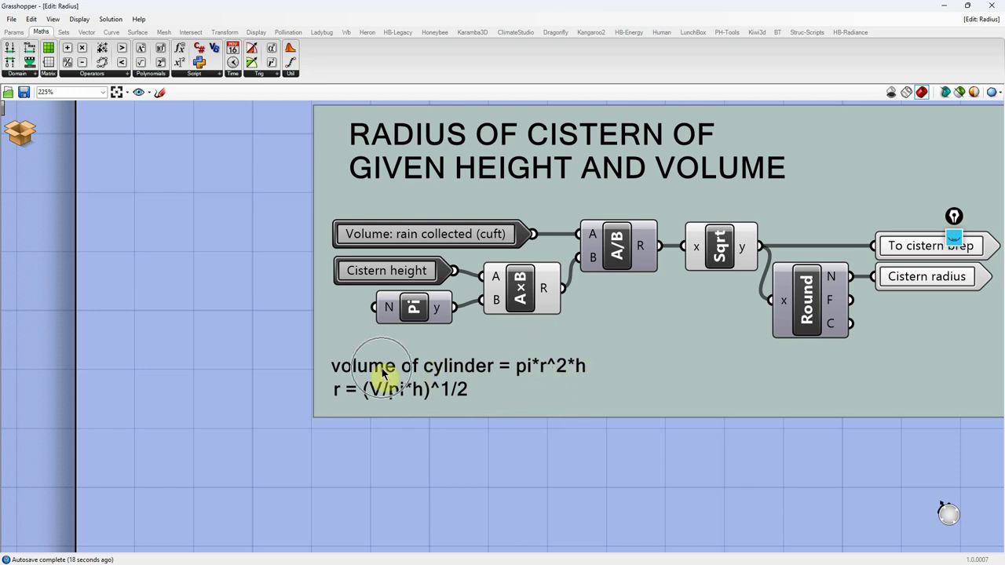
{"action": "left_click", "coordinate": [579, 371]}
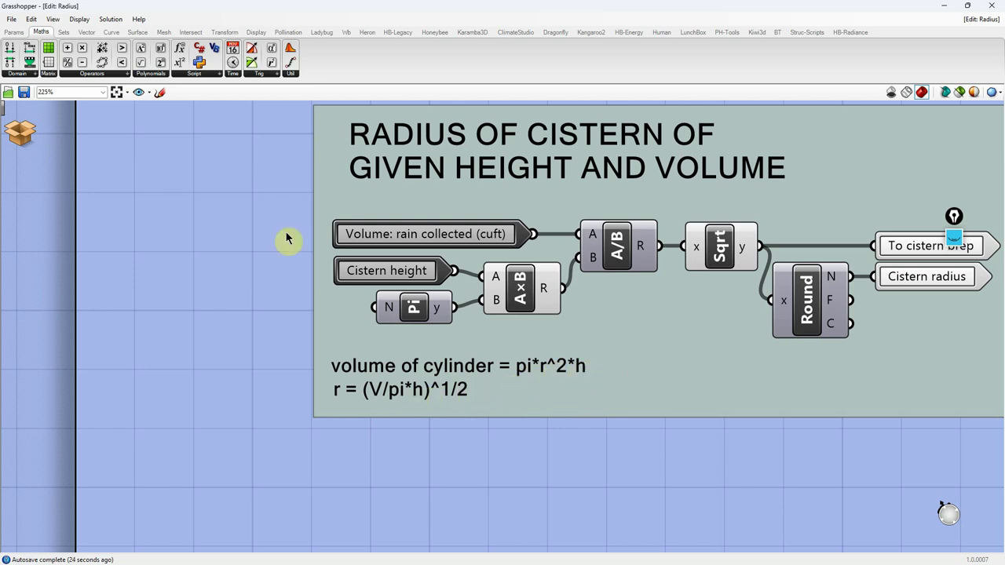
{"action": "left_click", "coordinate": [20, 135]}
{"action": "left_click", "coordinate": [33, 166]}
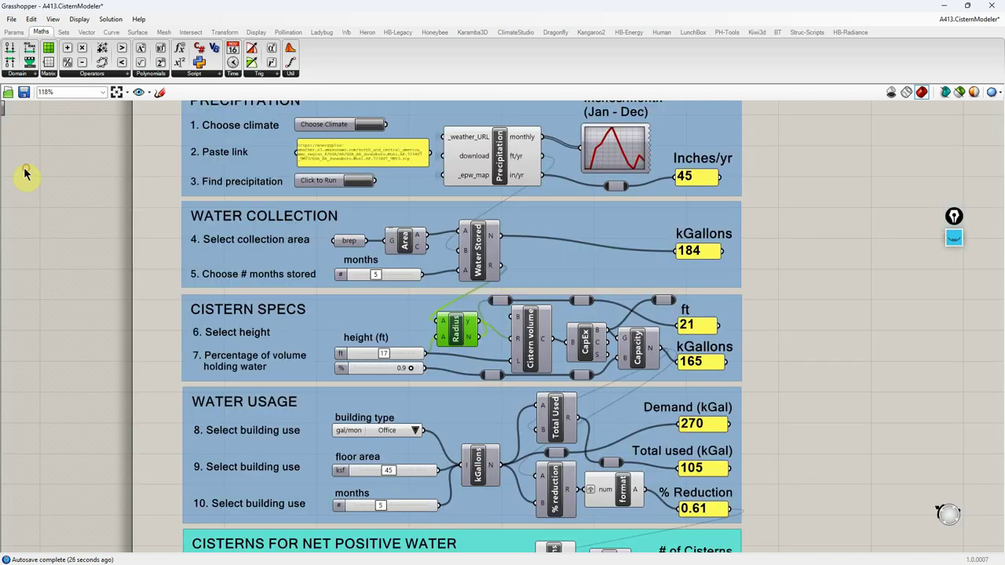
- Check the cistern height slider, inspect the rain collected volume input inside the Radius cluster, and return to the main definition
{"action": "left_click", "coordinate": [384, 355]}
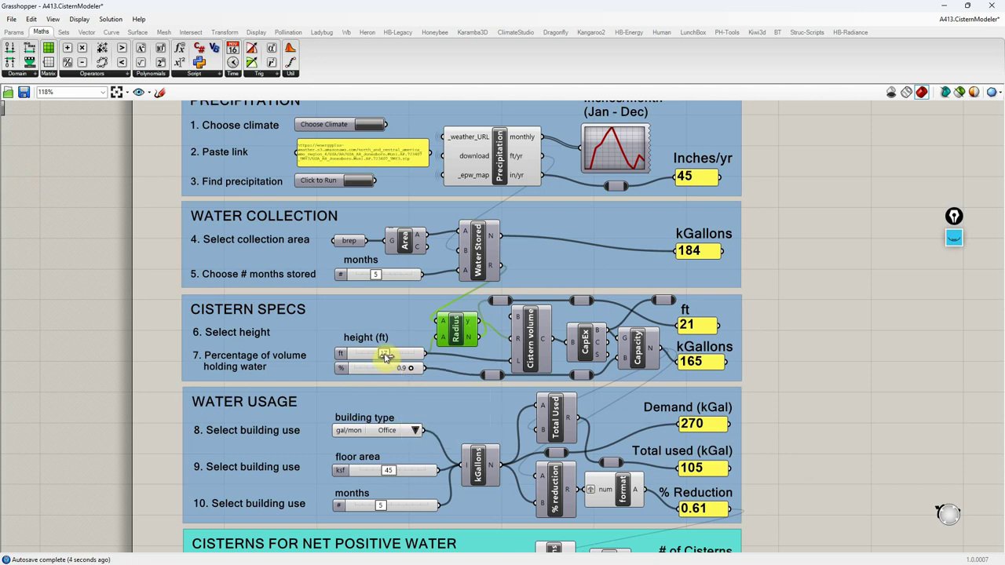
{"action": "double_click", "coordinate": [458, 332]}
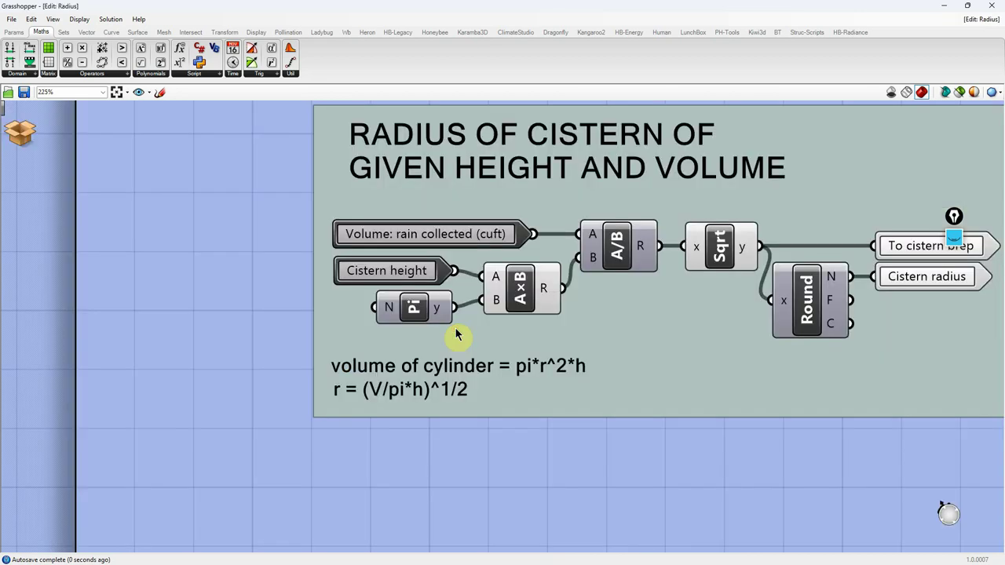
{"action": "scroll", "coordinate": [259, 360], "scroll_direction": "down", "scroll_amount": 2}
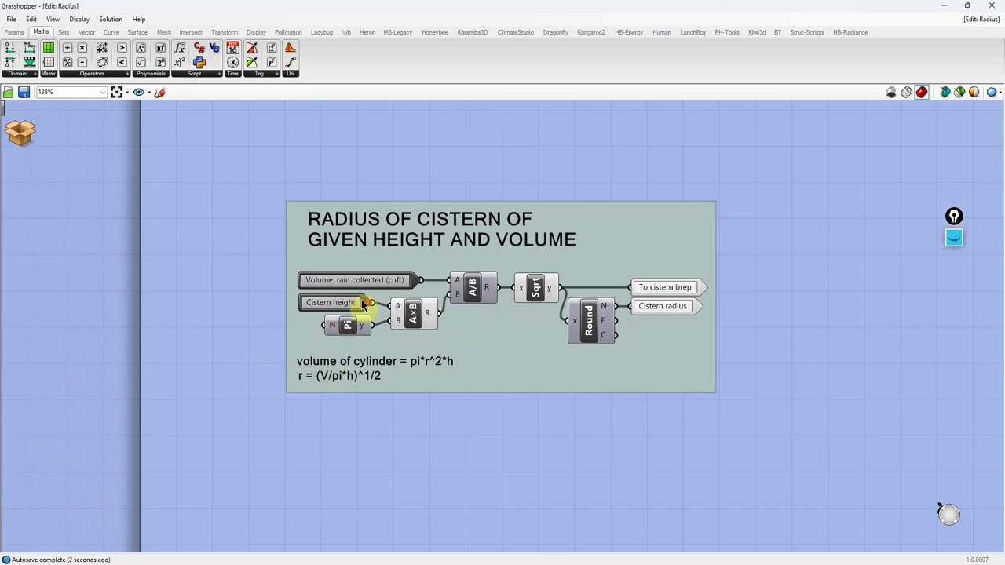
{"action": "scroll", "coordinate": [346, 310], "scroll_direction": "up", "scroll_amount": 2}
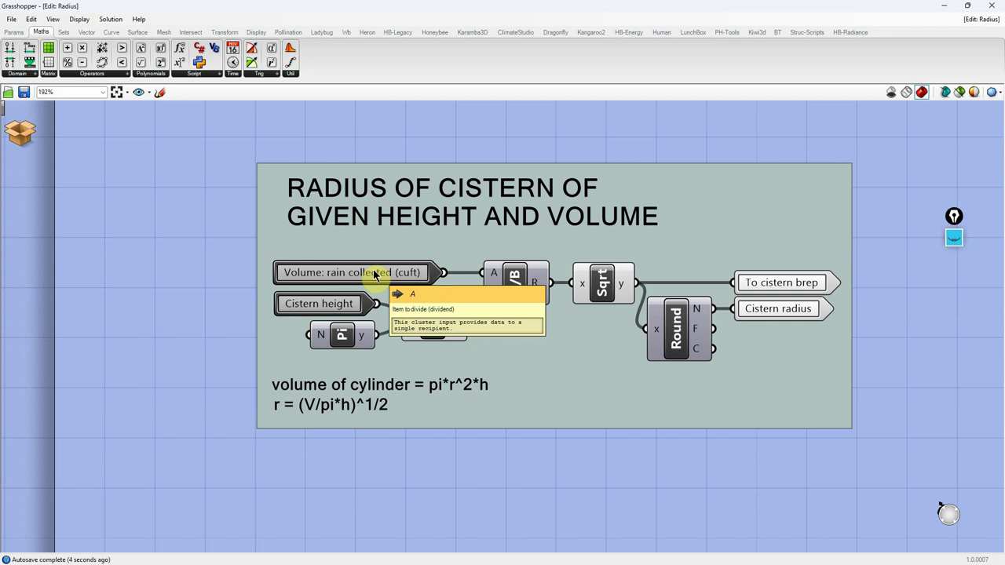
{"action": "left_click_drag", "start_coordinate": [109, 170], "coordinate": [26, 139]}
{"action": "mouse_move", "coordinate": [26, 139]}
{"action": "left_click", "coordinate": [38, 166]}
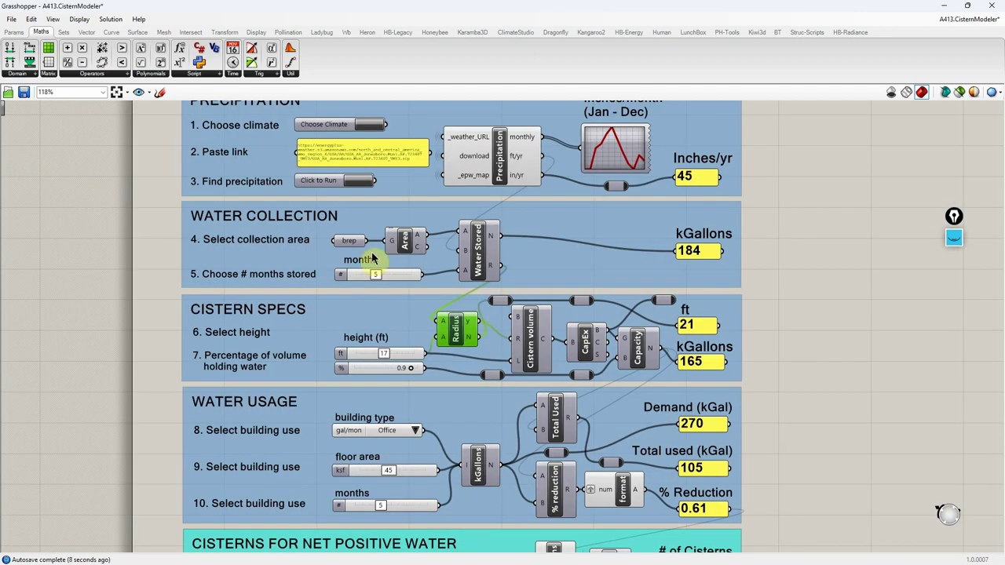
- Reopen the Radius cluster, inspect its Cistern radius and To cistern brep outputs, and leave the cluster
{"action": "double_click", "coordinate": [458, 340]}
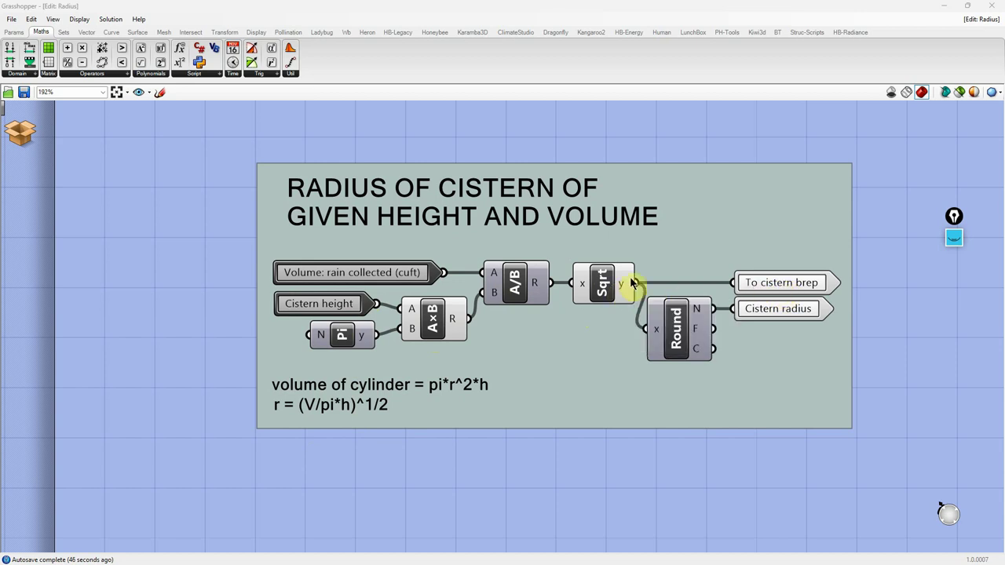
{"action": "left_click", "coordinate": [766, 315]}
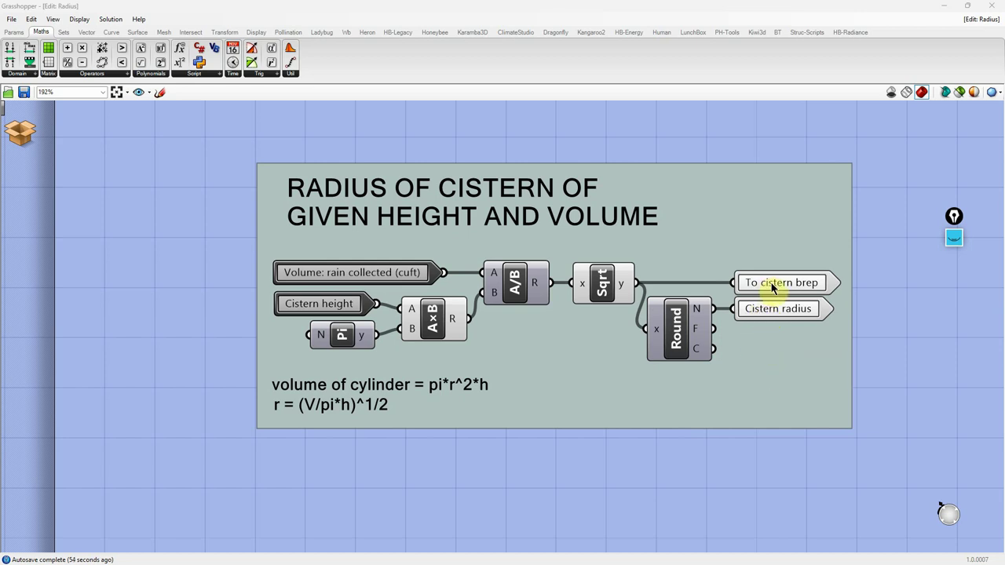
{"action": "left_click", "coordinate": [772, 288]}
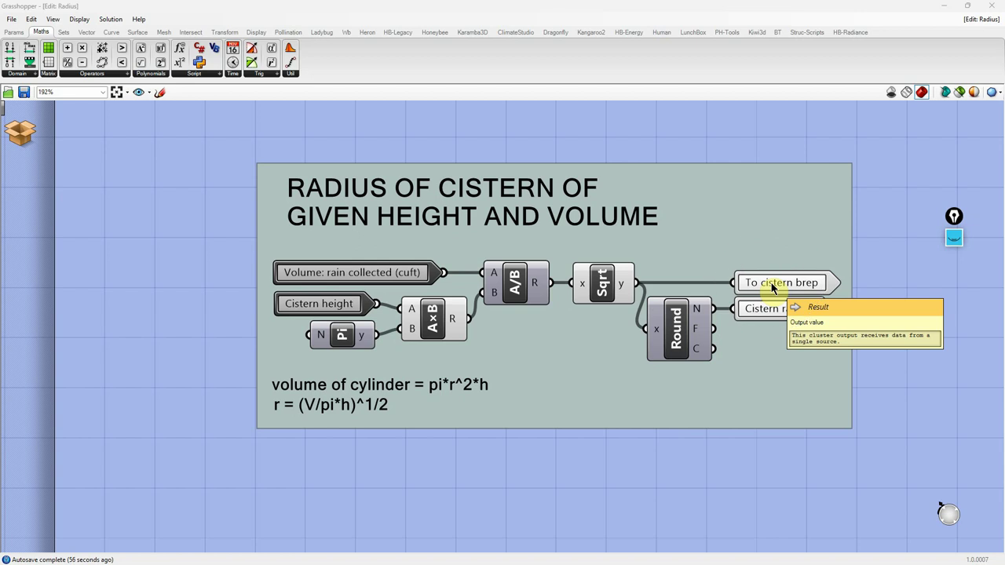
{"action": "left_click", "coordinate": [769, 291]}
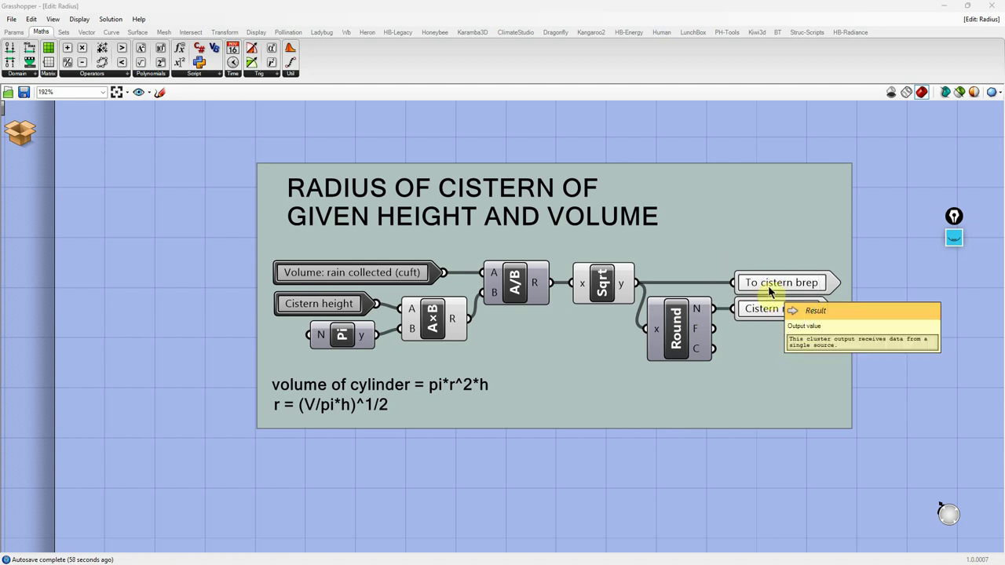
{"action": "left_click", "coordinate": [19, 148]}
{"action": "left_click", "coordinate": [30, 170]}
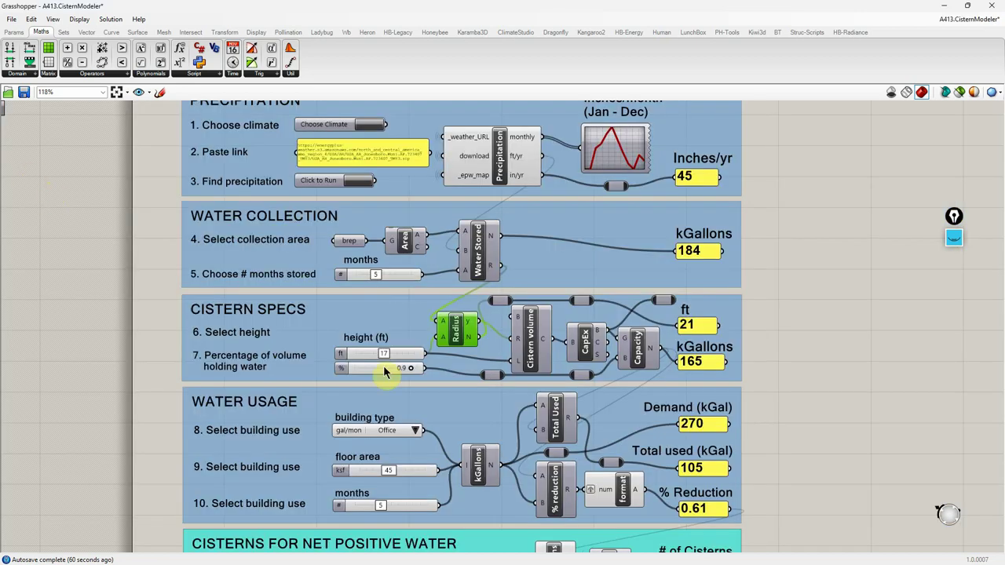
- Read the help for the Cistern volume component's inputs and output beside the definition, and close it
{"action": "mouse_move", "coordinate": [460, 334]}
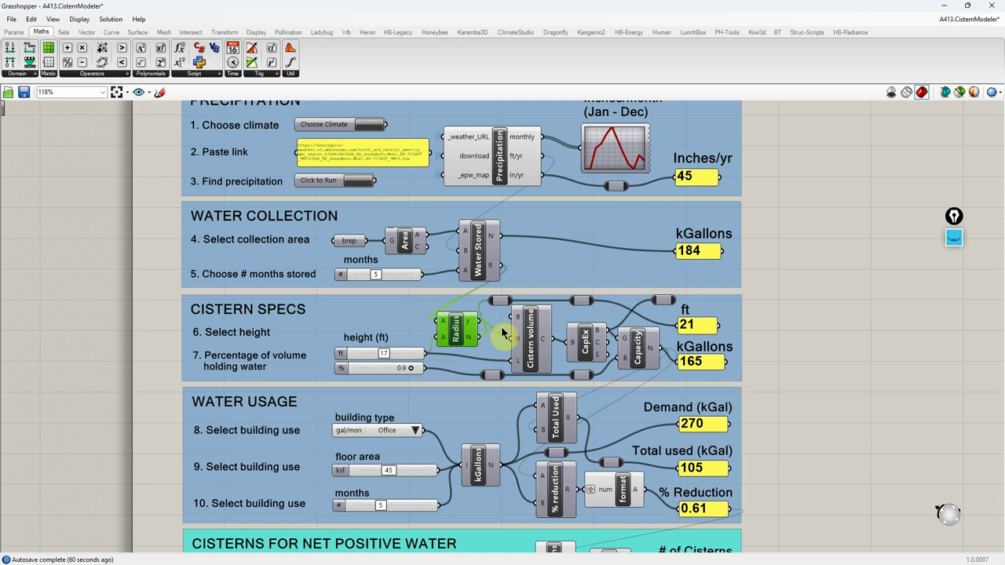
{"action": "mouse_move", "coordinate": [533, 338]}
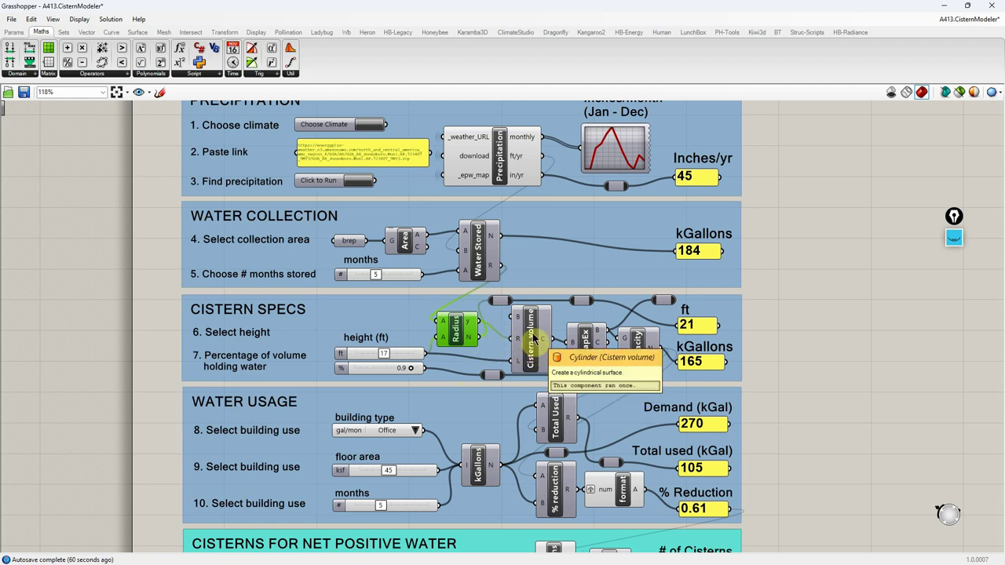
{"action": "right_click", "coordinate": [533, 337]}
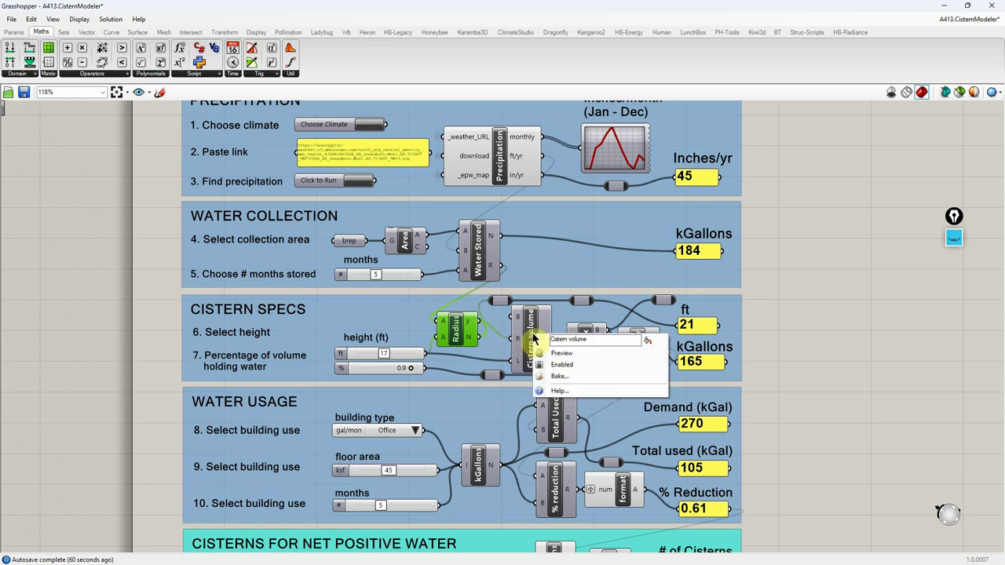
{"action": "left_click", "coordinate": [560, 393]}
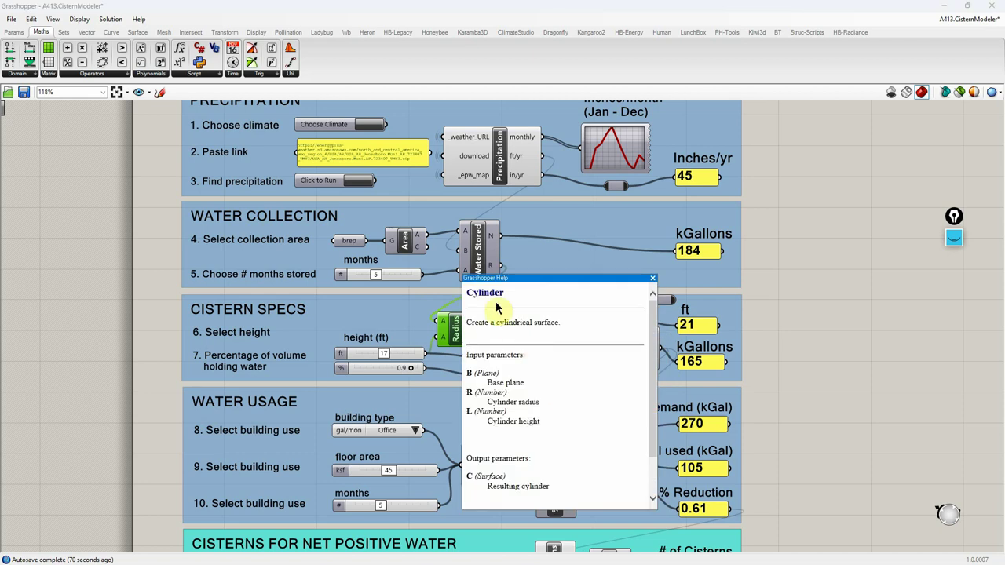
{"action": "left_click_drag", "start_coordinate": [510, 278], "coordinate": [795, 255]}
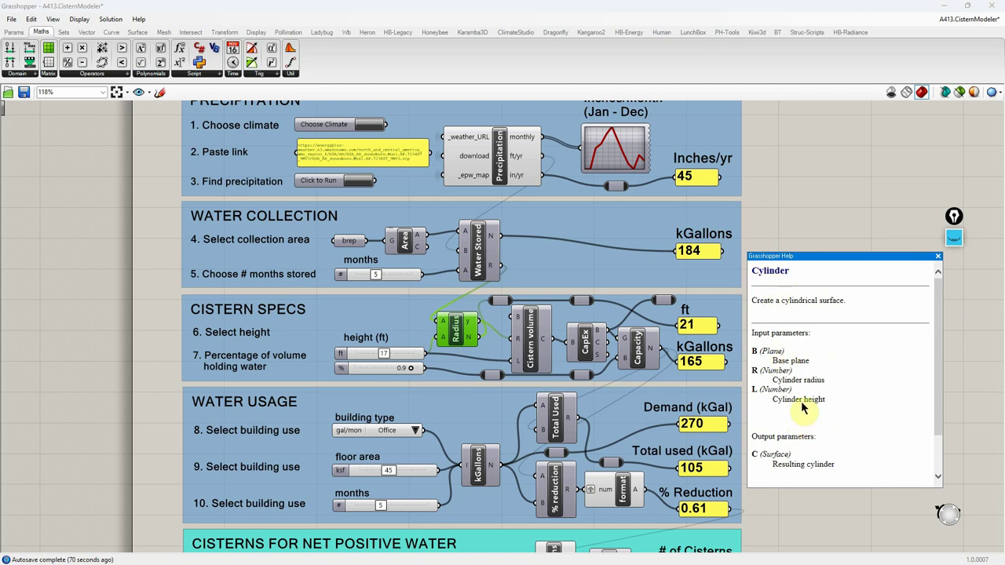
{"action": "left_click", "coordinate": [939, 257]}
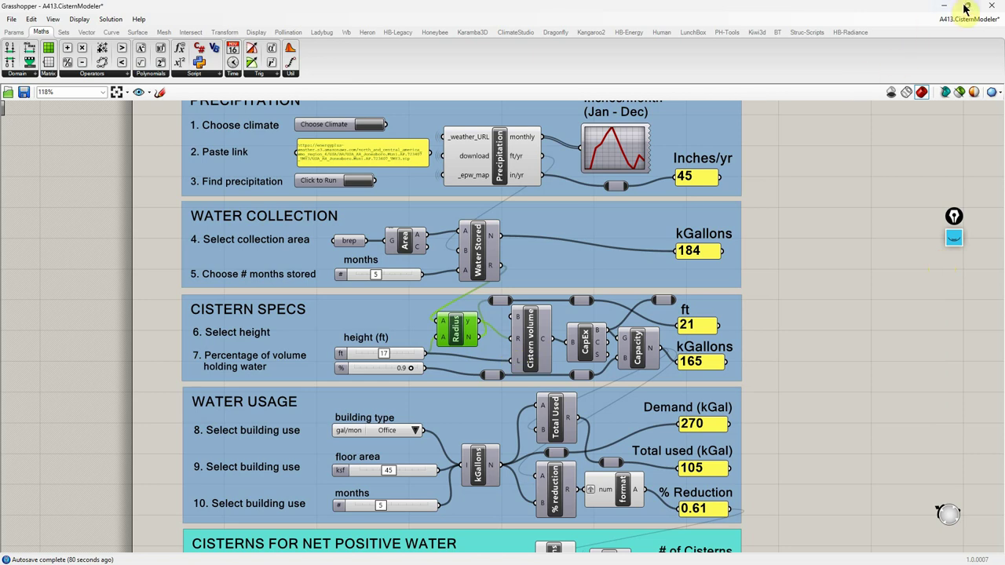
{"action": "left_click", "coordinate": [534, 347]}
{"action": "double_click", "coordinate": [532, 342]}
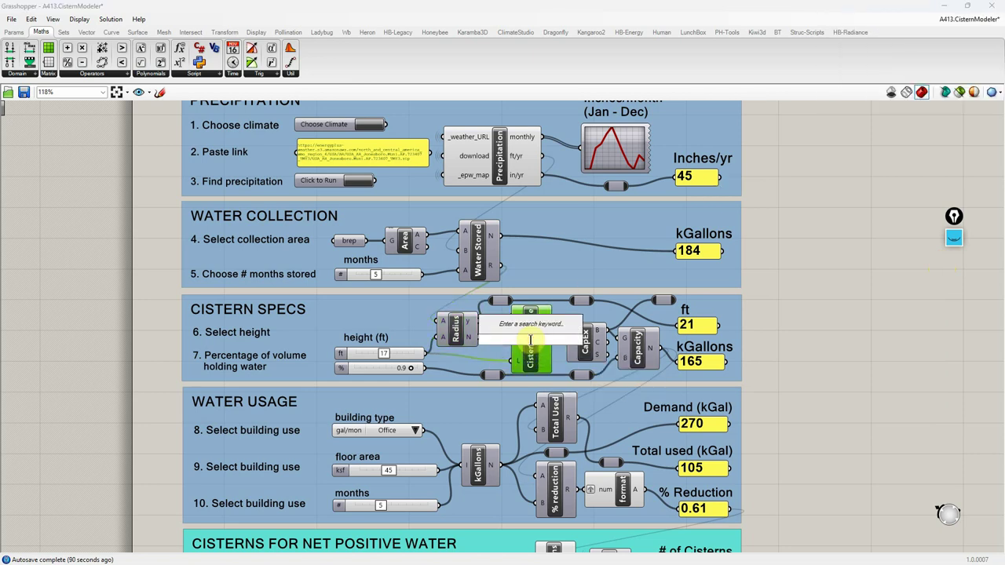
{"action": "key", "text": "Escape"}
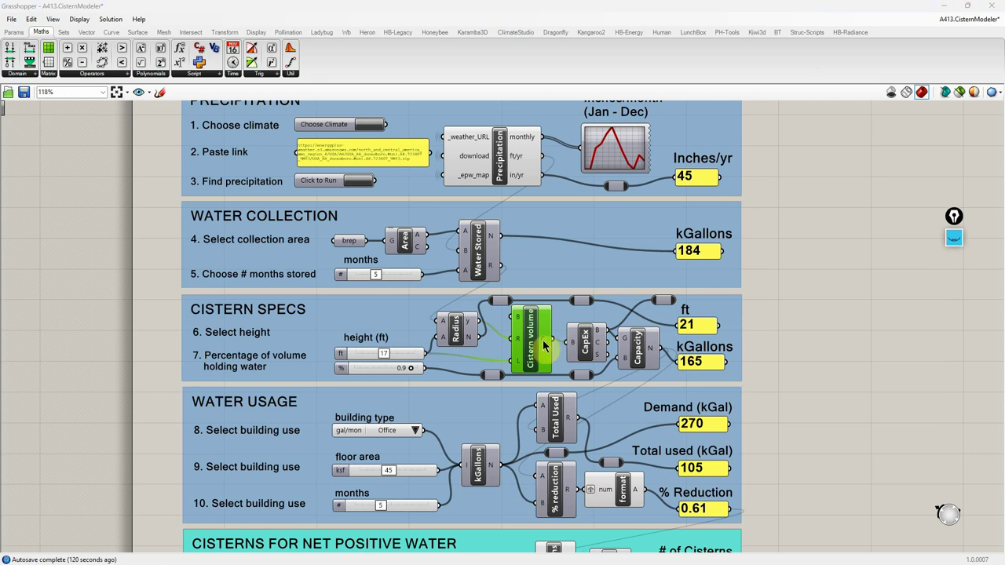
- Reopen the Radius cluster, review its inputs and outputs once more, and return to the main definition
{"action": "left_click", "coordinate": [457, 328]}
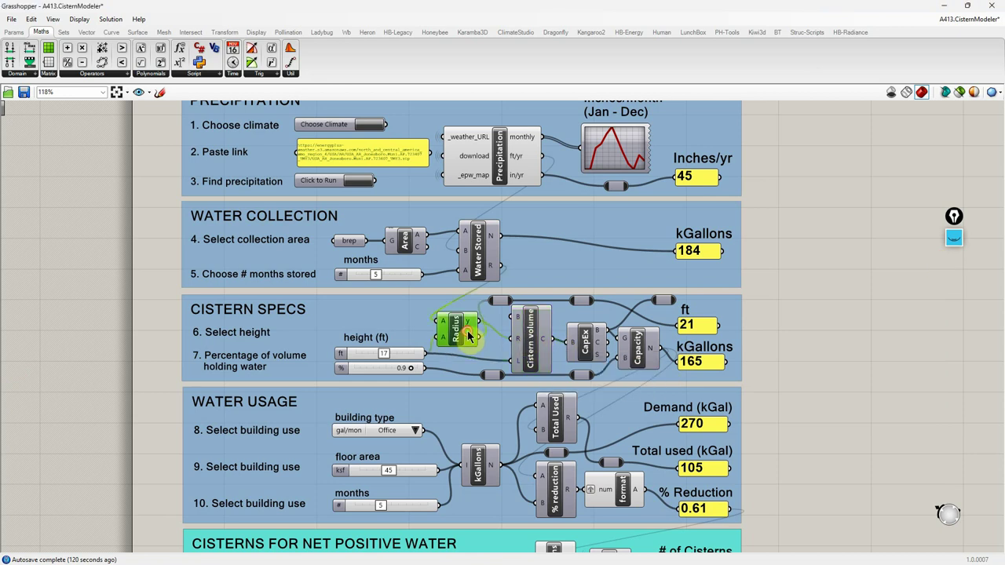
{"action": "double_click", "coordinate": [463, 321]}
{"action": "double_click", "coordinate": [458, 334]}
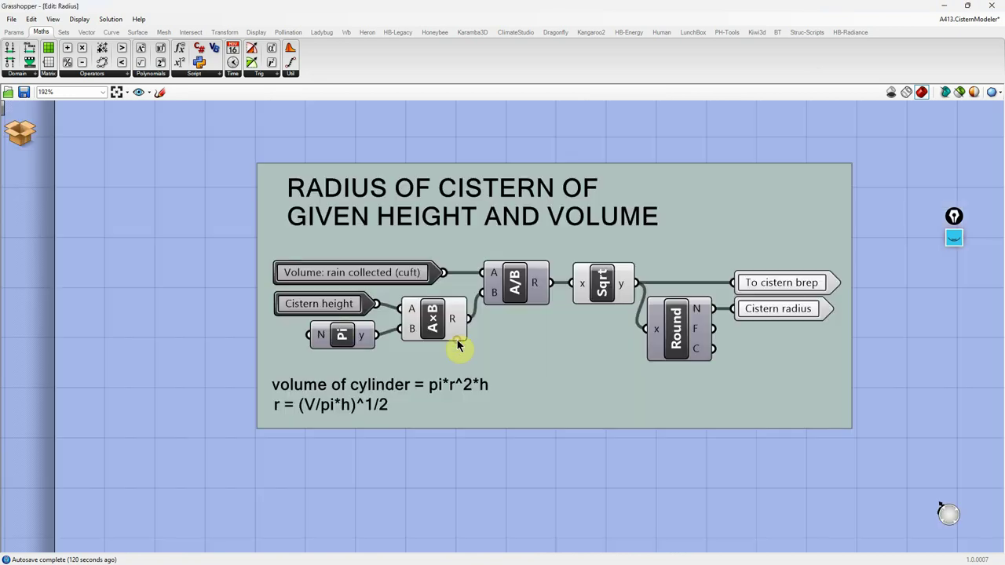
{"action": "left_click", "coordinate": [20, 133]}
{"action": "left_click", "coordinate": [32, 167]}
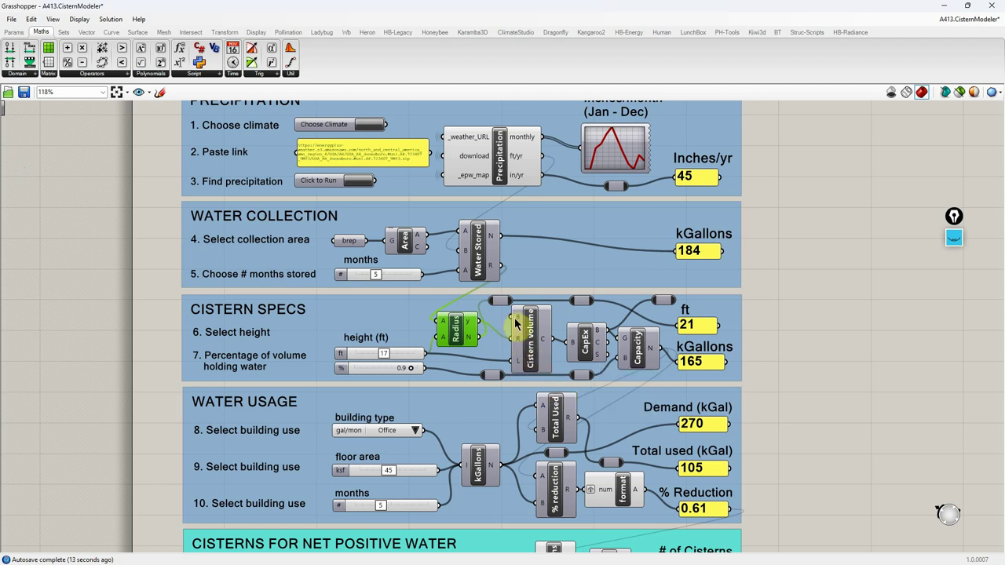
- Check the radius, length and base plane inputs of the Cistern volume component
{"action": "mouse_move", "coordinate": [520, 343]}
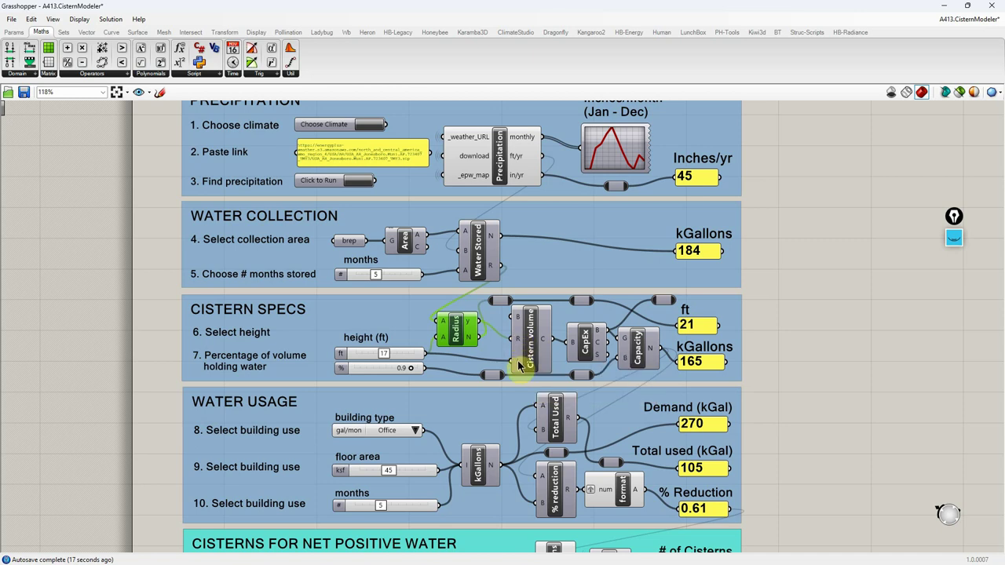
{"action": "mouse_move", "coordinate": [520, 365]}
{"action": "mouse_move", "coordinate": [519, 322]}
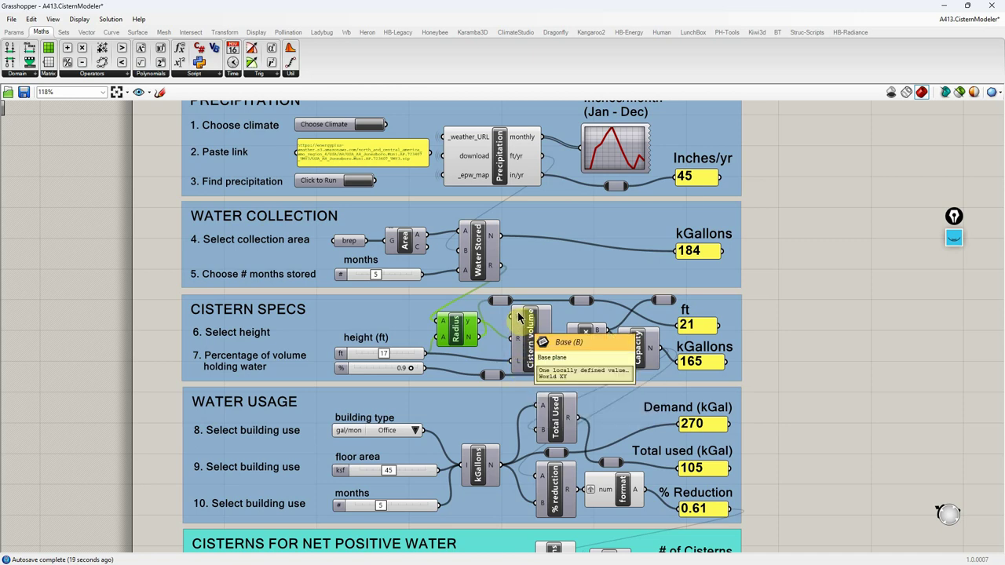
- Switch to Rhino beside Grasshopper and display the grid and Z axis, without CPlane axes, in the Perspective viewport
{"action": "left_click", "coordinate": [968, 8]}
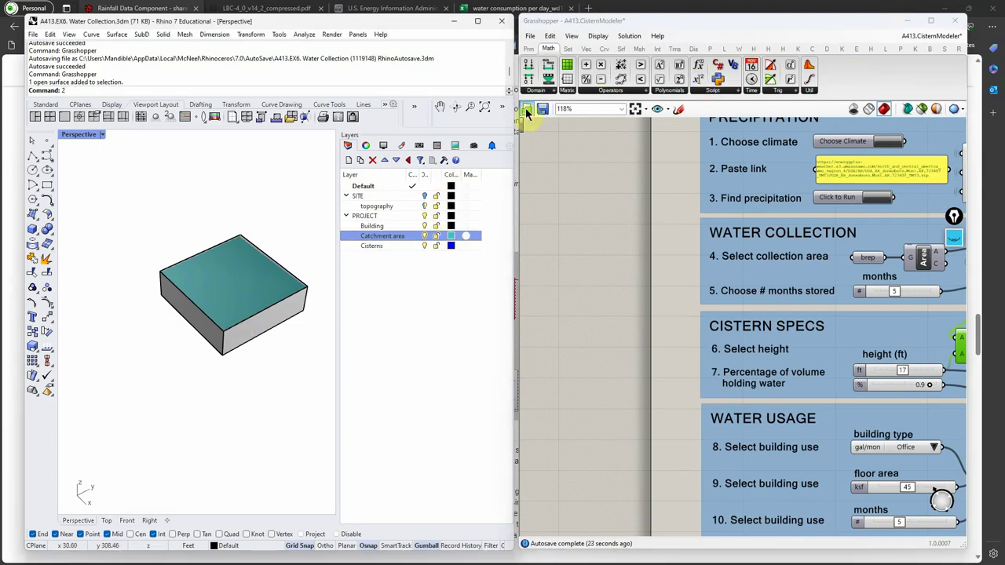
{"action": "left_click", "coordinate": [384, 146]}
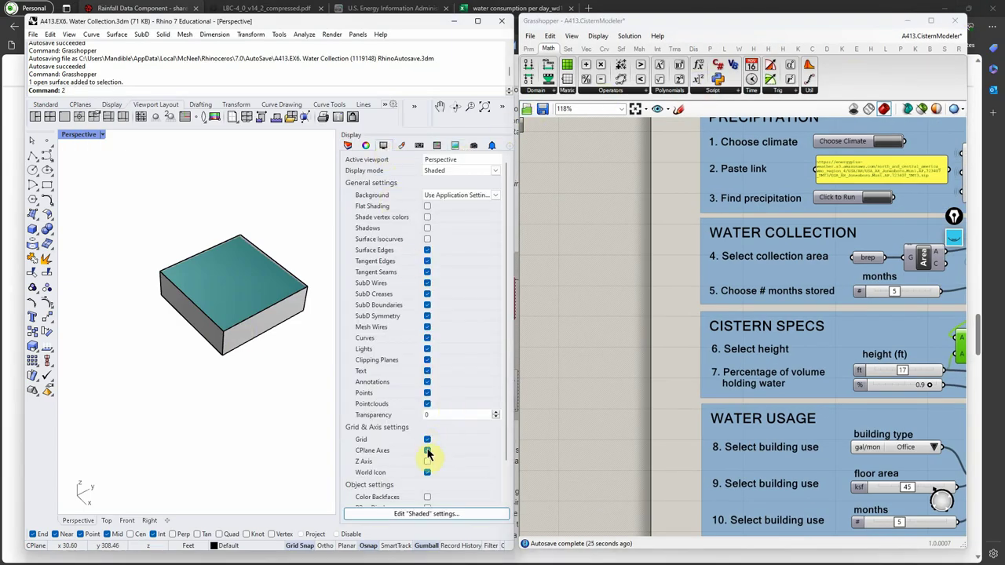
{"action": "left_click", "coordinate": [427, 462]}
{"action": "scroll", "coordinate": [202, 359], "scroll_direction": "down", "scroll_amount": 5}
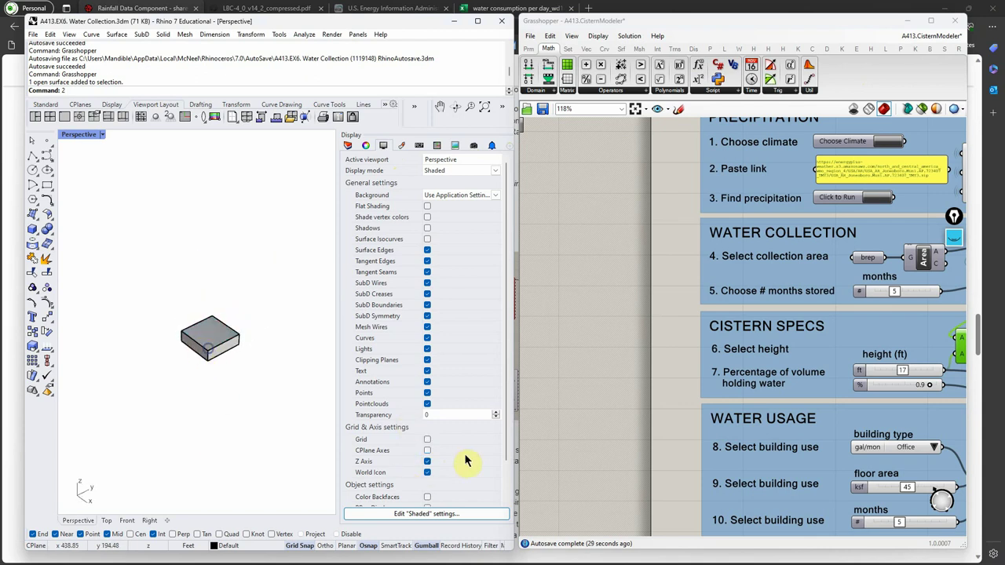
{"action": "left_click", "coordinate": [427, 439]}
{"action": "scroll", "coordinate": [191, 374], "scroll_direction": "up", "scroll_amount": 4}
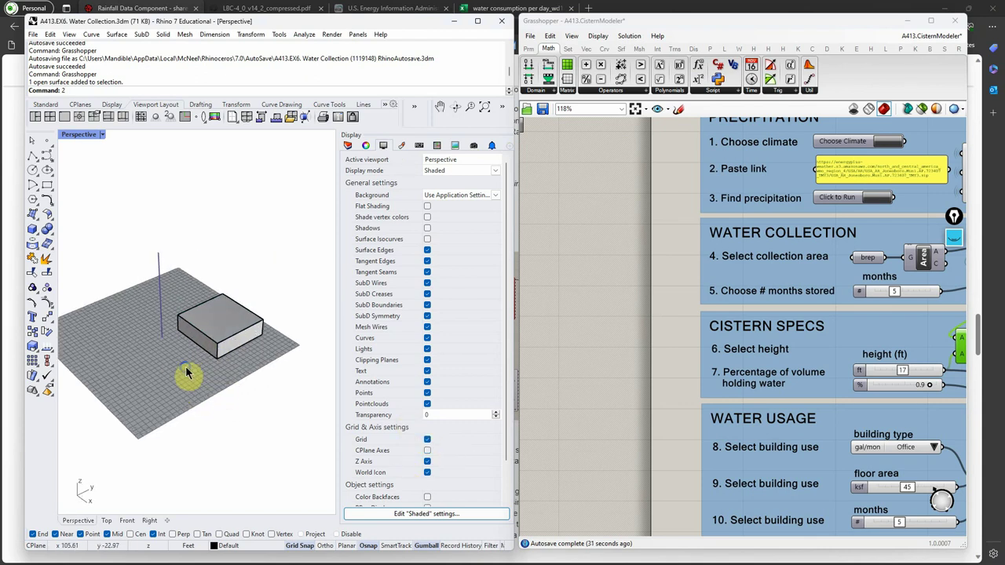
{"action": "mouse_move", "coordinate": [172, 353]}
{"action": "right_mouse_down"}
{"action": "mouse_move", "coordinate": [183, 377]}
{"action": "mouse_move", "coordinate": [162, 354]}
{"action": "right_mouse_up"}
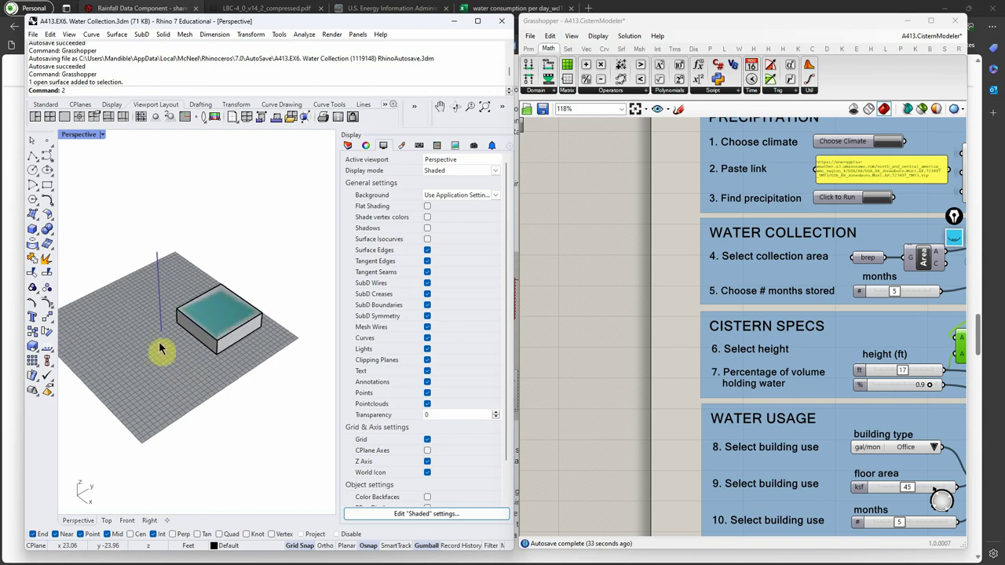
{"action": "scroll", "coordinate": [158, 339], "scroll_direction": "up", "scroll_amount": 3}
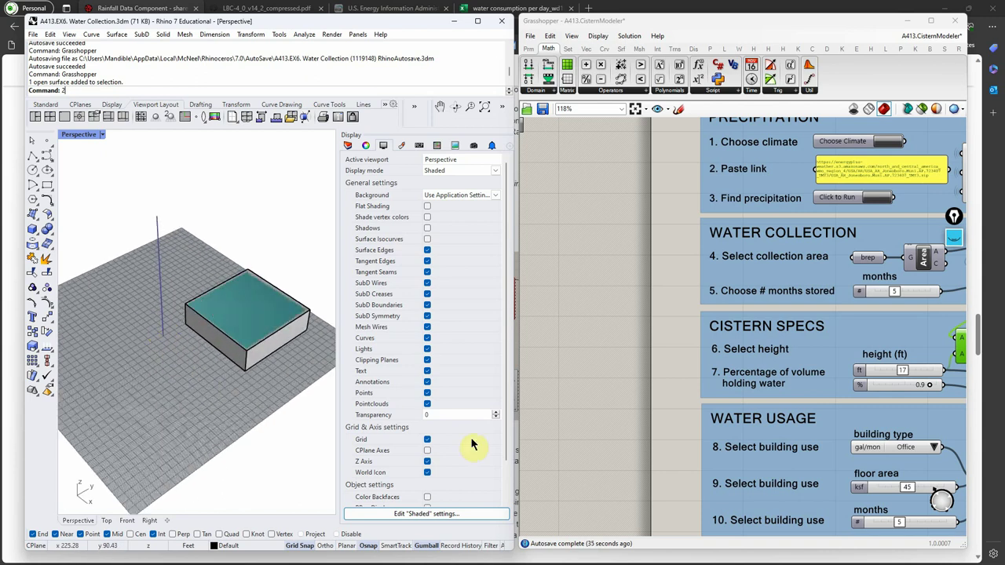
- Show the CPlane axes to point out the world origin, then hide both the CPlane axes and the grid
{"action": "left_click", "coordinate": [427, 449]}
{"action": "left_click", "coordinate": [167, 343]}
{"action": "left_click", "coordinate": [427, 450]}
{"action": "left_click", "coordinate": [428, 439]}
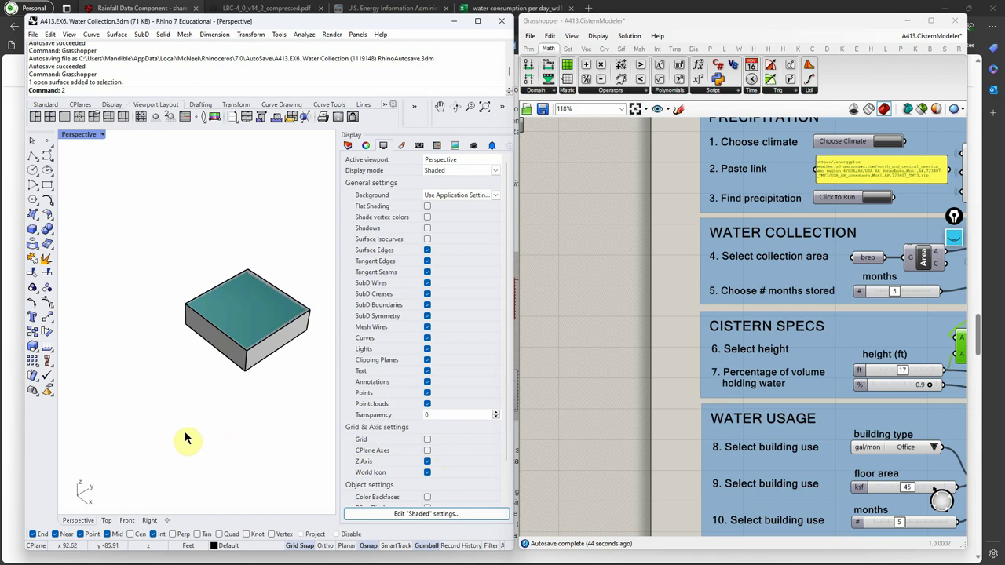
- Turn on the preview of the Cistern volume component and view the cylinder beside the building in Rhino
{"action": "left_click", "coordinate": [931, 22]}
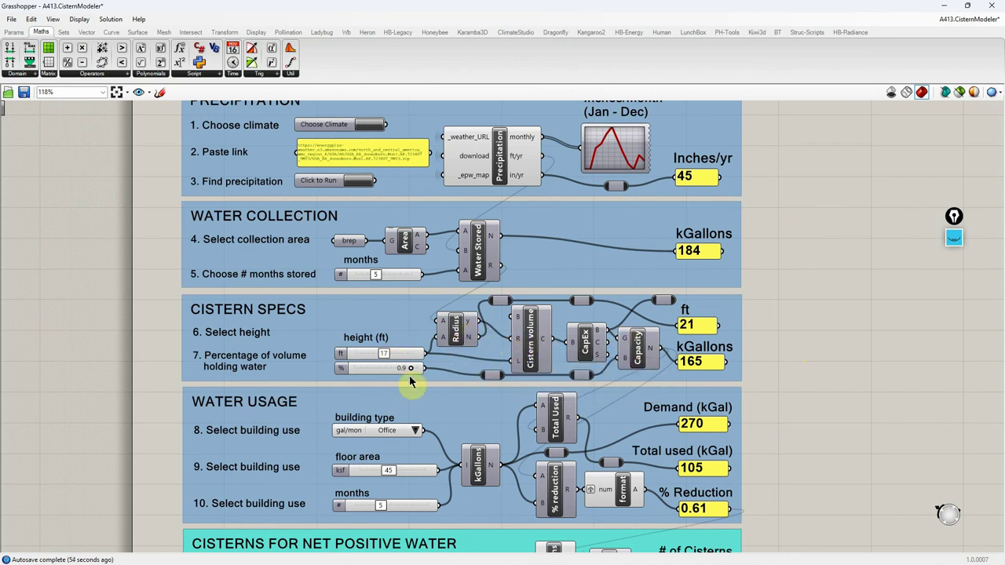
{"action": "left_click", "coordinate": [969, 6]}
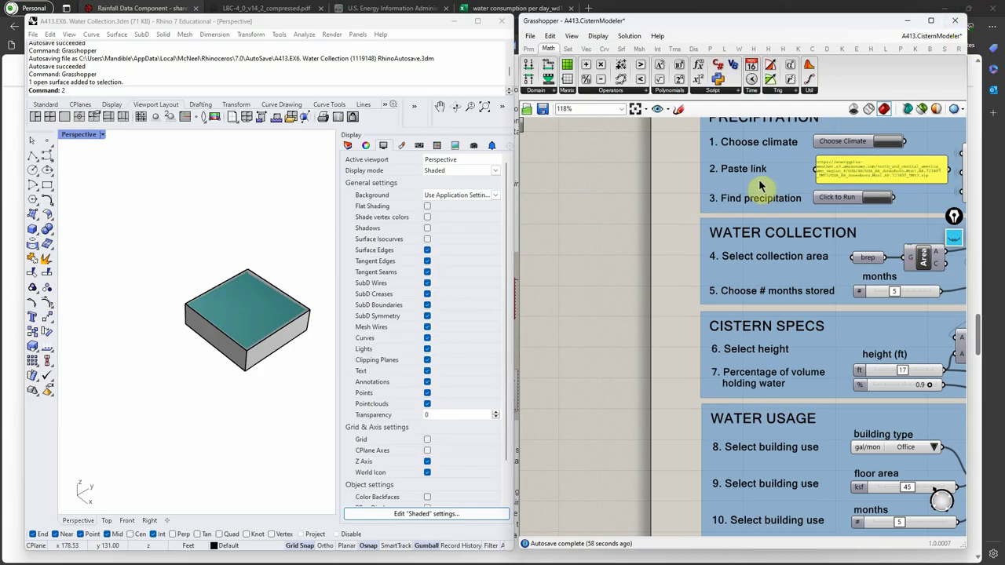
{"action": "scroll", "coordinate": [562, 278], "scroll_direction": "down", "scroll_amount": 2}
{"action": "scroll", "coordinate": [754, 283], "scroll_direction": "up", "scroll_amount": 4}
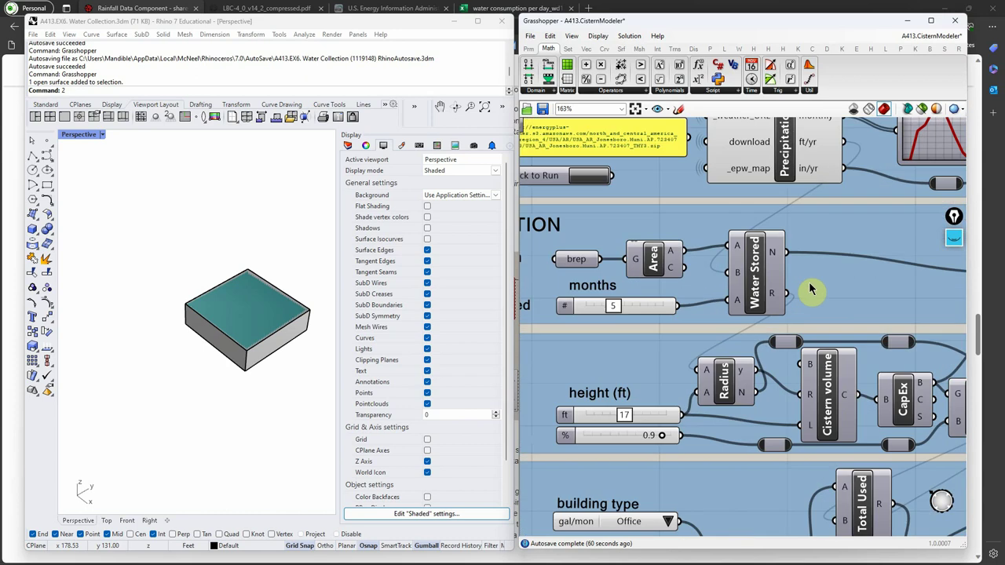
{"action": "right_click", "coordinate": [828, 400]}
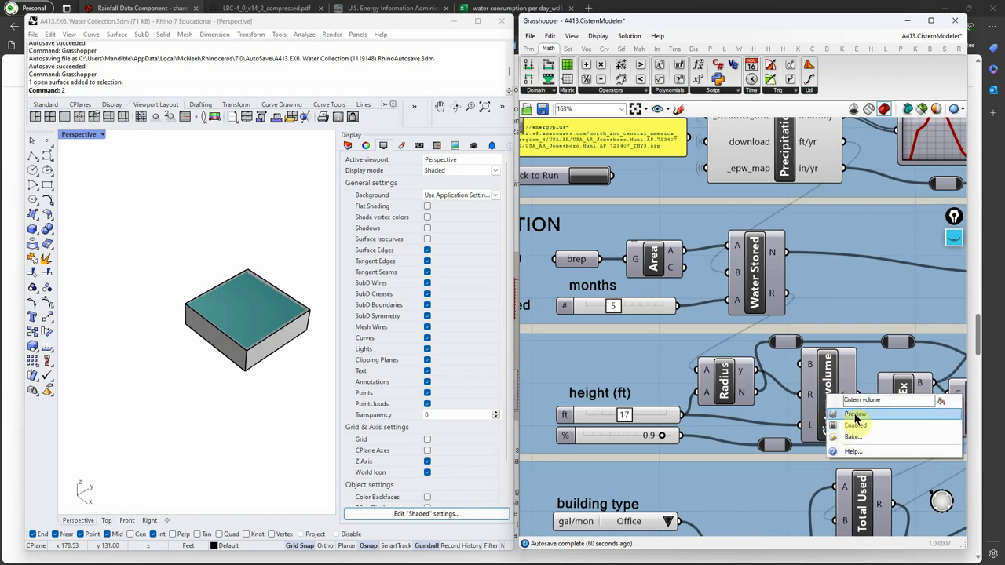
{"action": "left_click", "coordinate": [856, 416]}
{"action": "scroll", "coordinate": [166, 343], "scroll_direction": "up", "scroll_amount": 3}
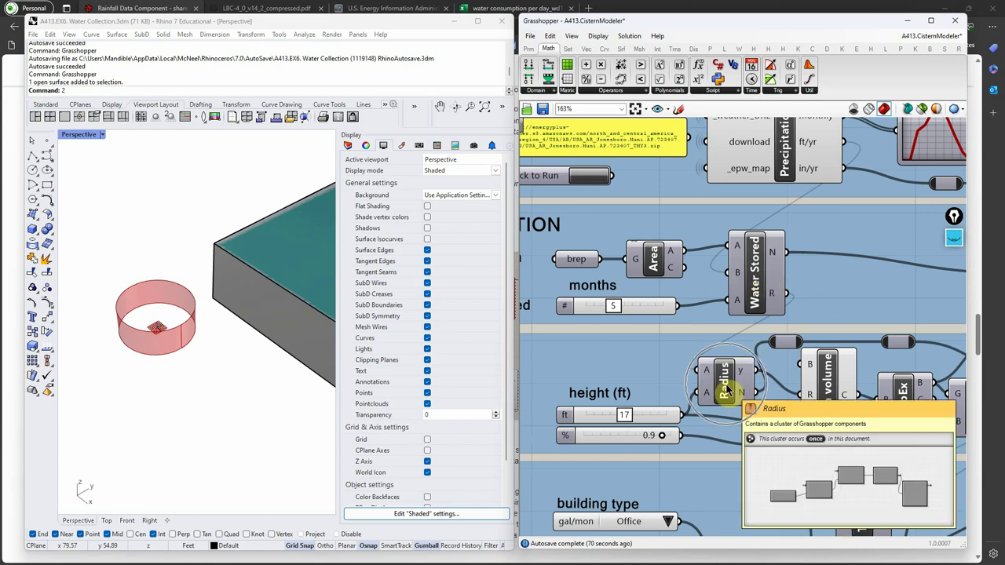
- Turn on the preview of the CapEx component and inspect the capped cistern beside the building
{"action": "scroll", "coordinate": [602, 384], "scroll_direction": "down", "scroll_amount": 1}
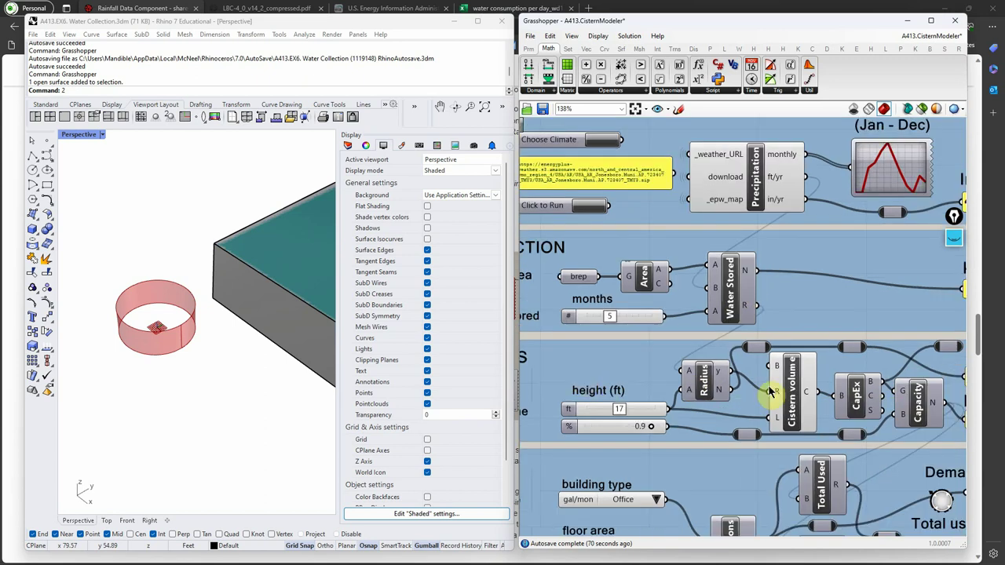
{"action": "left_click", "coordinate": [856, 397]}
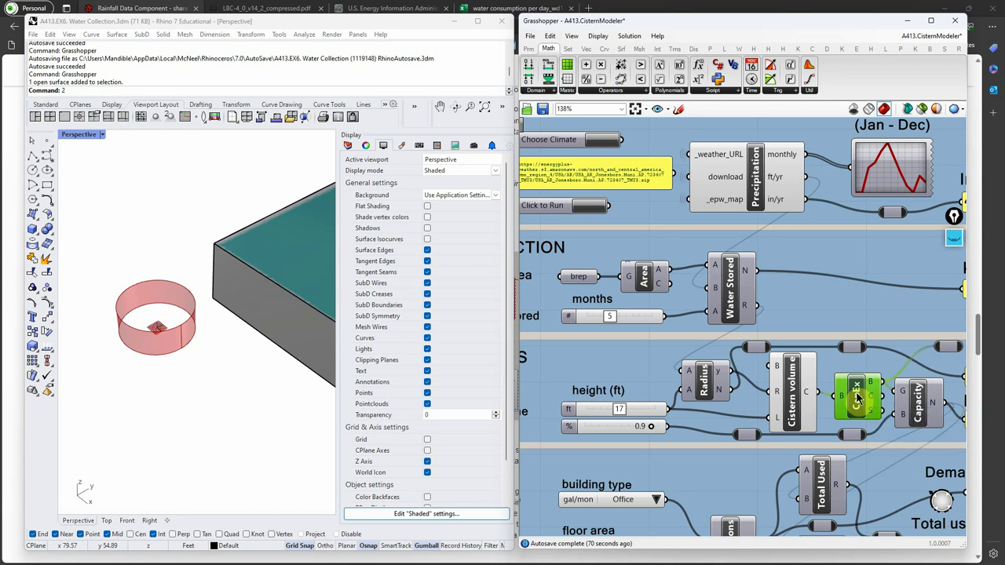
{"action": "right_click", "coordinate": [857, 398]}
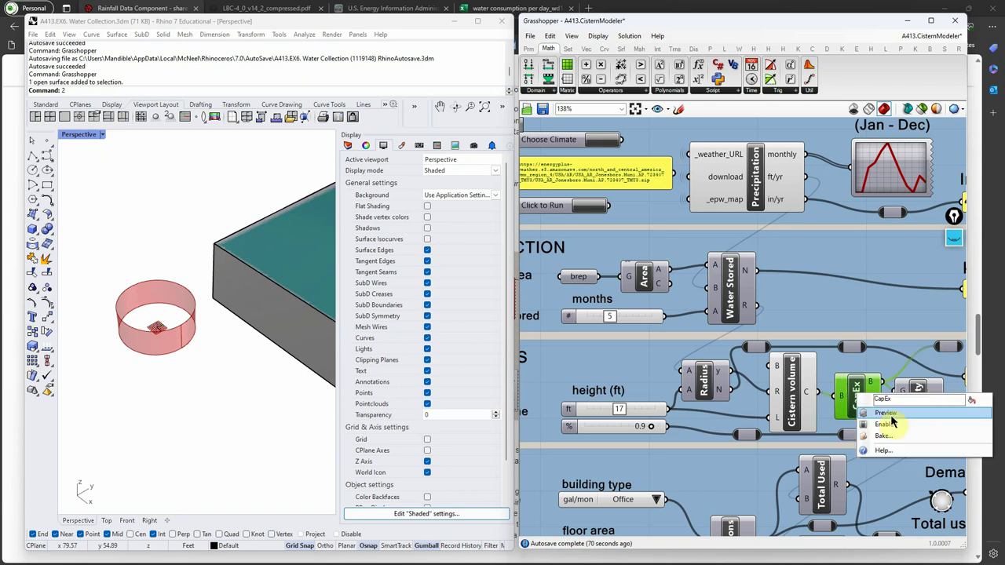
{"action": "left_click", "coordinate": [888, 415]}
{"action": "right_click_drag", "start_coordinate": [303, 431], "coordinate": [256, 426]}
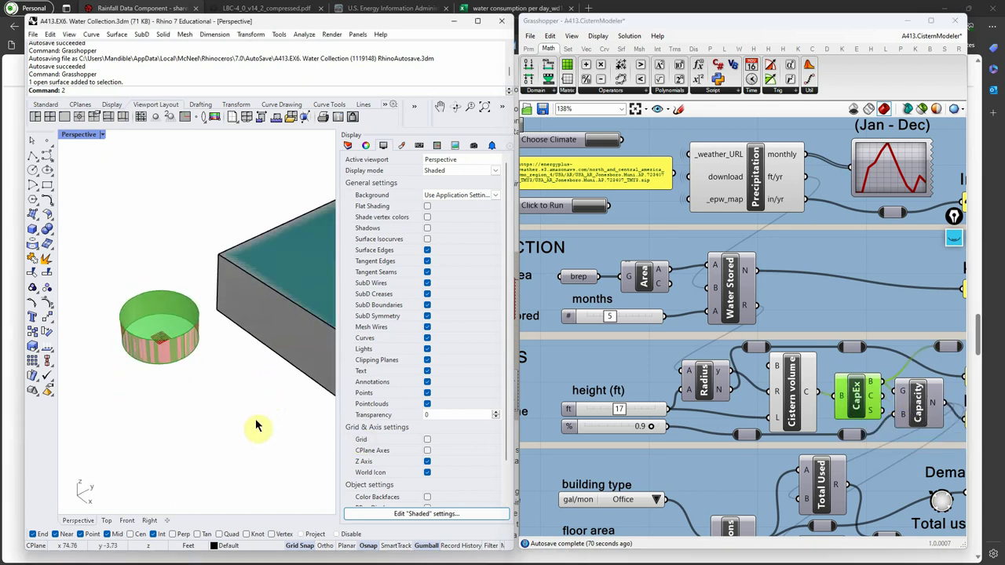
{"action": "scroll", "coordinate": [126, 388], "scroll_direction": "down", "scroll_amount": 2}
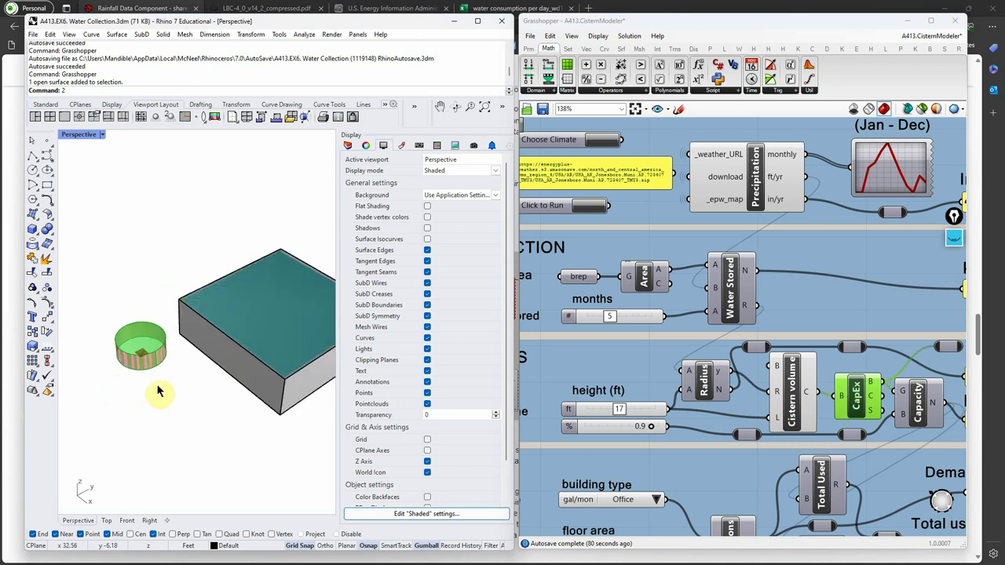
{"action": "scroll", "coordinate": [157, 352], "scroll_direction": "up", "scroll_amount": 2}
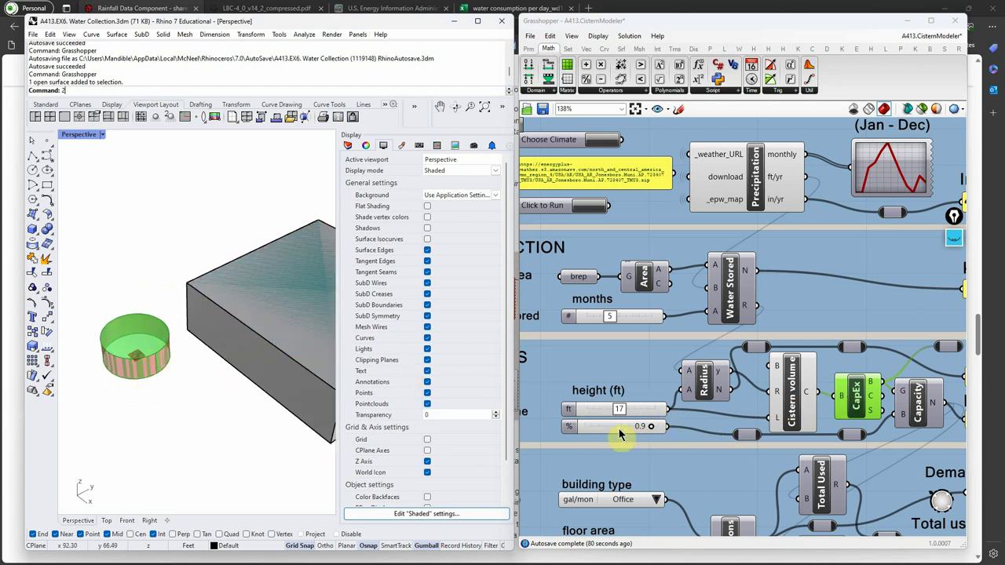
- Select the Capacity cluster and check the slider for the percentage of volume holding water that feeds it
{"action": "mouse_move", "coordinate": [619, 434]}
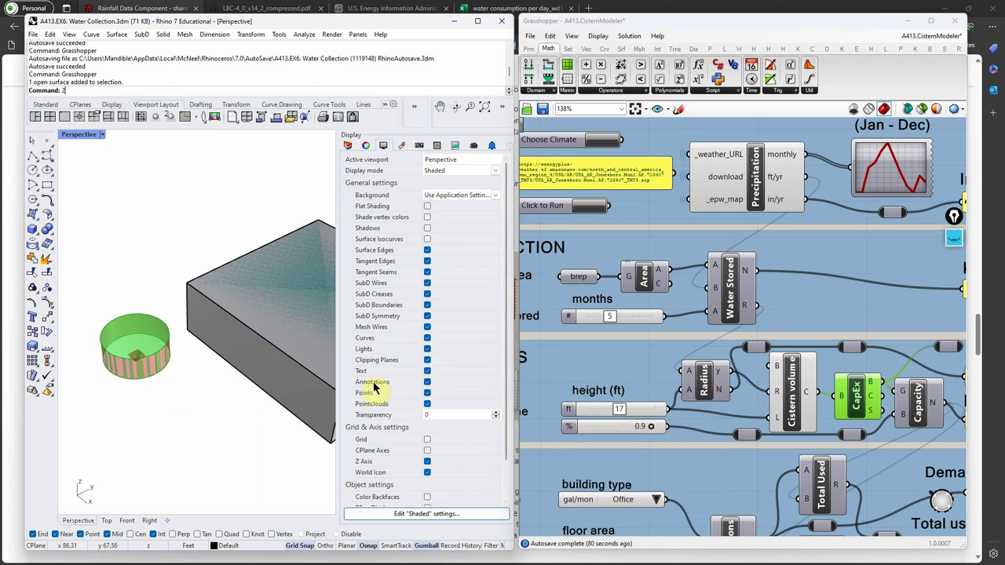
{"action": "left_click", "coordinate": [917, 402]}
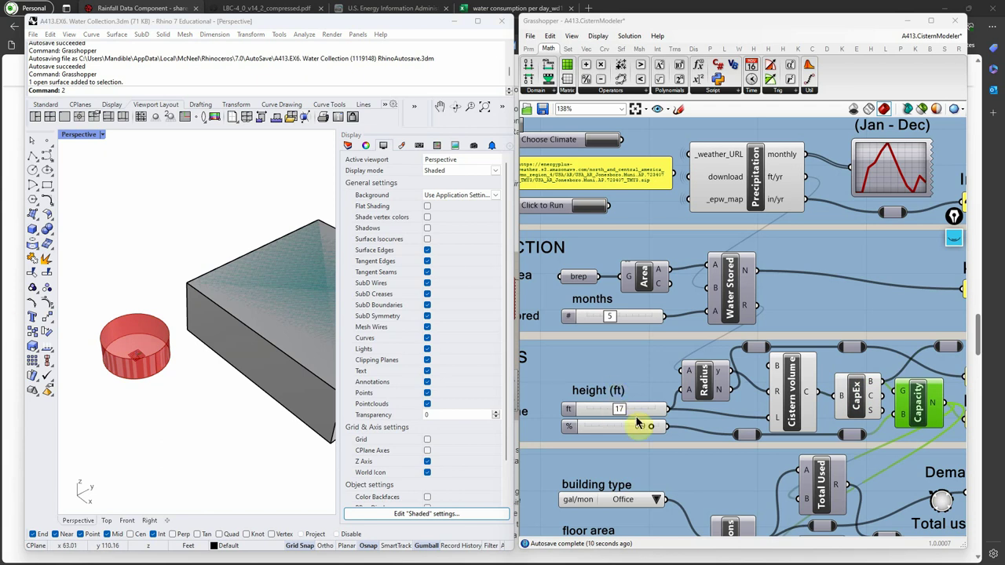
{"action": "scroll", "coordinate": [639, 417], "scroll_direction": "down", "scroll_amount": 3}
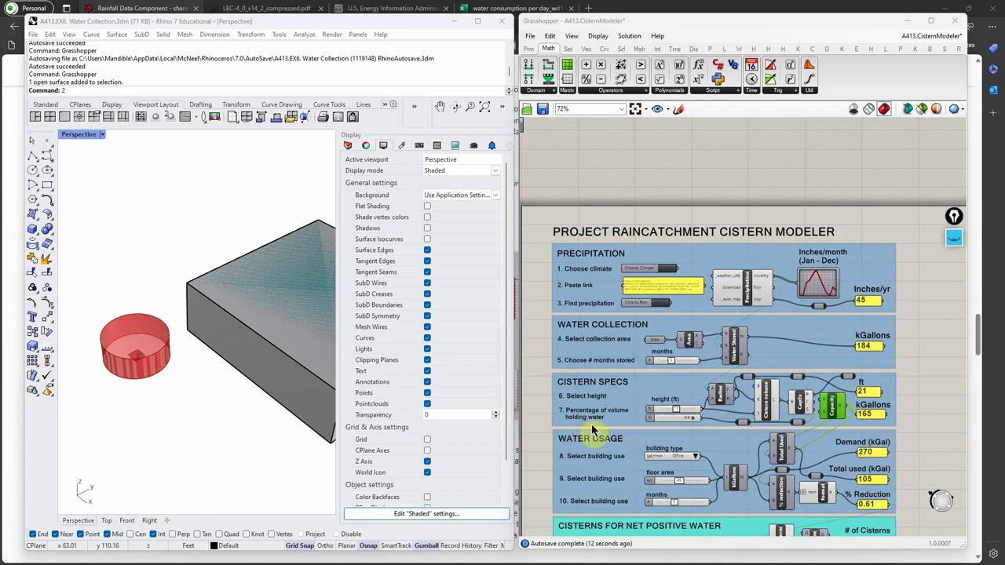
{"action": "scroll", "coordinate": [617, 416], "scroll_direction": "up", "scroll_amount": 2}
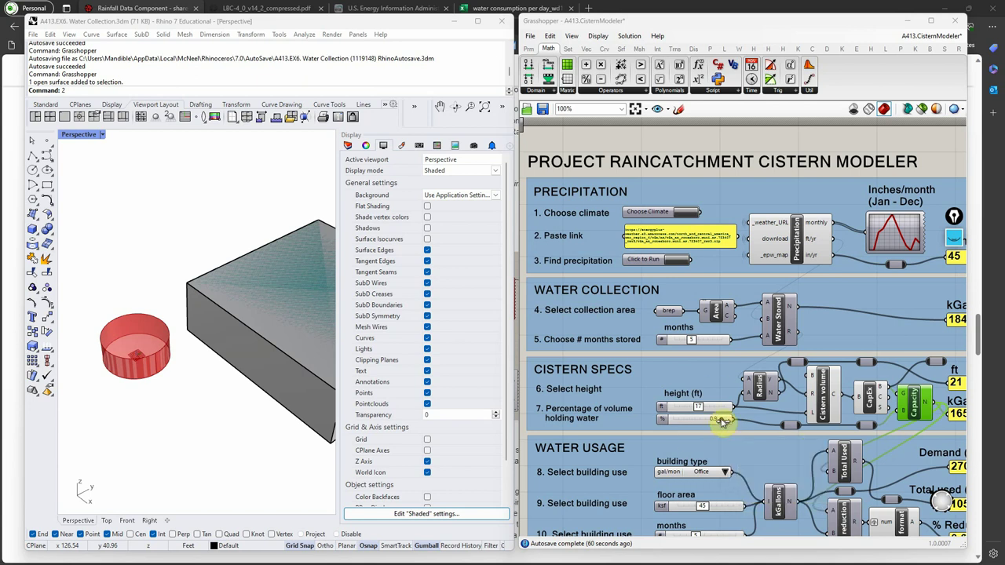
- Open the Capacity cluster and examine how the cistern brep and water-holding fraction are converted to kGallon capacity
{"action": "double_click", "coordinate": [915, 404]}
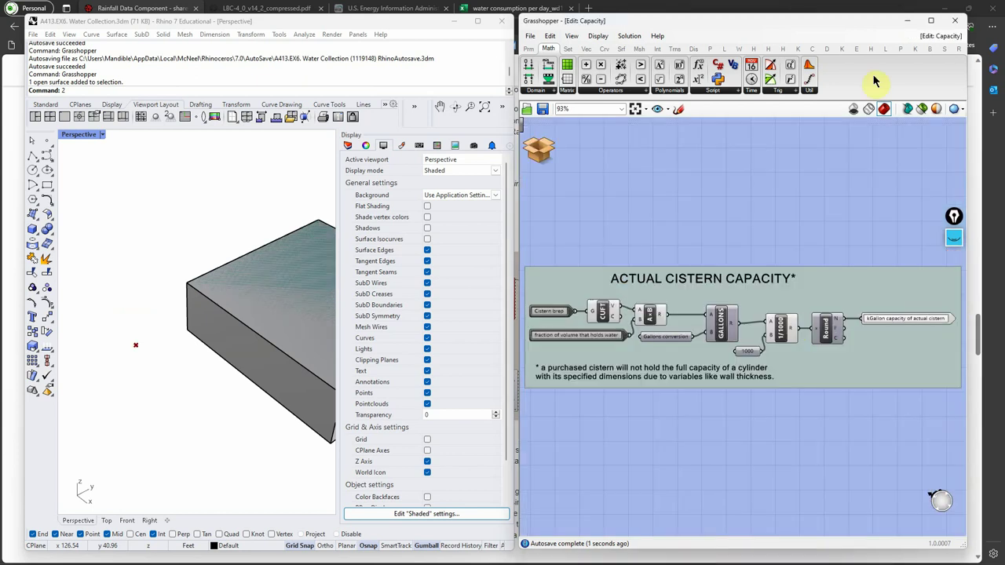
{"action": "left_click", "coordinate": [931, 20]}
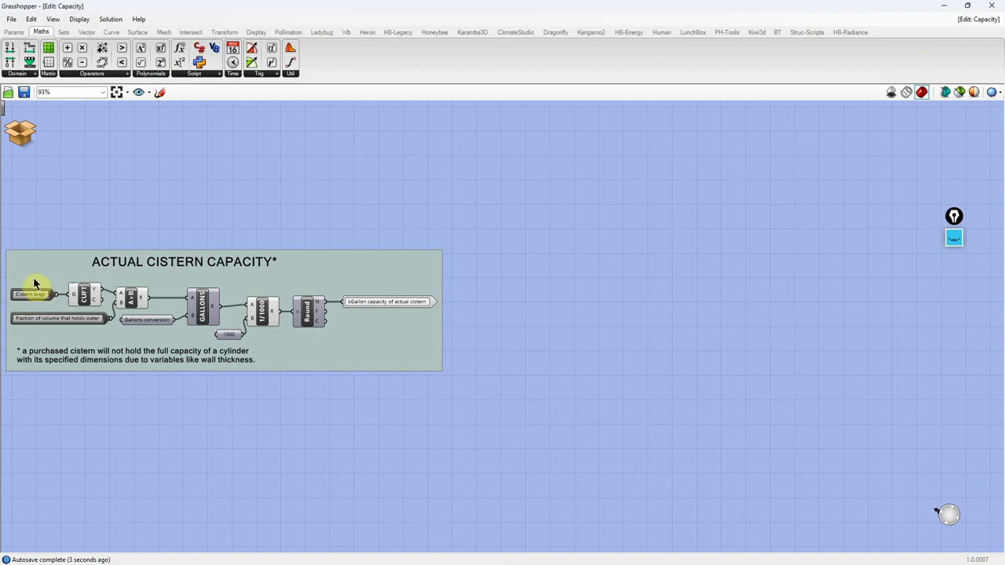
{"action": "scroll", "coordinate": [11, 270], "scroll_direction": "up", "scroll_amount": 2}
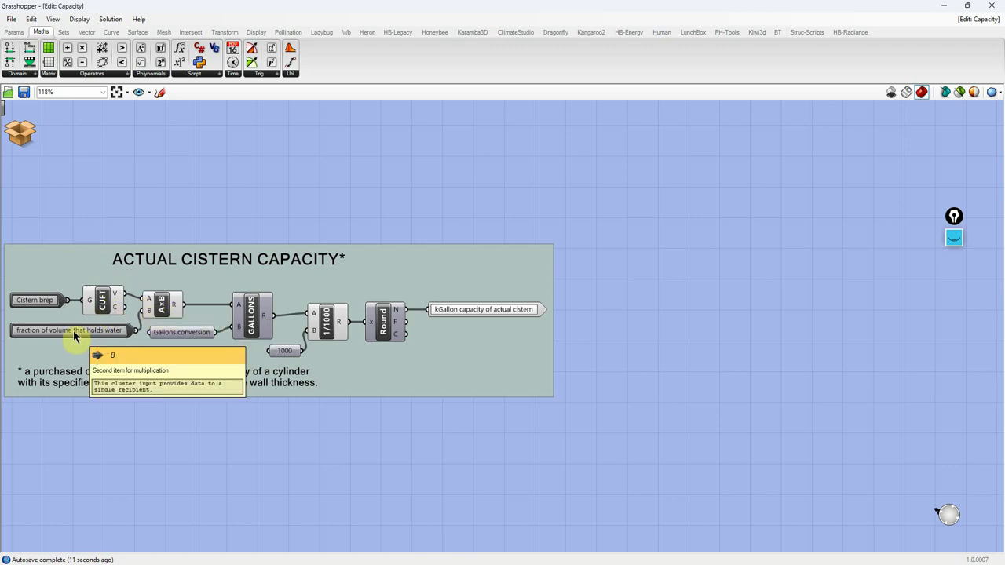
{"action": "left_click", "coordinate": [161, 311]}
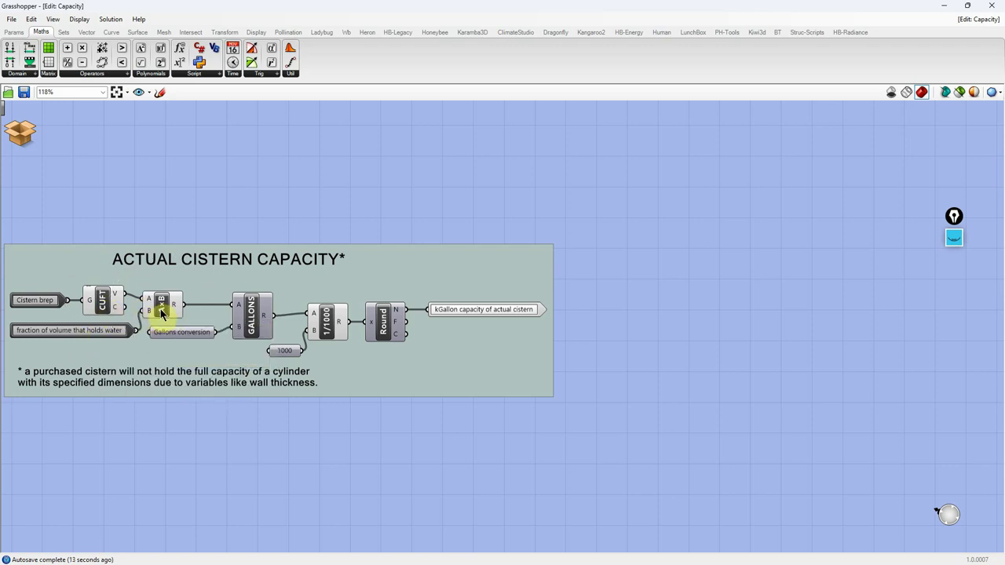
{"action": "left_click", "coordinate": [161, 311]}
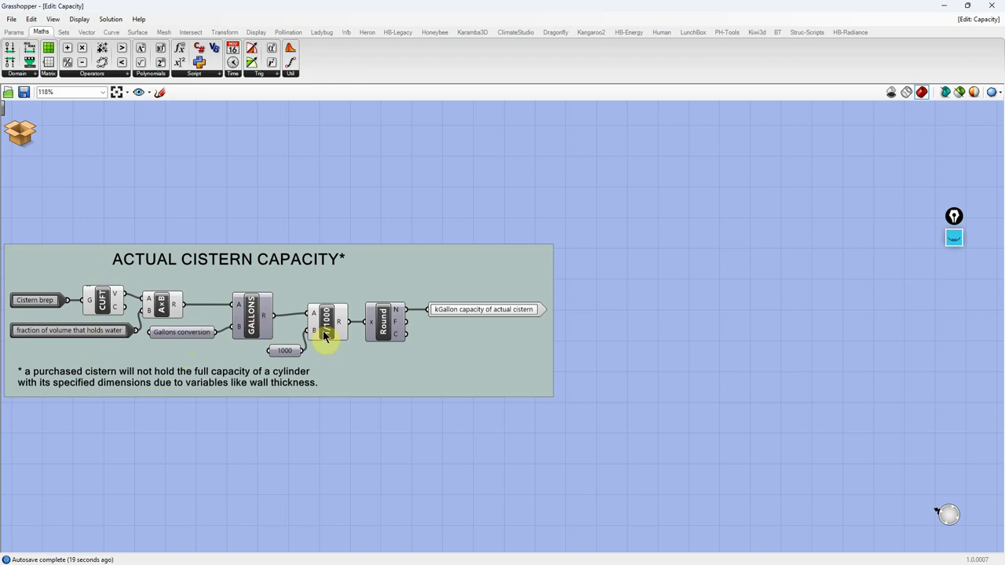
{"action": "left_click", "coordinate": [470, 314]}
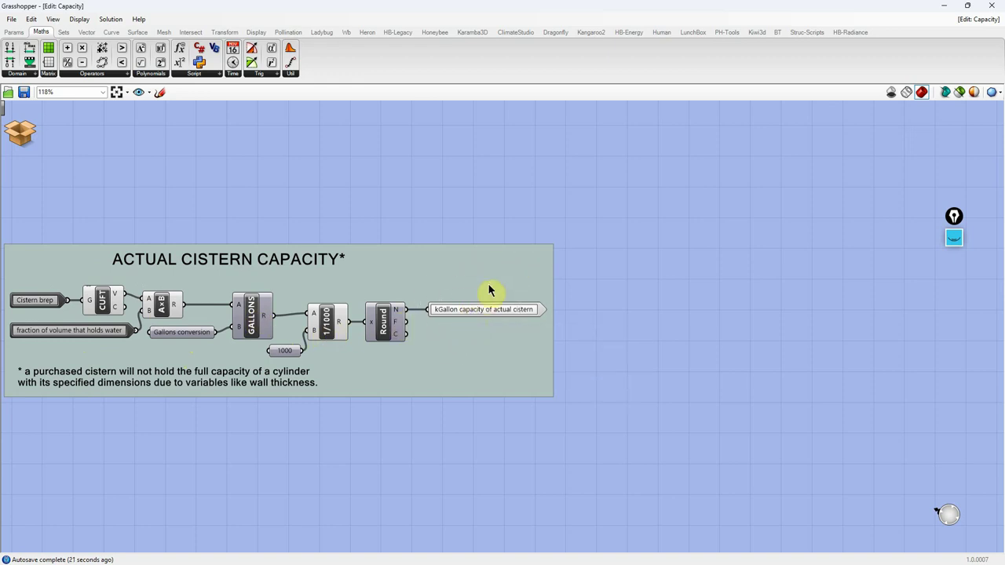
- Return from the Capacity cluster to the main definition and compare the cistern previewed in Rhino with the Cistern Specs outputs
{"action": "left_click", "coordinate": [27, 135]}
{"action": "left_click", "coordinate": [33, 170]}
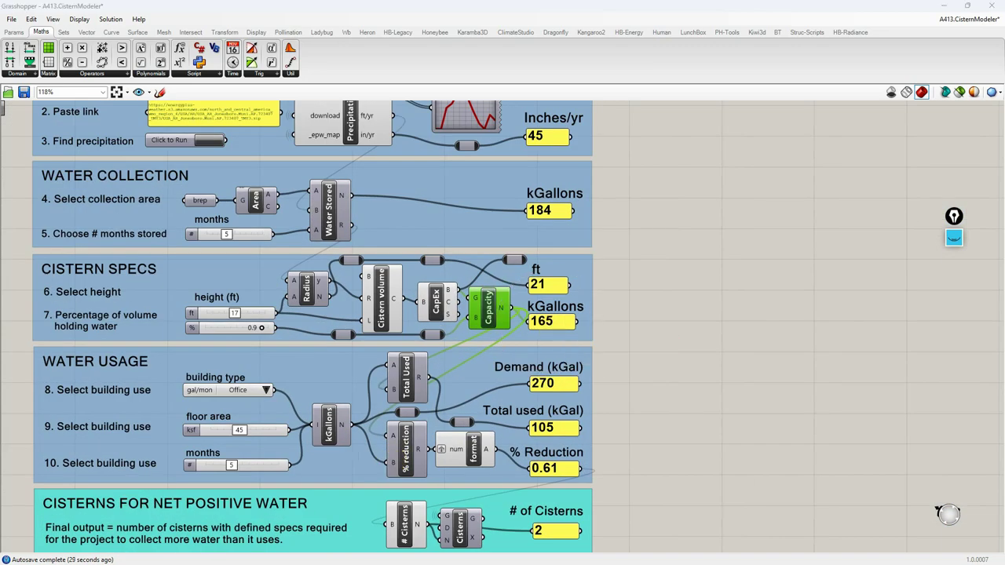
{"action": "left_click", "coordinate": [969, 8]}
{"action": "scroll", "coordinate": [168, 359], "scroll_direction": "down", "scroll_amount": 3}
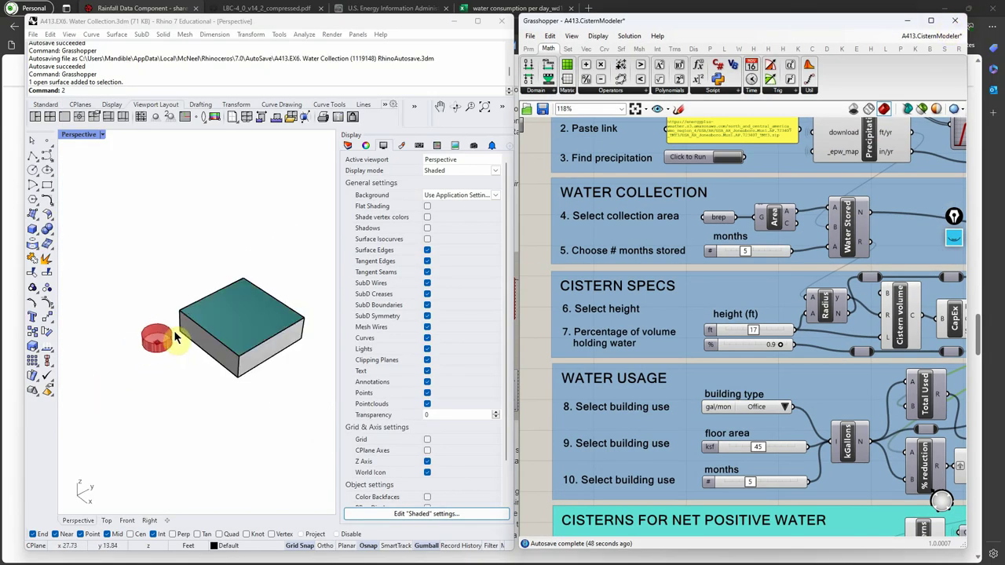
{"action": "scroll", "coordinate": [169, 338], "scroll_direction": "up", "scroll_amount": 4}
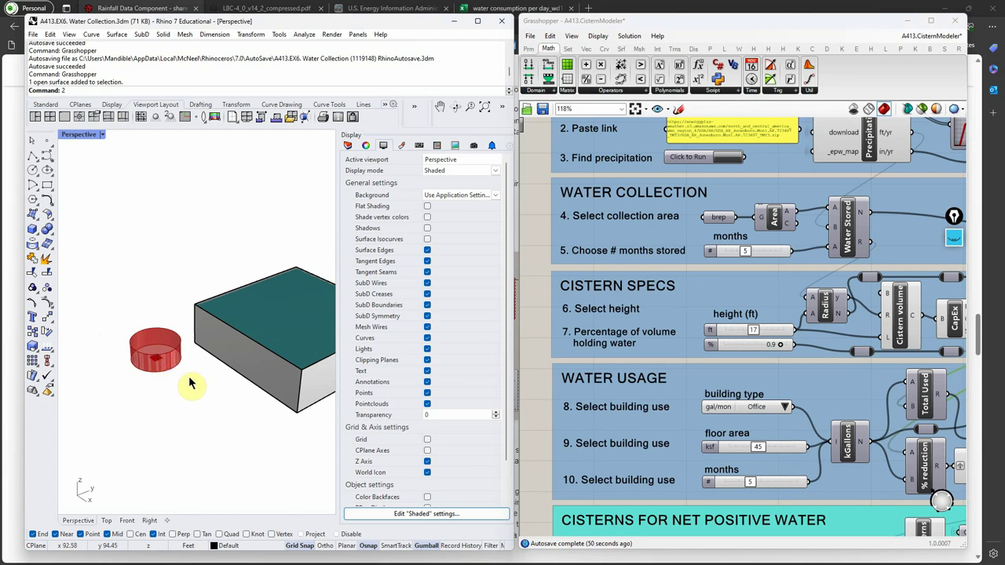
{"action": "right_click_drag", "start_coordinate": [216, 417], "coordinate": [118, 408]}
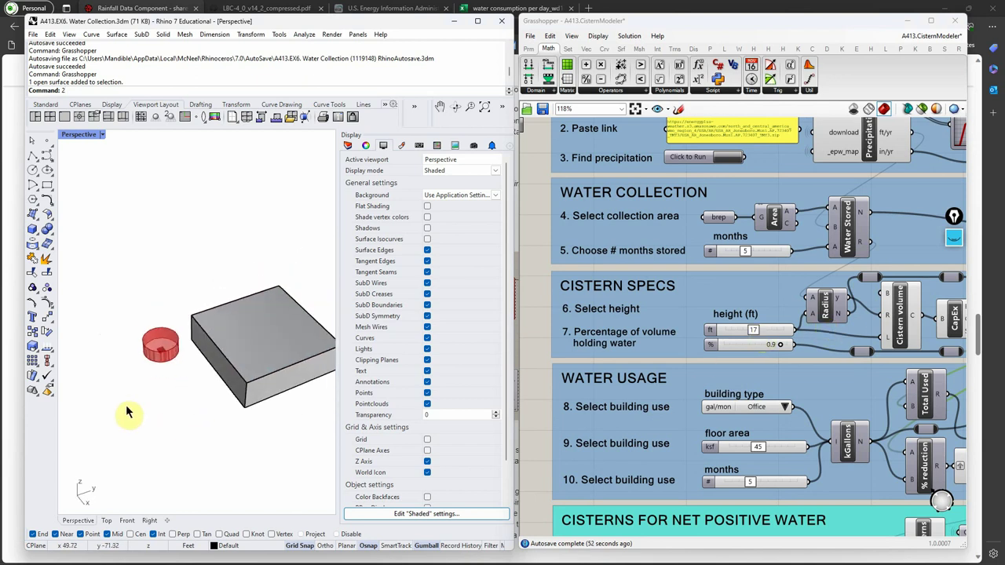
{"action": "scroll", "coordinate": [781, 306], "scroll_direction": "down", "scroll_amount": 3}
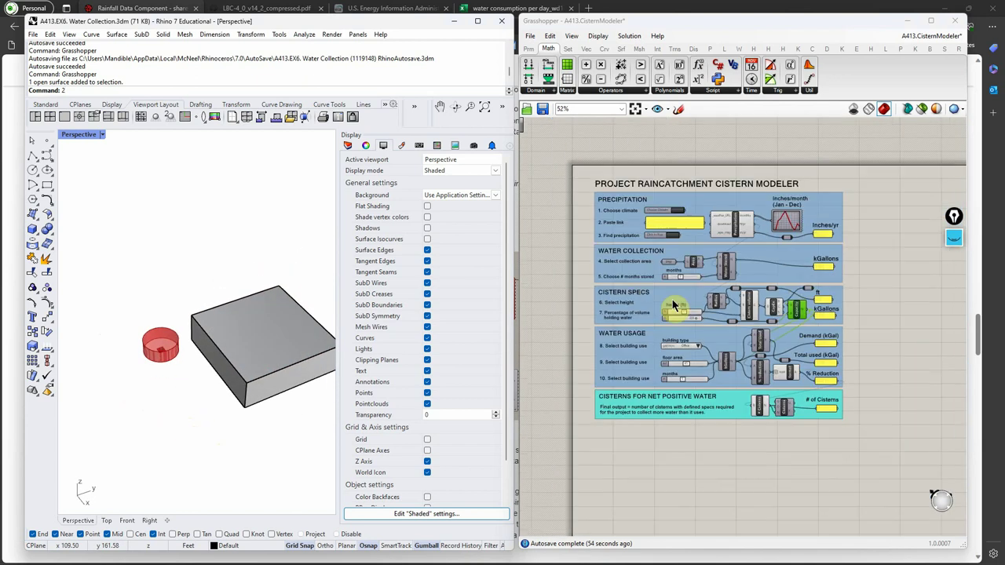
{"action": "scroll", "coordinate": [782, 306], "scroll_direction": "up", "scroll_amount": 2}
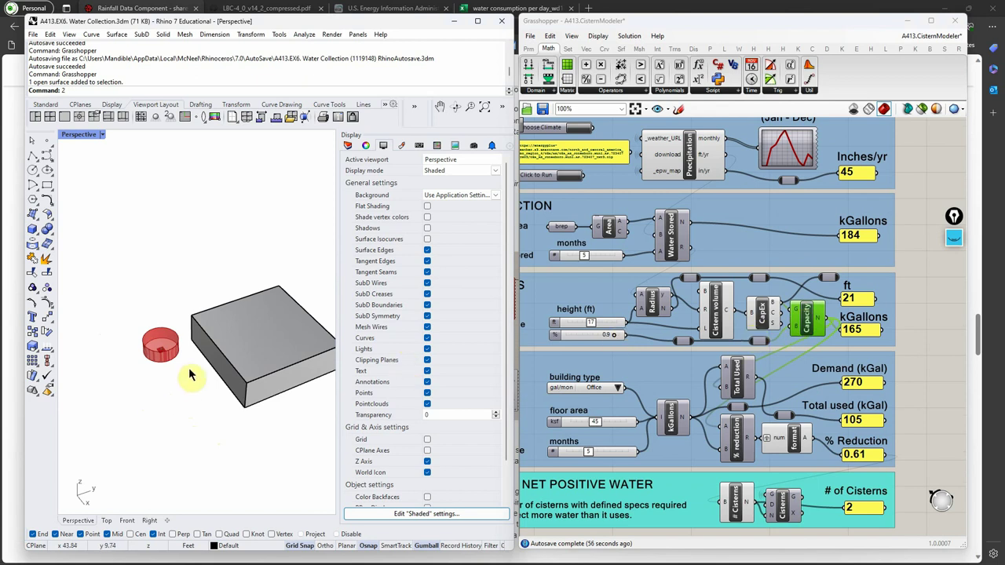
{"action": "scroll", "coordinate": [872, 334], "scroll_direction": "up", "scroll_amount": 5}
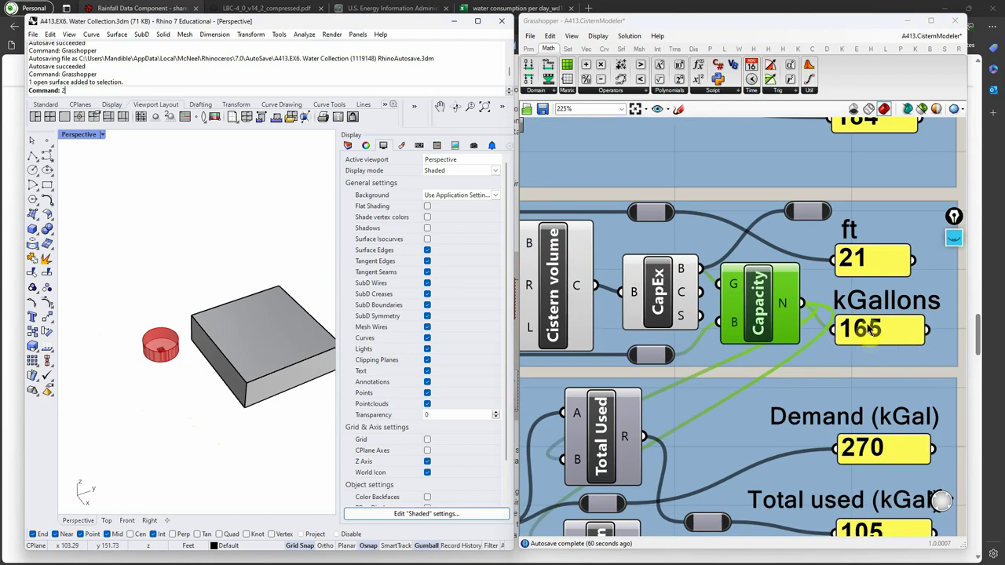
{"action": "scroll", "coordinate": [866, 314], "scroll_direction": "down", "scroll_amount": 6}
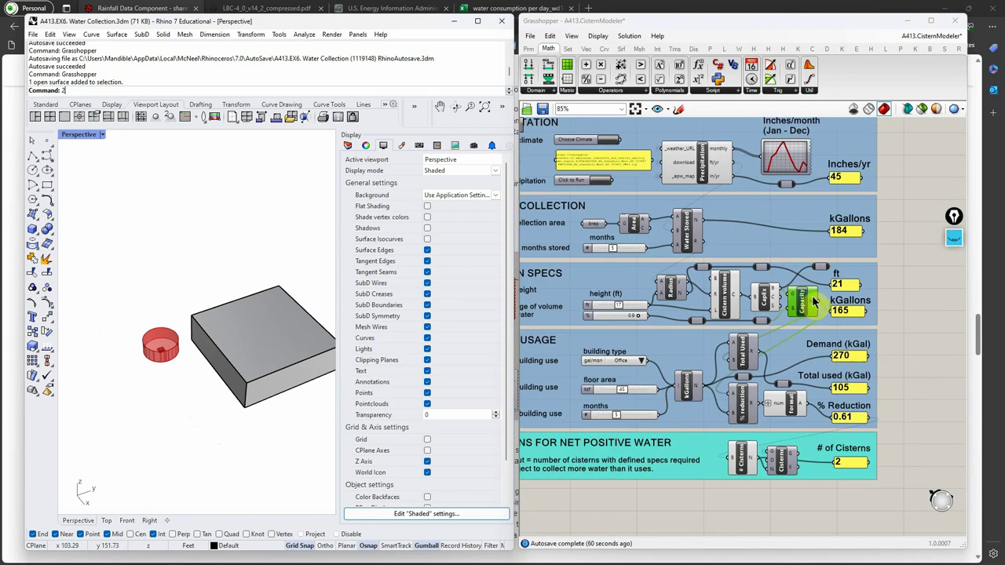
- Try a water-holding percentage of 0.8 for the cistern volume, and return it to 0.9
{"action": "scroll", "coordinate": [638, 338], "scroll_direction": "up", "scroll_amount": 2}
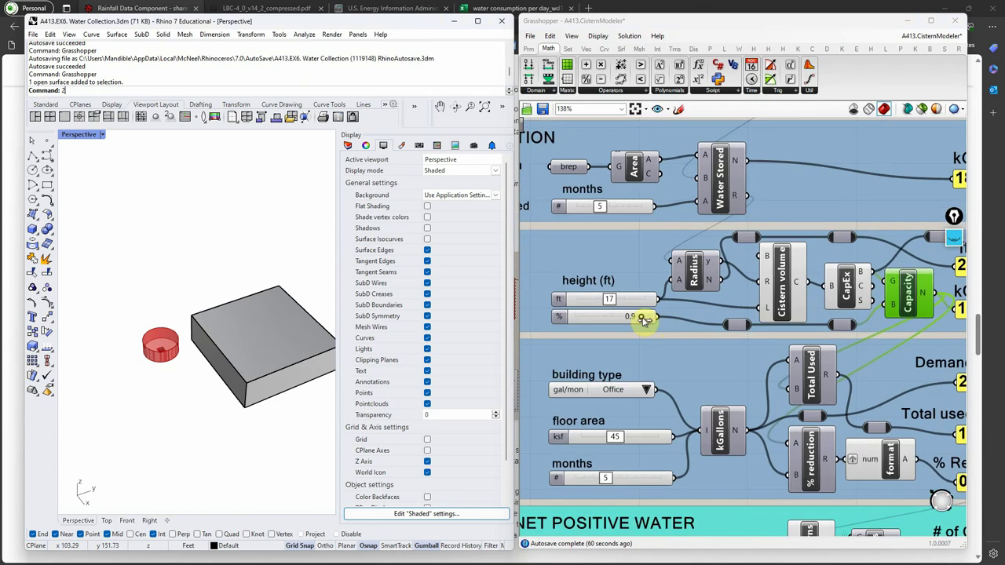
{"action": "left_click_drag", "start_coordinate": [641, 318], "coordinate": [634, 319]}
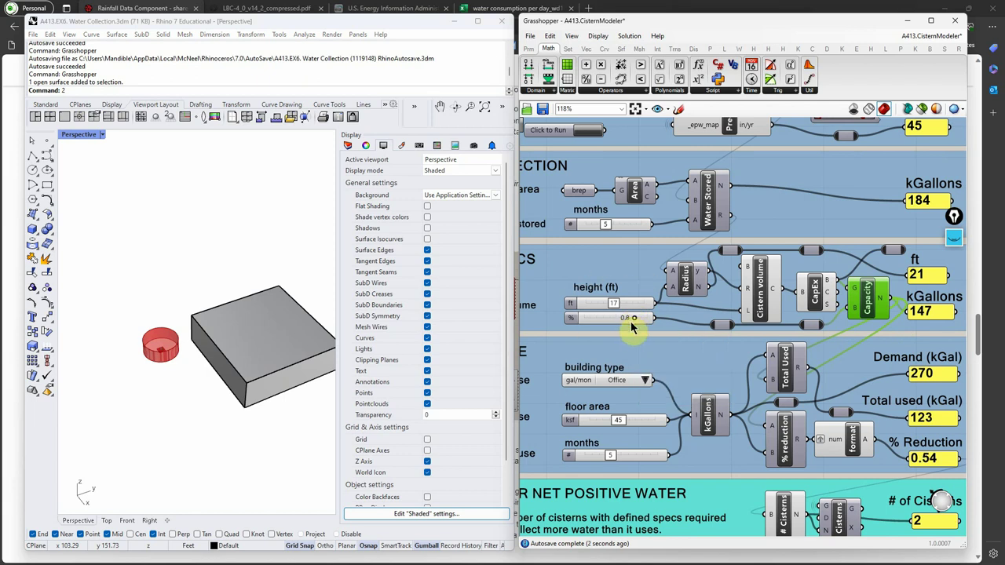
{"action": "left_click_drag", "start_coordinate": [634, 319], "coordinate": [639, 319]}
{"action": "scroll", "coordinate": [716, 320], "scroll_direction": "down", "scroll_amount": 3}
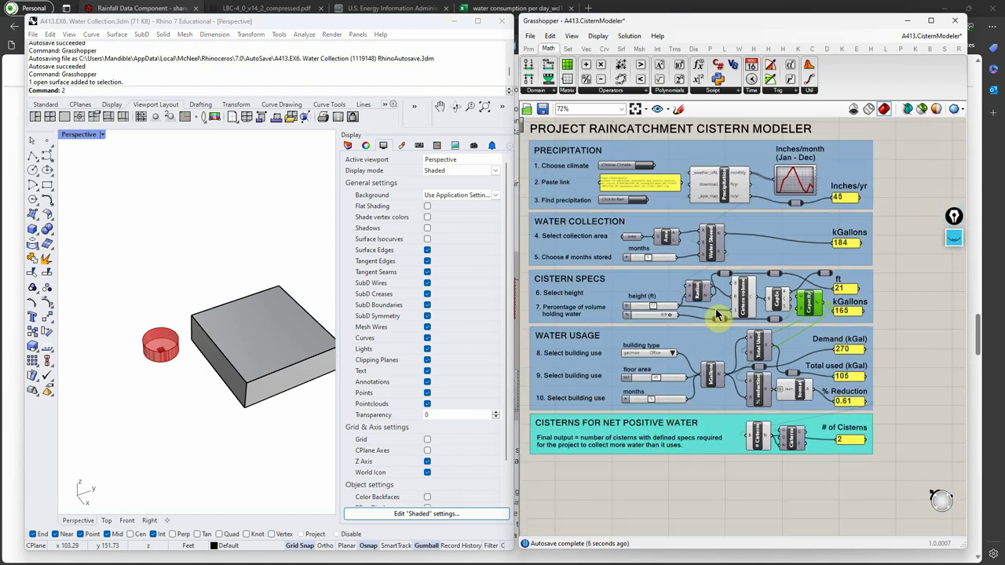
- Enlarge the Grasshopper window to full screen and examine the Water Usage section
{"action": "left_click", "coordinate": [931, 20]}
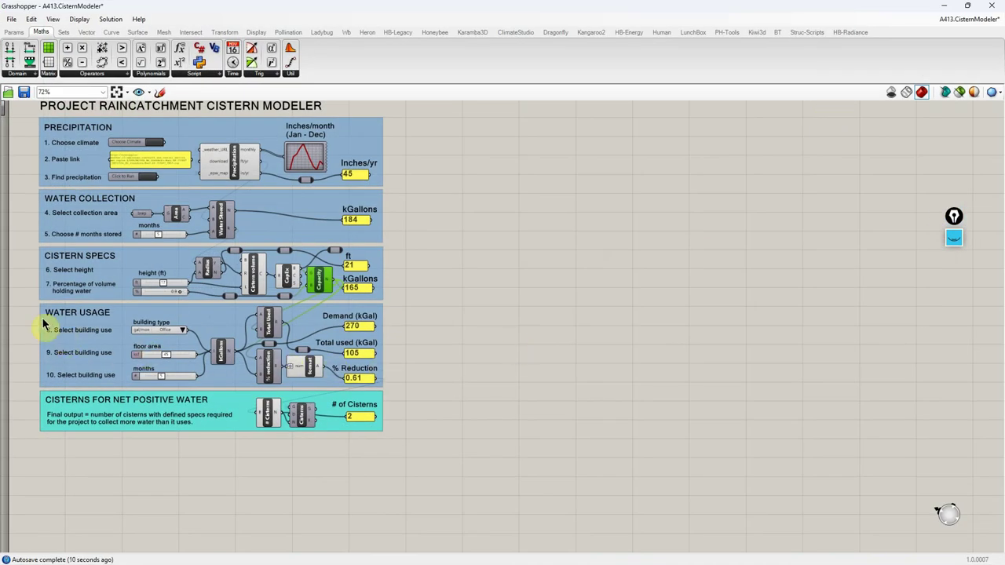
{"action": "scroll", "coordinate": [18, 336], "scroll_direction": "up", "scroll_amount": 1}
{"action": "scroll", "coordinate": [17, 336], "scroll_direction": "up", "scroll_amount": 3}
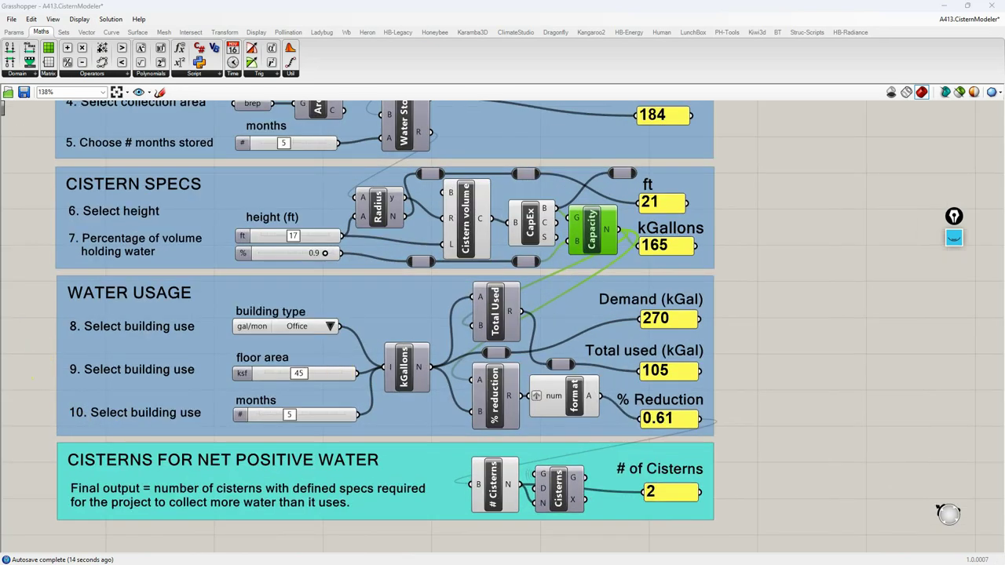
- Switch to the browser and examine the EIA page on how buildings were selected for the 2012 CBECS
{"action": "key", "text": "alt+Tab"}
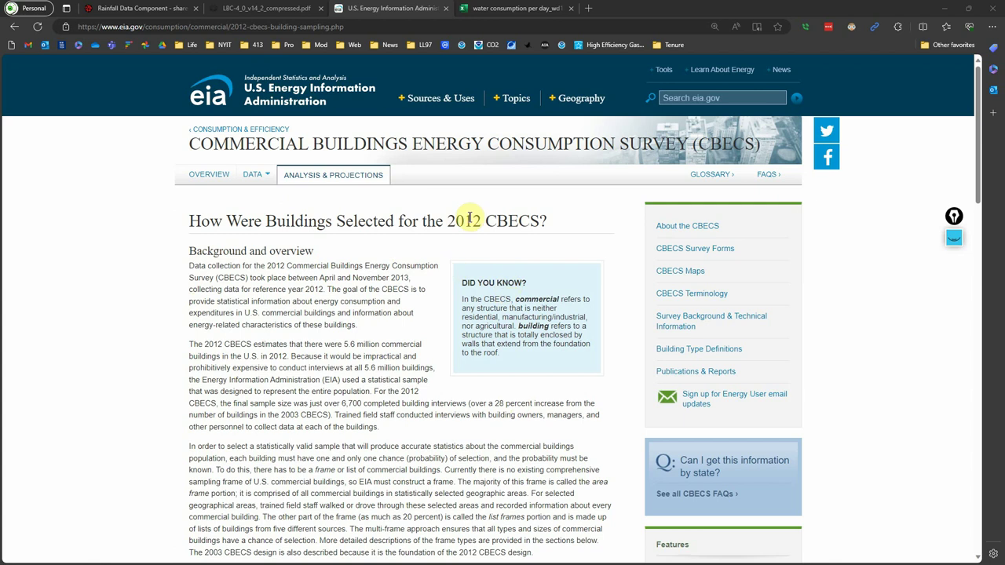
{"action": "left_click_drag", "start_coordinate": [449, 220], "coordinate": [540, 223]}
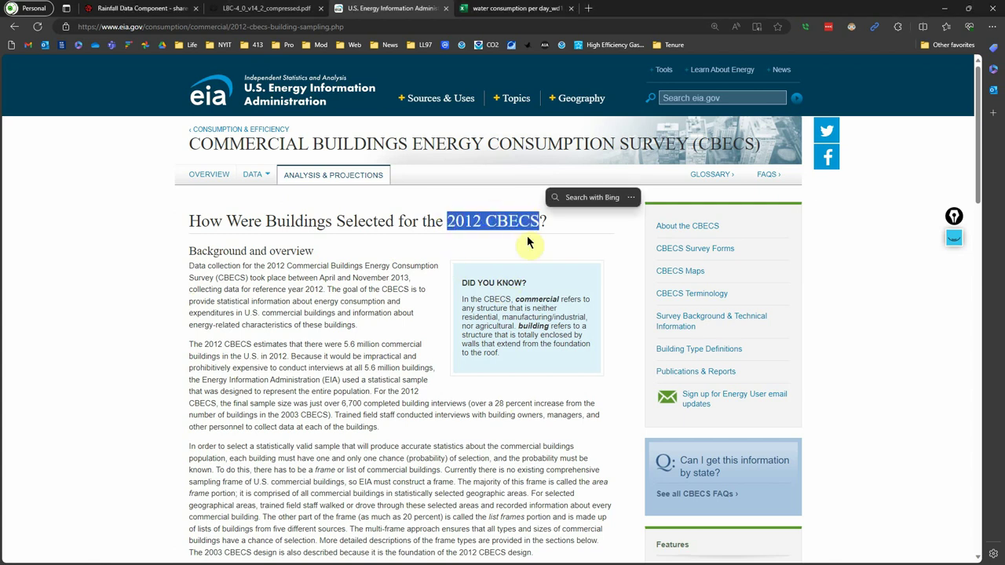
{"action": "left_click", "coordinate": [466, 252]}
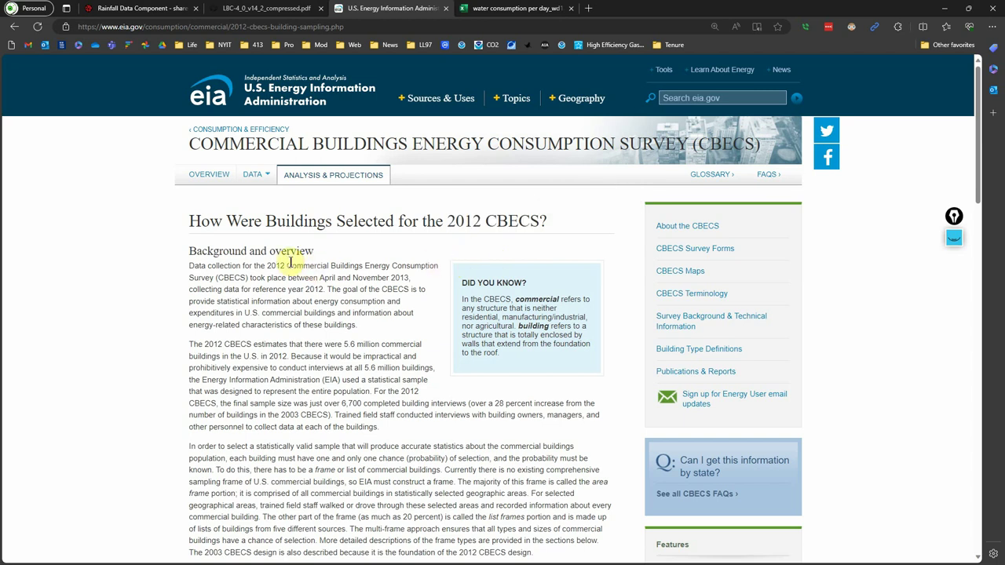
{"action": "left_click_drag", "start_coordinate": [287, 265], "coordinate": [460, 259]}
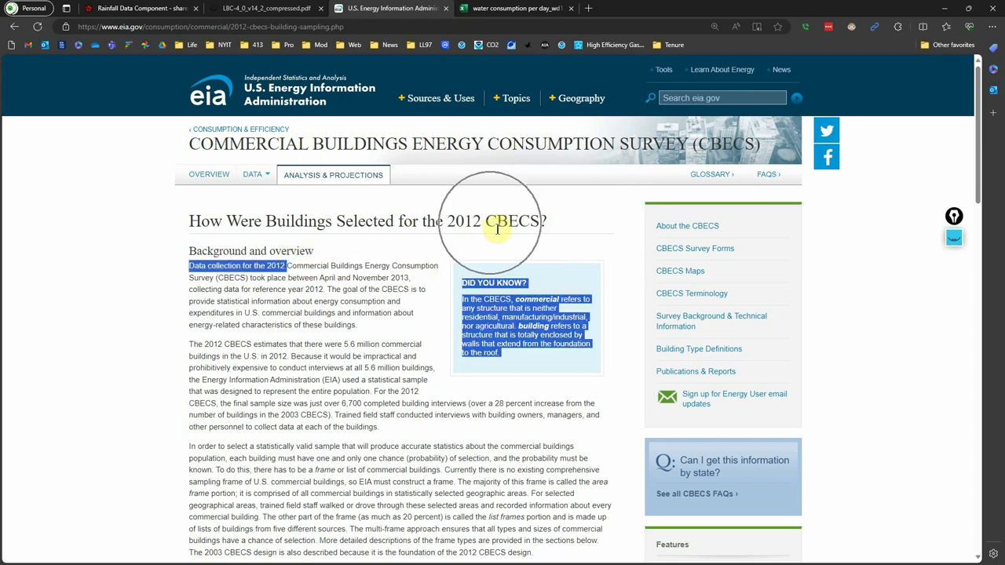
{"action": "left_click", "coordinate": [448, 249]}
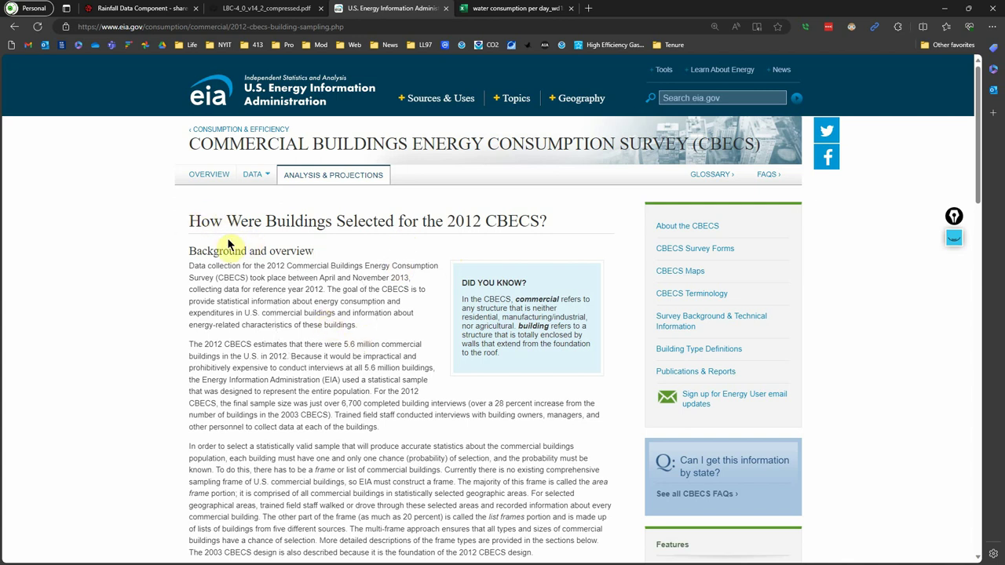
- Open the water consumption per day_wd1 workbook and examine its principal building activities and the heading for buildings over 200,000 square feet
{"action": "left_click", "coordinate": [503, 11]}
{"action": "scroll", "coordinate": [698, 283], "scroll_direction": "down", "scroll_amount": 2}
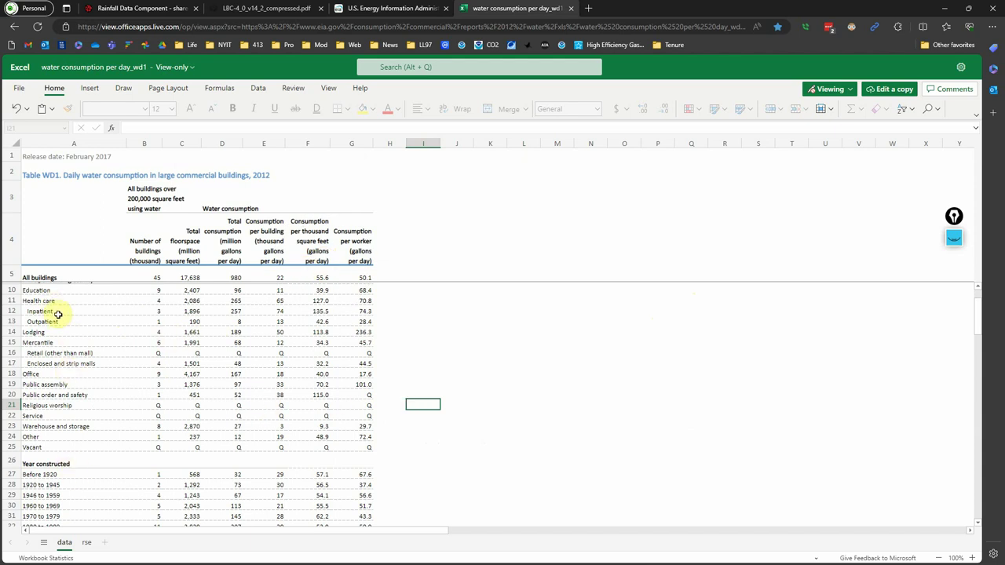
{"action": "scroll", "coordinate": [61, 314], "scroll_direction": "up", "scroll_amount": 2}
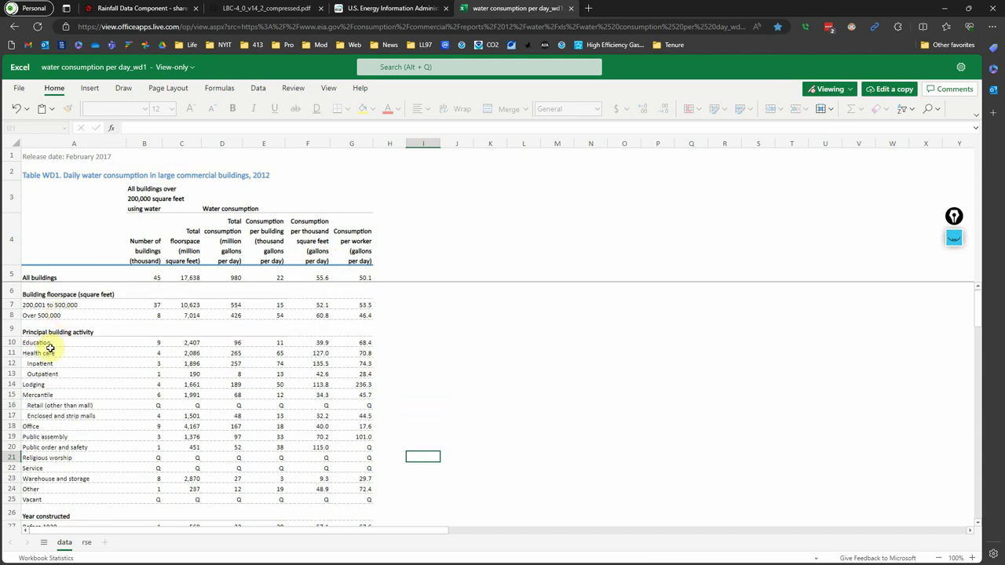
{"action": "left_click", "coordinate": [49, 343]}
{"action": "left_click", "coordinate": [49, 353]}
{"action": "left_click", "coordinate": [48, 374]}
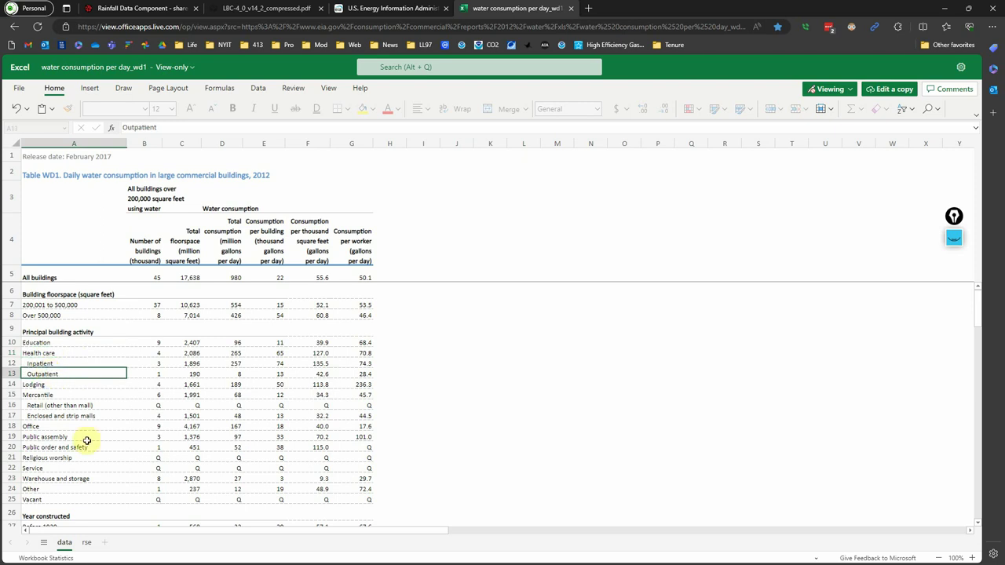
{"action": "left_click", "coordinate": [140, 200]}
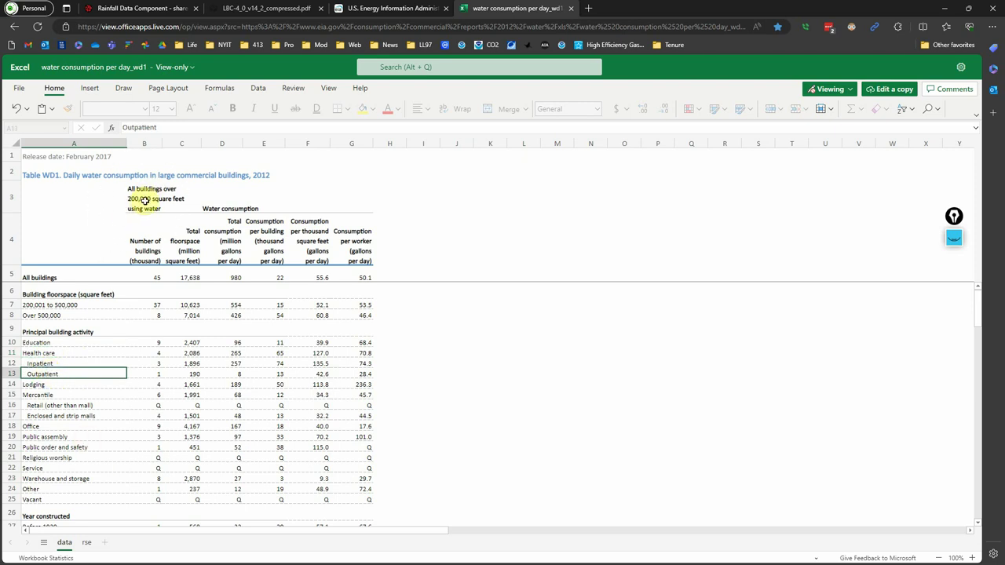
{"action": "left_click", "coordinate": [149, 200]}
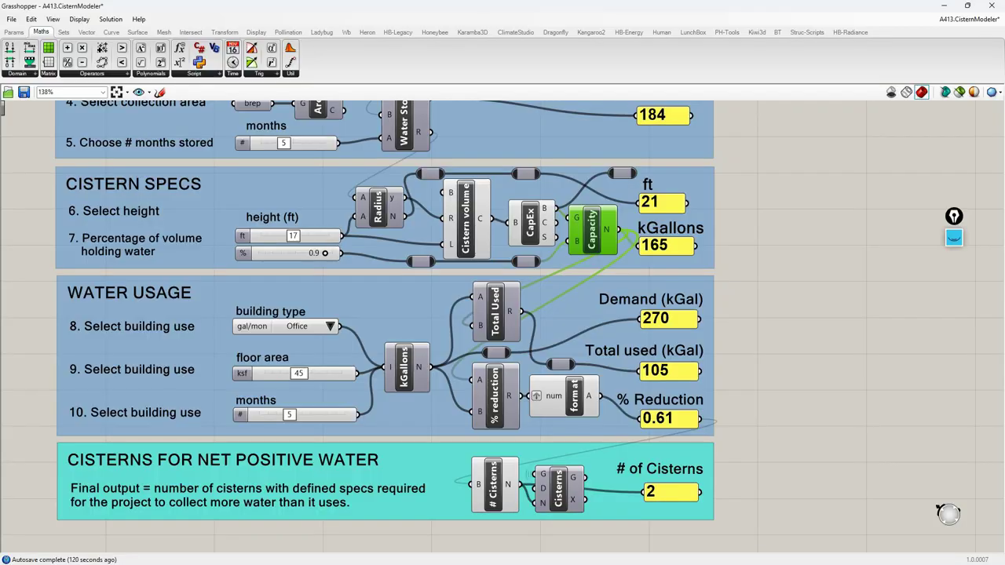
- Switch to Grasshopper and inspect the building type options and their monthly gallon constants in the value list
{"action": "left_click", "coordinate": [331, 327]}
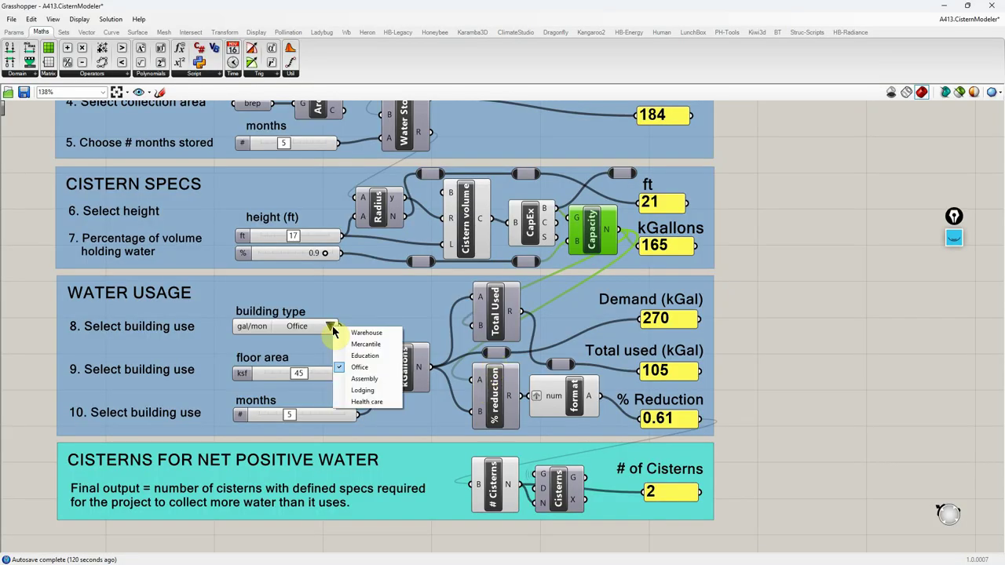
{"action": "left_click", "coordinate": [311, 333]}
{"action": "double_click", "coordinate": [308, 329]}
{"action": "left_click_drag", "start_coordinate": [298, 262], "coordinate": [484, 283]}
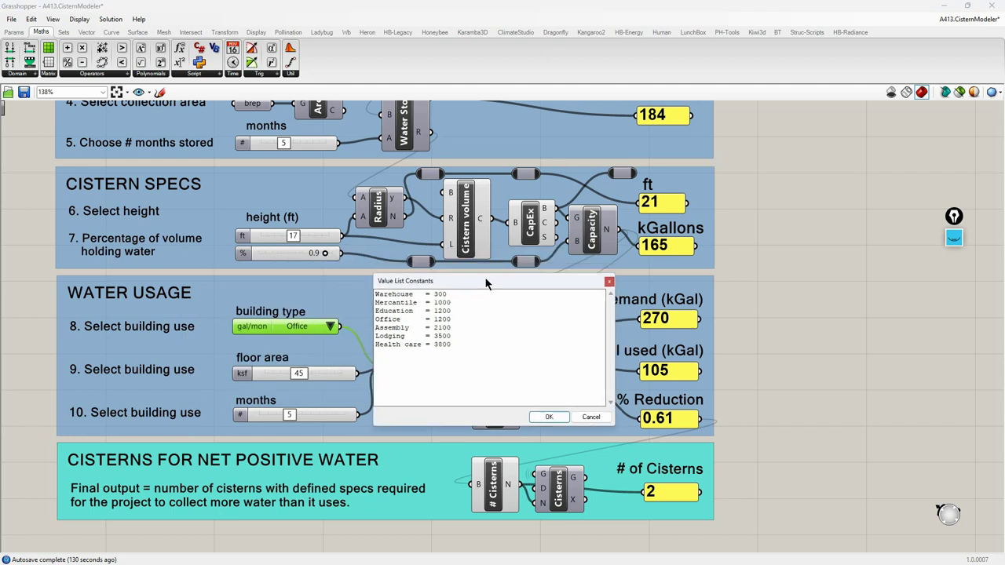
{"action": "left_click", "coordinate": [438, 295]}
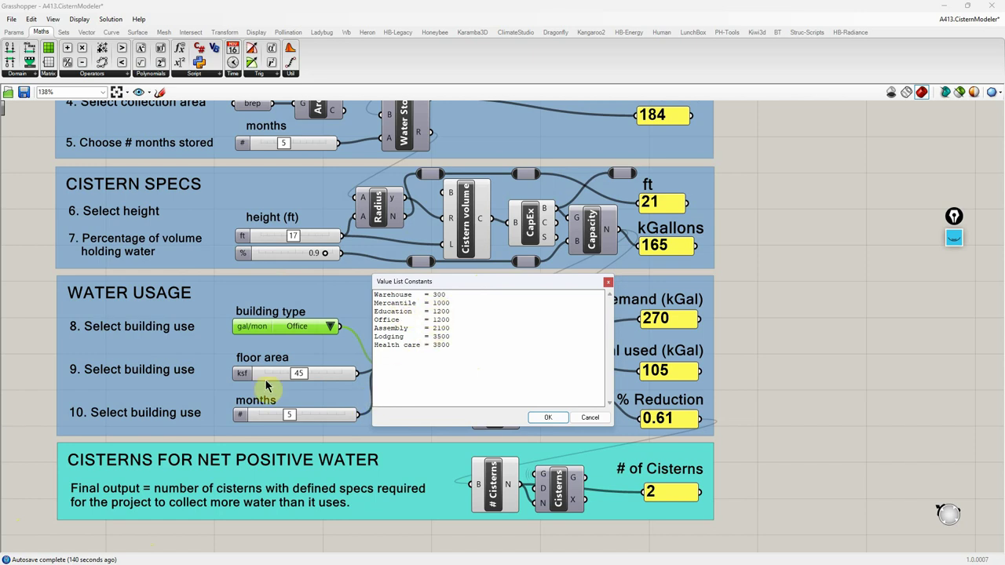
- Switch to the water consumption workbook in the browser and check Education's daily consumption per thousand square feet
{"action": "key", "text": "alt+Tab"}
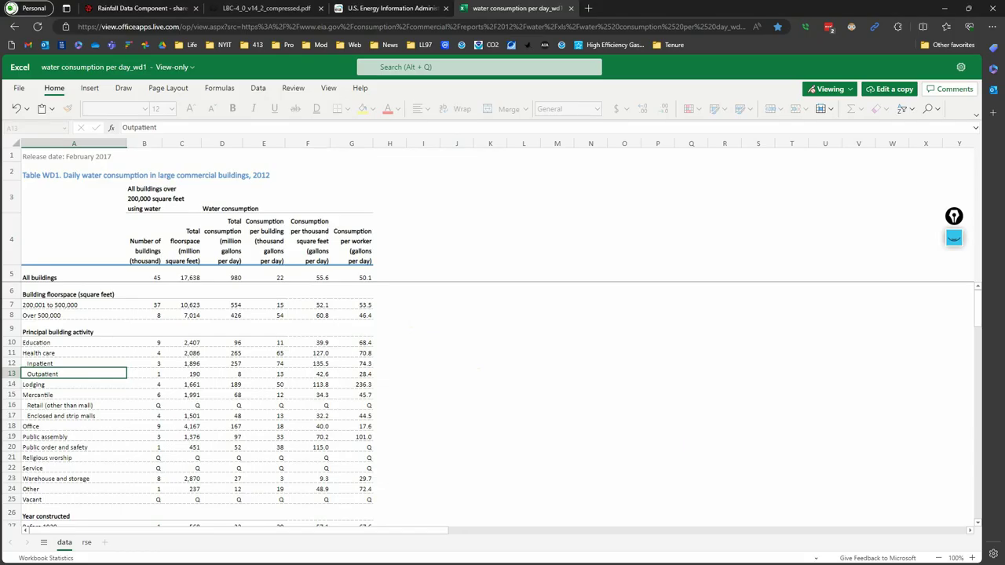
{"action": "left_click", "coordinate": [95, 342]}
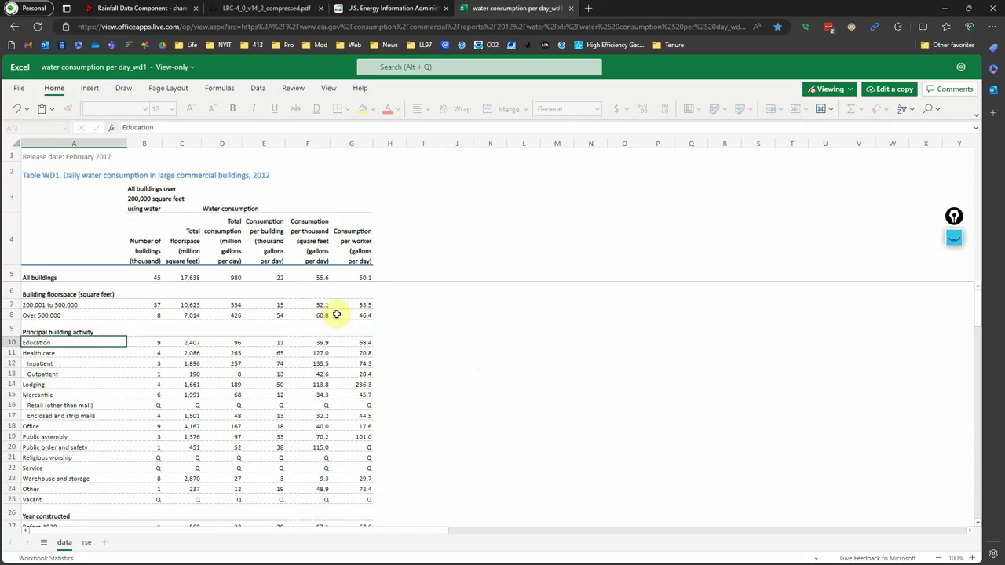
{"action": "key", "text": "ctrl"}
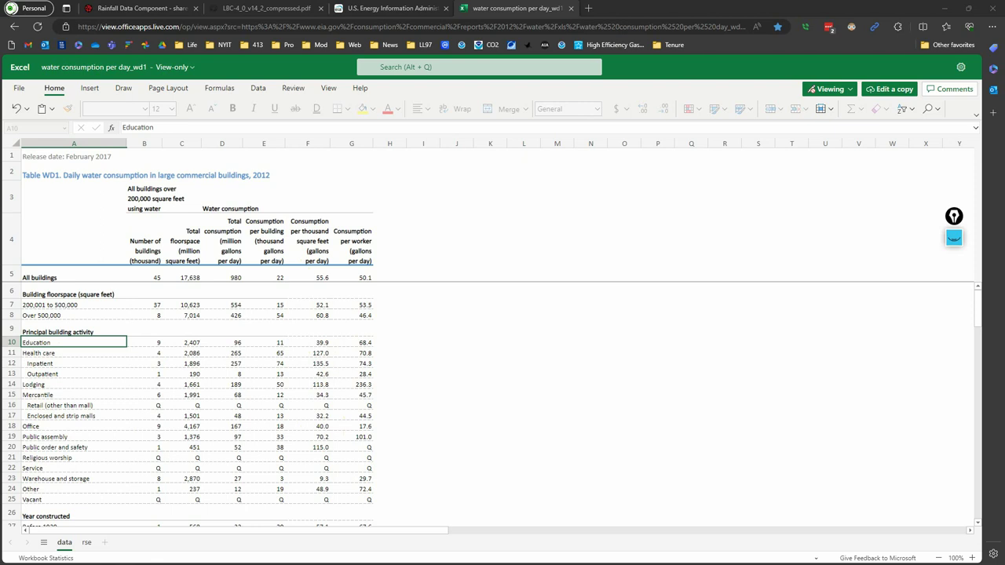
- Open Calculator and multiply 40 by 30 to convert the daily water use into a monthly figure
{"action": "key", "text": "XF86Calculator"}
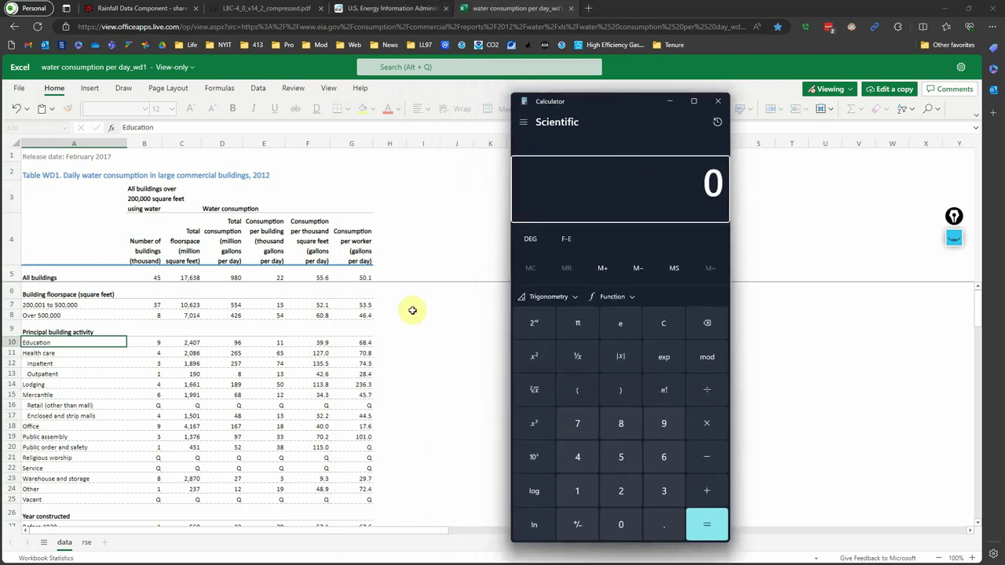
{"action": "left_click", "coordinate": [577, 457]}
{"action": "left_click", "coordinate": [620, 524]}
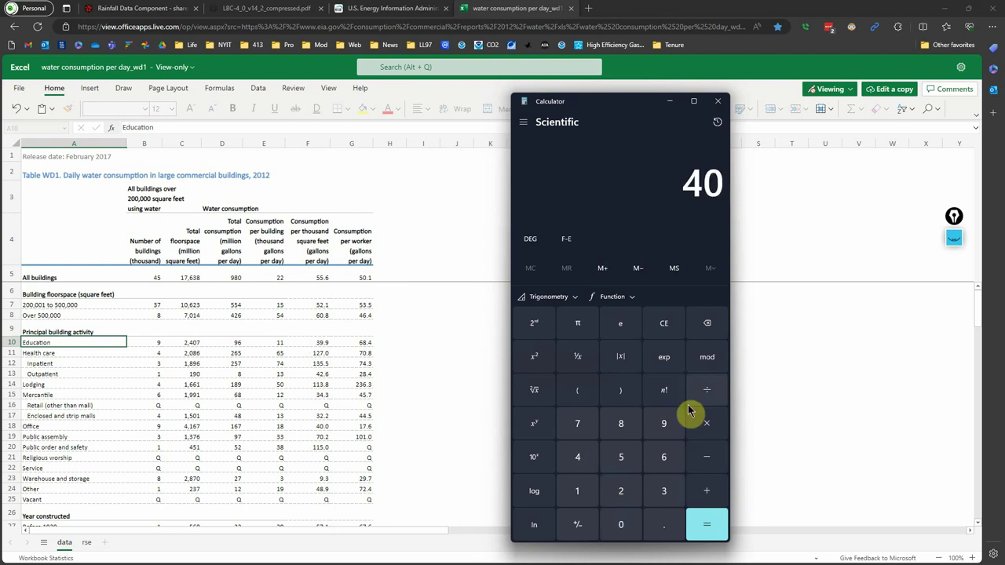
{"action": "left_click", "coordinate": [707, 423]}
{"action": "left_click", "coordinate": [663, 491]}
{"action": "left_click", "coordinate": [620, 525]}
{"action": "left_click", "coordinate": [708, 527]}
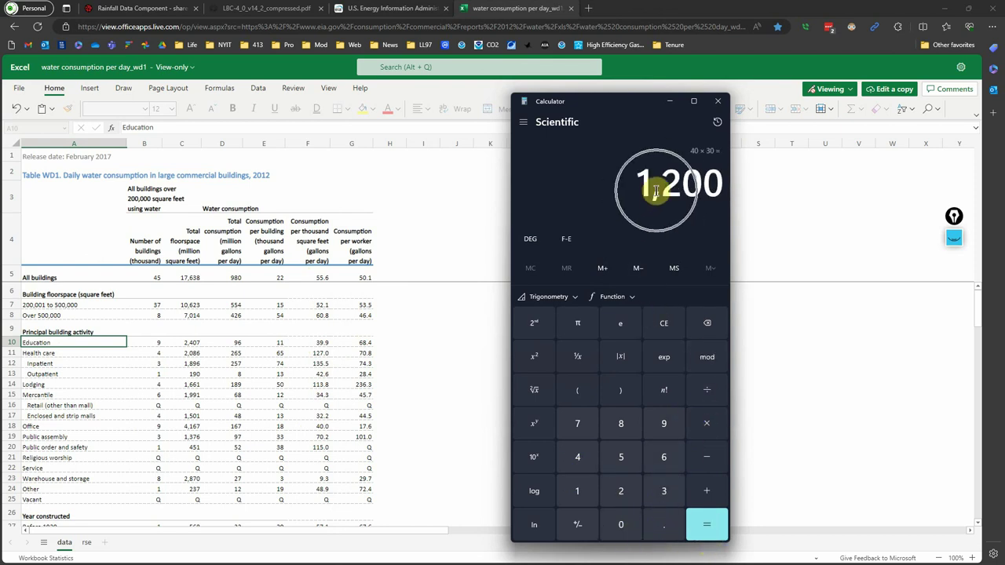
- Put Calculator away, return to Grasshopper and accept the building type's value list constants as they are
{"action": "left_click", "coordinate": [669, 101]}
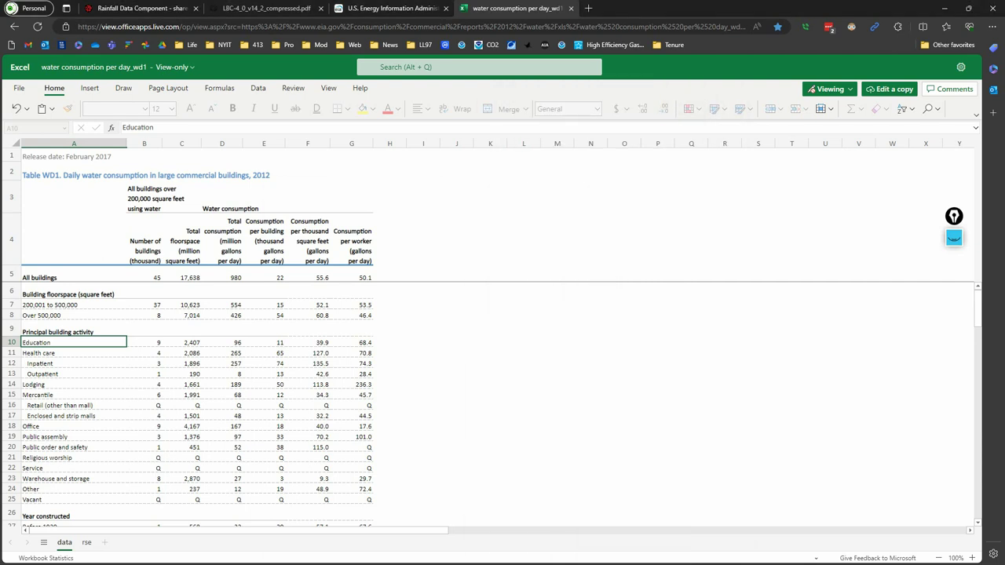
{"action": "key", "text": "alt+Tab"}
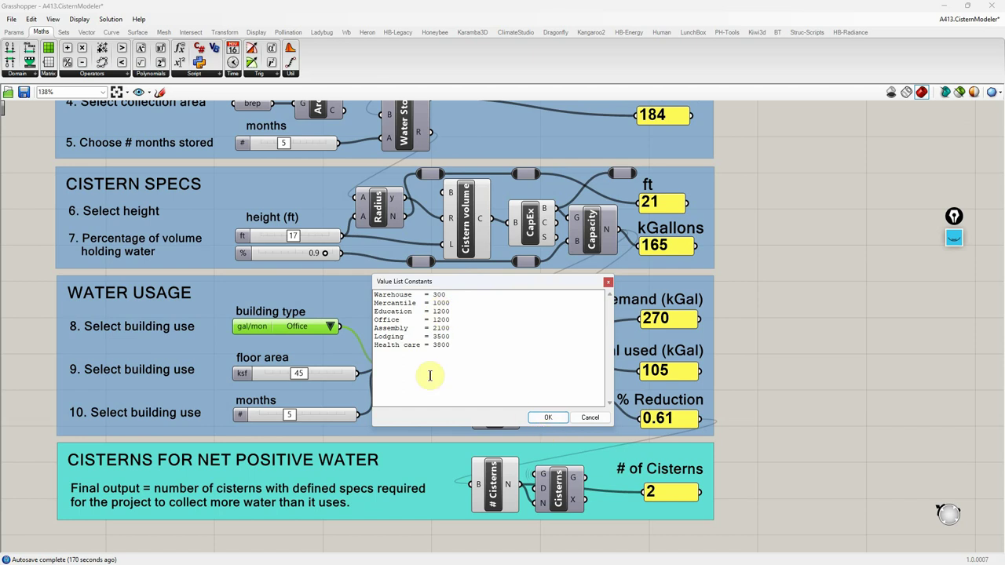
{"action": "left_click", "coordinate": [550, 417]}
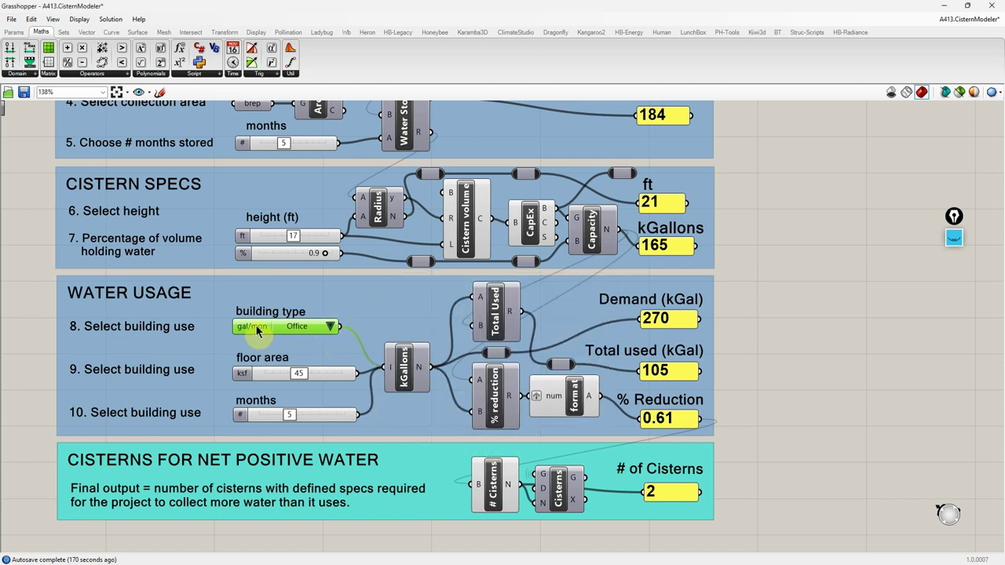
- Try Warehouse and Education as the building type to compare the water usage results, and set the building type back to Office
{"action": "left_click", "coordinate": [333, 329]}
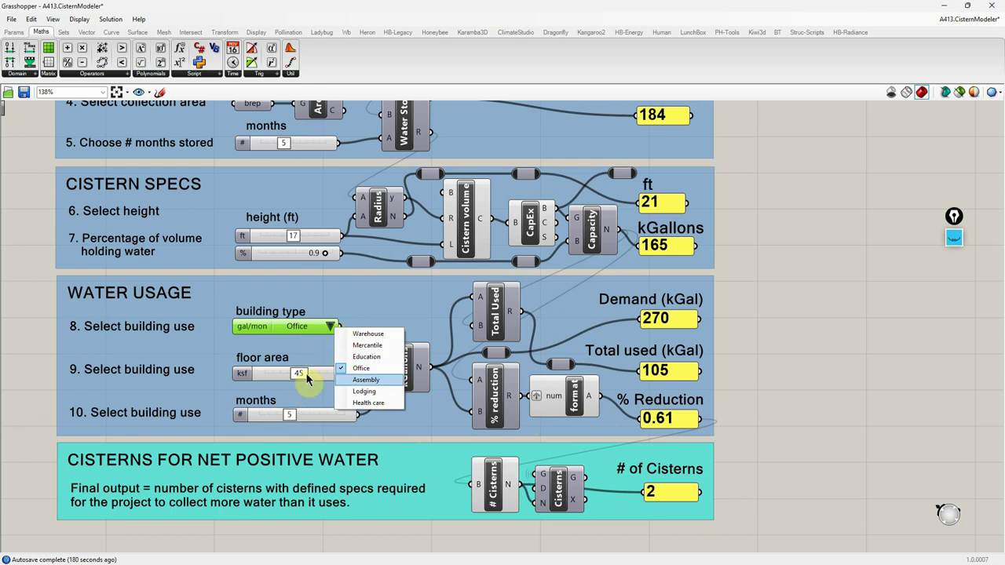
{"action": "left_click", "coordinate": [368, 334]}
{"action": "left_click", "coordinate": [330, 333]}
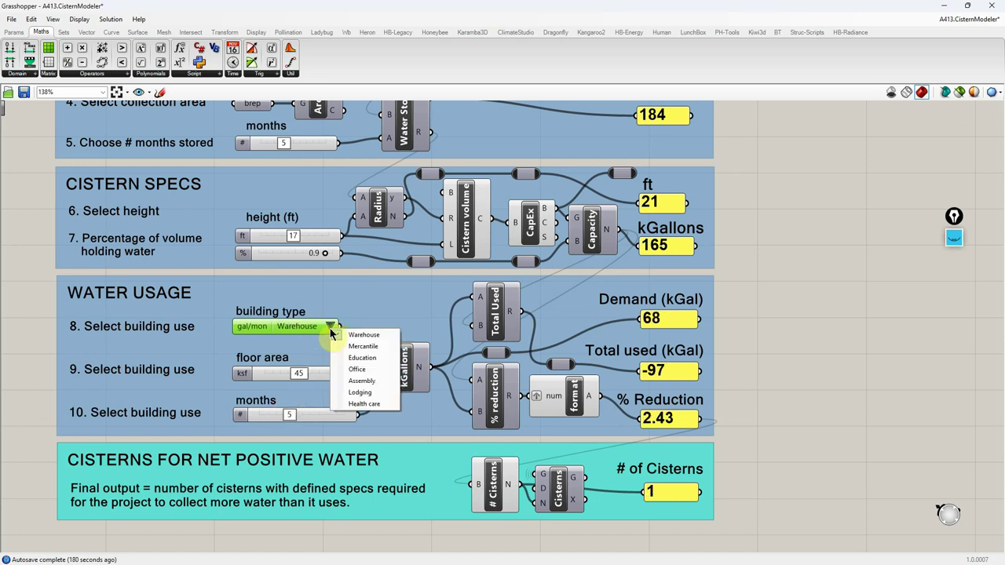
{"action": "left_click", "coordinate": [361, 360]}
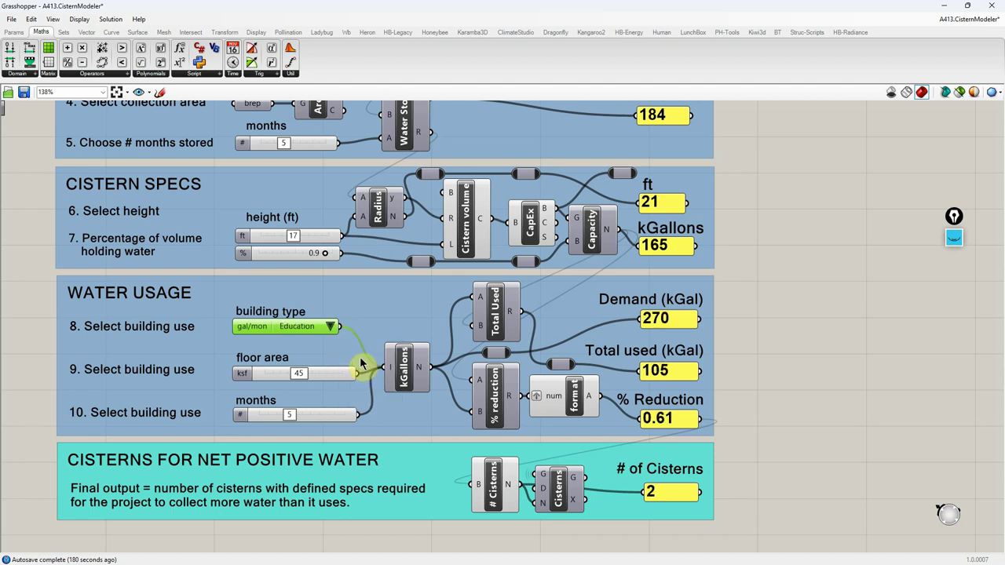
{"action": "left_click", "coordinate": [330, 328]}
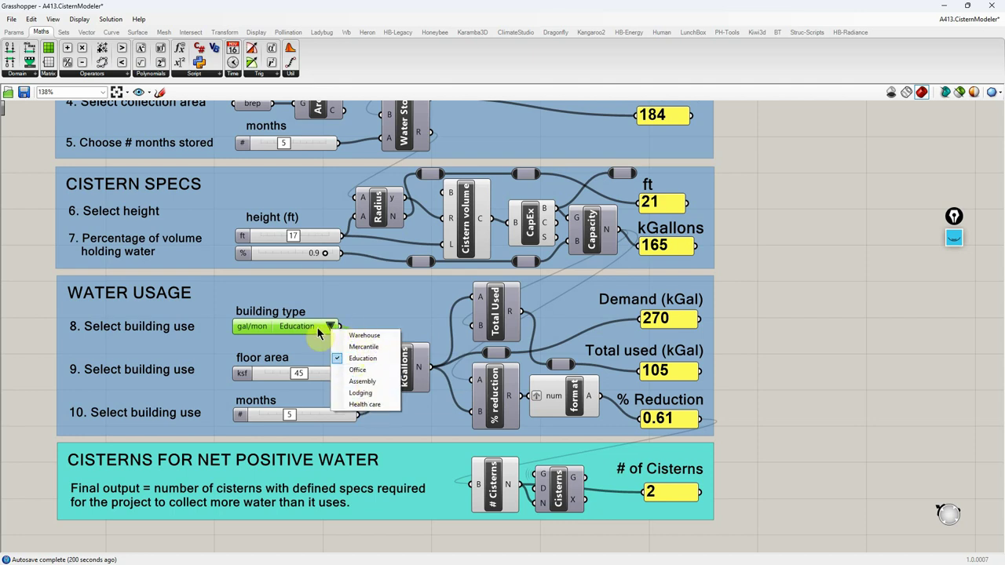
{"action": "left_click", "coordinate": [352, 307]}
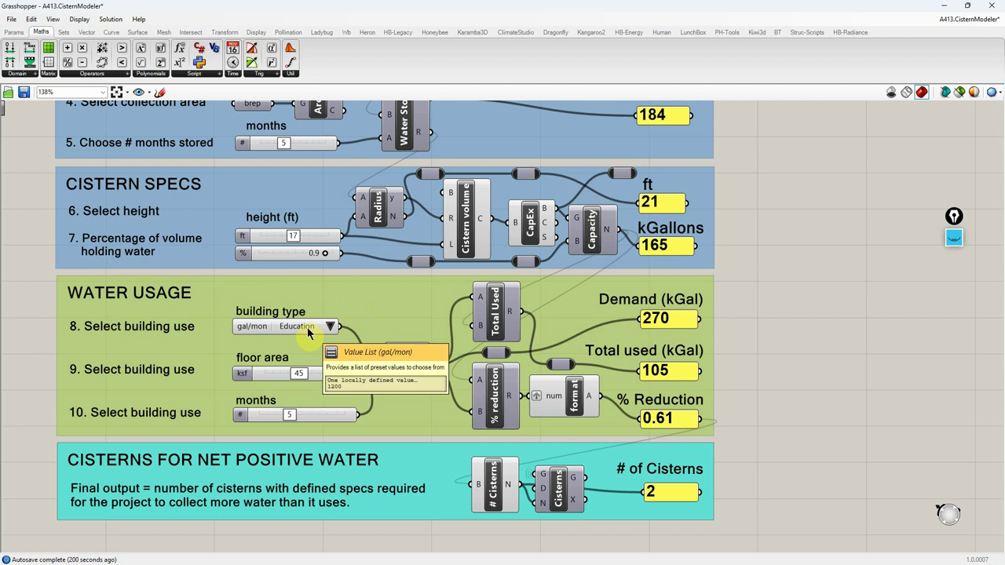
{"action": "left_click", "coordinate": [330, 326]}
{"action": "left_click", "coordinate": [365, 367]}
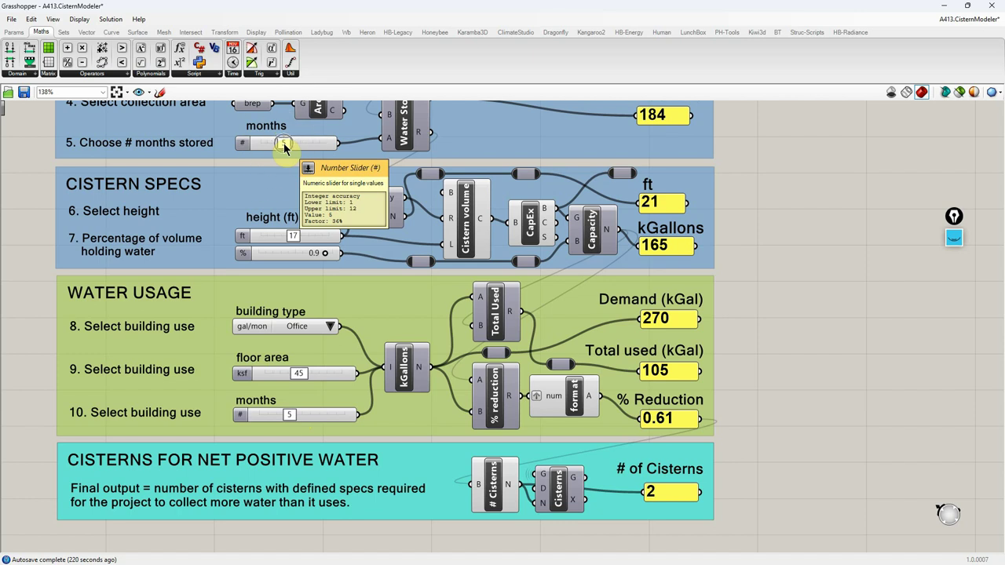
- Check the water usage months slider, examine the calculation inside the kGallons cluster, and return to the main definition
{"action": "scroll", "coordinate": [283, 197], "scroll_direction": "down", "scroll_amount": 3}
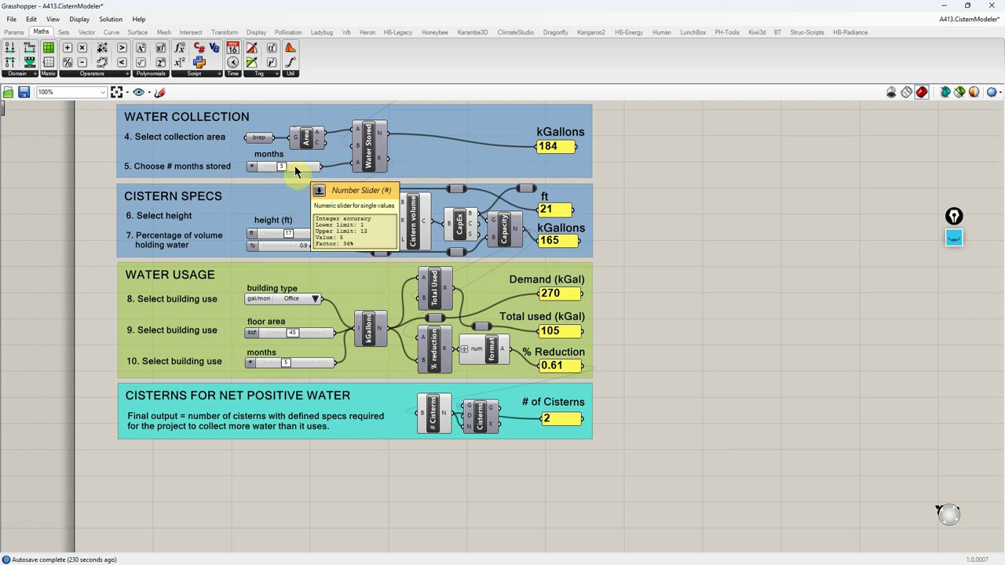
{"action": "left_click_drag", "start_coordinate": [290, 362], "coordinate": [285, 367]}
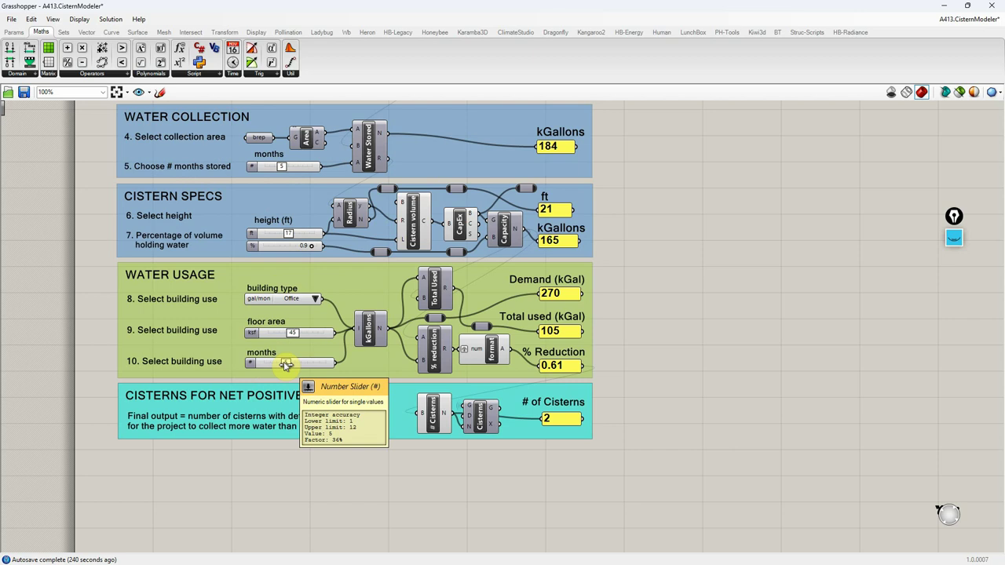
{"action": "left_click", "coordinate": [370, 328]}
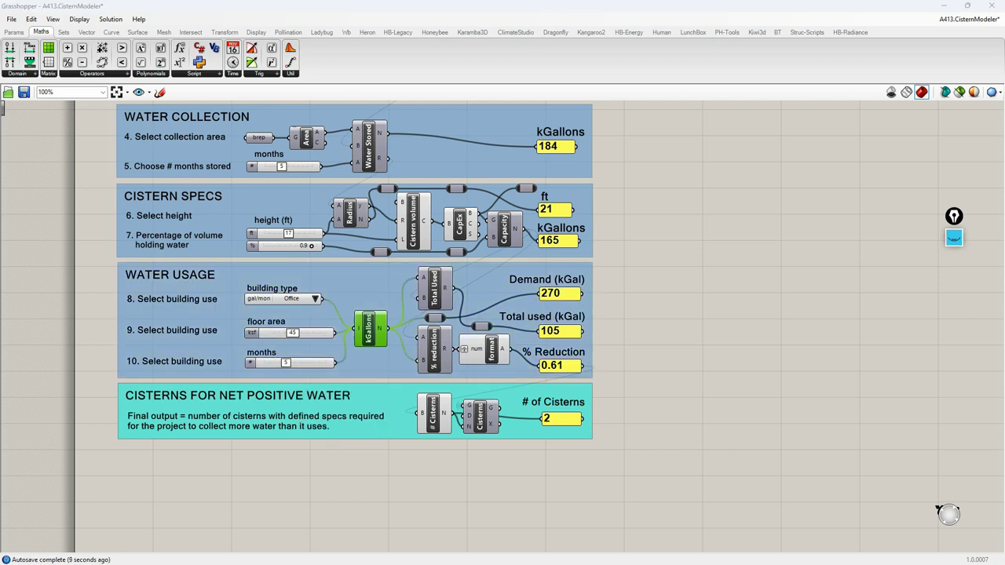
{"action": "left_click", "coordinate": [373, 333]}
{"action": "double_click", "coordinate": [372, 333]}
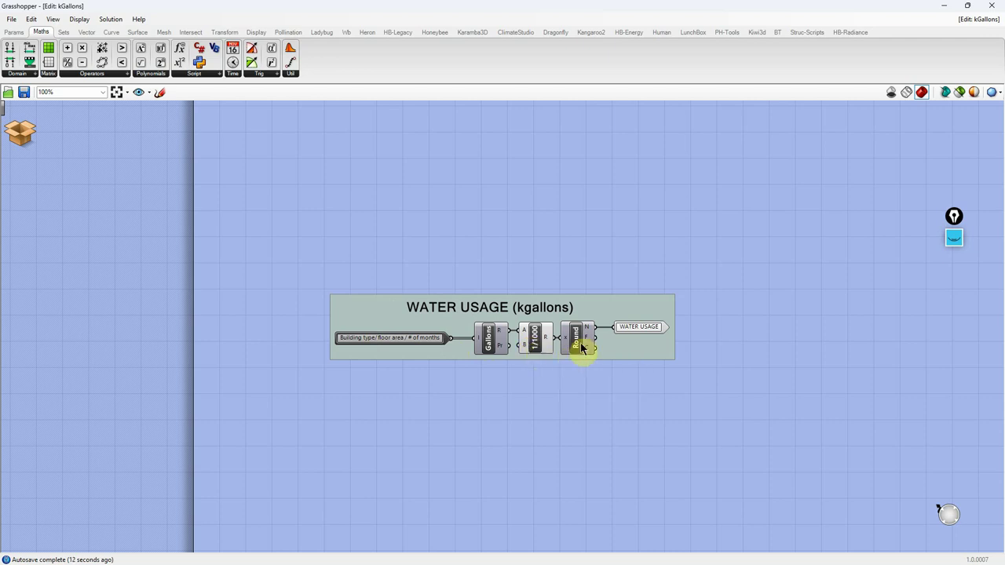
{"action": "left_click", "coordinate": [643, 332]}
{"action": "left_click", "coordinate": [530, 319]}
{"action": "left_click", "coordinate": [644, 333]}
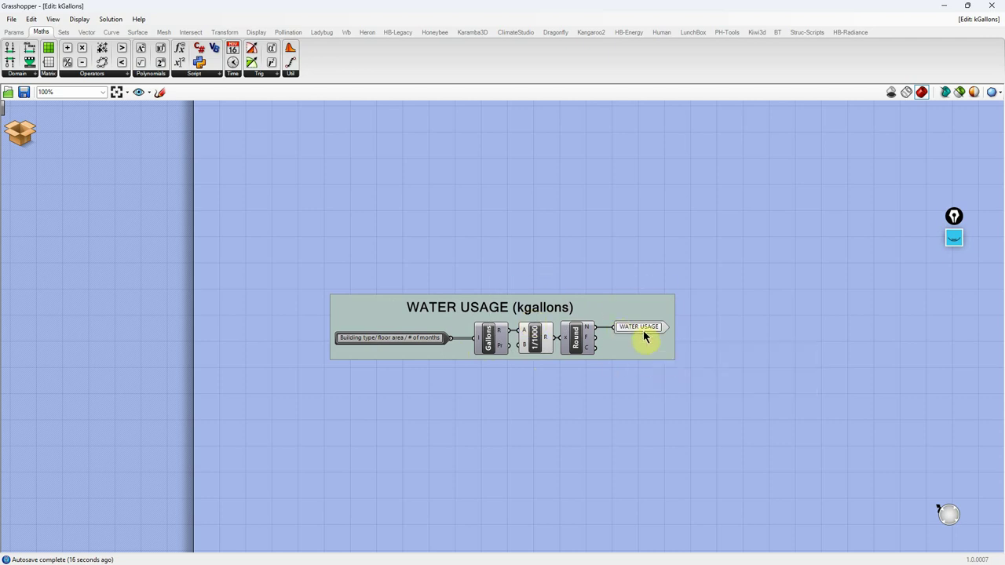
{"action": "left_click", "coordinate": [26, 149]}
{"action": "left_click", "coordinate": [32, 161]}
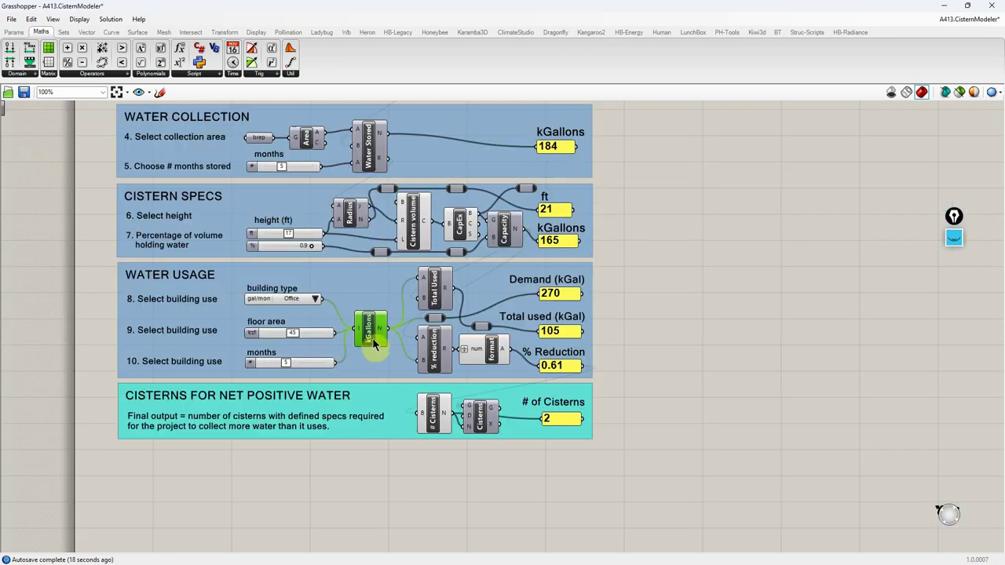
{"action": "mouse_move", "coordinate": [375, 338]}
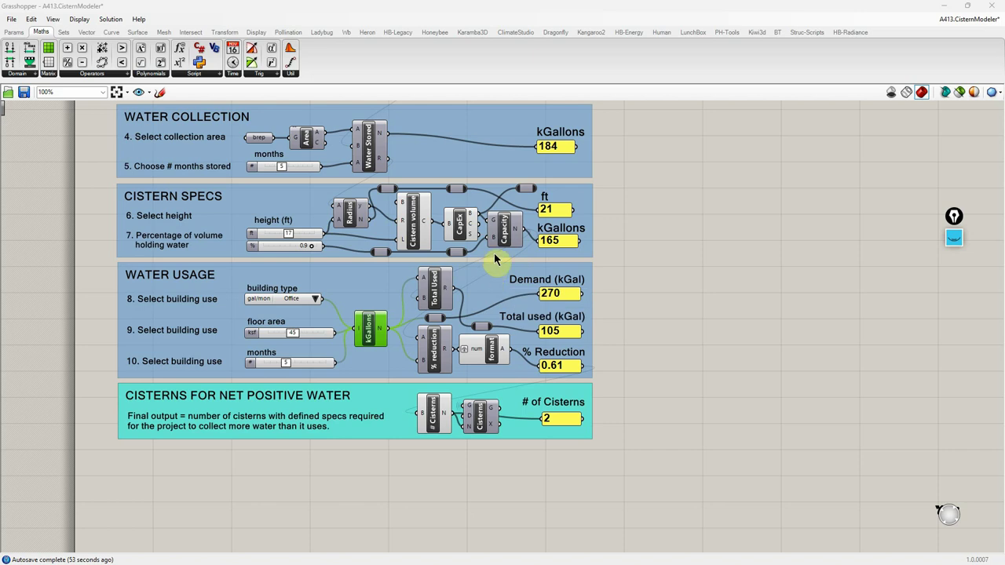
- Check the Capacity output's connections and the wire display options of the % reduction component's A input without changing them
{"action": "right_click", "coordinate": [522, 233]}
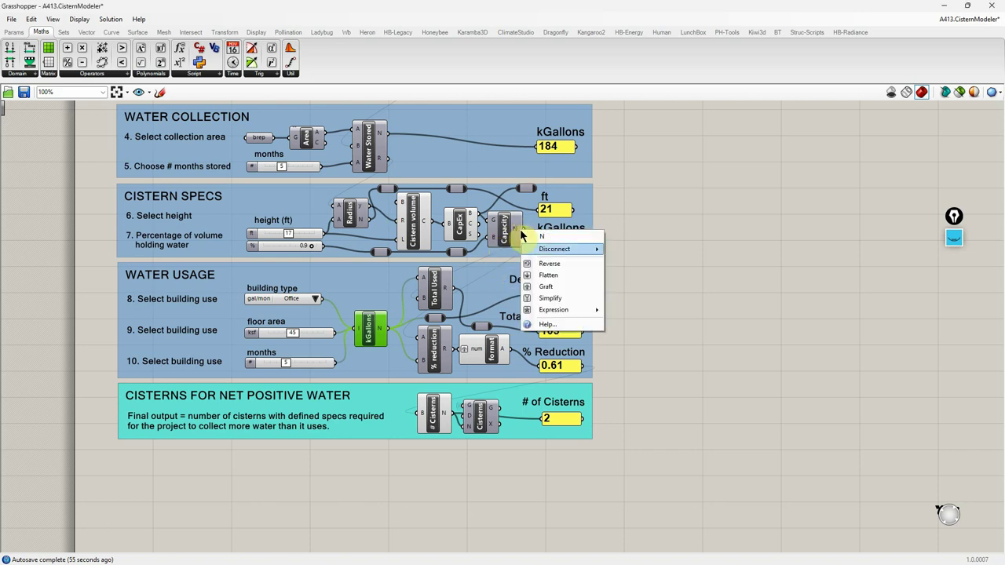
{"action": "mouse_move", "coordinate": [559, 256]}
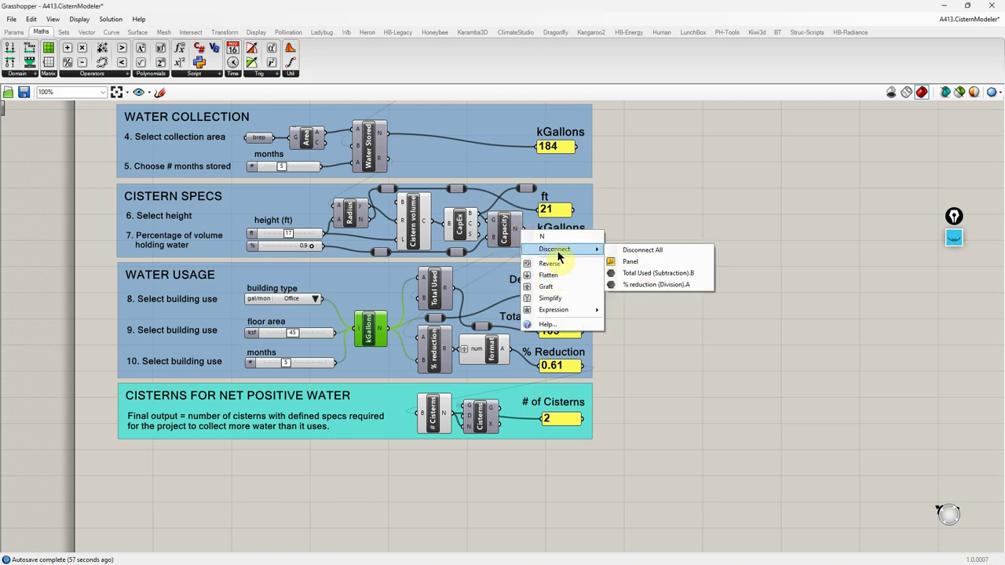
{"action": "right_click", "coordinate": [422, 343]}
{"action": "mouse_move", "coordinate": [461, 370]}
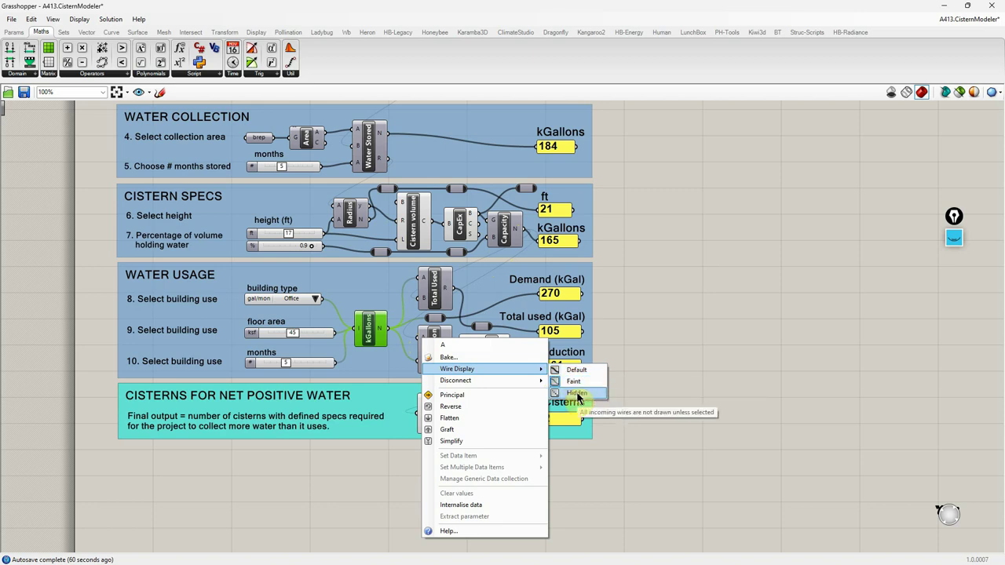
{"action": "left_click", "coordinate": [668, 343]}
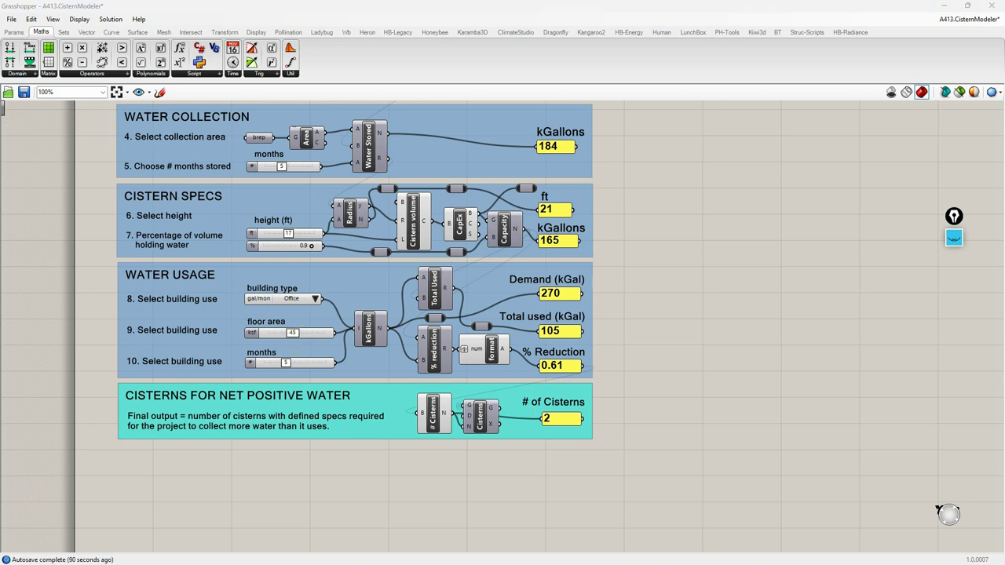
{"action": "key", "text": "alt+Tab"}
{"action": "right_click_drag", "start_coordinate": [498, 332], "coordinate": [444, 388]}
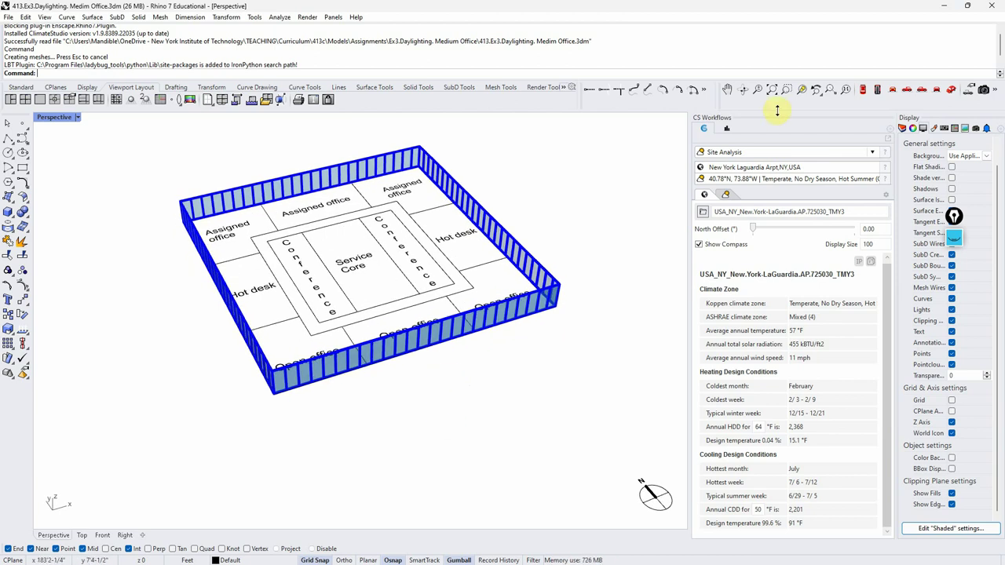
{"action": "left_click", "coordinate": [943, 5]}
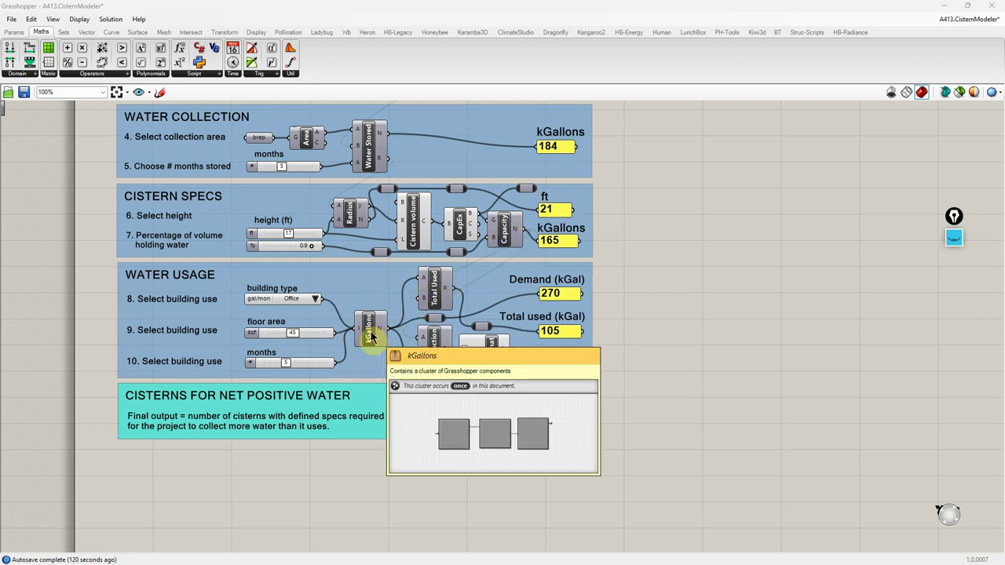
- Read the help description of the Total Used component and trace its inputs from kGallons and Capacity
{"action": "left_click", "coordinate": [433, 289]}
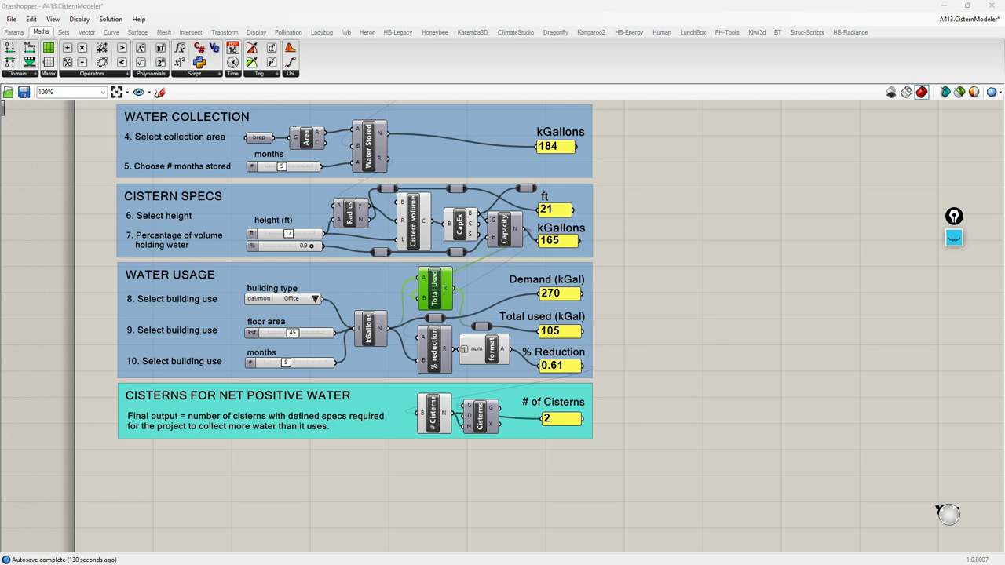
{"action": "right_click", "coordinate": [436, 290]}
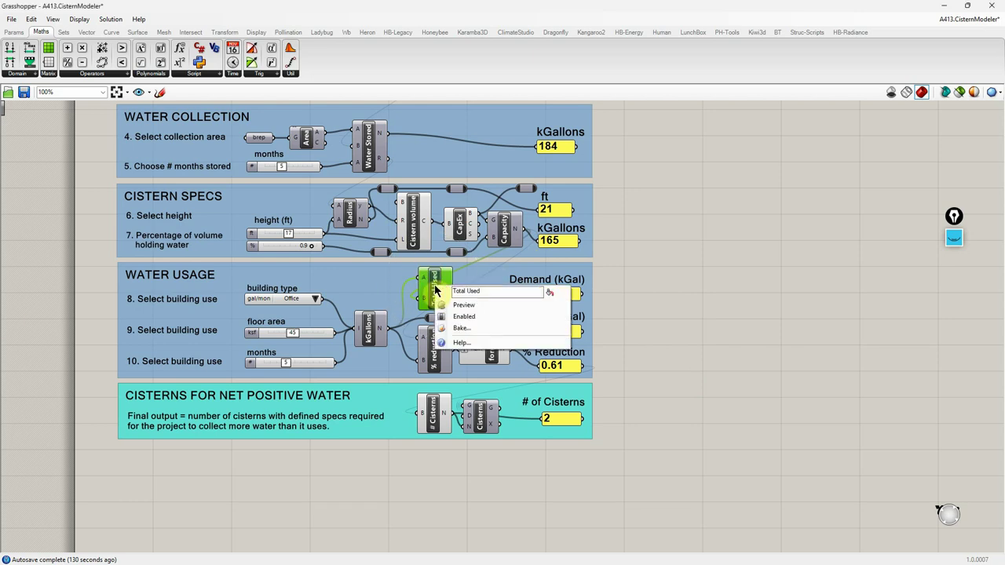
{"action": "left_click", "coordinate": [461, 342]}
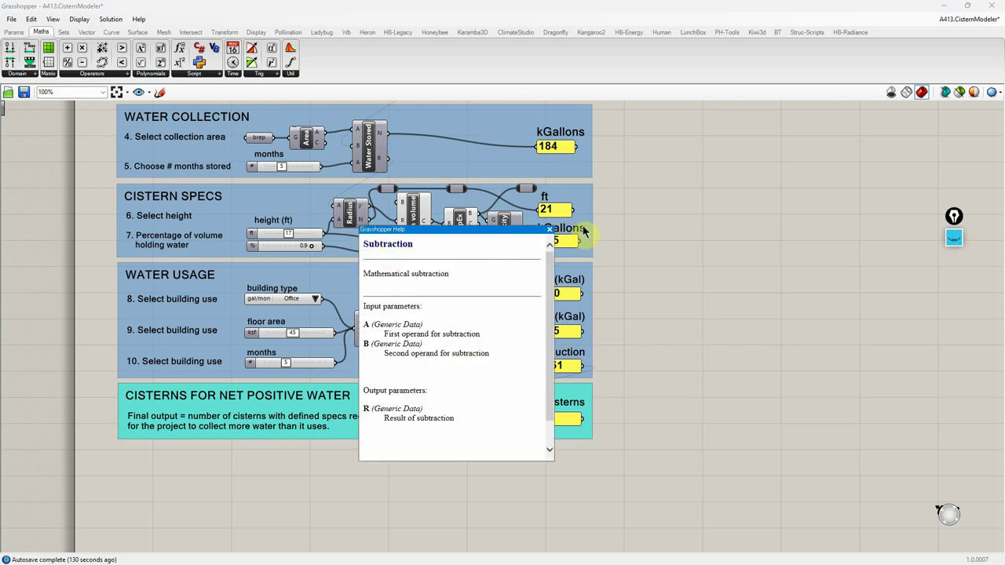
{"action": "left_click", "coordinate": [549, 230]}
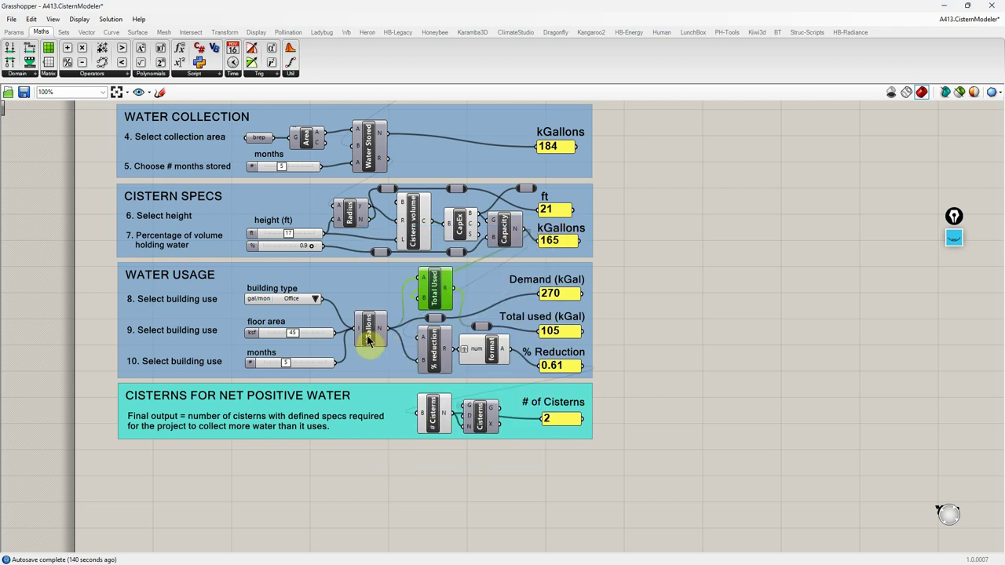
{"action": "mouse_move", "coordinate": [372, 338]}
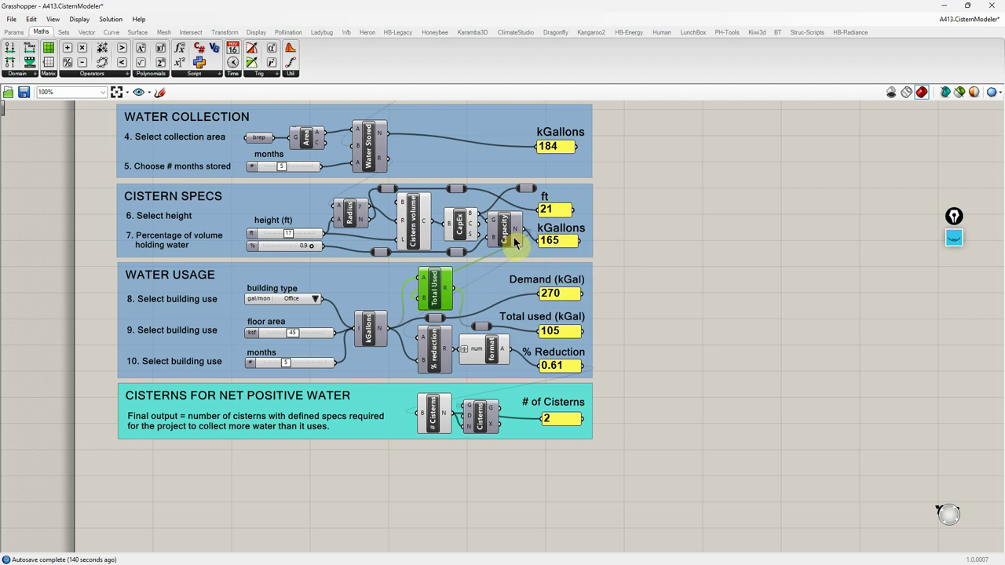
{"action": "mouse_move", "coordinate": [563, 336]}
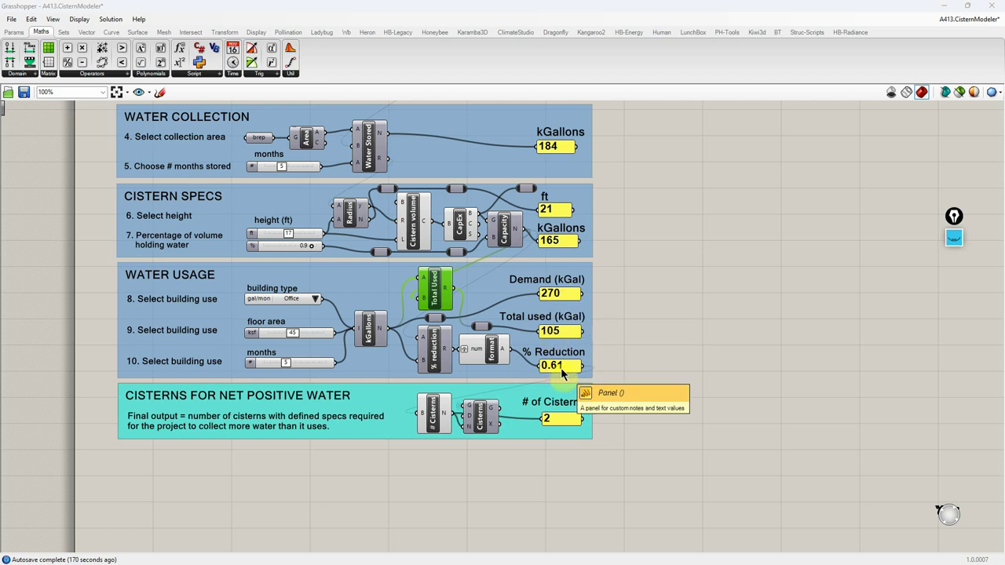
- Read the help description of the % reduction component, then close it and clear the selection
{"action": "left_click", "coordinate": [434, 357]}
{"action": "double_click", "coordinate": [434, 374]}
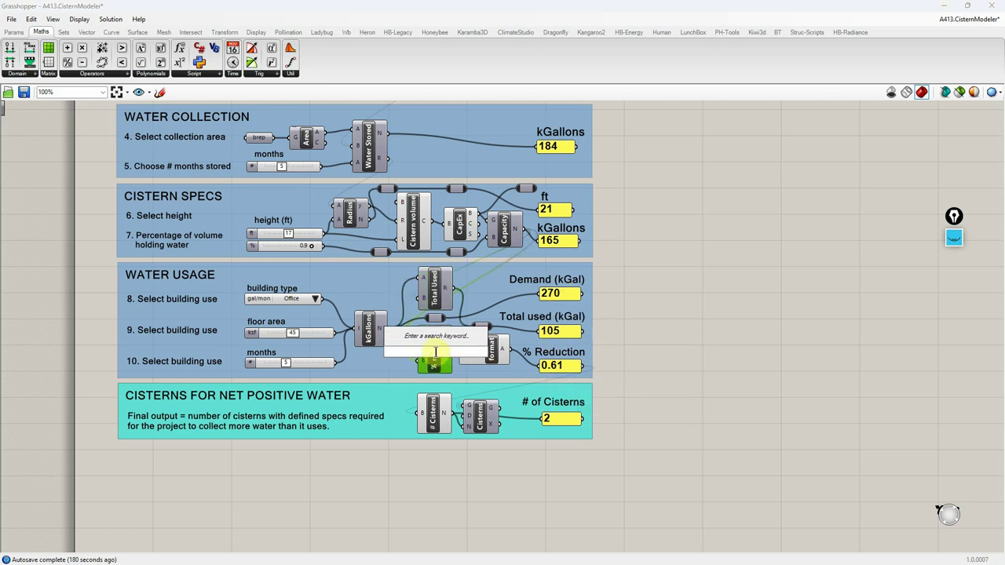
{"action": "right_click", "coordinate": [436, 364]}
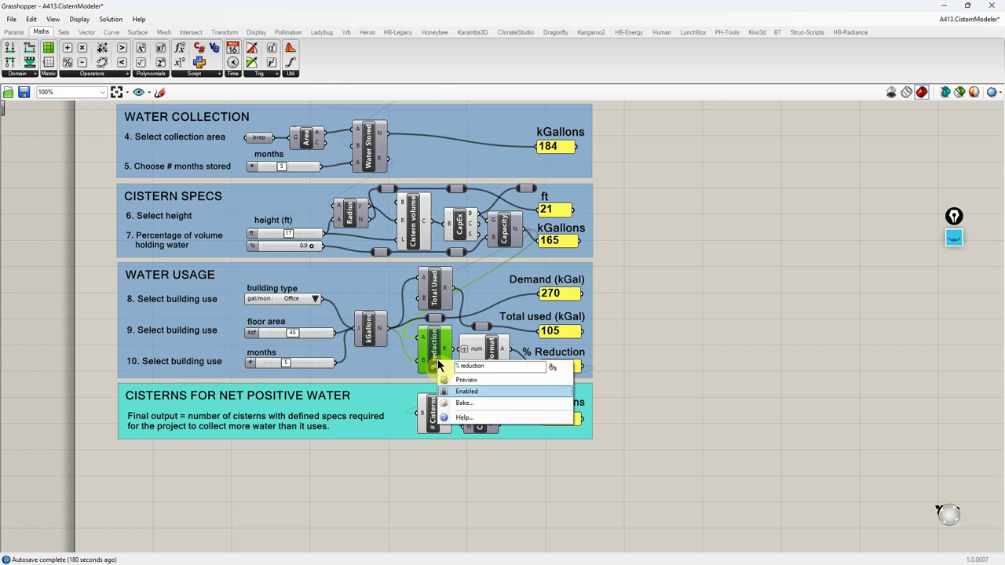
{"action": "left_click", "coordinate": [464, 417]}
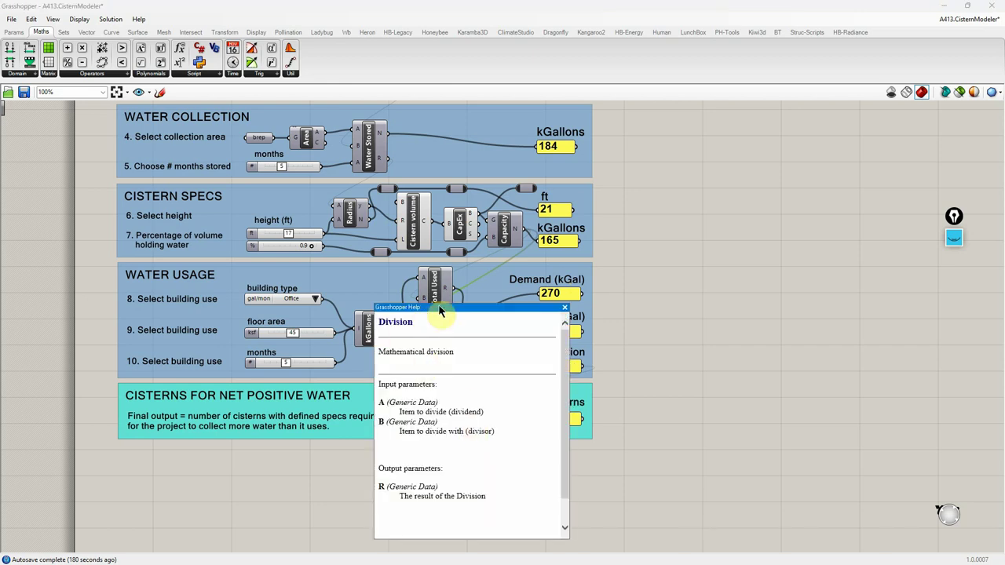
{"action": "left_click_drag", "start_coordinate": [440, 308], "coordinate": [734, 261]}
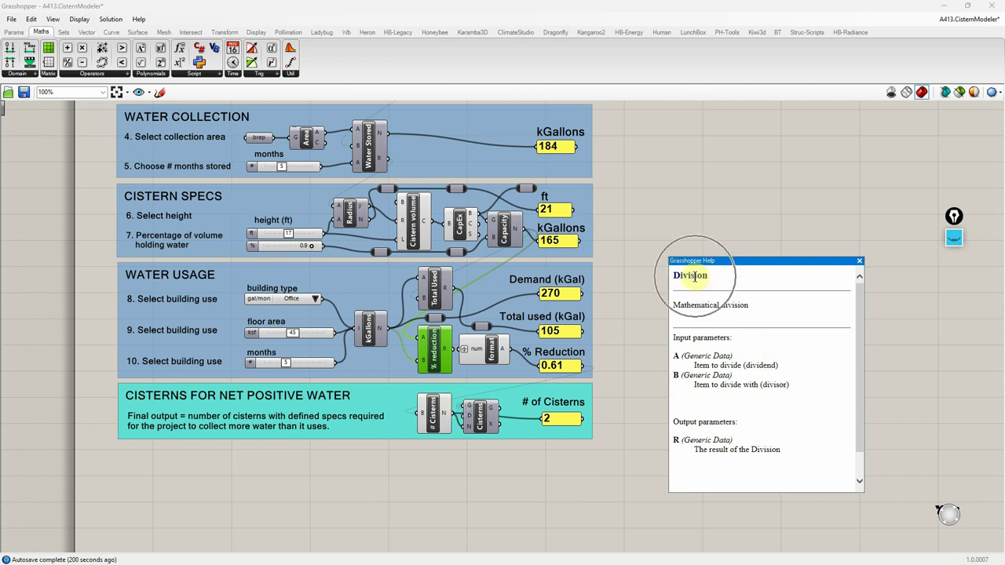
{"action": "left_click", "coordinate": [859, 261]}
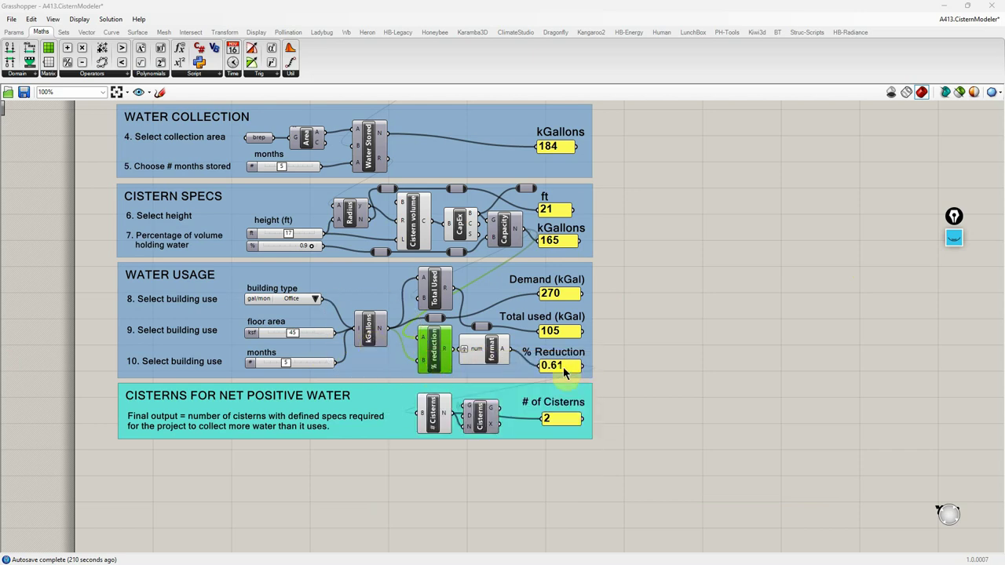
{"action": "key", "text": "Escape"}
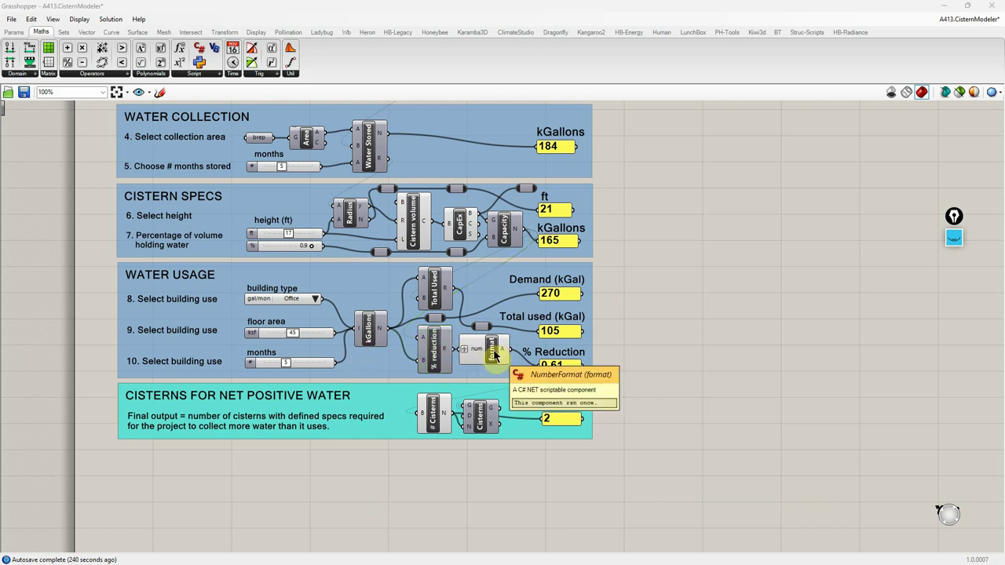
- Trace the % Reduction panel's connection to # Cisterns and open that cluster to examine how the number of cisterns is calculated
{"action": "left_click", "coordinate": [549, 371]}
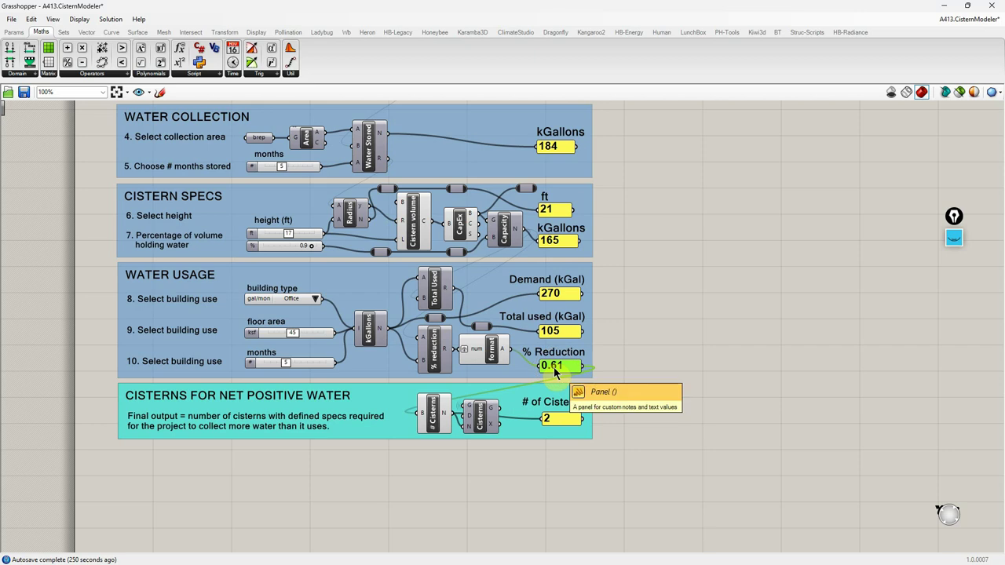
{"action": "left_click", "coordinate": [691, 344]}
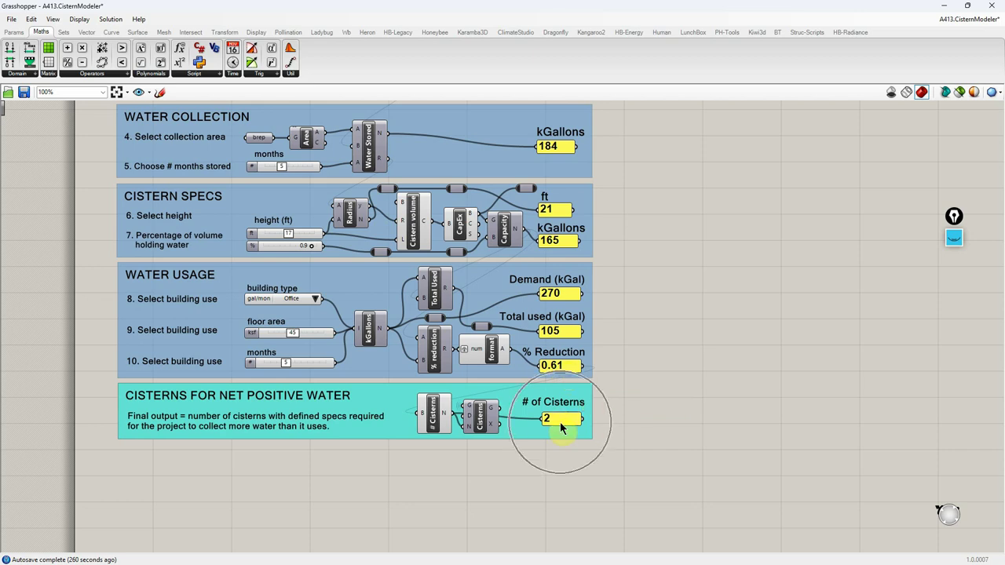
{"action": "double_click", "coordinate": [433, 412]}
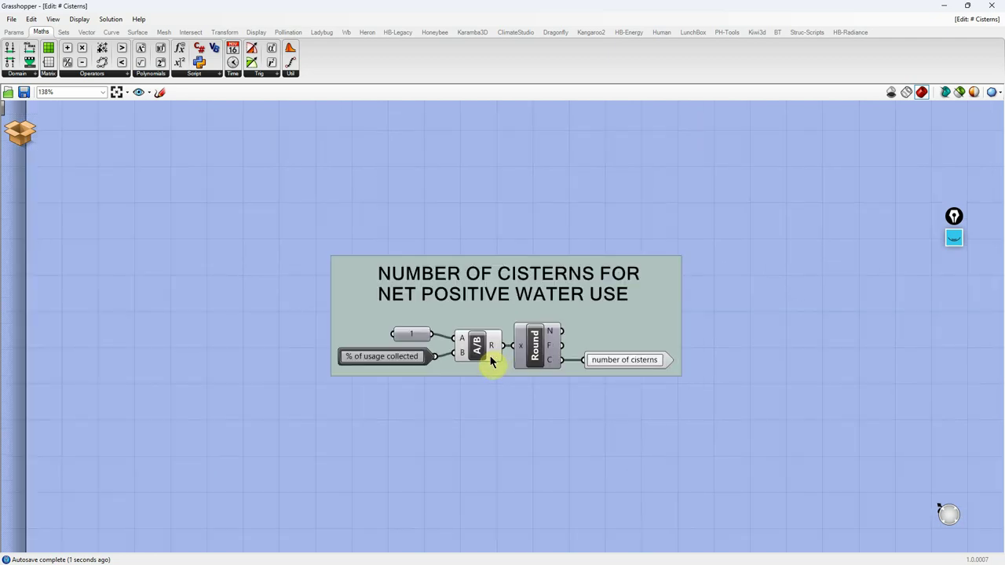
{"action": "scroll", "coordinate": [491, 361], "scroll_direction": "up", "scroll_amount": 3}
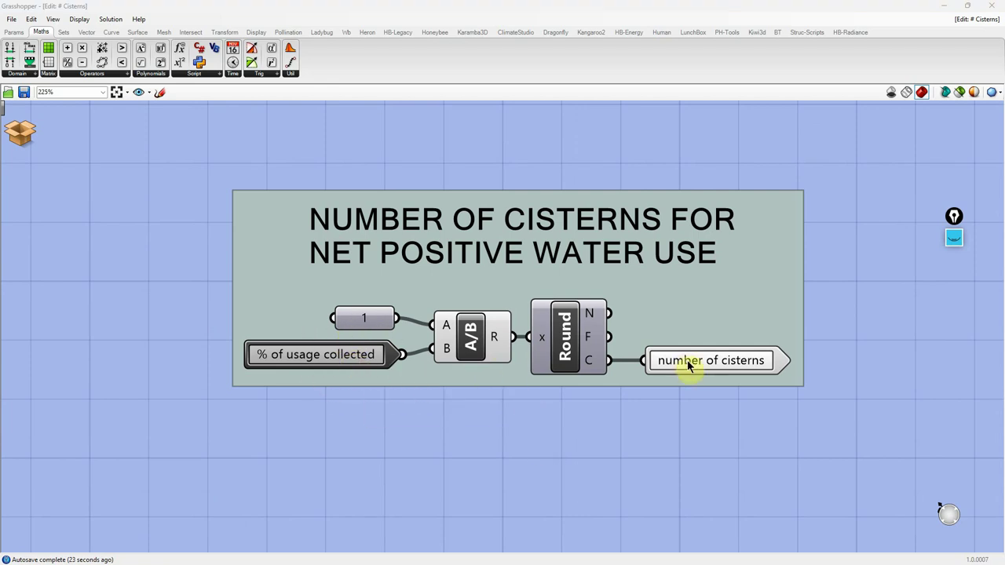
- Close the # Cisterns cluster and trace the % Reduction value through # Cisterns to the Cisterns linear array
{"action": "left_click", "coordinate": [20, 140]}
{"action": "left_click", "coordinate": [26, 170]}
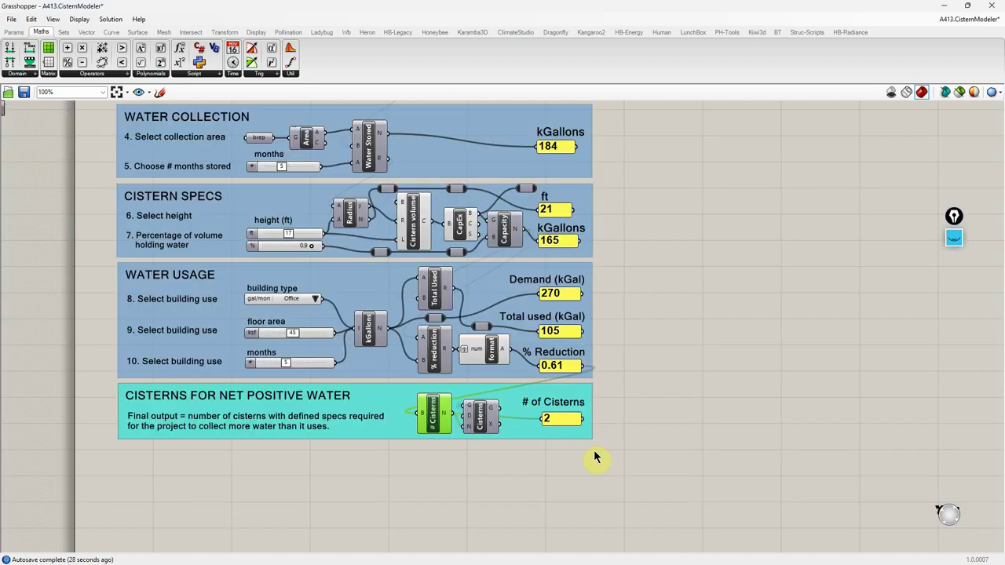
{"action": "left_click", "coordinate": [568, 368]}
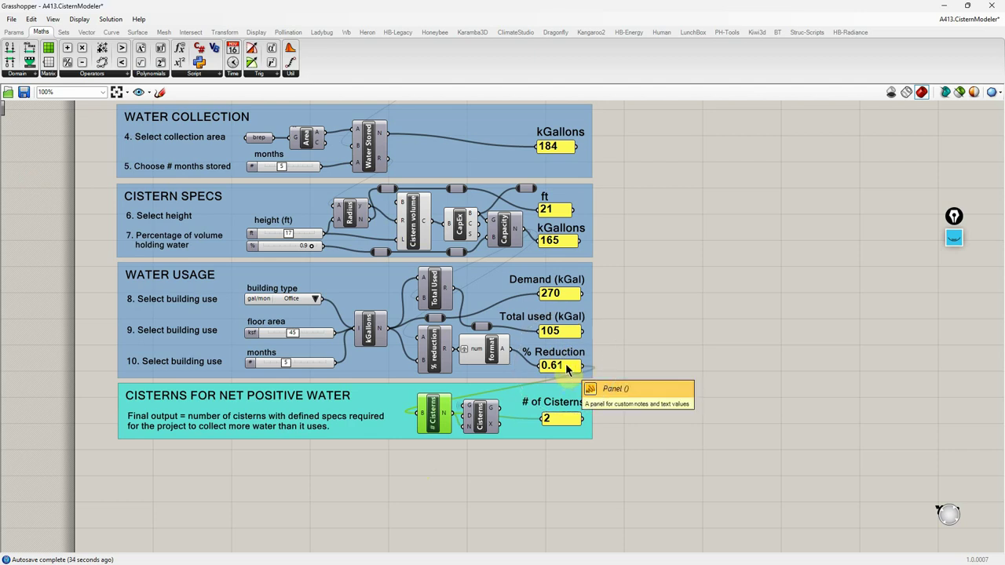
{"action": "left_click", "coordinate": [432, 425]}
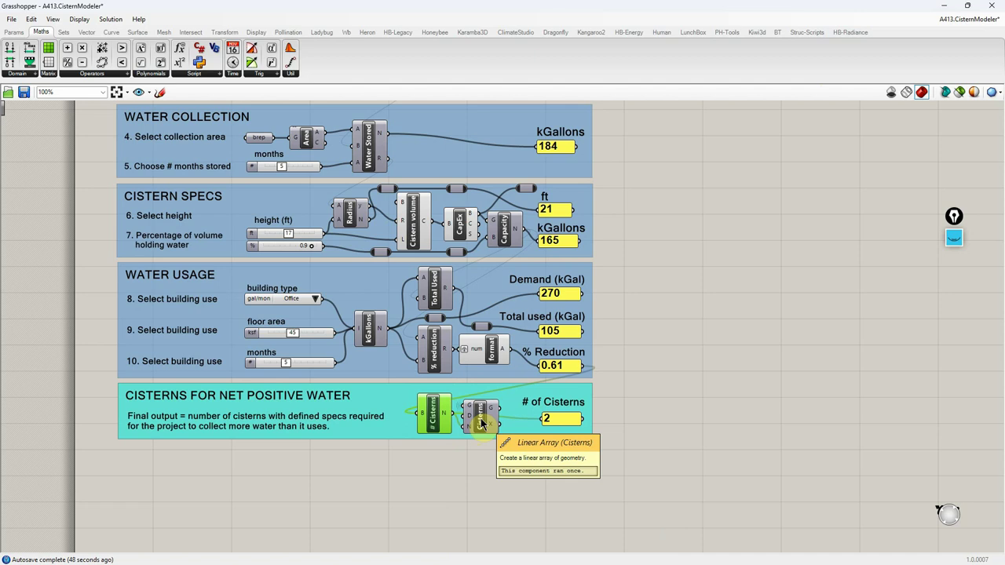
- Turn off the viewport preview of the Cistern volume and CapEx components in the cistern specs group
{"action": "left_click", "coordinate": [967, 5]}
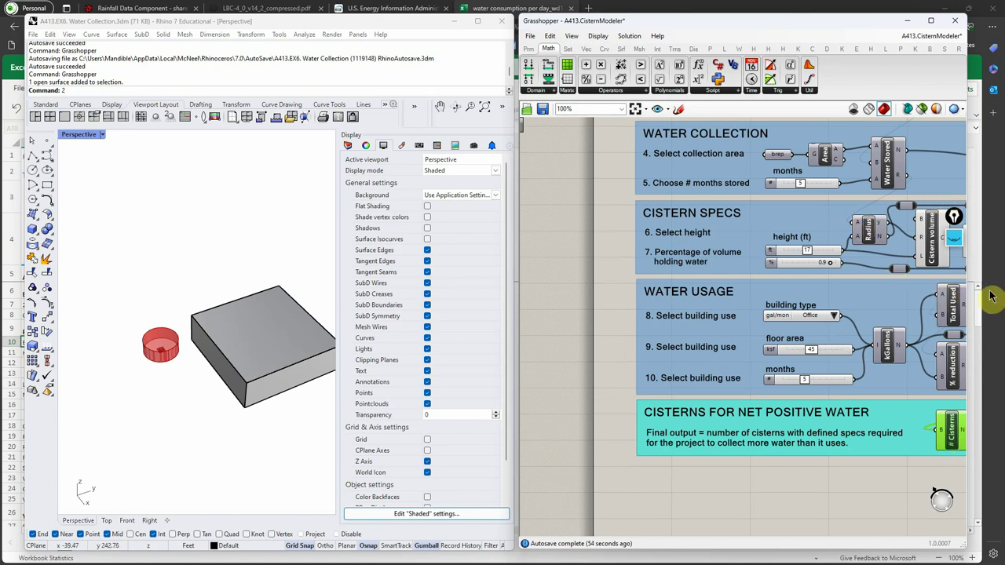
{"action": "left_click", "coordinate": [885, 226]}
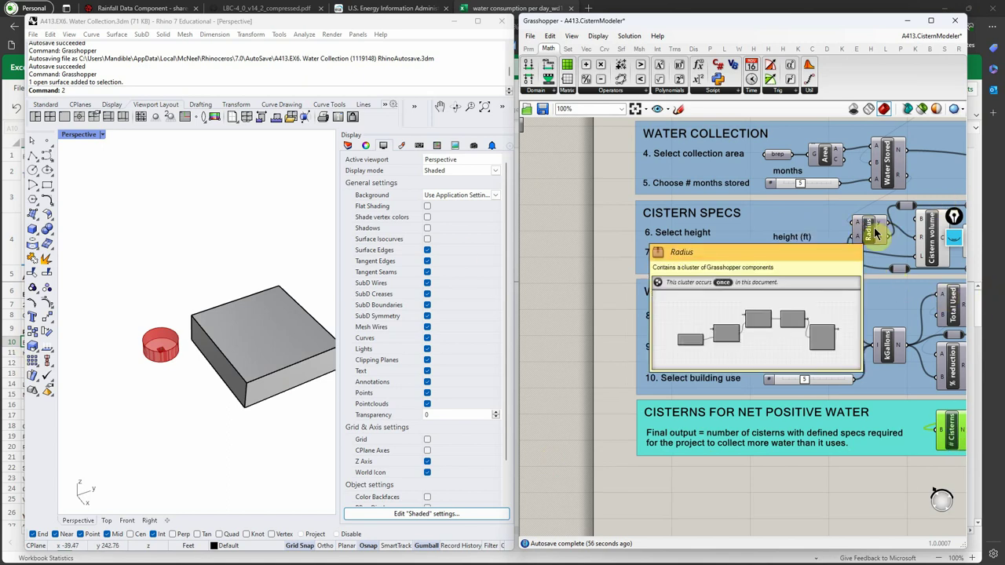
{"action": "left_click", "coordinate": [931, 21]}
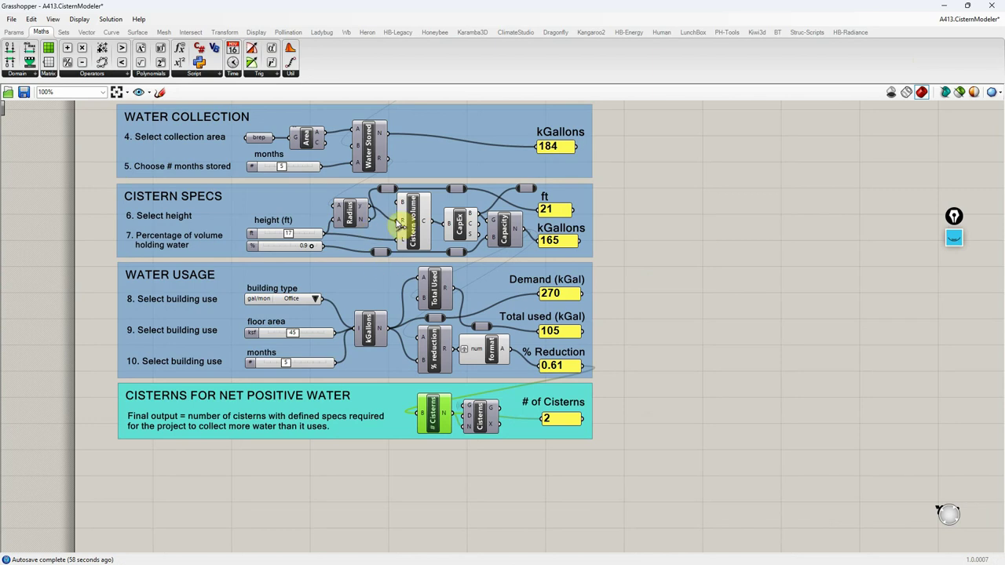
{"action": "right_click", "coordinate": [415, 226]}
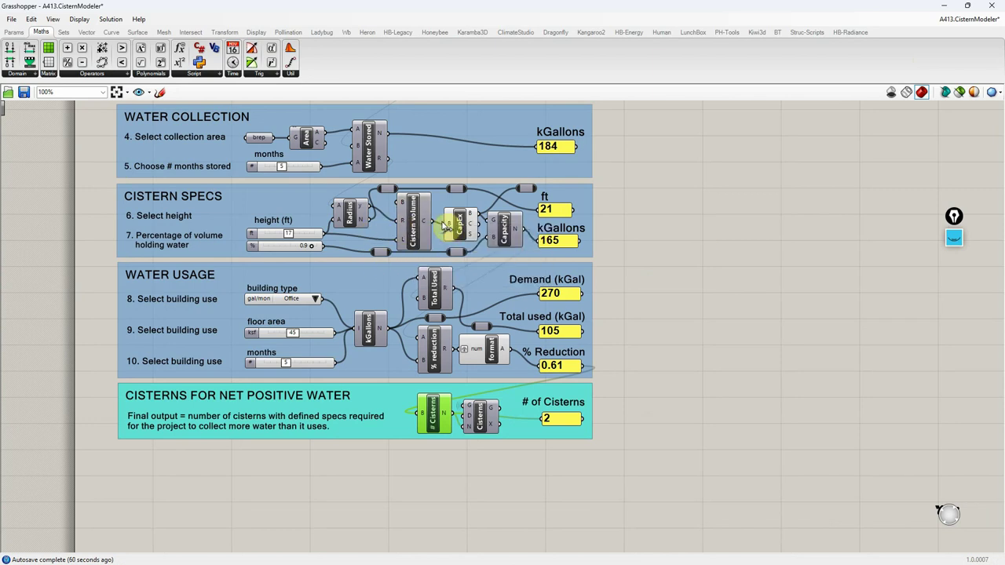
{"action": "right_click", "coordinate": [468, 222]}
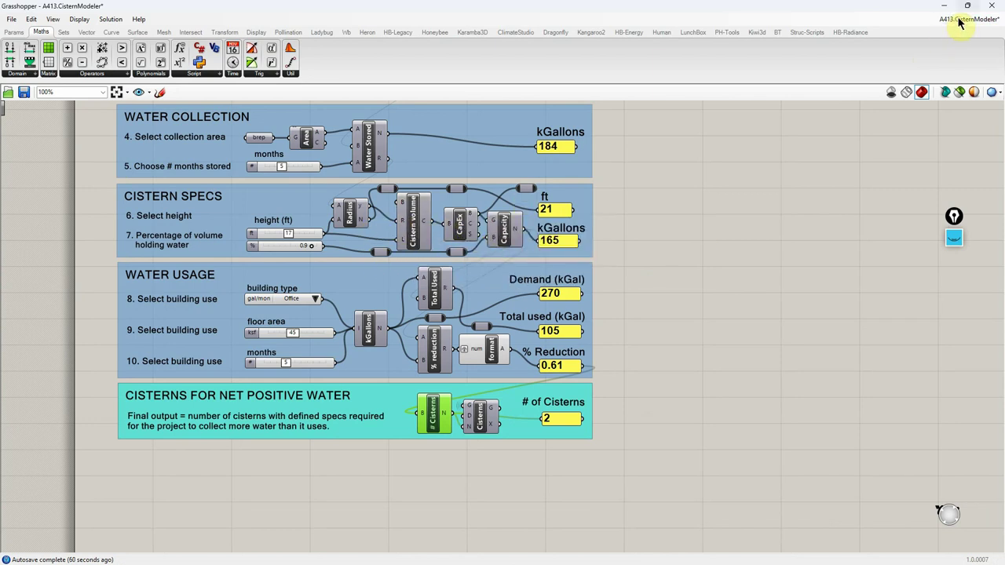
- Show the definition beside the Rhino viewport and turn on the preview of the Cisterns linear array component
{"action": "left_click", "coordinate": [967, 6]}
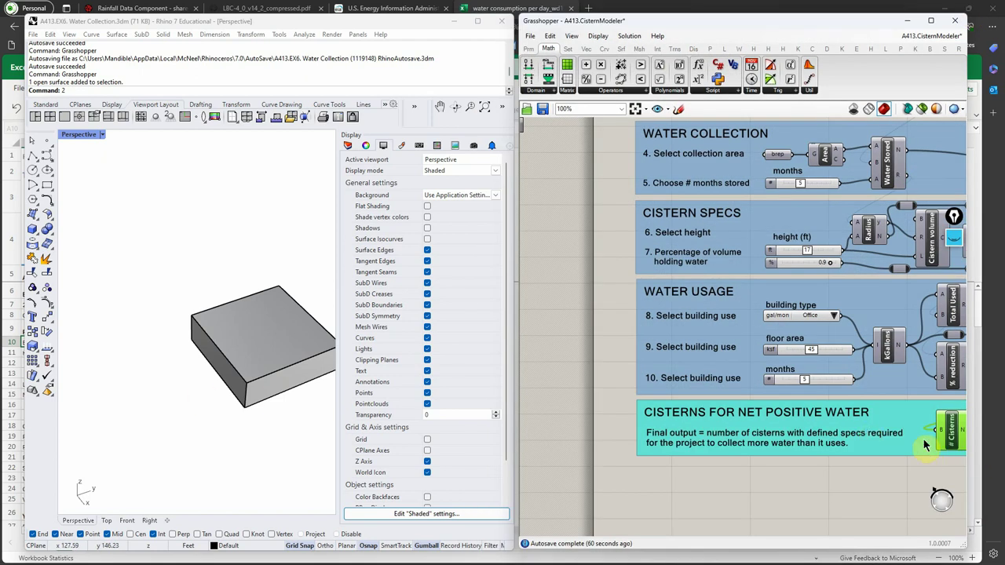
{"action": "scroll", "coordinate": [932, 449], "scroll_direction": "down", "scroll_amount": 3}
{"action": "scroll", "coordinate": [861, 438], "scroll_direction": "up", "scroll_amount": 3}
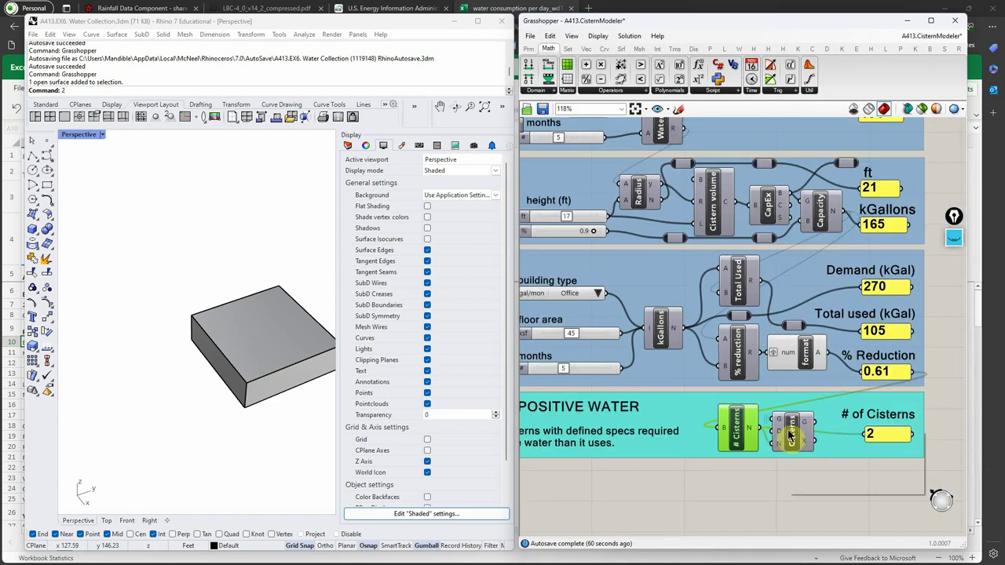
{"action": "right_click", "coordinate": [791, 432]}
{"action": "left_click", "coordinate": [816, 451]}
{"action": "right_click_drag", "start_coordinate": [157, 419], "coordinate": [169, 430]}
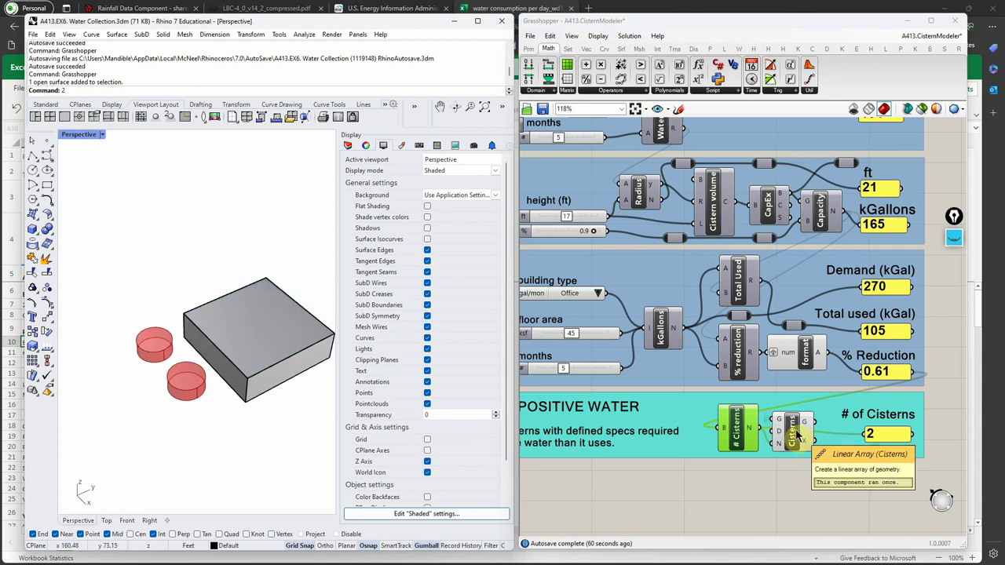
- Read the help description of the Cisterns linear array component, placing its window clear of the cistern components
{"action": "mouse_move", "coordinate": [779, 424]}
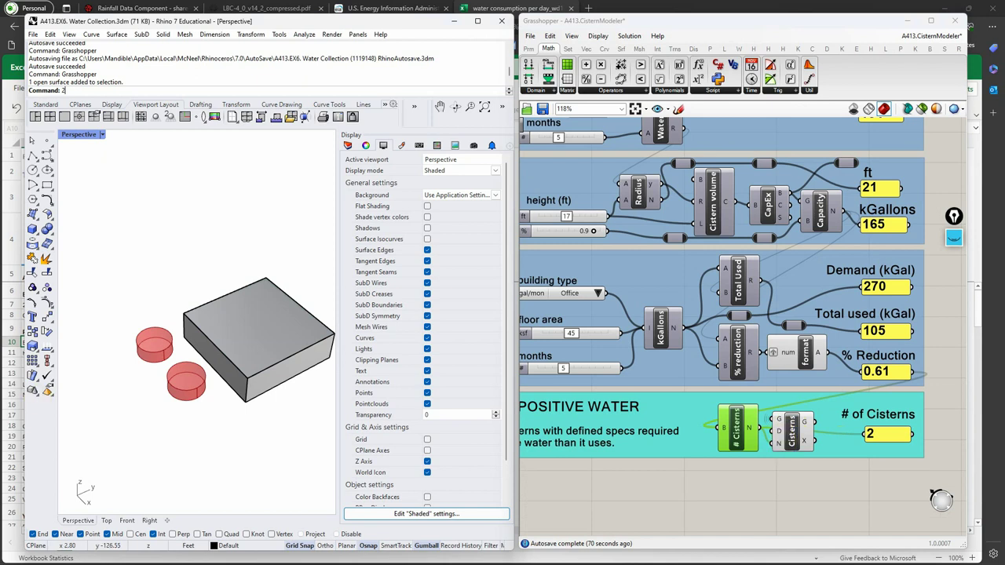
{"action": "right_click", "coordinate": [795, 436]}
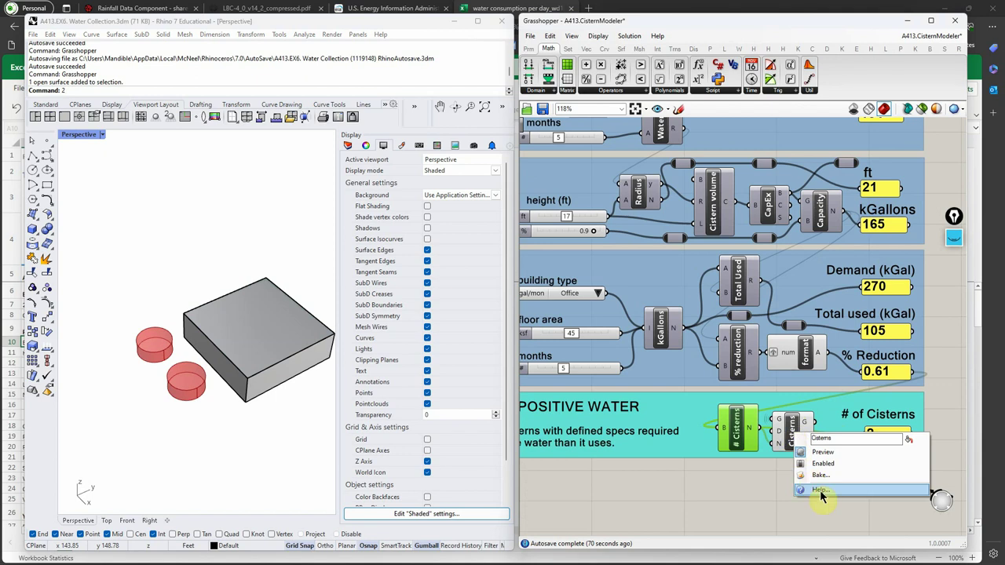
{"action": "key", "text": "Escape"}
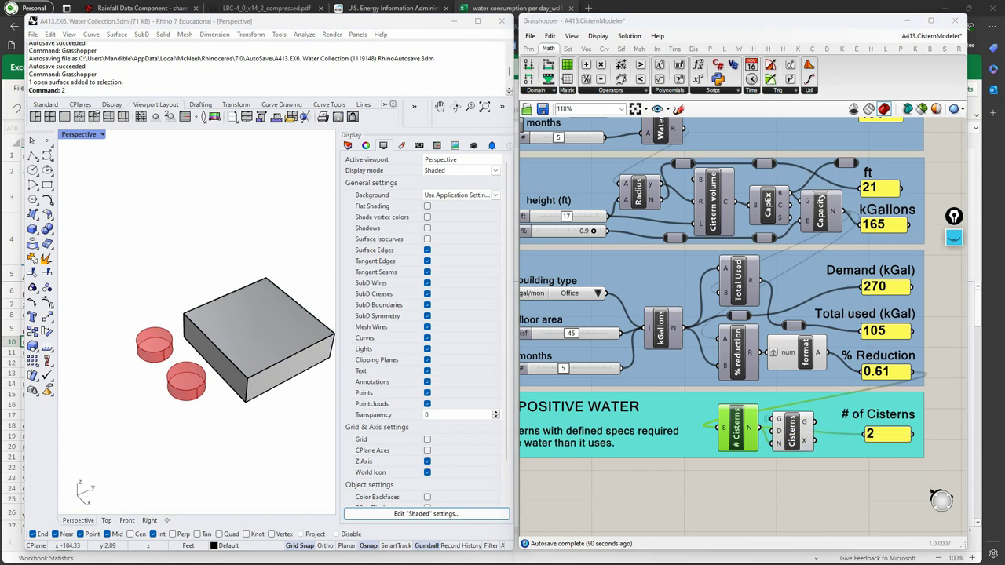
{"action": "right_click", "coordinate": [795, 438]}
{"action": "left_click", "coordinate": [817, 490]}
{"action": "left_click_drag", "start_coordinate": [645, 260], "coordinate": [559, 150]}
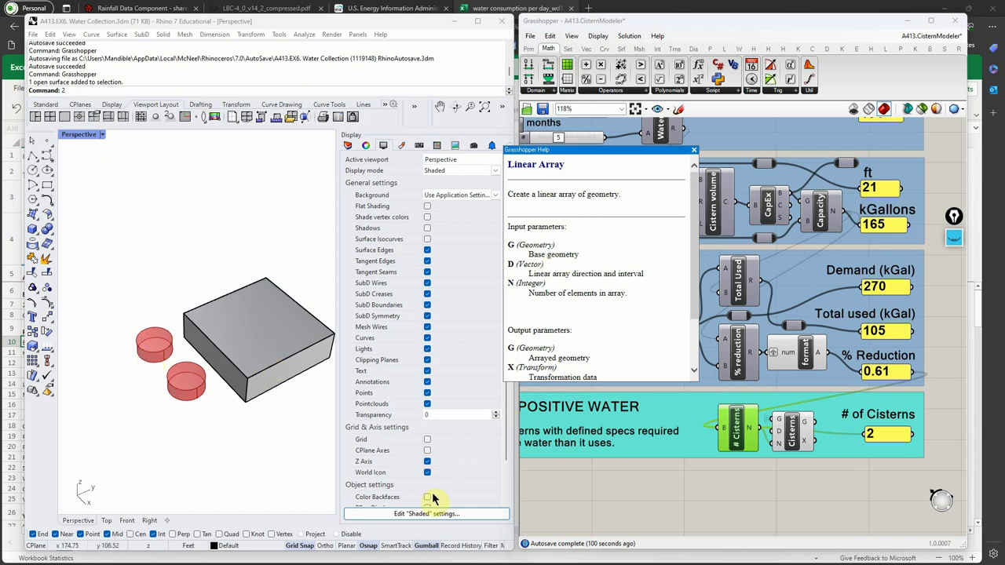
- Display the CPlane axes in the Perspective viewport, close the linear array help and inspect the cistern row along the axis
{"action": "left_click", "coordinate": [427, 450]}
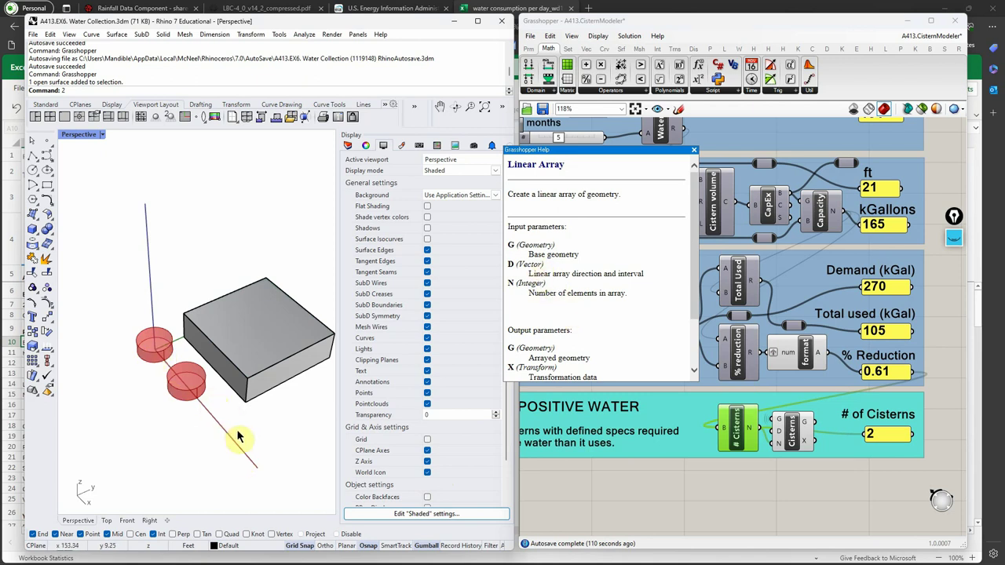
{"action": "left_click", "coordinate": [694, 151]}
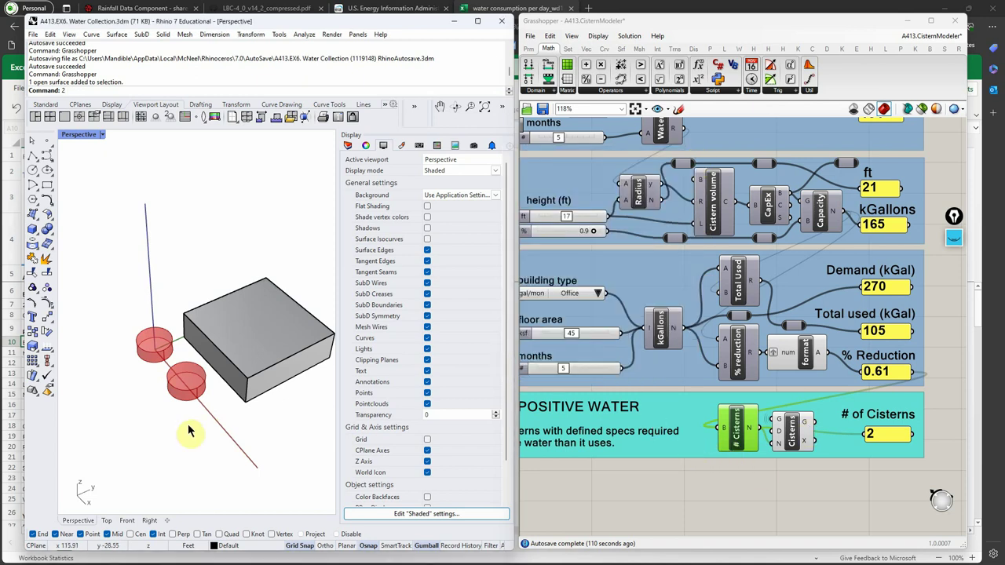
{"action": "scroll", "coordinate": [680, 382], "scroll_direction": "down", "scroll_amount": 2}
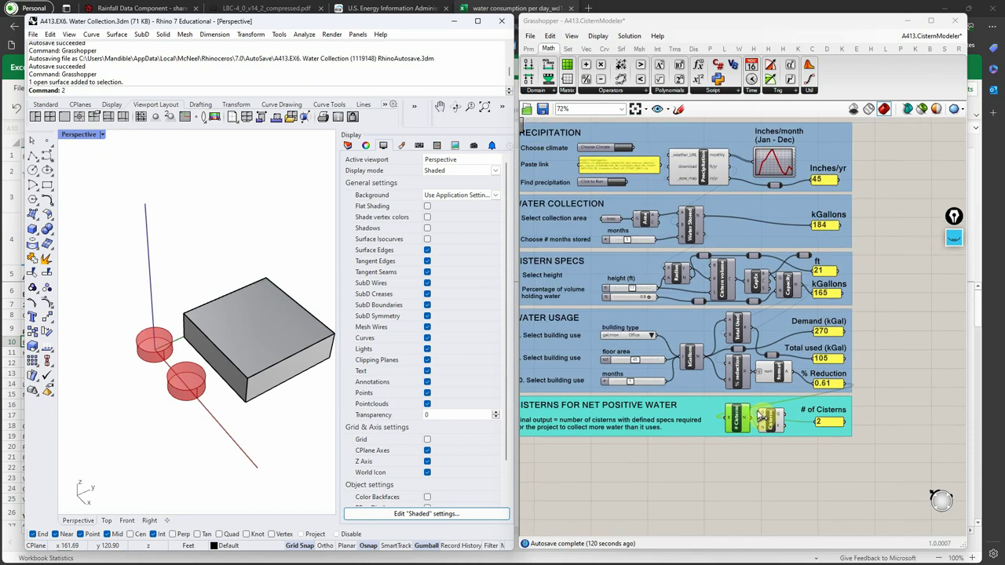
{"action": "scroll", "coordinate": [804, 435], "scroll_direction": "up", "scroll_amount": 3}
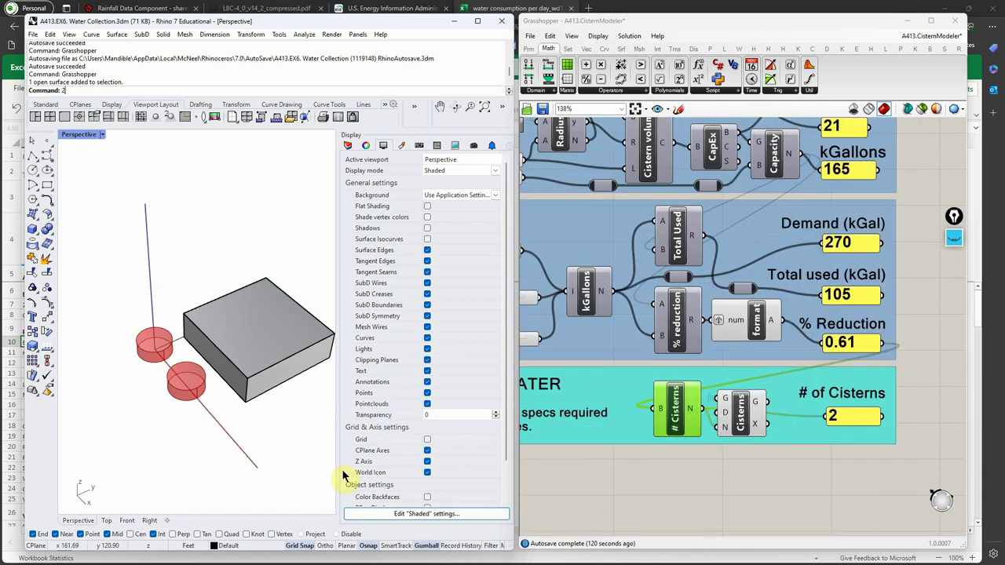
{"action": "right_click_drag", "start_coordinate": [218, 442], "coordinate": [176, 442]}
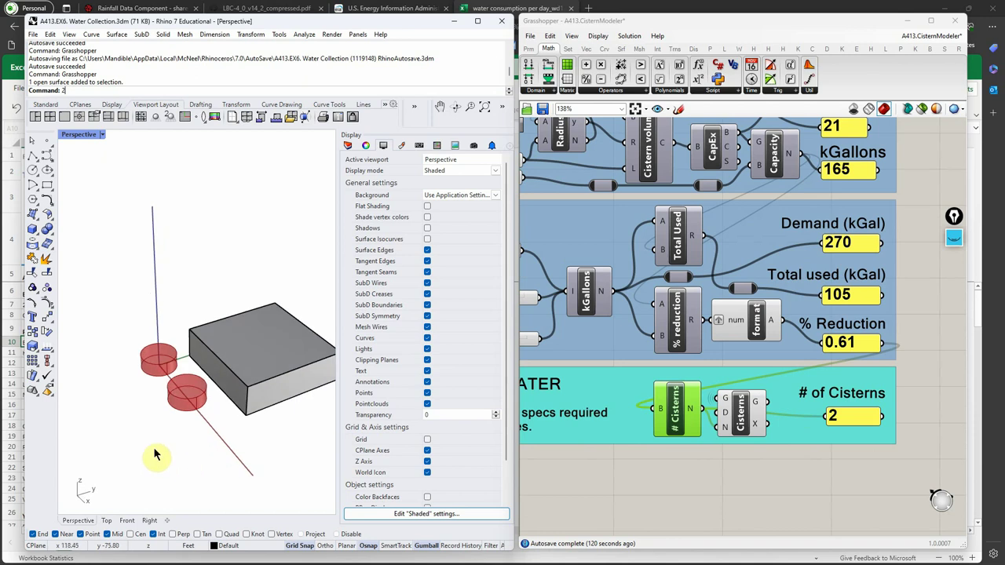
{"action": "scroll", "coordinate": [862, 474], "scroll_direction": "down", "scroll_amount": 3}
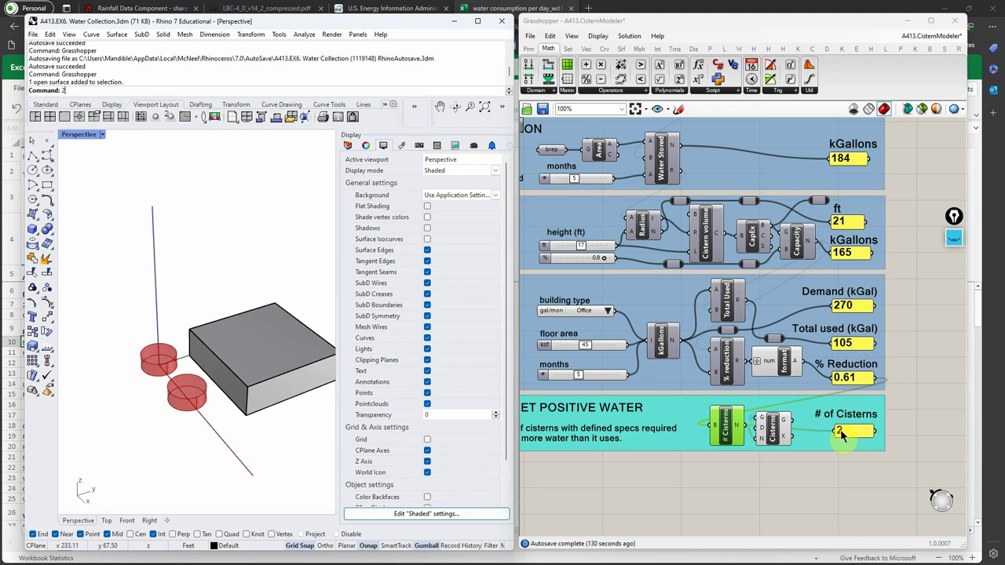
{"action": "mouse_move", "coordinate": [186, 486]}
{"action": "right_mouse_down"}
{"action": "mouse_move", "coordinate": [217, 442]}
{"action": "mouse_move", "coordinate": [165, 458]}
{"action": "mouse_move", "coordinate": [181, 424]}
{"action": "mouse_move", "coordinate": [170, 430]}
{"action": "mouse_move", "coordinate": [202, 474]}
{"action": "right_mouse_up"}
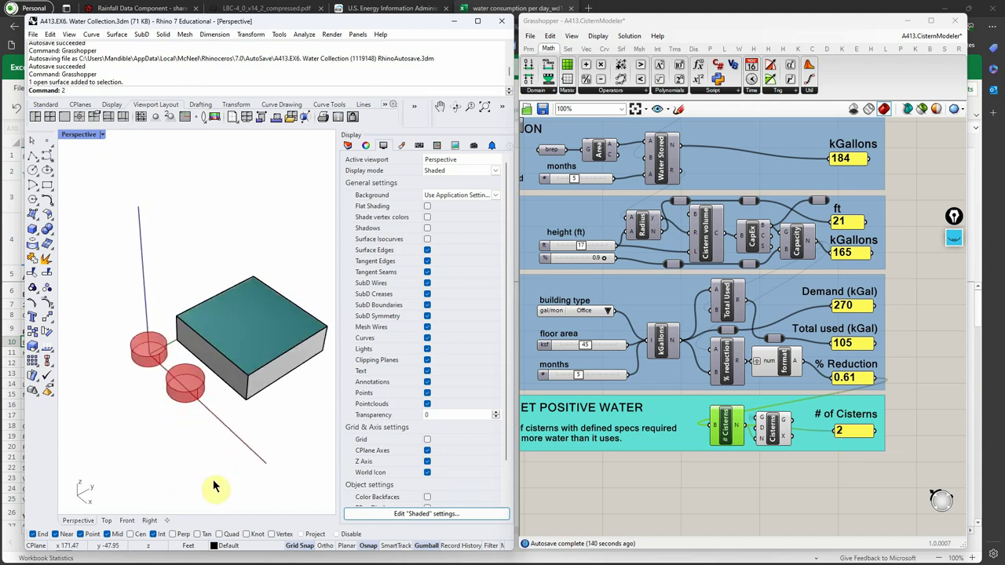
{"action": "scroll", "coordinate": [264, 415], "scroll_direction": "up", "scroll_amount": 2}
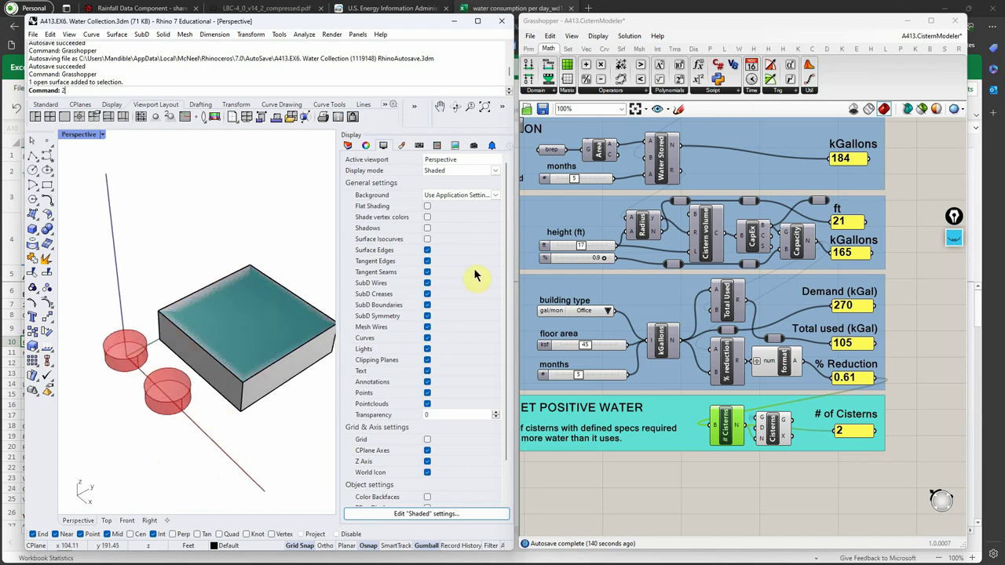
- Set the cistern height to 18 ft and the percentage of volume holding water to 0.7, checking the cistern array
{"action": "mouse_move", "coordinate": [586, 248]}
{"action": "left_mouse_down"}
{"action": "mouse_move", "coordinate": [601, 248]}
{"action": "mouse_move", "coordinate": [579, 247]}
{"action": "mouse_move", "coordinate": [599, 262]}
{"action": "left_mouse_up"}
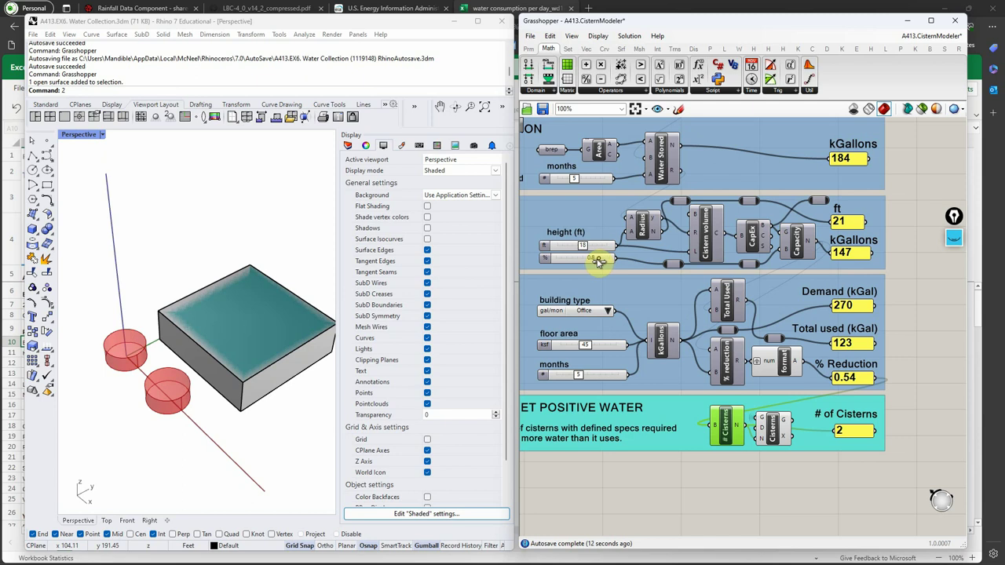
{"action": "left_click_drag", "start_coordinate": [598, 262], "coordinate": [589, 264]}
{"action": "right_click_drag", "start_coordinate": [179, 485], "coordinate": [202, 435]}
{"action": "left_click", "coordinate": [853, 430]}
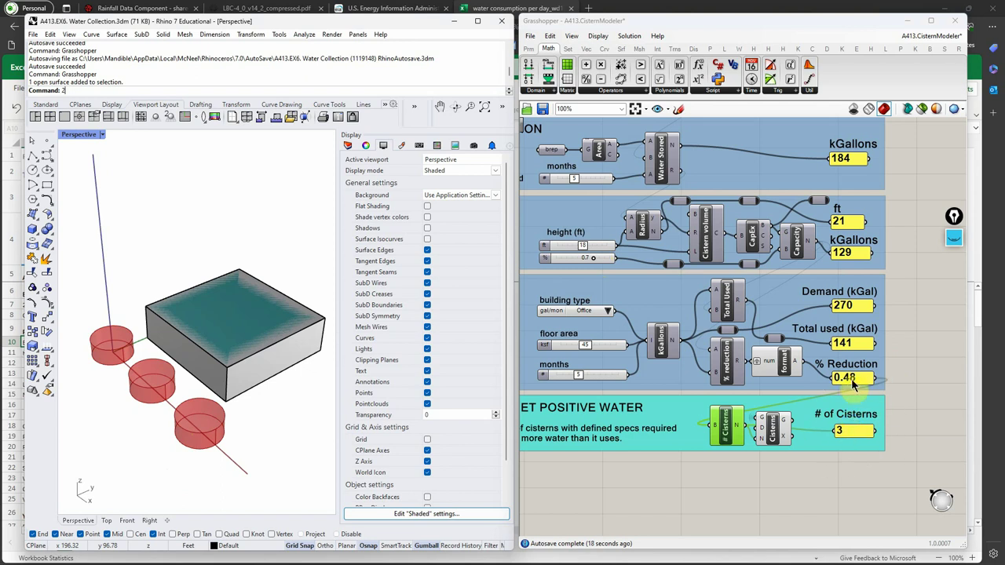
{"action": "right_click_drag", "start_coordinate": [168, 411], "coordinate": [168, 345]}
{"action": "scroll", "coordinate": [182, 393], "scroll_direction": "down", "scroll_amount": 5}
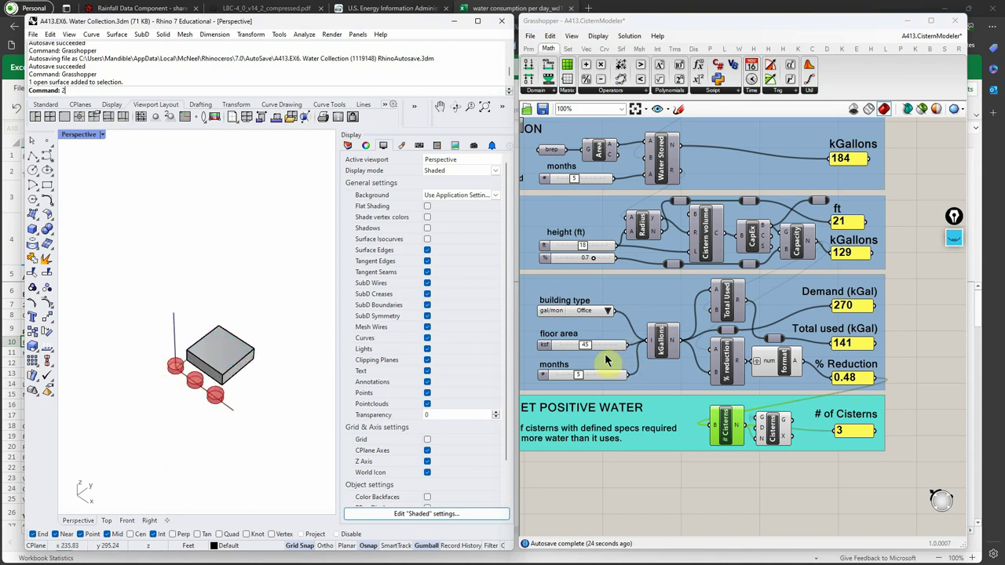
- Set the number of months stored in the water collection group to 12 and inspect the cistern in the viewport
{"action": "scroll", "coordinate": [719, 393], "scroll_direction": "down", "scroll_amount": 2}
{"action": "scroll", "coordinate": [608, 234], "scroll_direction": "up", "scroll_amount": 3}
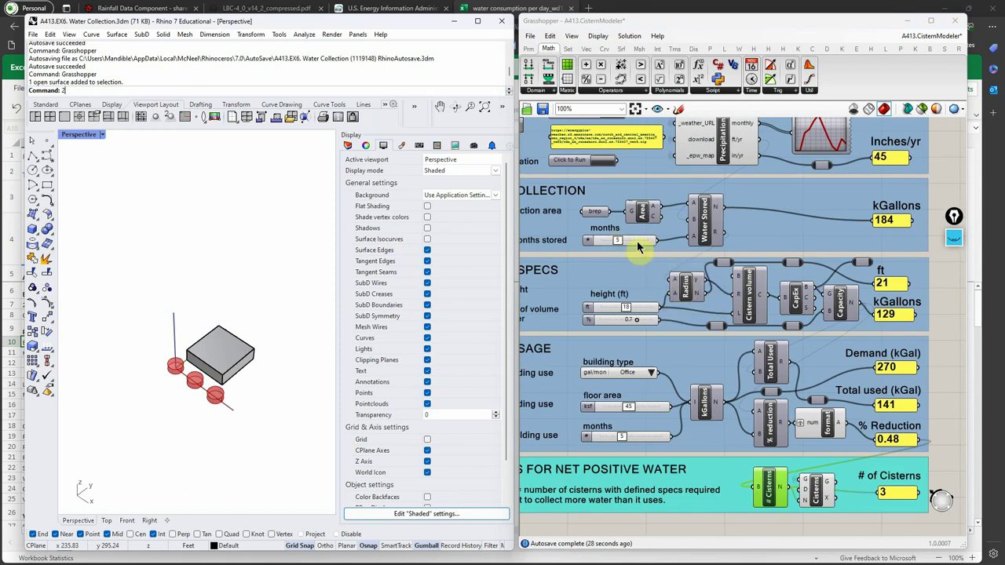
{"action": "left_click_drag", "start_coordinate": [623, 241], "coordinate": [659, 240]}
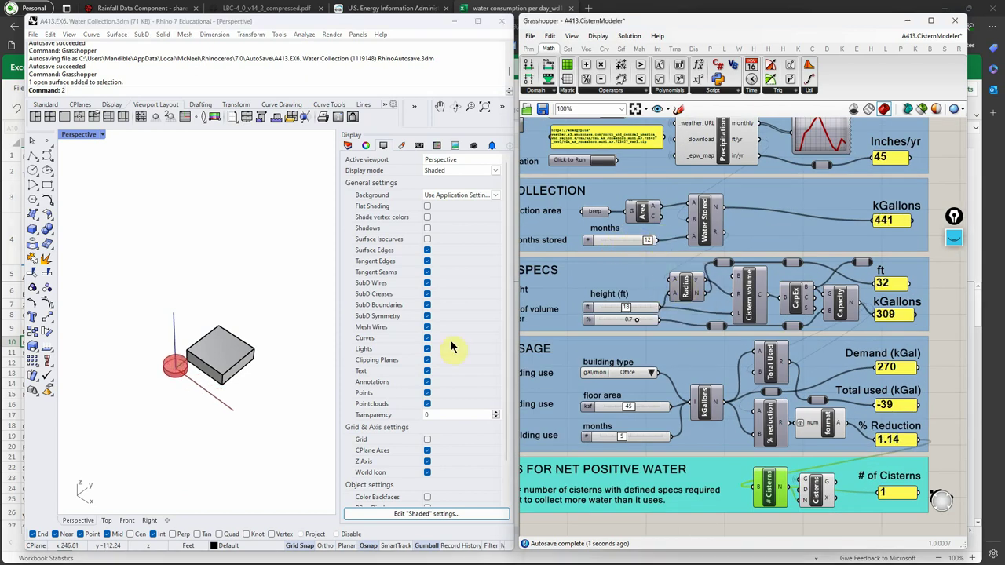
{"action": "right_click_drag", "start_coordinate": [210, 463], "coordinate": [202, 420]}
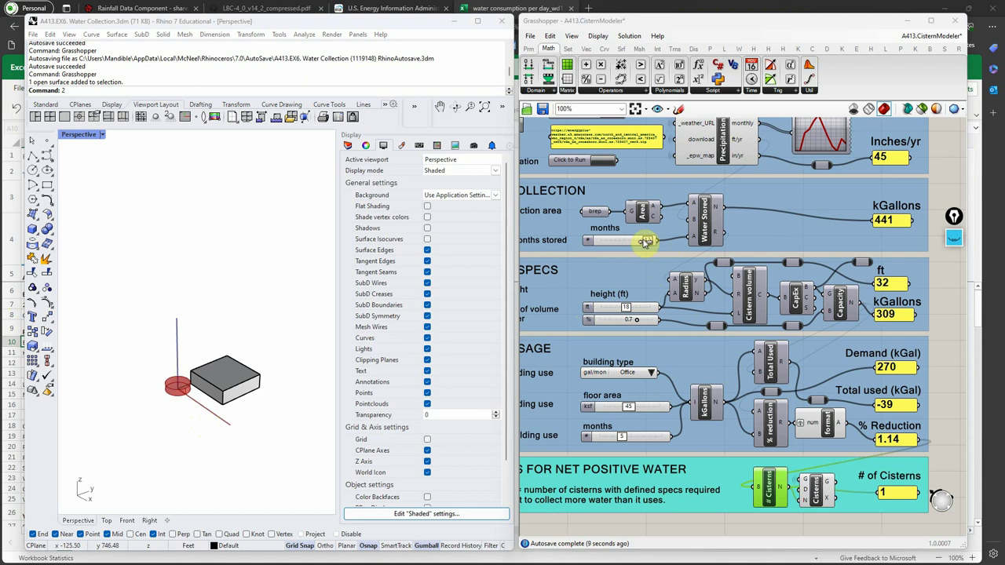
- Set the months of building water usage to 12 and inspect the resulting cisterns beside the building
{"action": "left_click", "coordinate": [636, 205]}
{"action": "left_click", "coordinate": [606, 214]}
{"action": "left_click", "coordinate": [623, 438]}
{"action": "left_click_drag", "start_coordinate": [622, 438], "coordinate": [669, 440]}
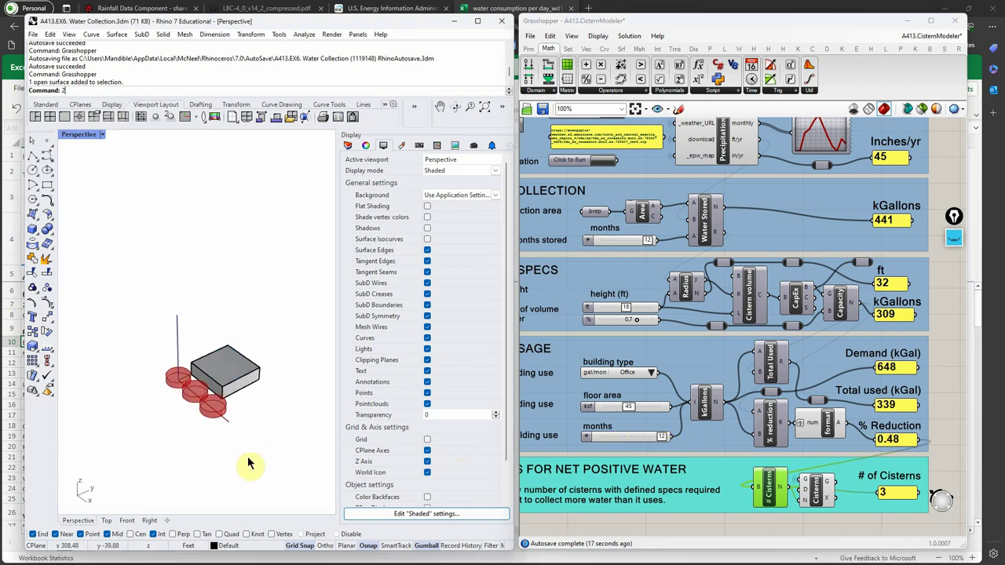
{"action": "scroll", "coordinate": [201, 427], "scroll_direction": "up", "scroll_amount": 4}
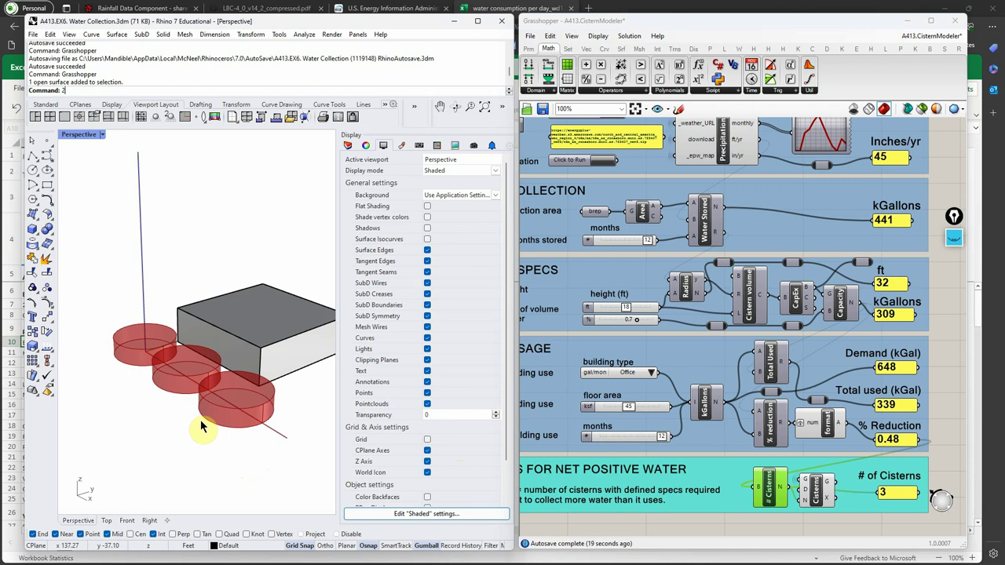
- Set the months stored in water collection to 5 and check it against the months of building water usage
{"action": "scroll", "coordinate": [691, 402], "scroll_direction": "down", "scroll_amount": 2}
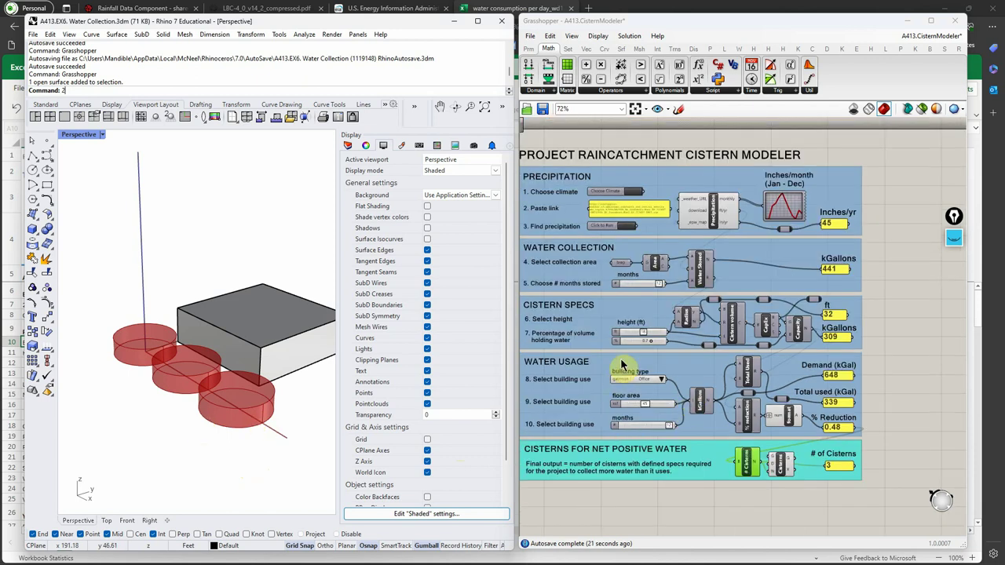
{"action": "left_click_drag", "start_coordinate": [659, 285], "coordinate": [639, 287]}
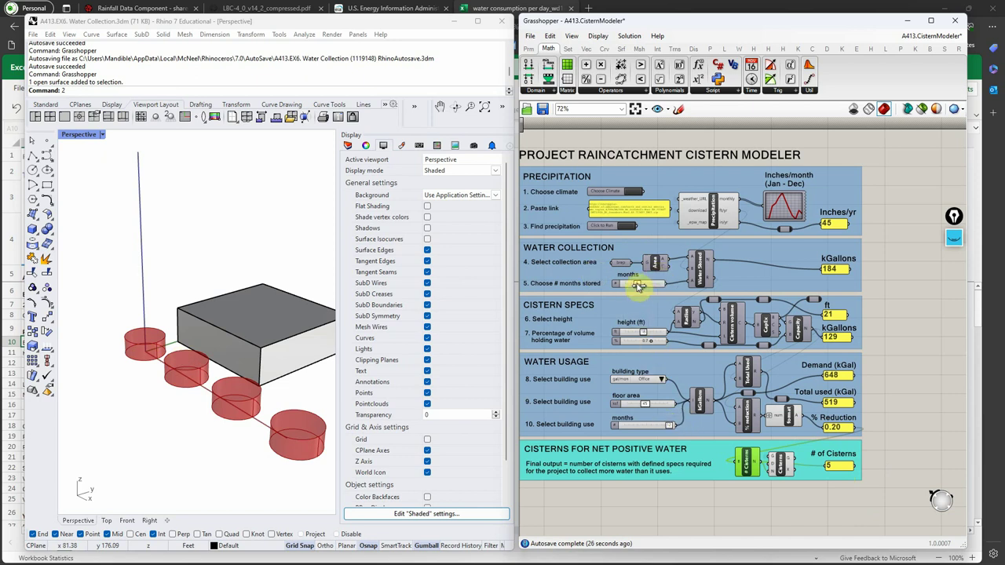
{"action": "scroll", "coordinate": [669, 428], "scroll_direction": "up", "scroll_amount": 4}
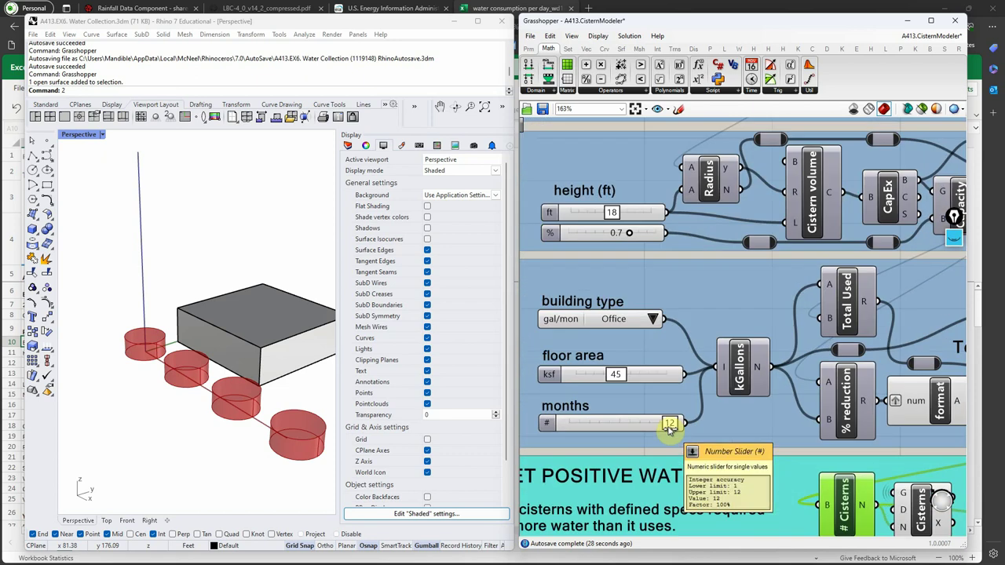
{"action": "scroll", "coordinate": [670, 428], "scroll_direction": "down", "scroll_amount": 1}
{"action": "scroll", "coordinate": [669, 428], "scroll_direction": "down", "scroll_amount": 2}
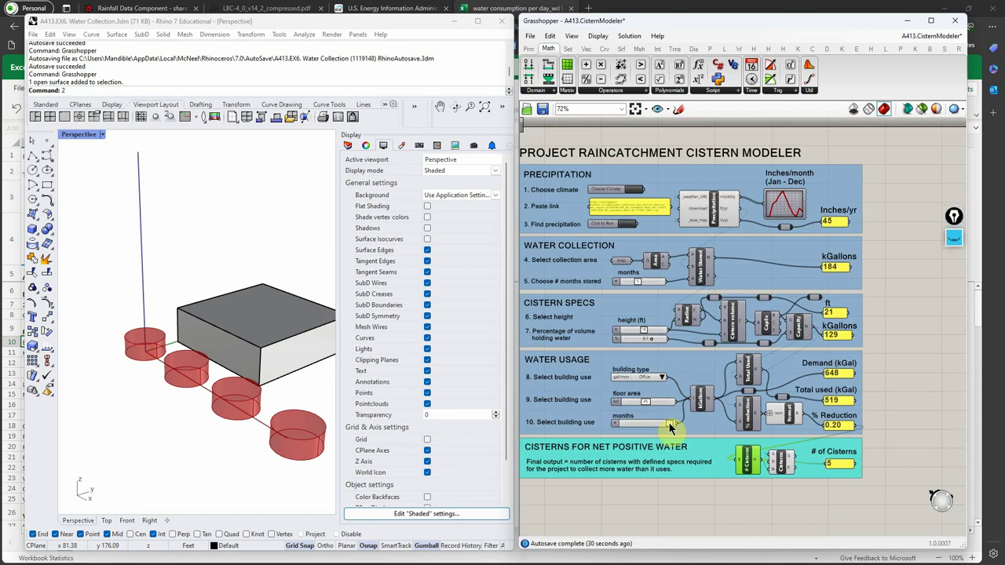
{"action": "scroll", "coordinate": [528, 405], "scroll_direction": "up", "scroll_amount": 2}
{"action": "scroll", "coordinate": [528, 405], "scroll_direction": "down", "scroll_amount": 2}
{"action": "scroll", "coordinate": [565, 404], "scroll_direction": "up", "scroll_amount": 2}
{"action": "scroll", "coordinate": [630, 411], "scroll_direction": "down", "scroll_amount": 2}
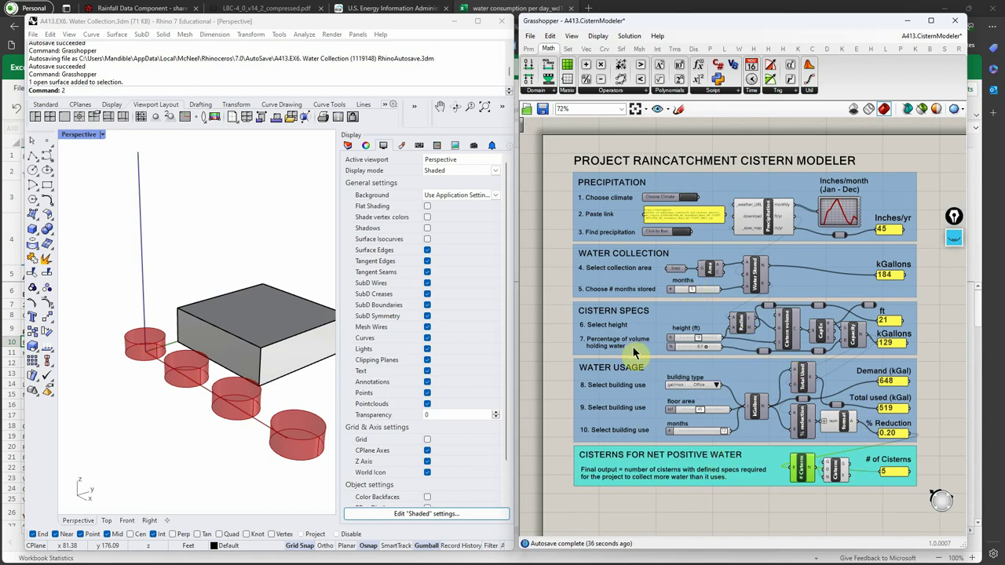
{"action": "scroll", "coordinate": [429, 311], "scroll_direction": "down", "scroll_amount": 2}
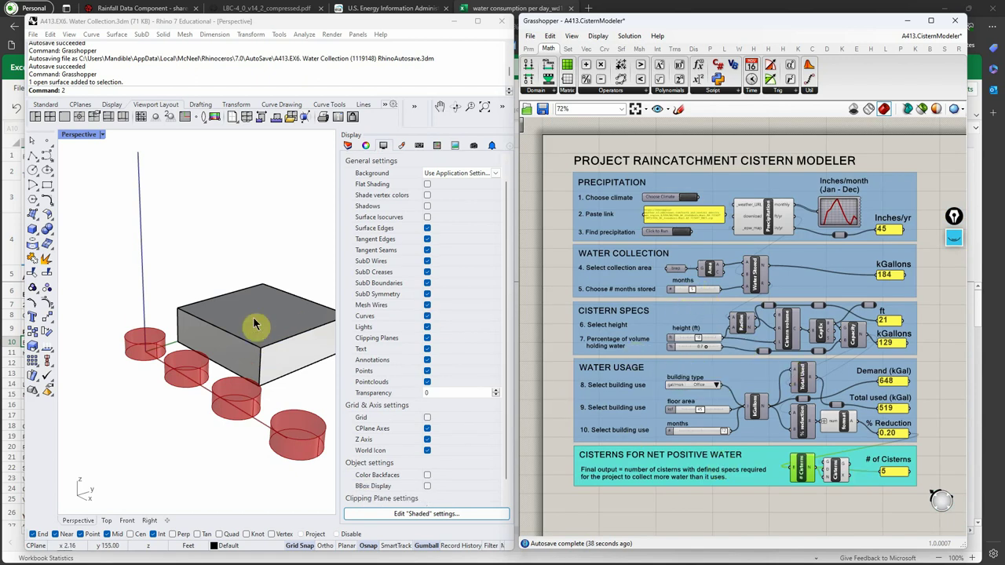
{"action": "scroll", "coordinate": [188, 326], "scroll_direction": "down", "scroll_amount": 3}
{"action": "right_click_drag", "start_coordinate": [184, 331], "coordinate": [129, 438]}
{"action": "left_click", "coordinate": [806, 476]}
{"action": "left_click", "coordinate": [836, 475]}
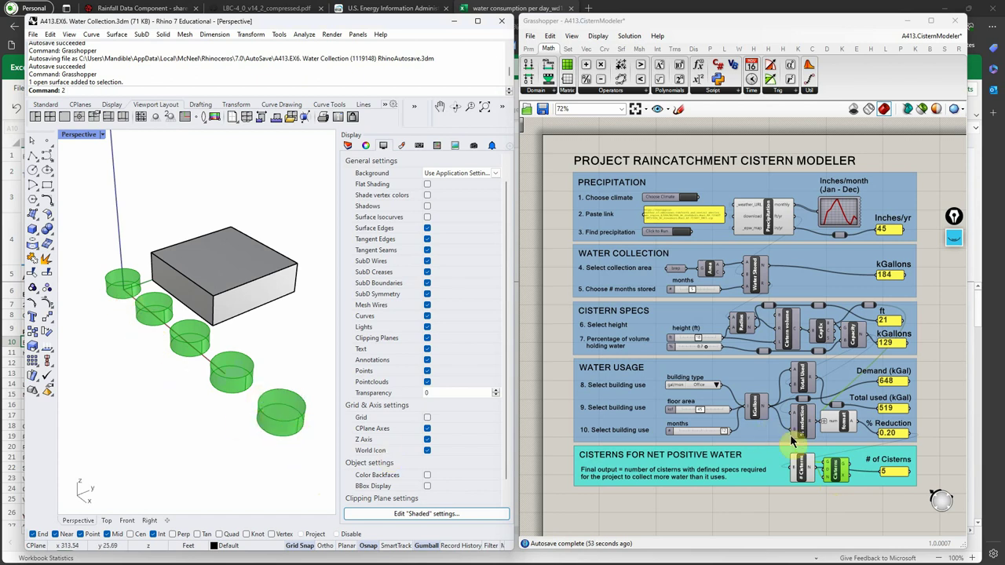
{"action": "right_click", "coordinate": [837, 470]}
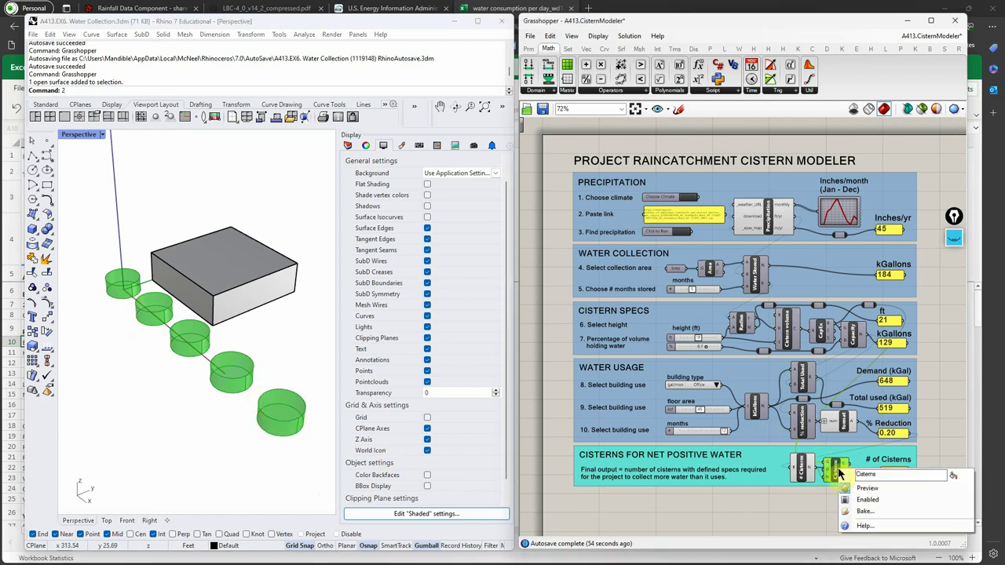
{"action": "left_click", "coordinate": [865, 513]}
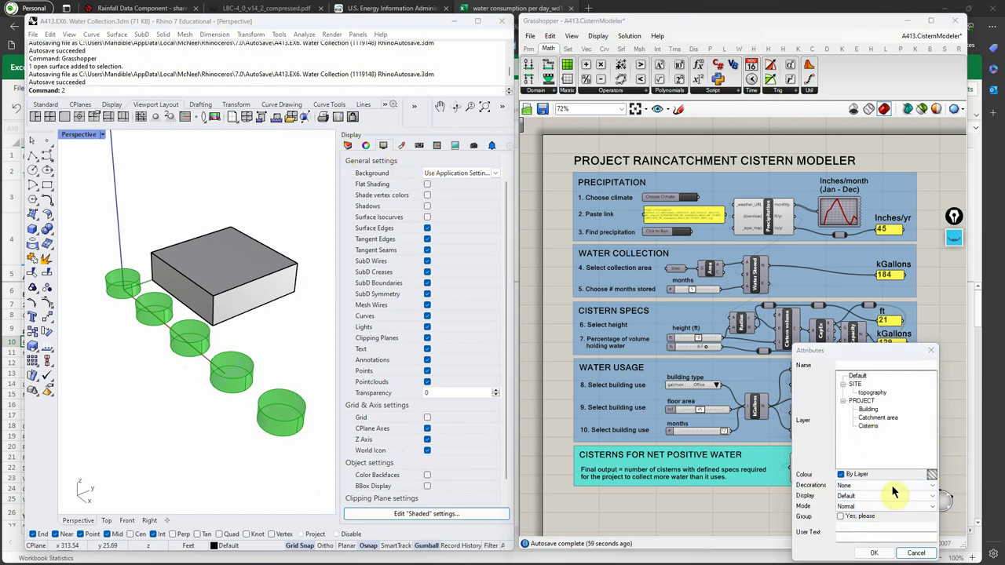
{"action": "left_click", "coordinate": [915, 553]}
- Bake the Cisterns component's geometry onto the Cisterns layer and turn off the component's preview
{"action": "left_click", "coordinate": [348, 146]}
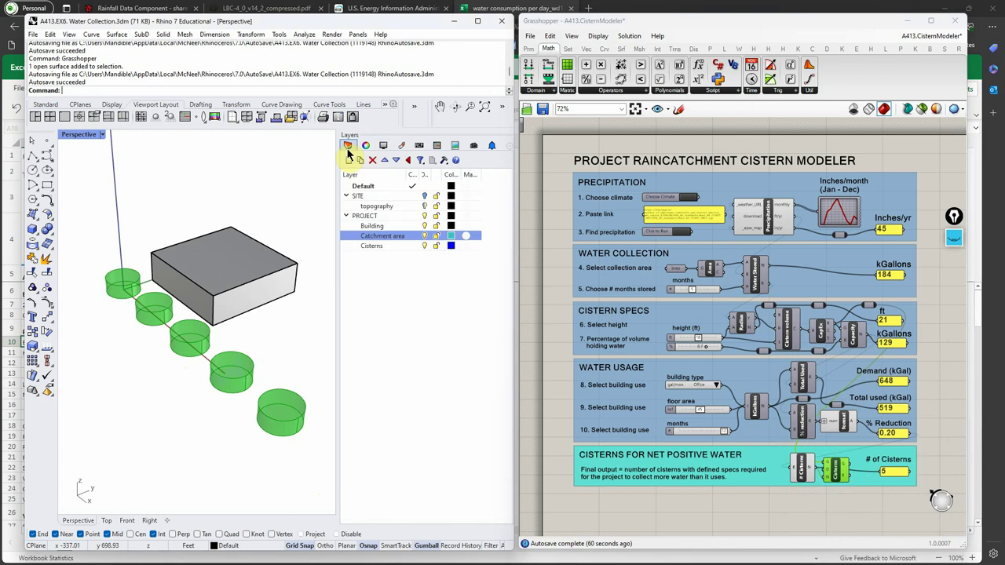
{"action": "left_click", "coordinate": [371, 247]}
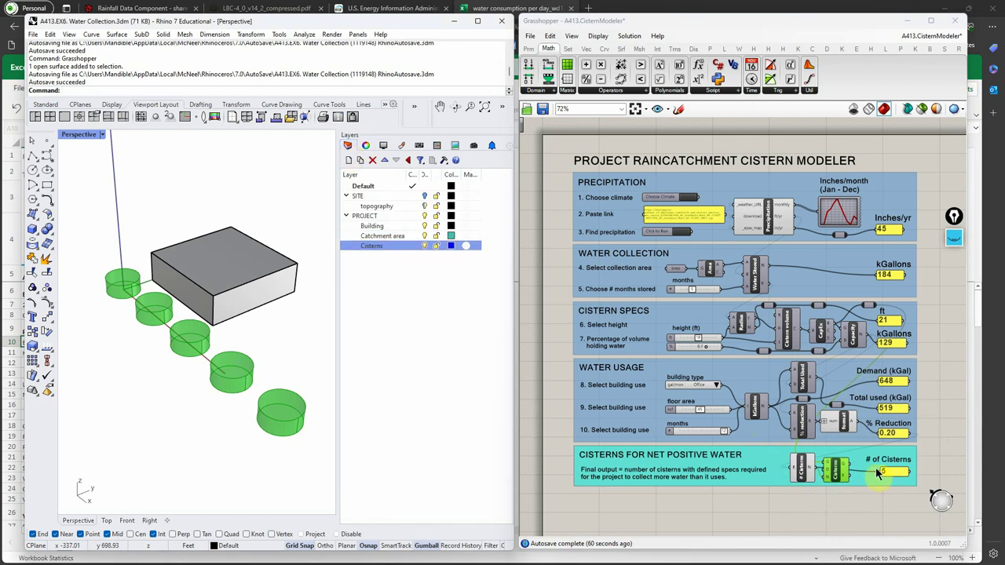
{"action": "right_click", "coordinate": [834, 469]}
{"action": "left_click", "coordinate": [870, 514]}
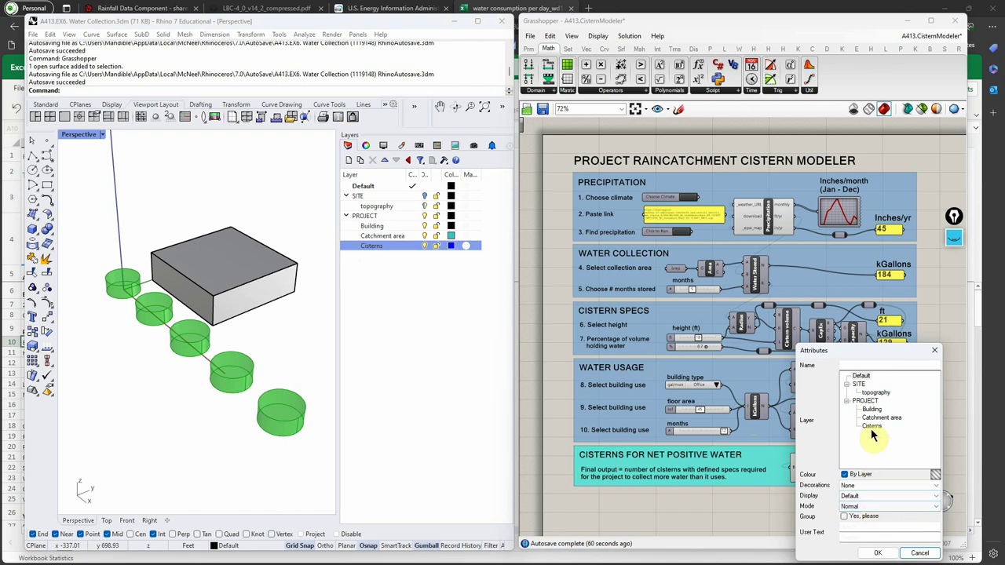
{"action": "left_click", "coordinate": [871, 428]}
{"action": "left_click", "coordinate": [878, 553]}
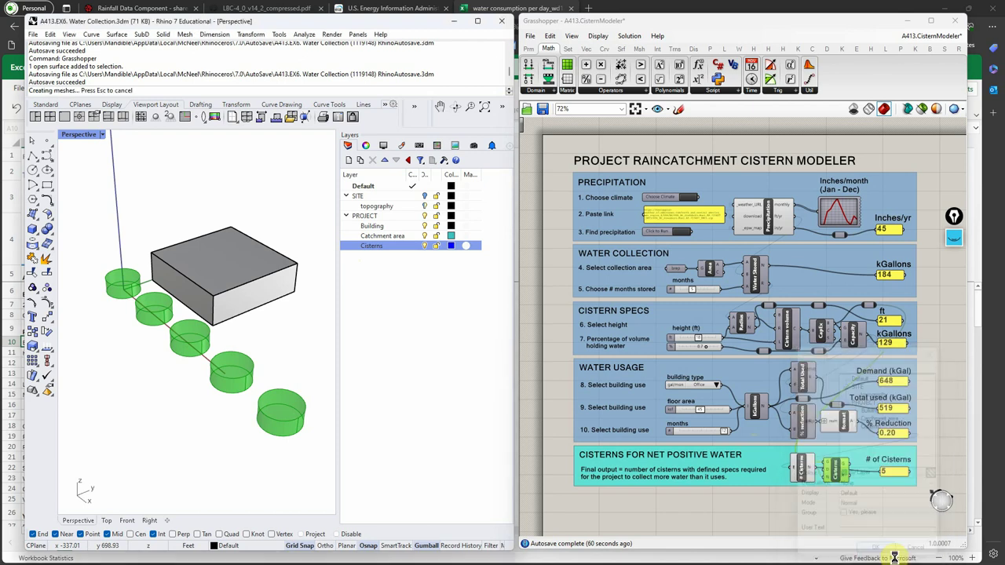
{"action": "right_click", "coordinate": [841, 472]}
{"action": "left_click", "coordinate": [870, 487]}
- Move the baked cistern farthest along the row out of line, away from the building
{"action": "right_click_drag", "start_coordinate": [175, 456], "coordinate": [164, 436]}
{"action": "left_click", "coordinate": [268, 416]}
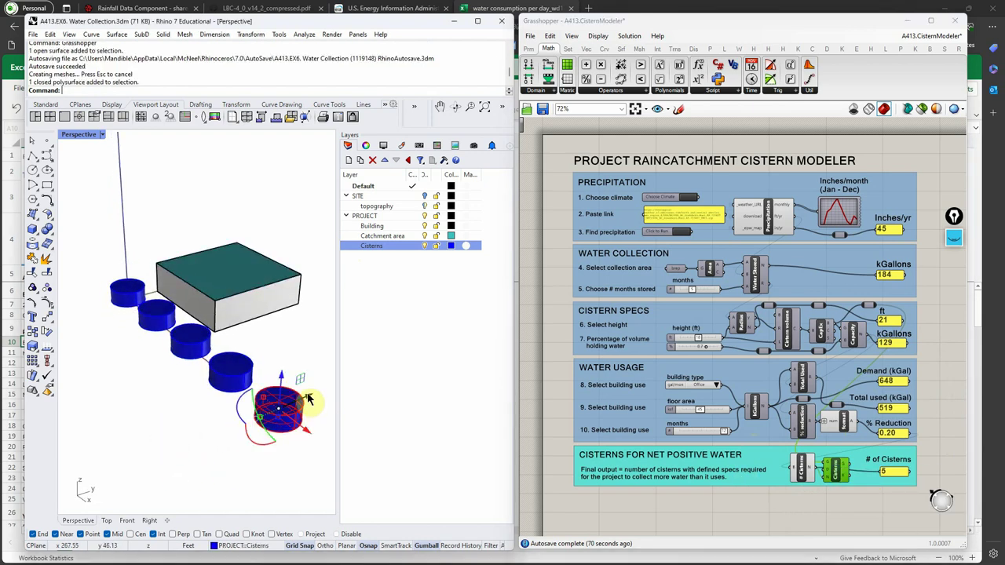
{"action": "left_click_drag", "start_coordinate": [301, 406], "coordinate": [265, 482]}
{"action": "left_click", "coordinate": [285, 475]}
{"action": "right_click_drag", "start_coordinate": [285, 475], "coordinate": [293, 381]}
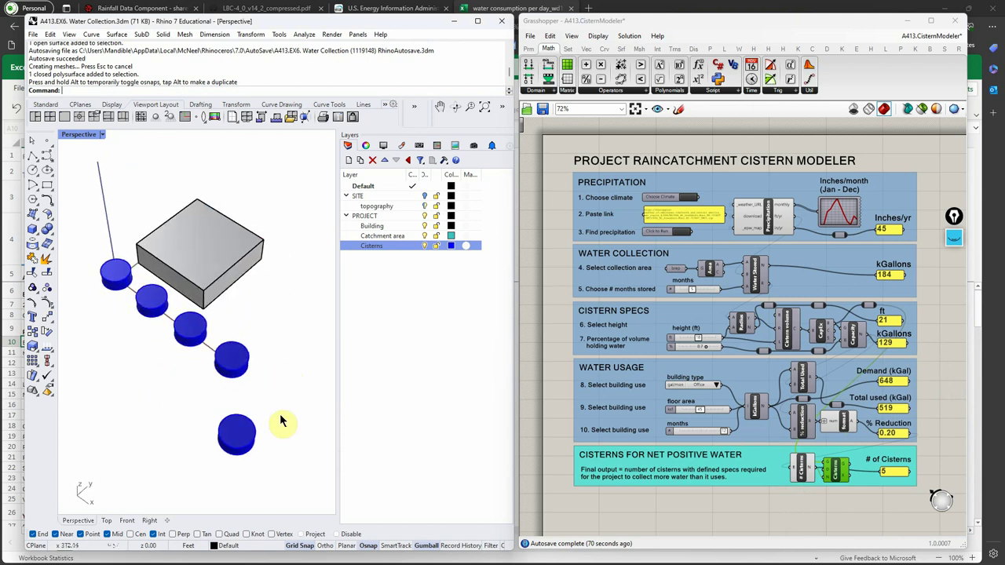
{"action": "right_click_drag", "start_coordinate": [283, 416], "coordinate": [267, 344]}
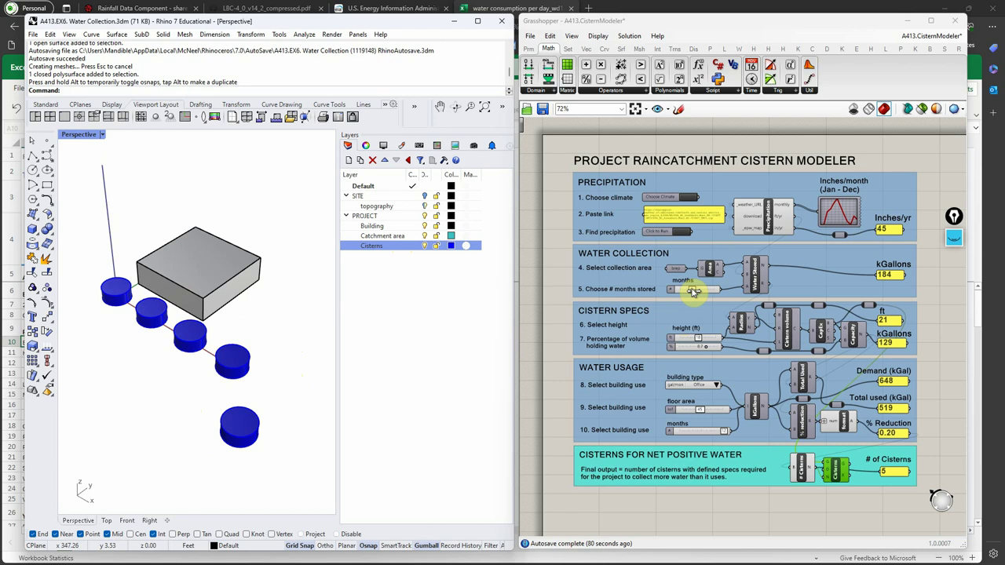
- Set the water usage building type to Warehouse
{"action": "left_click", "coordinate": [717, 386]}
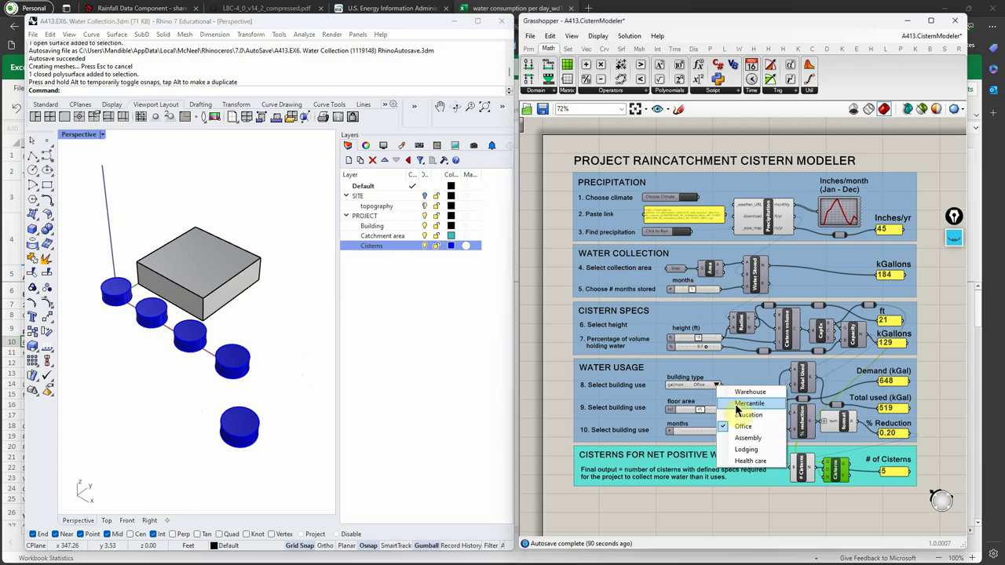
{"action": "left_click", "coordinate": [741, 393]}
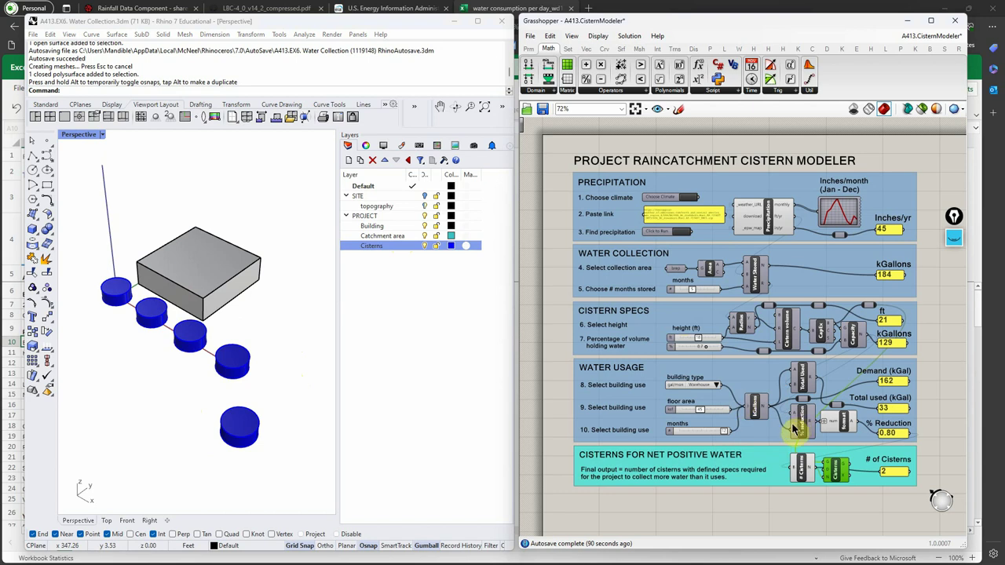
- Bake the Warehouse cisterns onto the Cisterns layer and undo that bake
{"action": "right_click", "coordinate": [836, 471]}
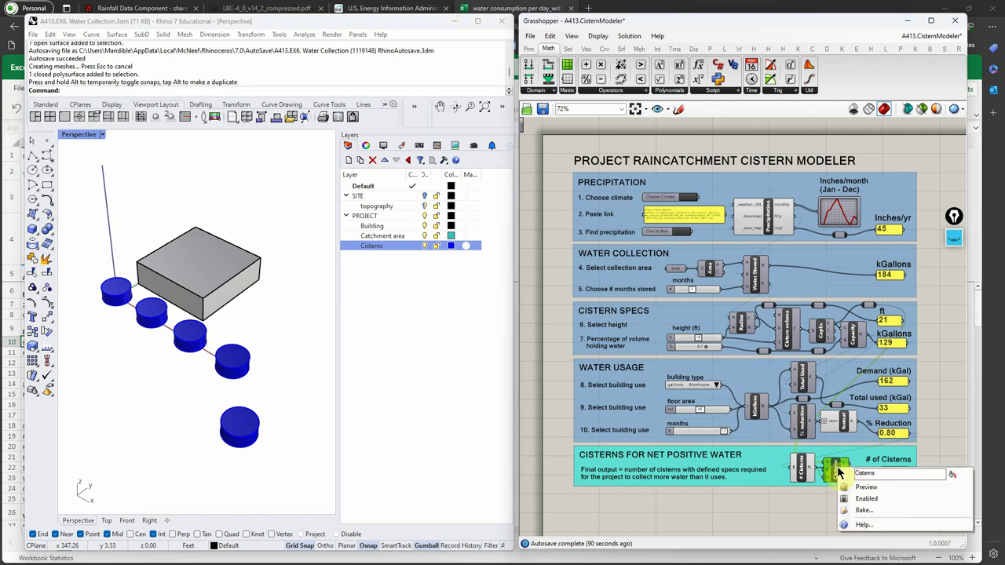
{"action": "left_click", "coordinate": [872, 510]}
{"action": "left_click", "coordinate": [874, 426]}
{"action": "left_click", "coordinate": [891, 552]}
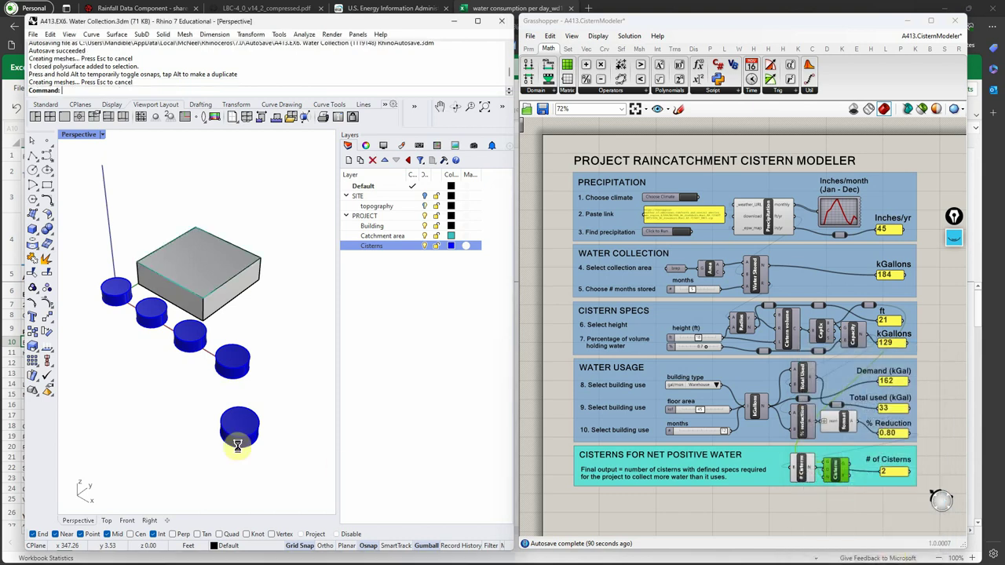
{"action": "right_click_drag", "start_coordinate": [162, 414], "coordinate": [162, 381]}
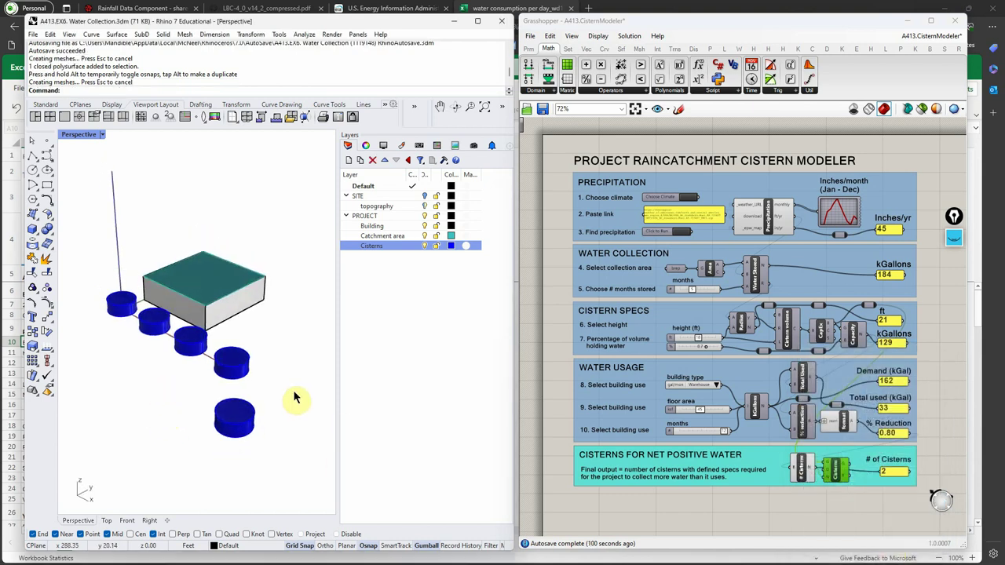
{"action": "key", "text": "ctrl+z"}
{"action": "right_click_drag", "start_coordinate": [280, 395], "coordinate": [277, 415]}
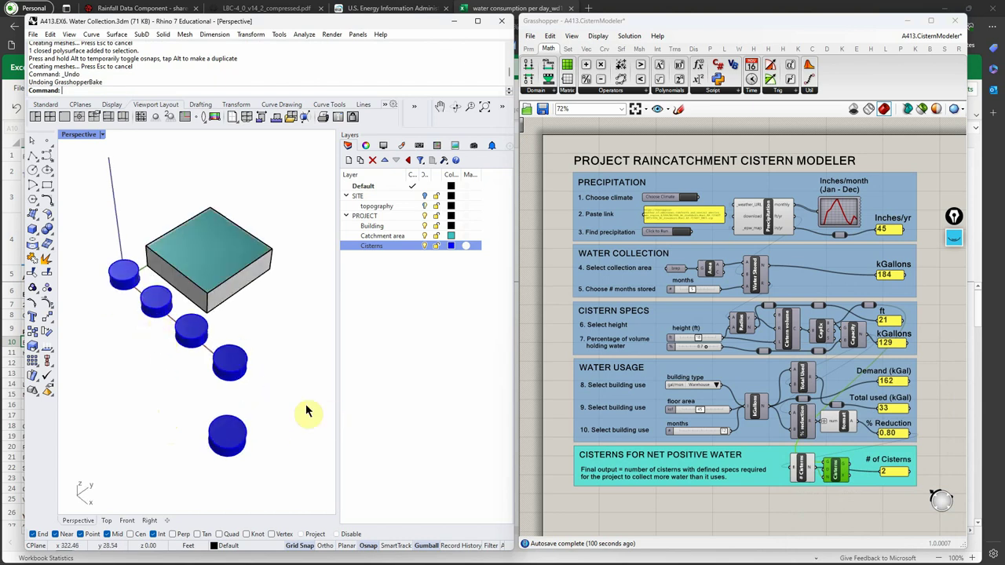
- Delete all the baked cisterns beside the building
{"action": "left_click_drag", "start_coordinate": [269, 483], "coordinate": [126, 319]}
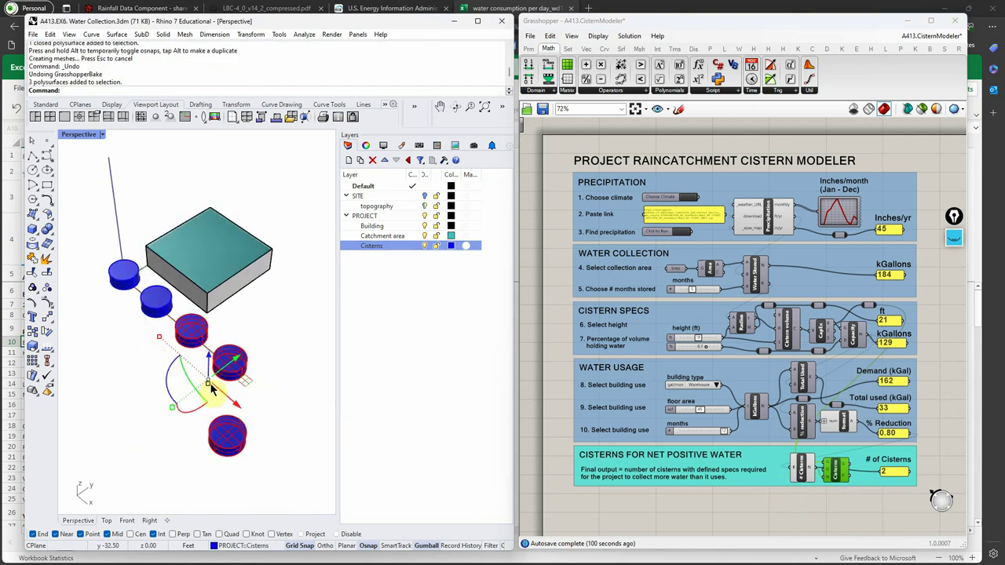
{"action": "key", "text": "Delete"}
{"action": "left_click", "coordinate": [156, 301]}
{"action": "key", "text": "Delete"}
{"action": "left_click", "coordinate": [122, 274]}
{"action": "key", "text": "Delete"}
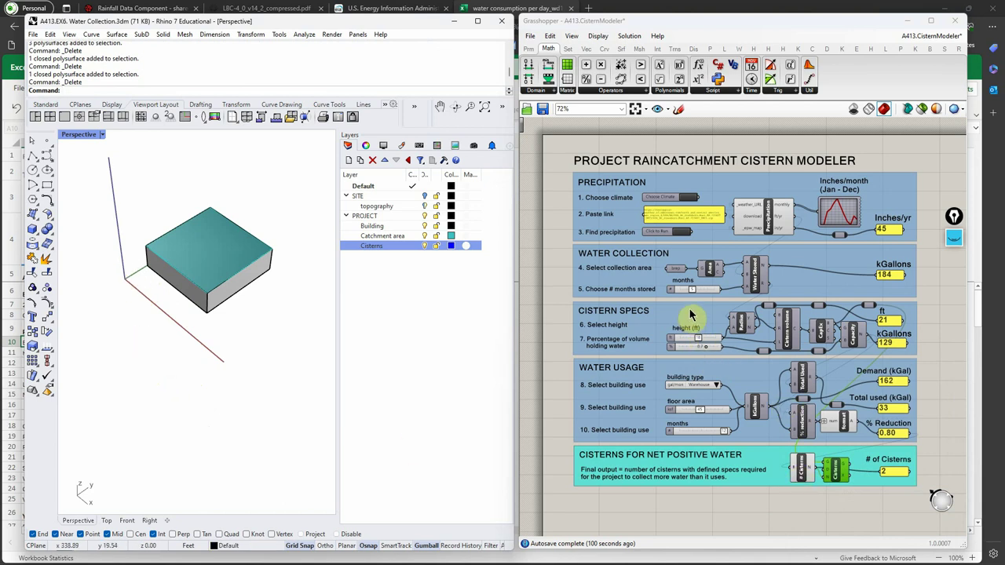
- Increase the cistern height in the cistern specs and turn the Cisterns component's preview back on
{"action": "left_click_drag", "start_coordinate": [701, 343], "coordinate": [697, 338]}
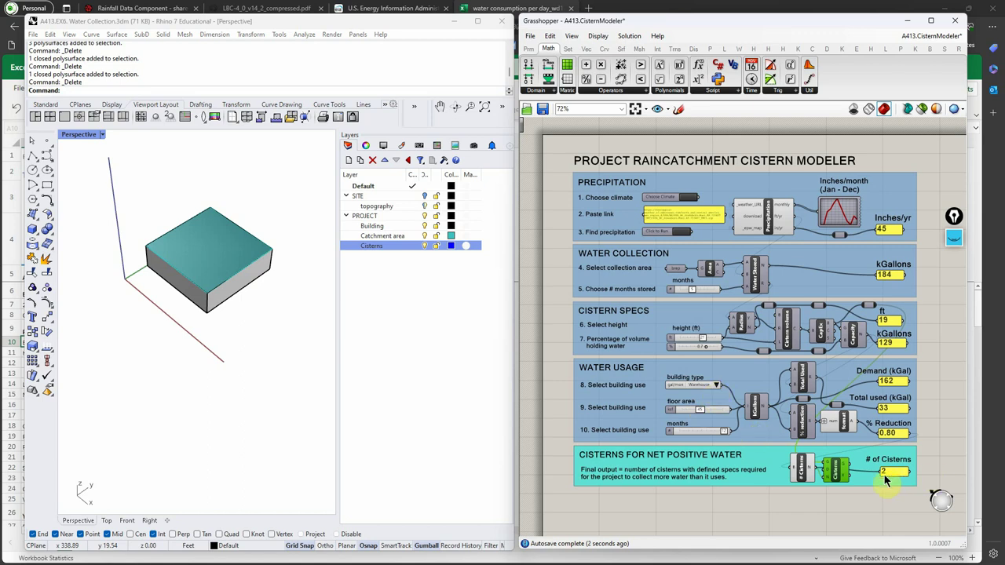
{"action": "right_click", "coordinate": [839, 474]}
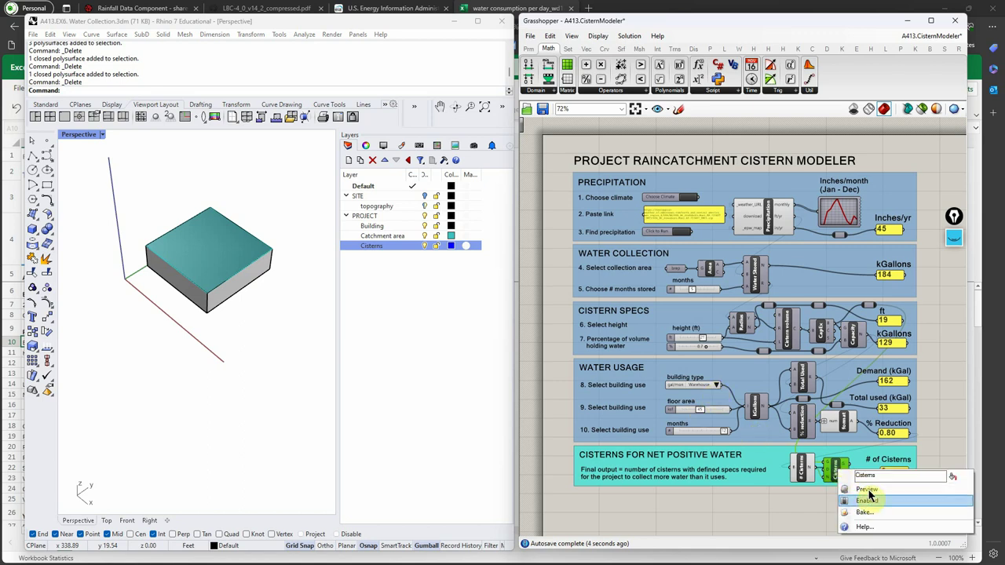
{"action": "left_click", "coordinate": [864, 490]}
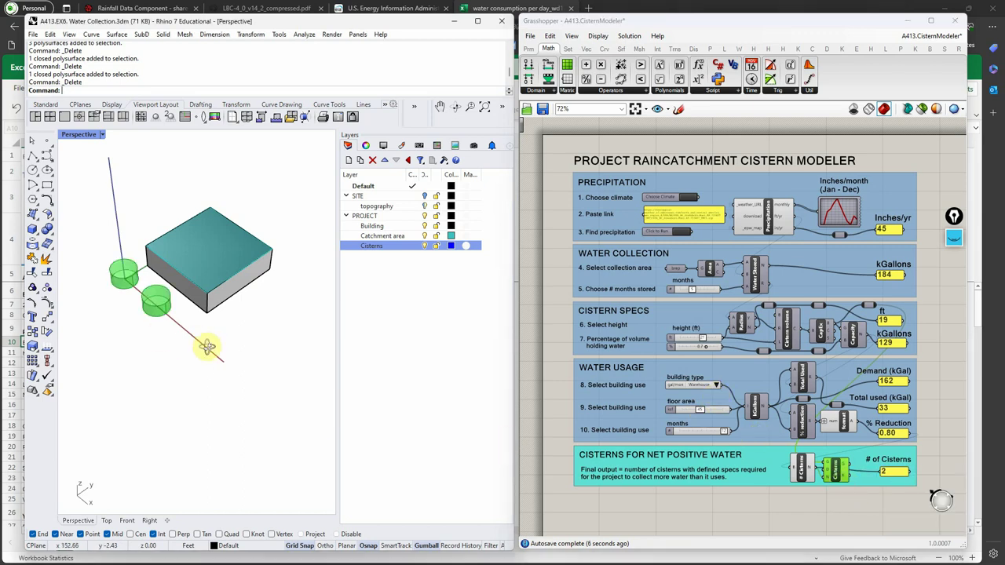
- Examine the previewed cisterns' size and placement relative to the building from several angles
{"action": "right_click_drag", "start_coordinate": [202, 350], "coordinate": [194, 330]}
{"action": "left_click", "coordinate": [837, 474]}
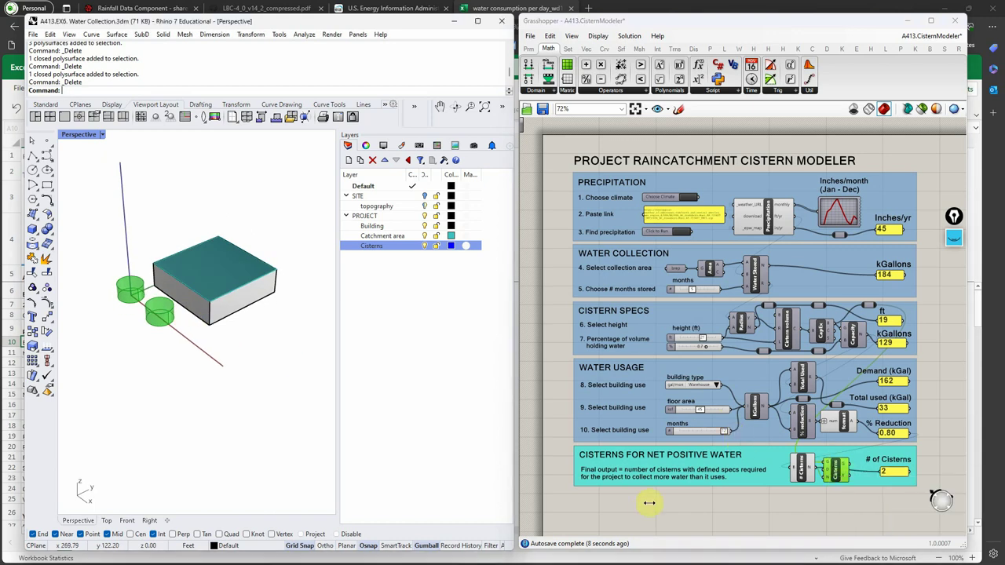
{"action": "right_click_drag", "start_coordinate": [213, 434], "coordinate": [224, 399]}
{"action": "scroll", "coordinate": [177, 384], "scroll_direction": "up", "scroll_amount": 3}
{"action": "scroll", "coordinate": [169, 373], "scroll_direction": "down", "scroll_amount": 5}
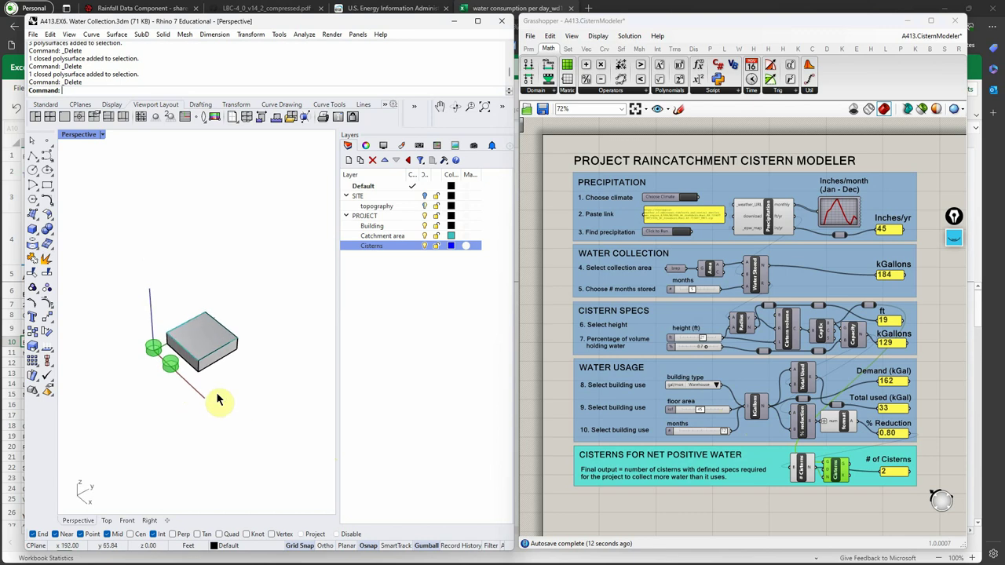
{"action": "right_click_drag", "start_coordinate": [222, 353], "coordinate": [228, 340]}
{"action": "scroll", "coordinate": [234, 330], "scroll_direction": "up", "scroll_amount": 2}
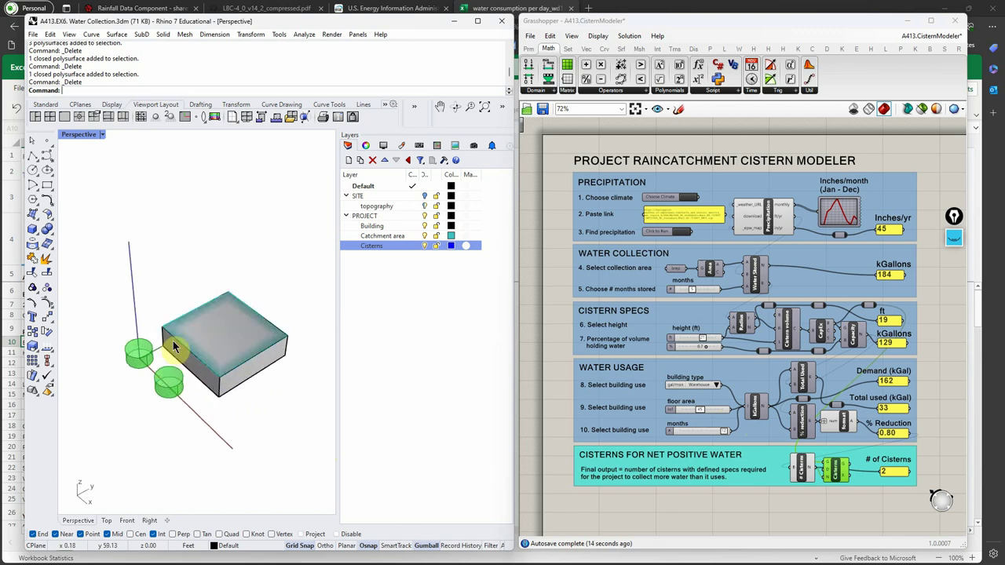
{"action": "right_click_drag", "start_coordinate": [278, 370], "coordinate": [269, 361]}
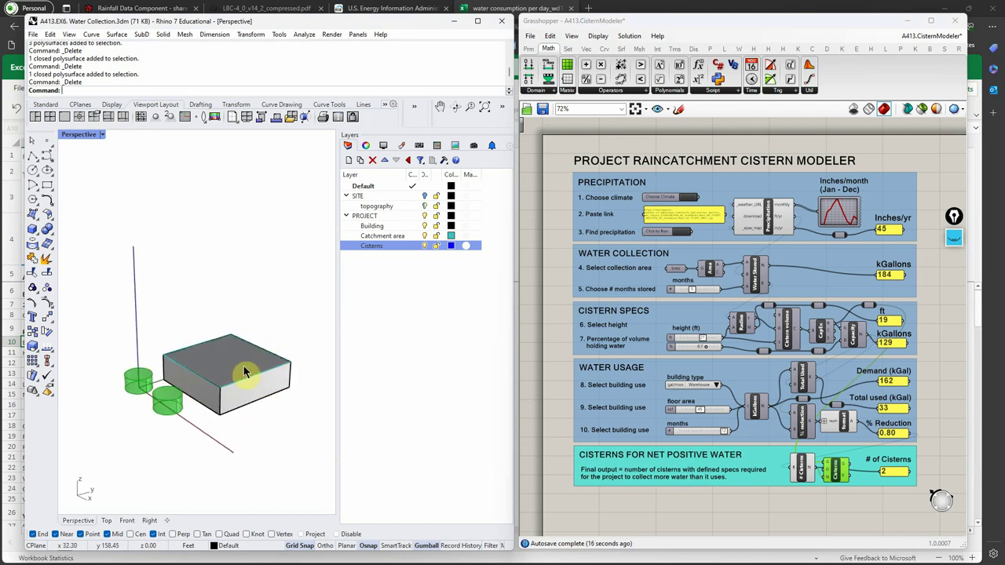
{"action": "right_click_drag", "start_coordinate": [258, 426], "coordinate": [252, 442]}
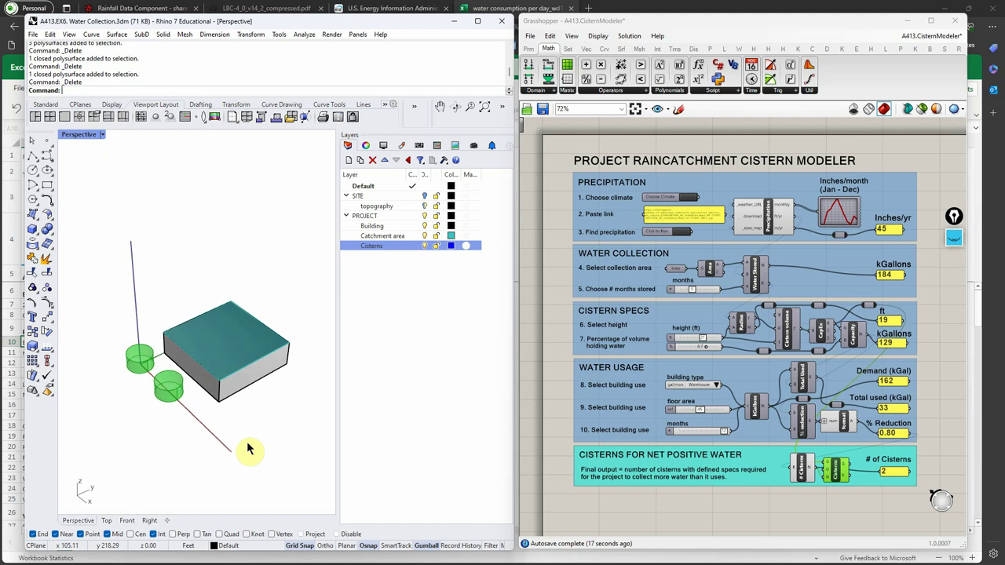
- Show the SITE layer and assign the topography surface as the water collection area's Brep
{"action": "left_click", "coordinate": [424, 195]}
{"action": "scroll", "coordinate": [209, 251], "scroll_direction": "down", "scroll_amount": 2}
{"action": "right_click_drag", "start_coordinate": [209, 251], "coordinate": [197, 366]}
{"action": "left_click", "coordinate": [233, 342]}
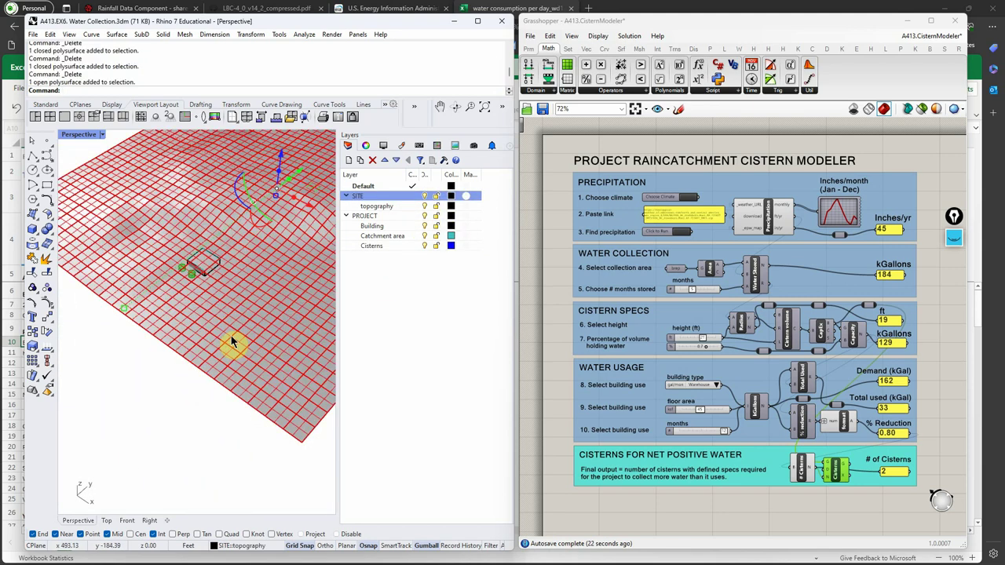
{"action": "right_click", "coordinate": [672, 269]}
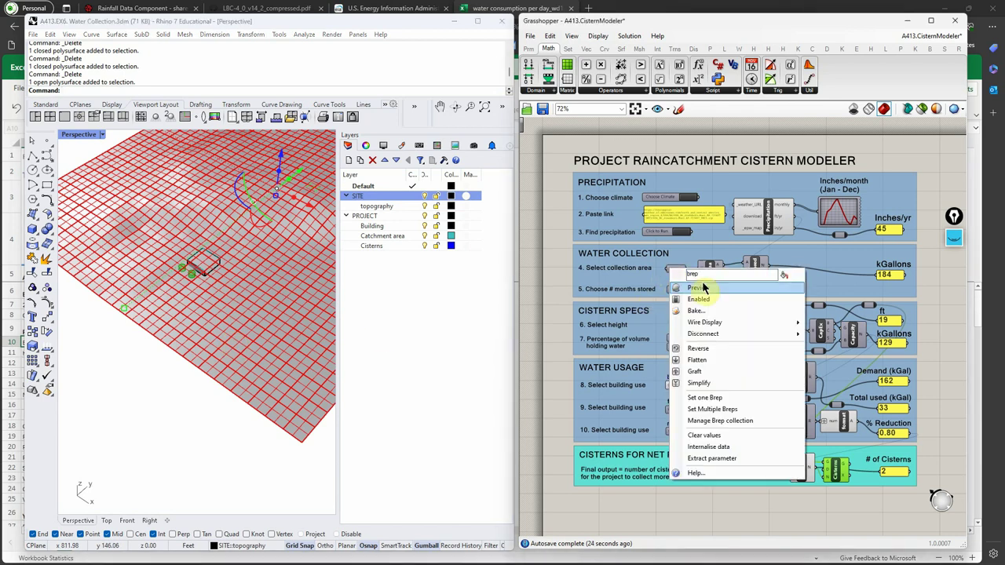
{"action": "left_click", "coordinate": [713, 400]}
{"action": "left_click", "coordinate": [251, 421]}
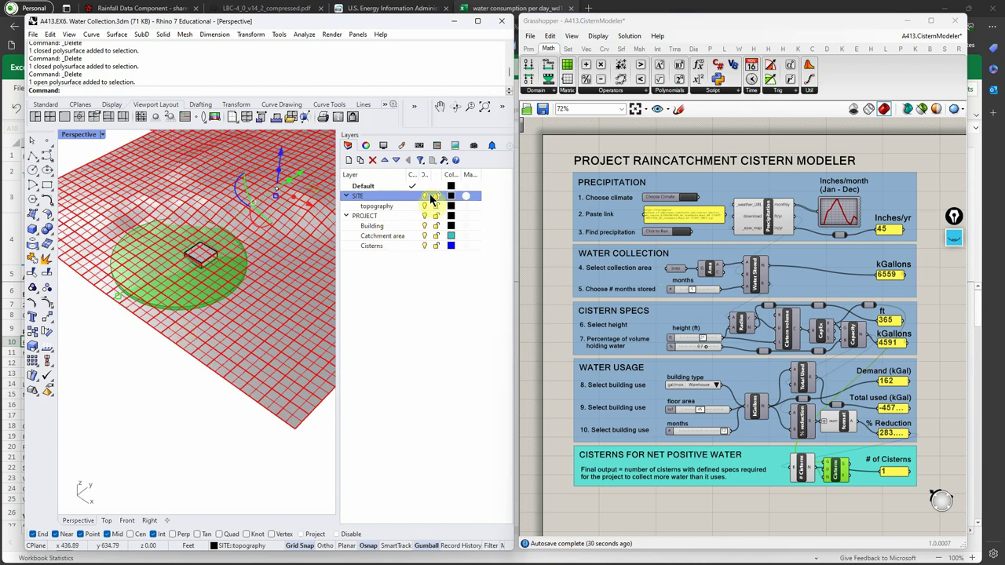
- Switch the Perspective viewport to Rendered display and inspect the previewed cistern against the topography and building
{"action": "right_click_drag", "start_coordinate": [145, 443], "coordinate": [140, 400]}
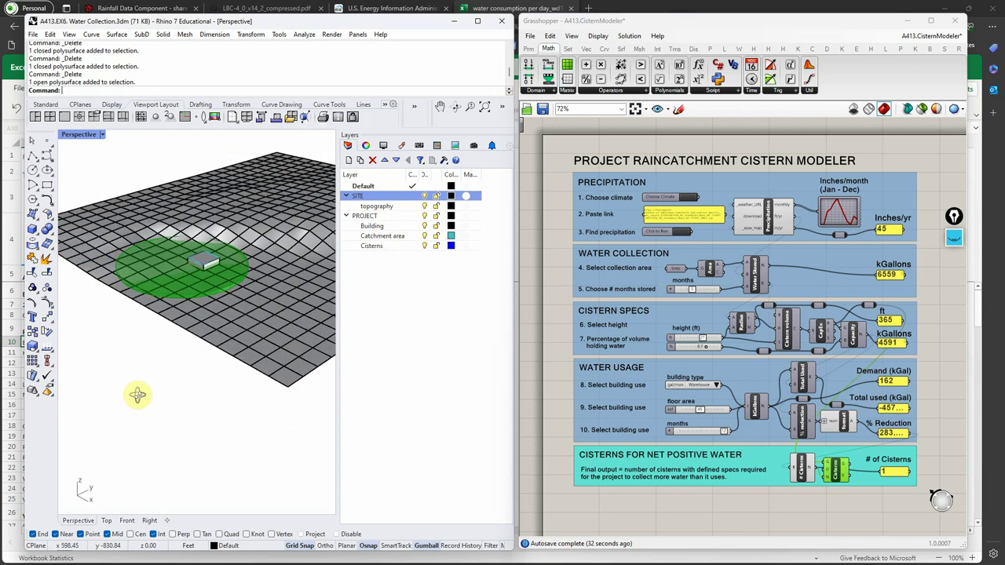
{"action": "left_click", "coordinate": [102, 135]}
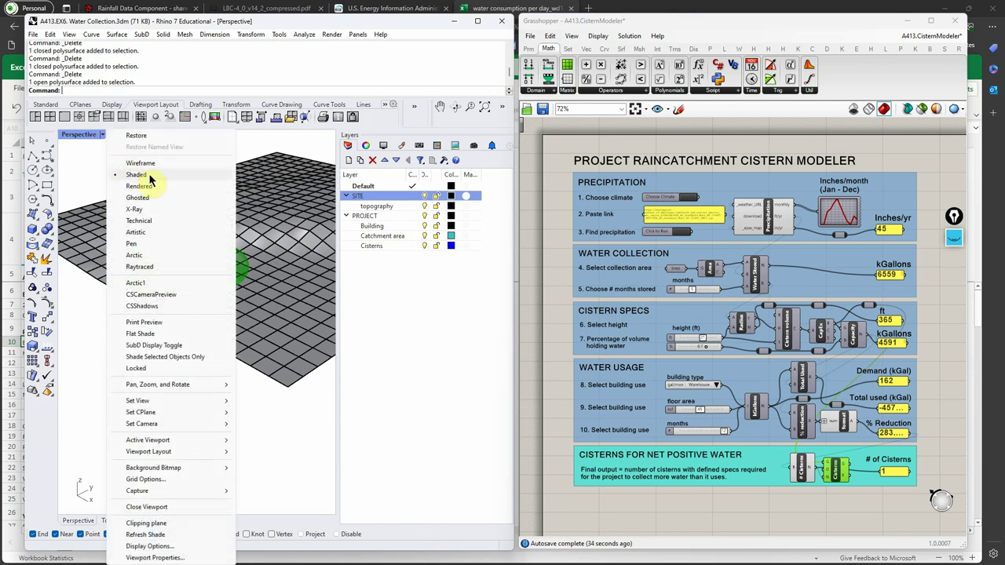
{"action": "left_click", "coordinate": [138, 186]}
{"action": "mouse_move", "coordinate": [129, 338]}
{"action": "right_mouse_down"}
{"action": "mouse_move", "coordinate": [131, 388]}
{"action": "mouse_move", "coordinate": [139, 355]}
{"action": "mouse_move", "coordinate": [125, 343]}
{"action": "right_mouse_up"}
{"action": "scroll", "coordinate": [220, 298], "scroll_direction": "up", "scroll_amount": 3}
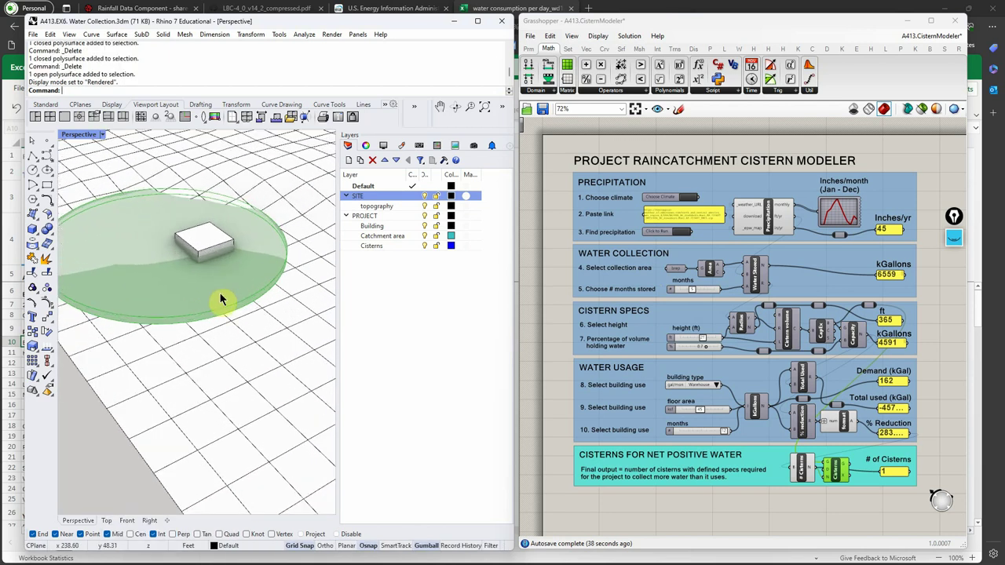
{"action": "scroll", "coordinate": [221, 299], "scroll_direction": "down", "scroll_amount": 3}
{"action": "right_click_drag", "start_coordinate": [228, 256], "coordinate": [238, 341]}
{"action": "scroll", "coordinate": [224, 288], "scroll_direction": "up", "scroll_amount": 3}
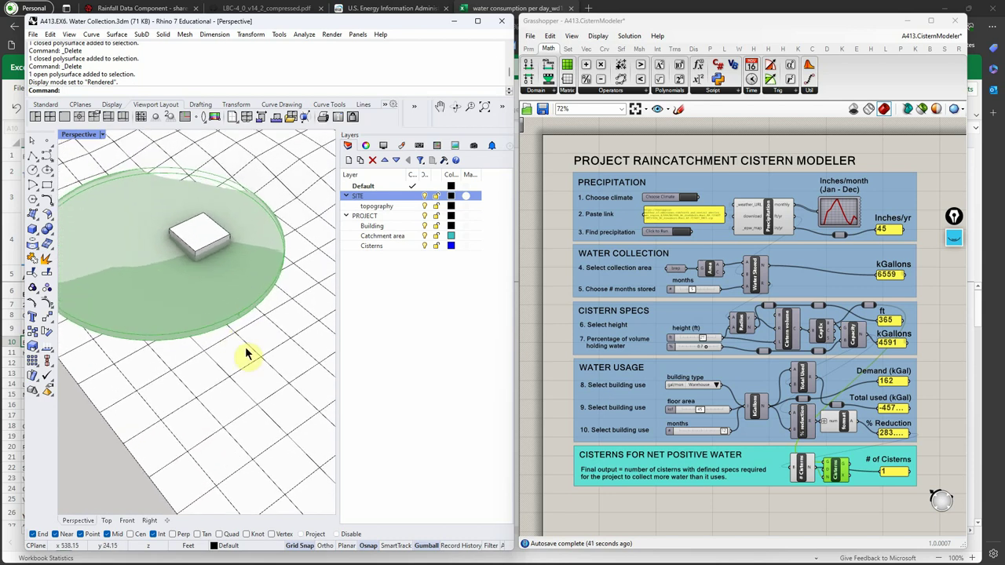
- Examine the oversized cistern against the full topography and compare it with the script's cistern spec and water usage outputs
{"action": "left_click", "coordinate": [146, 303]}
{"action": "scroll", "coordinate": [243, 372], "scroll_direction": "down", "scroll_amount": 3}
{"action": "right_click", "coordinate": [159, 422]}
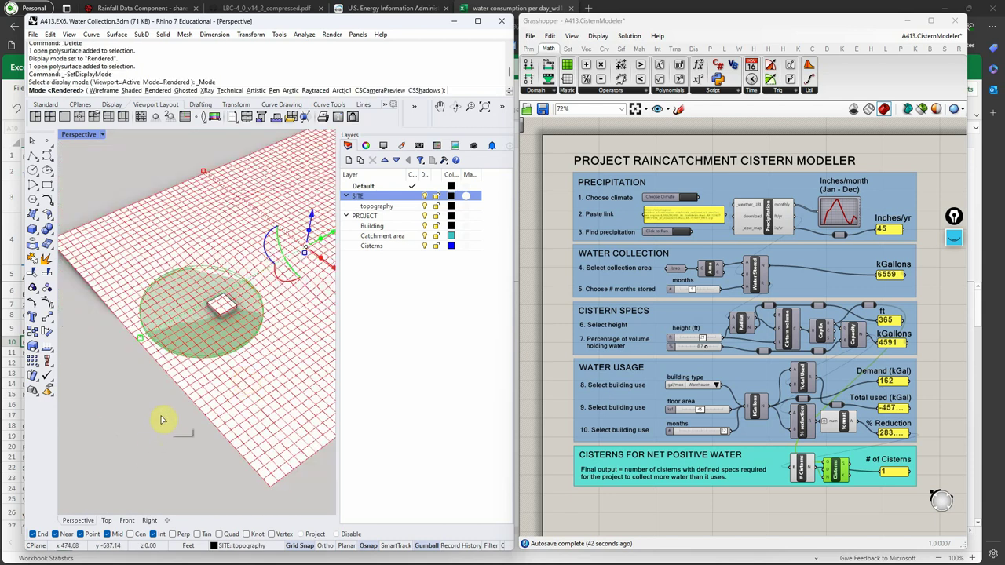
{"action": "right_click_drag", "start_coordinate": [133, 472], "coordinate": [188, 340]}
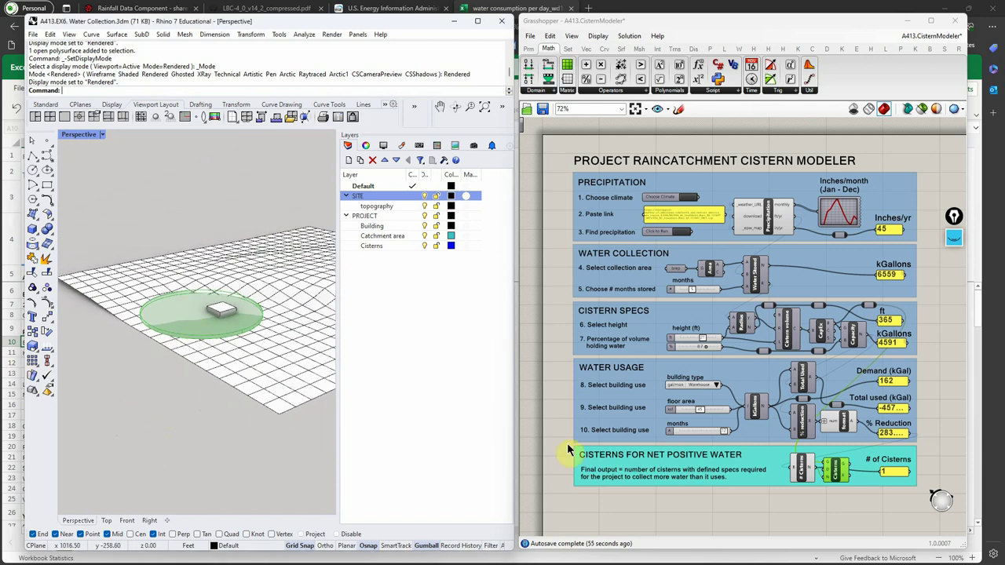
{"action": "scroll", "coordinate": [891, 421], "scroll_direction": "up", "scroll_amount": 4}
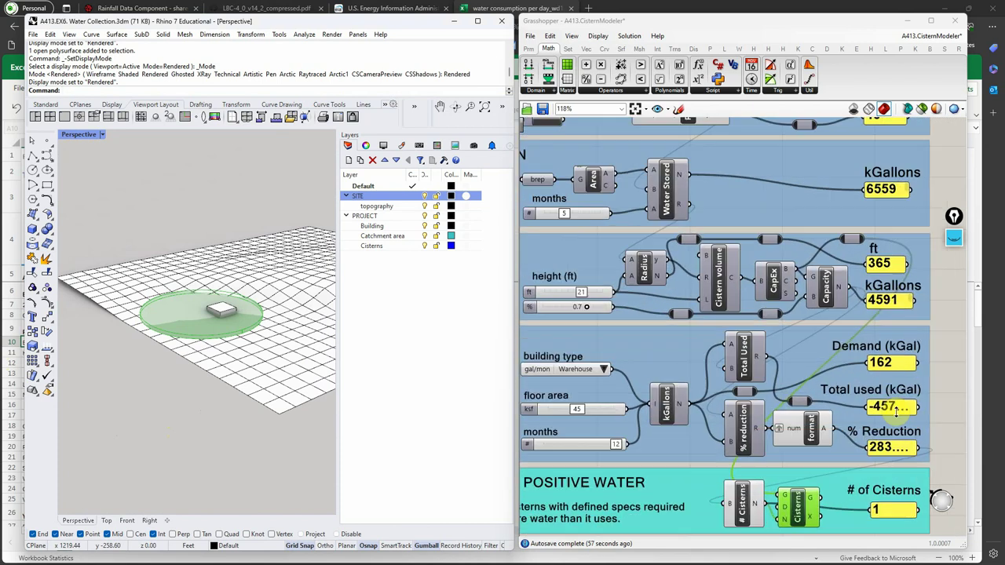
{"action": "scroll", "coordinate": [904, 412], "scroll_direction": "down", "scroll_amount": 2}
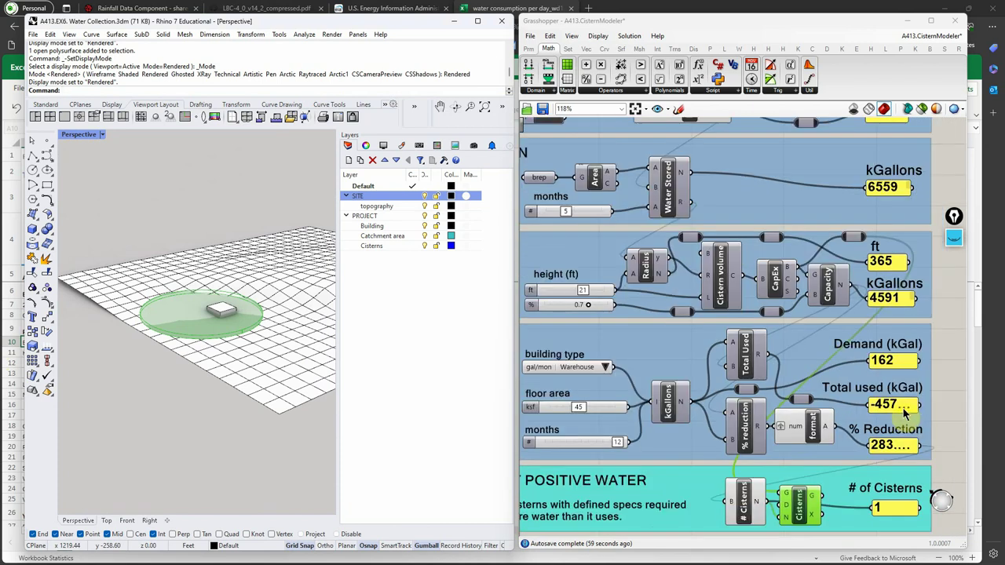
{"action": "scroll", "coordinate": [904, 413], "scroll_direction": "down", "scroll_amount": 1}
{"action": "right_click_drag", "start_coordinate": [137, 429], "coordinate": [179, 392]}
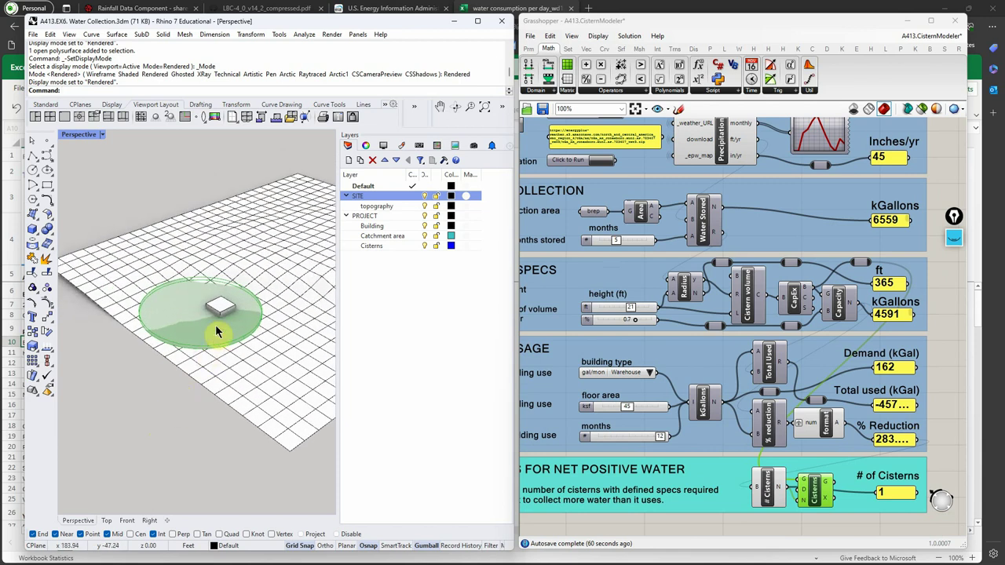
{"action": "scroll", "coordinate": [152, 360], "scroll_direction": "down", "scroll_amount": 3}
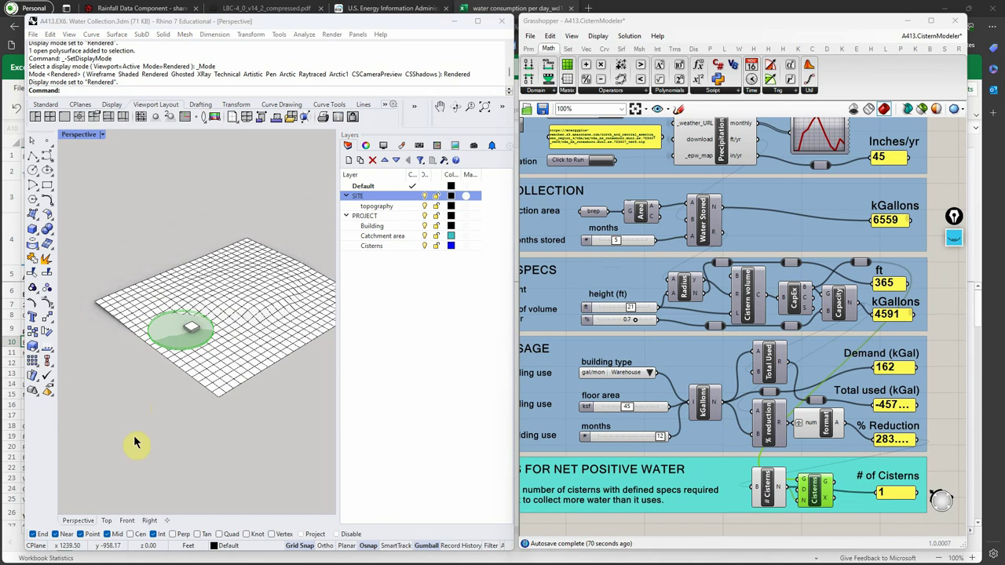
- Hide the topography layer so the building and cistern preview stand alone
{"action": "left_click", "coordinate": [425, 206]}
{"action": "scroll", "coordinate": [161, 339], "scroll_direction": "up", "scroll_amount": 3}
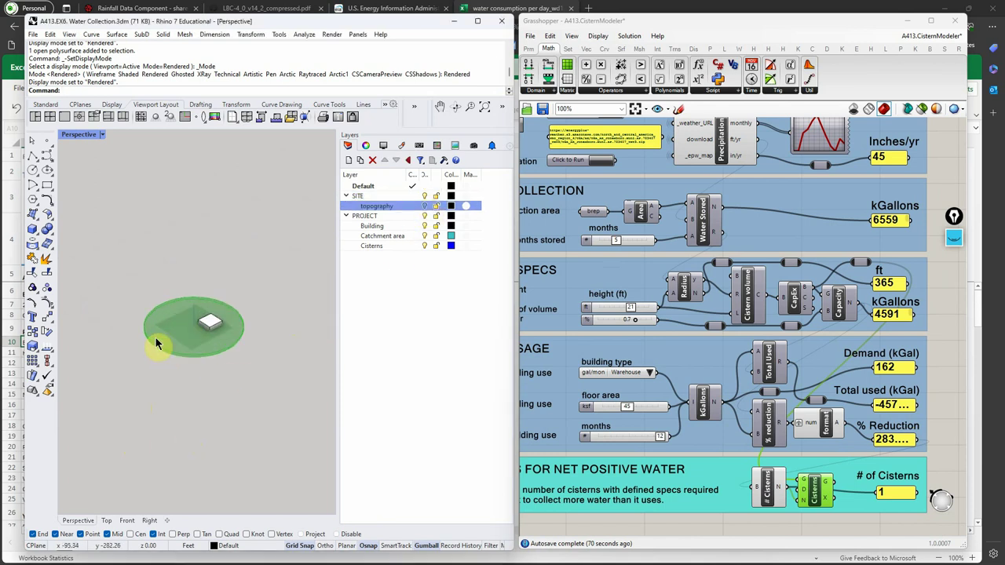
{"action": "left_click", "coordinate": [388, 240]}
{"action": "right_click", "coordinate": [389, 239]}
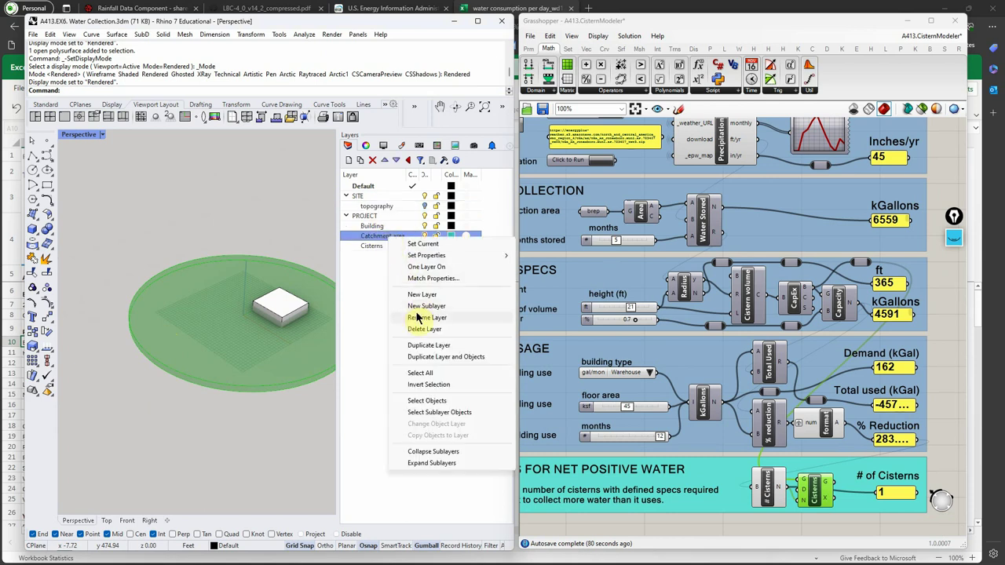
{"action": "left_click", "coordinate": [435, 382]}
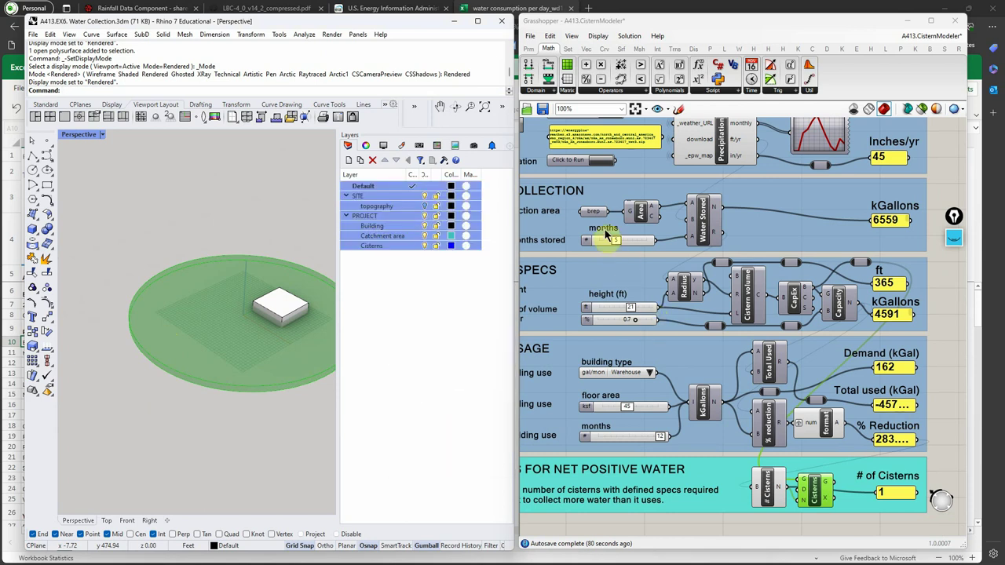
{"action": "left_click", "coordinate": [349, 259]}
{"action": "right_click", "coordinate": [361, 236]}
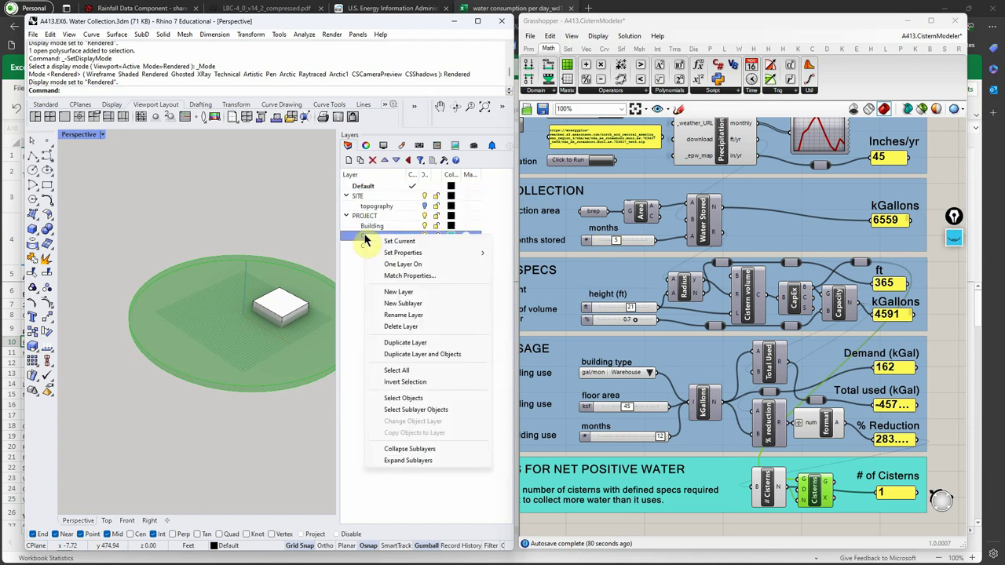
{"action": "left_click", "coordinate": [353, 270]}
- Select the object on the Catchment area layer and assign it as the water collection area's Brep
{"action": "right_click", "coordinate": [364, 237]}
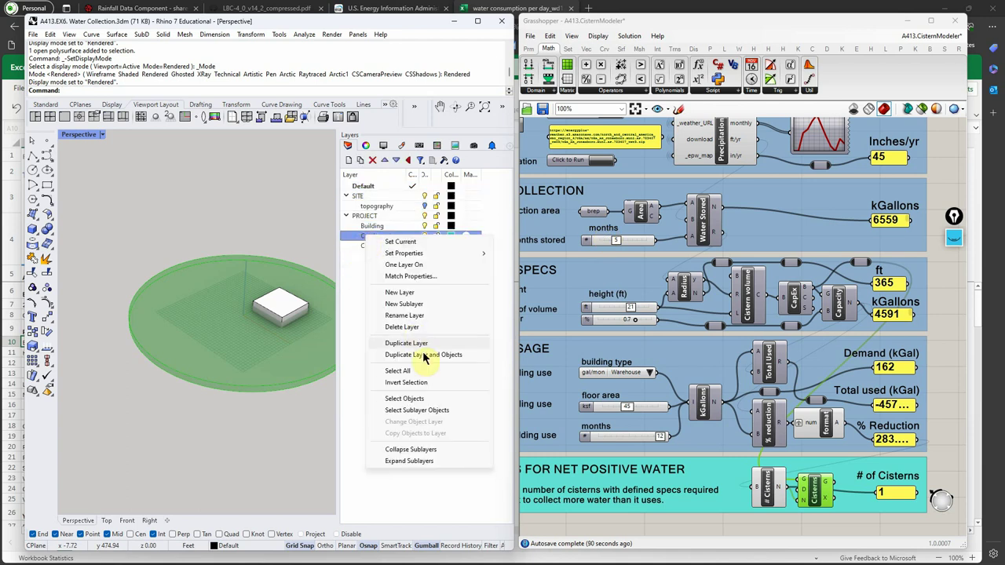
{"action": "left_click", "coordinate": [413, 400]}
{"action": "right_click", "coordinate": [592, 211]}
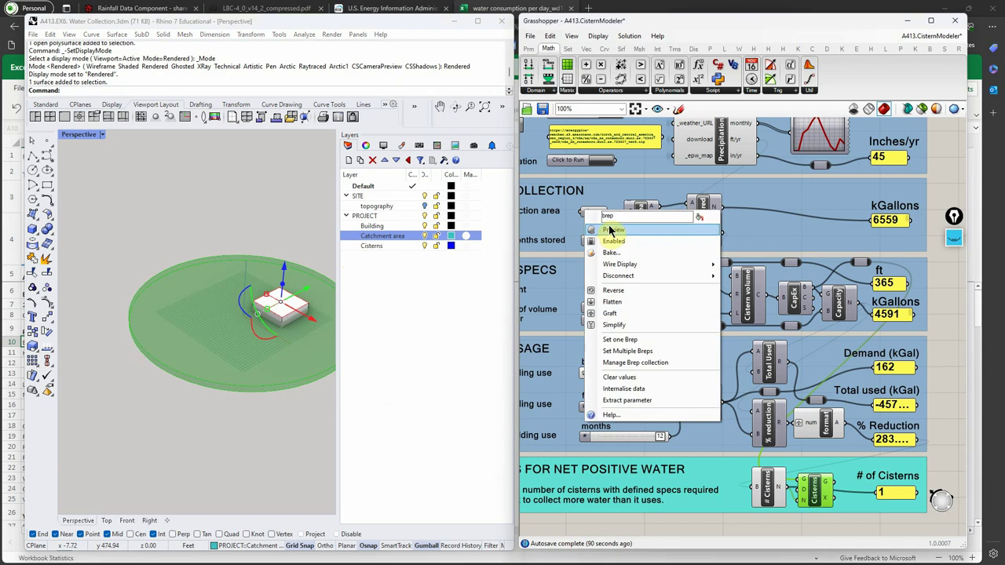
{"action": "left_click", "coordinate": [619, 339]}
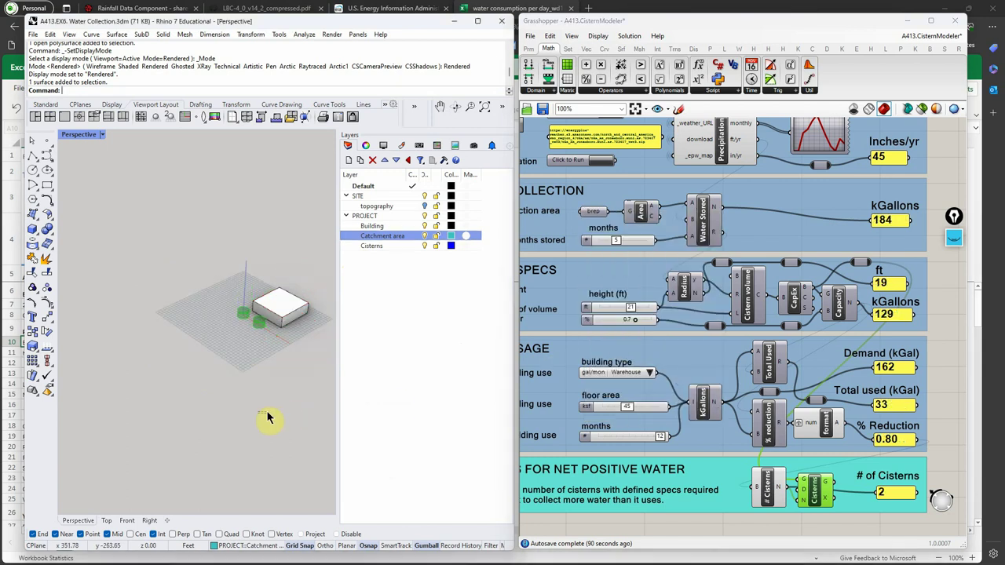
- Switch the Perspective viewport to Shaded display to show the catchment area on the building's roof
{"action": "scroll", "coordinate": [212, 373], "scroll_direction": "up", "scroll_amount": 5}
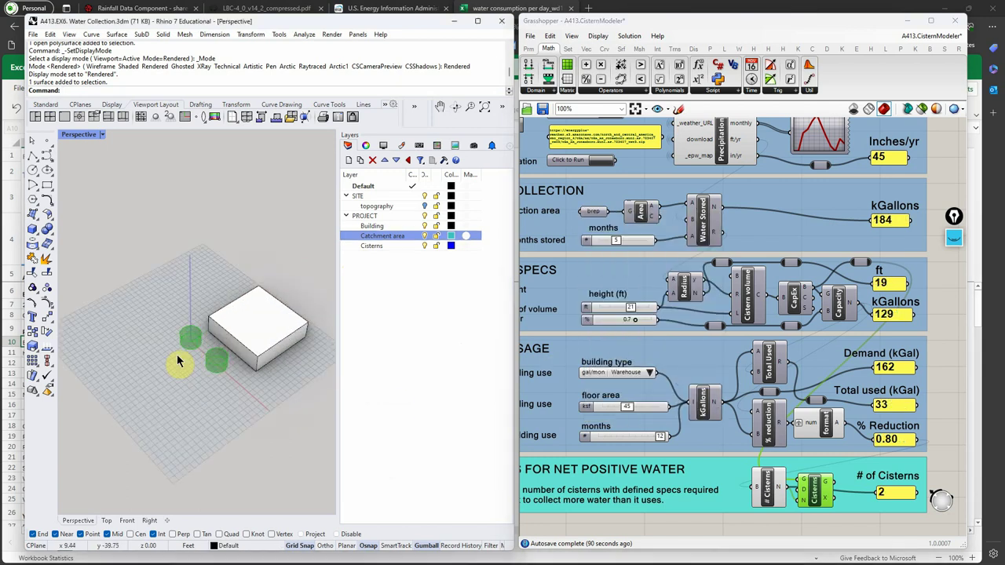
{"action": "scroll", "coordinate": [673, 382], "scroll_direction": "down", "scroll_amount": 4}
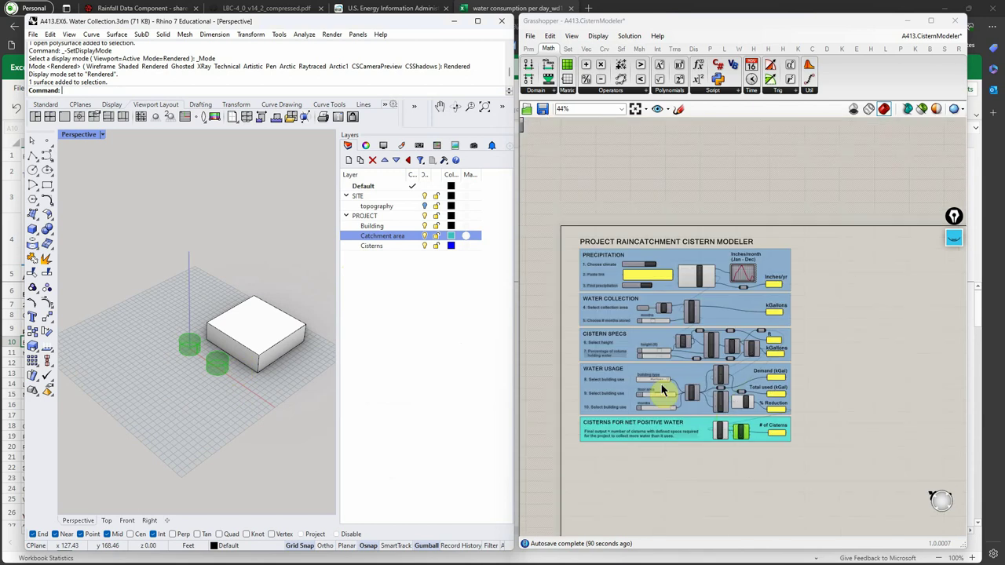
{"action": "scroll", "coordinate": [610, 325], "scroll_direction": "up", "scroll_amount": 2}
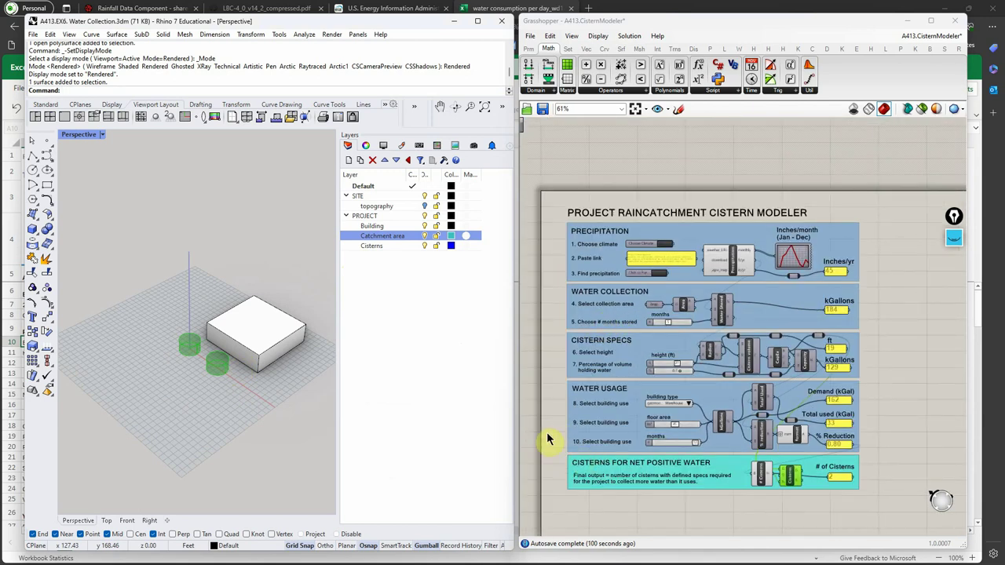
{"action": "scroll", "coordinate": [560, 455], "scroll_direction": "up", "scroll_amount": 1}
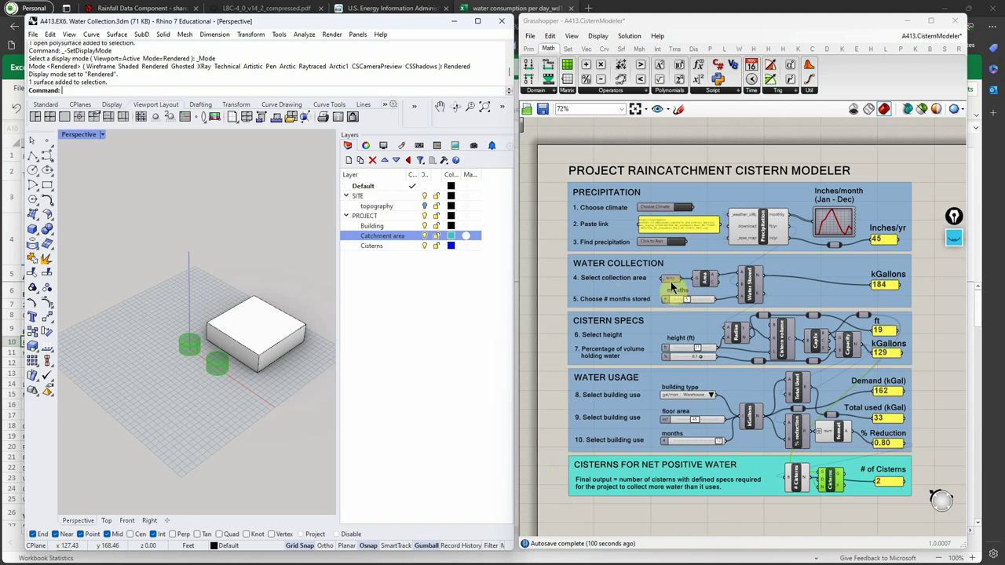
{"action": "mouse_move", "coordinate": [672, 285]}
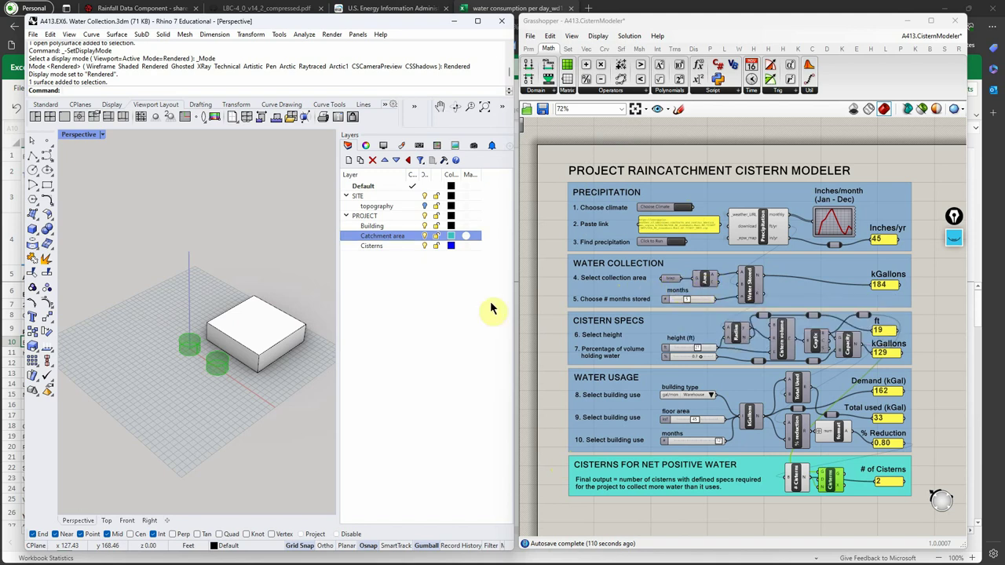
{"action": "left_click", "coordinate": [262, 346]}
{"action": "left_click", "coordinate": [250, 318]}
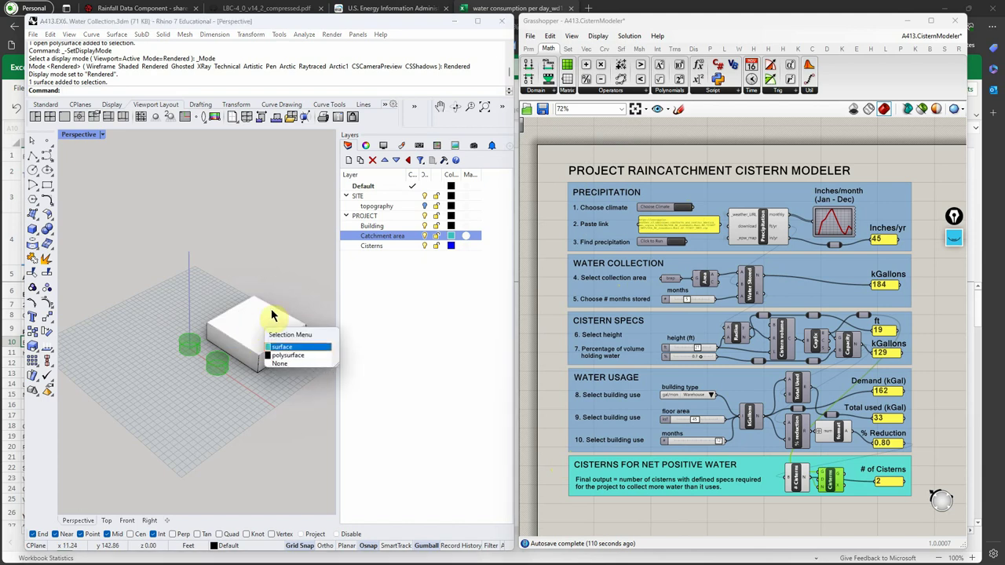
{"action": "left_click", "coordinate": [102, 143]}
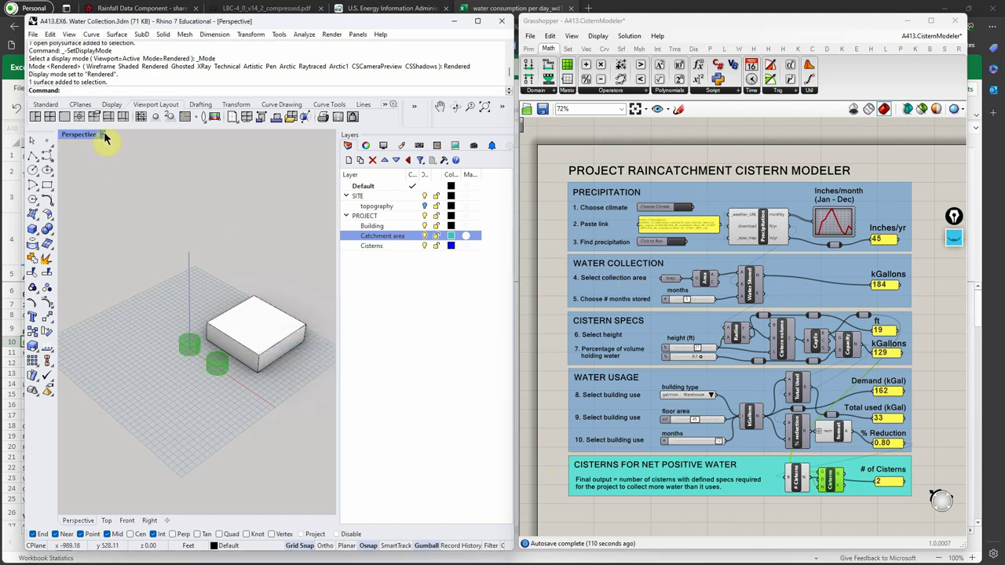
{"action": "left_click", "coordinate": [102, 136]}
{"action": "left_click", "coordinate": [129, 177]}
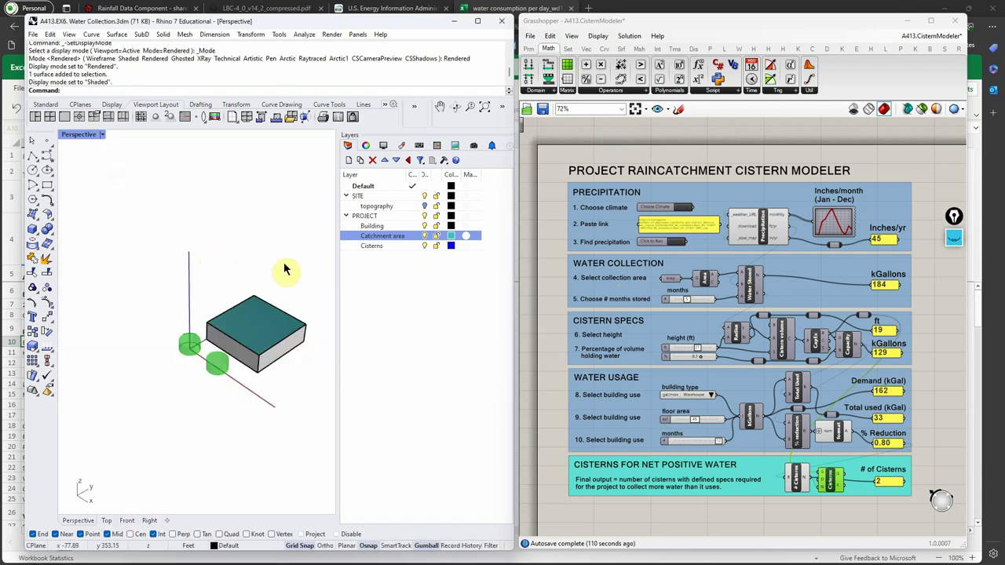
- Review the script's precipitation, collection, cistern spec and water usage sections alongside the cisterns previewed next to the building
{"action": "scroll", "coordinate": [730, 391], "scroll_direction": "down", "scroll_amount": 2}
{"action": "scroll", "coordinate": [707, 377], "scroll_direction": "up", "scroll_amount": 4}
{"action": "scroll", "coordinate": [628, 325], "scroll_direction": "down", "scroll_amount": 1}
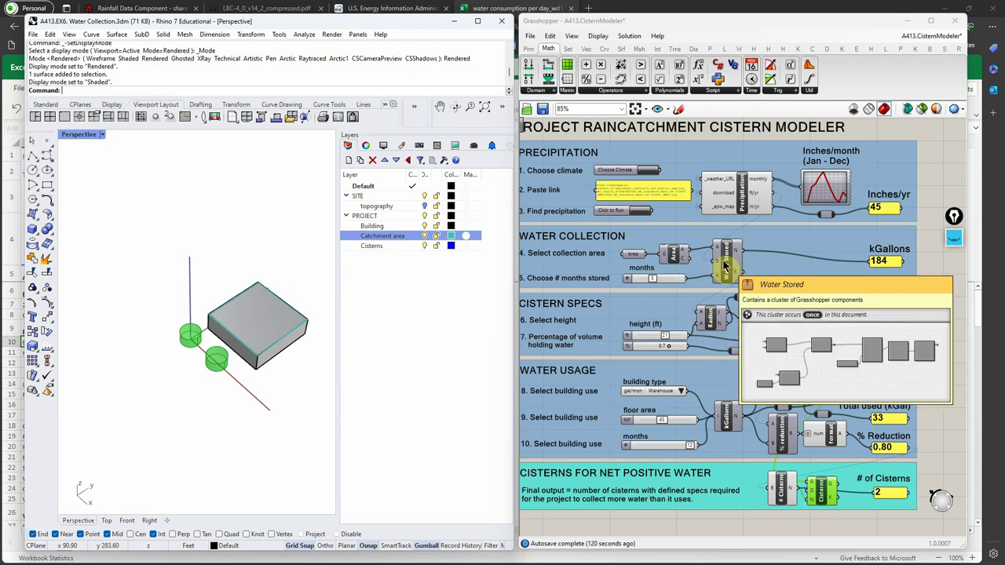
{"action": "scroll", "coordinate": [711, 314], "scroll_direction": "down", "scroll_amount": 3}
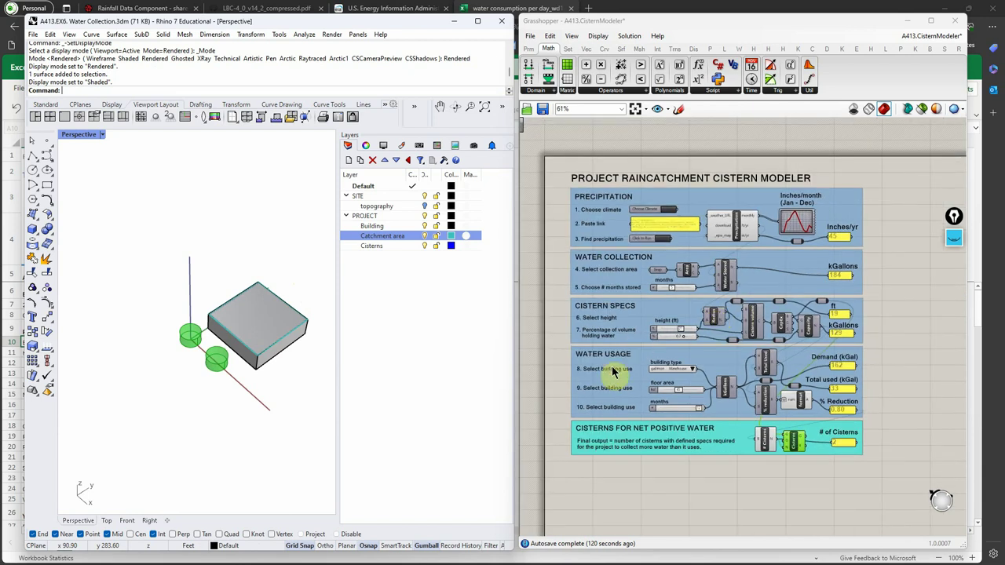
{"action": "scroll", "coordinate": [633, 388], "scroll_direction": "up", "scroll_amount": 3}
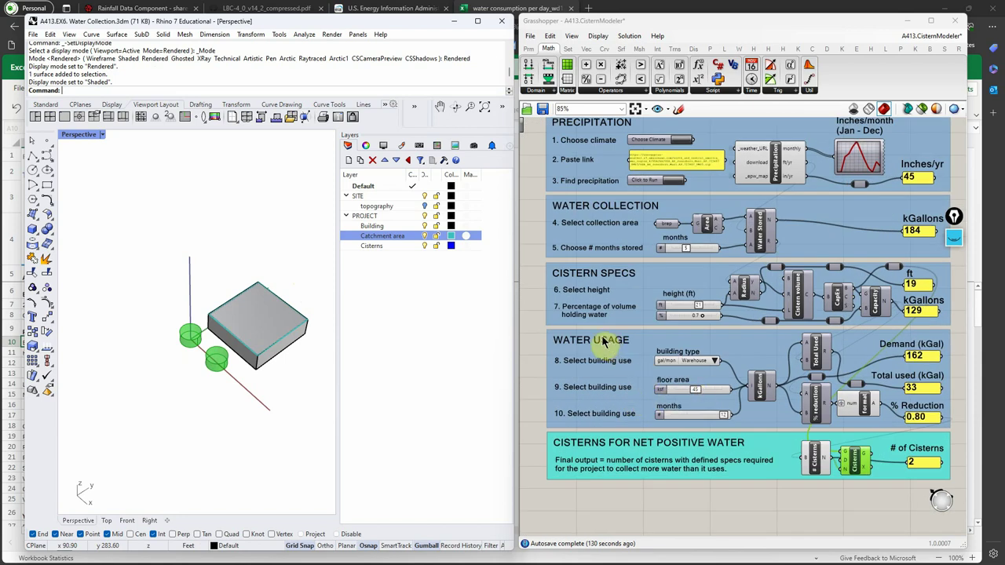
{"action": "scroll", "coordinate": [572, 369], "scroll_direction": "down", "scroll_amount": 1}
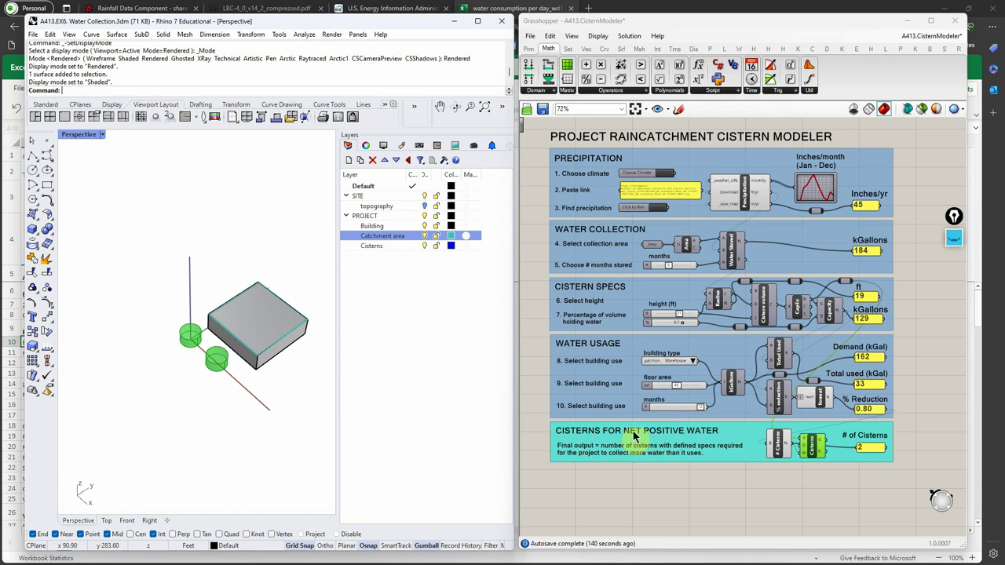
{"action": "left_click_drag", "start_coordinate": [363, 414], "coordinate": [350, 379]}
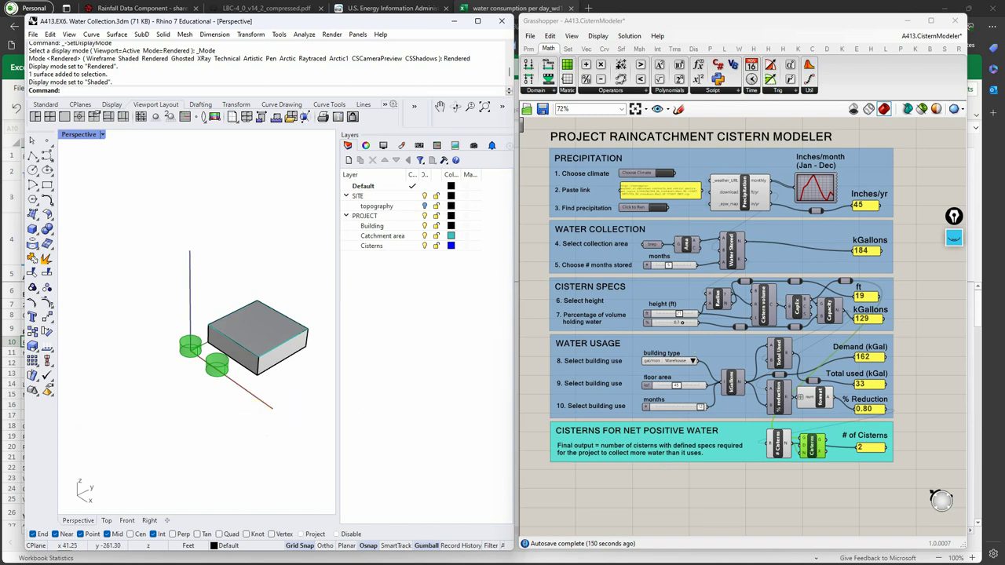
- Switch to the Ex6 handout in the PDF viewer, check its description and deliverables, and return to Rhino and Grasshopper
{"action": "key", "text": "alt+Tab"}
{"action": "scroll", "coordinate": [348, 409], "scroll_direction": "down", "scroll_amount": 3}
{"action": "scroll", "coordinate": [348, 315], "scroll_direction": "up", "scroll_amount": 3}
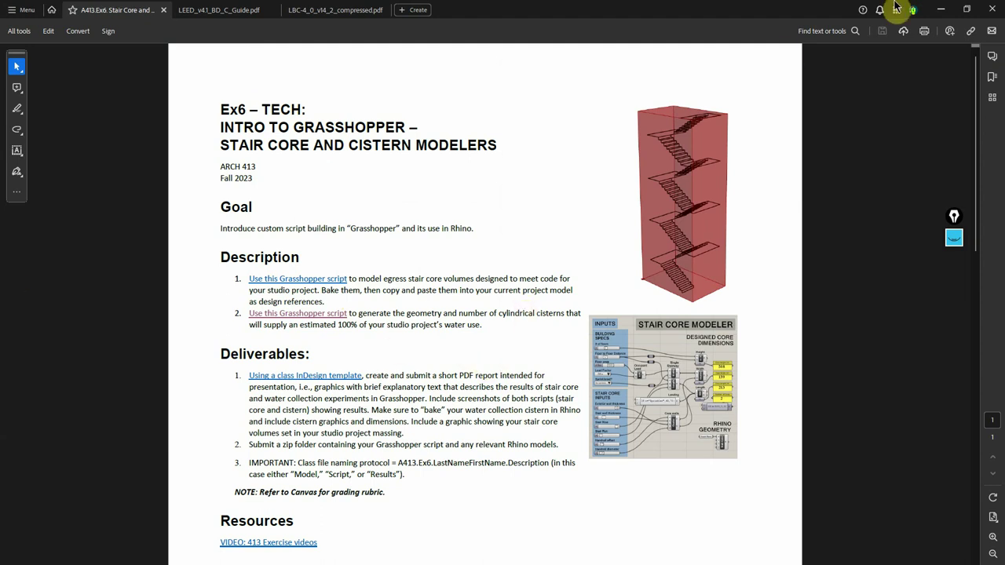
{"action": "left_click", "coordinate": [940, 9]}
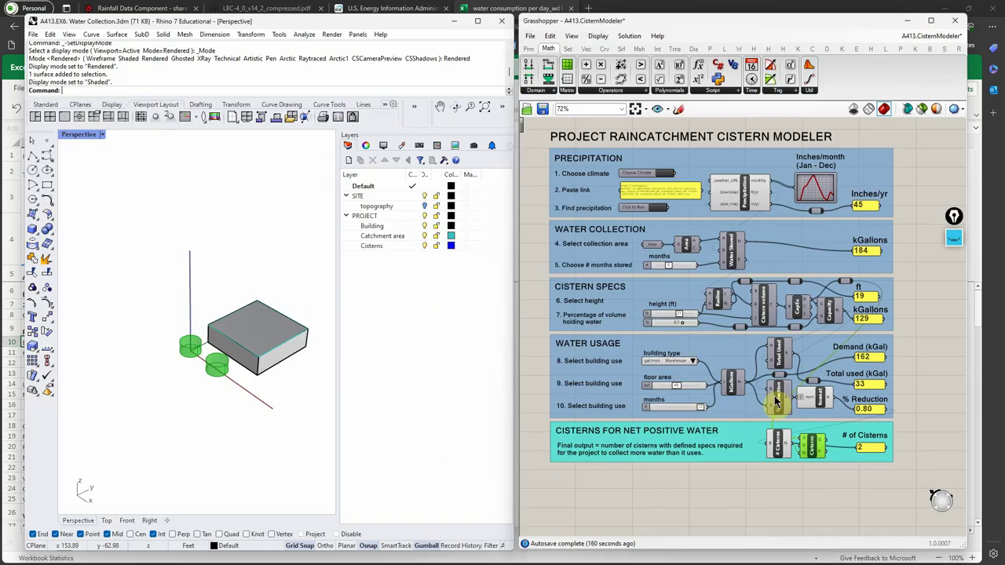